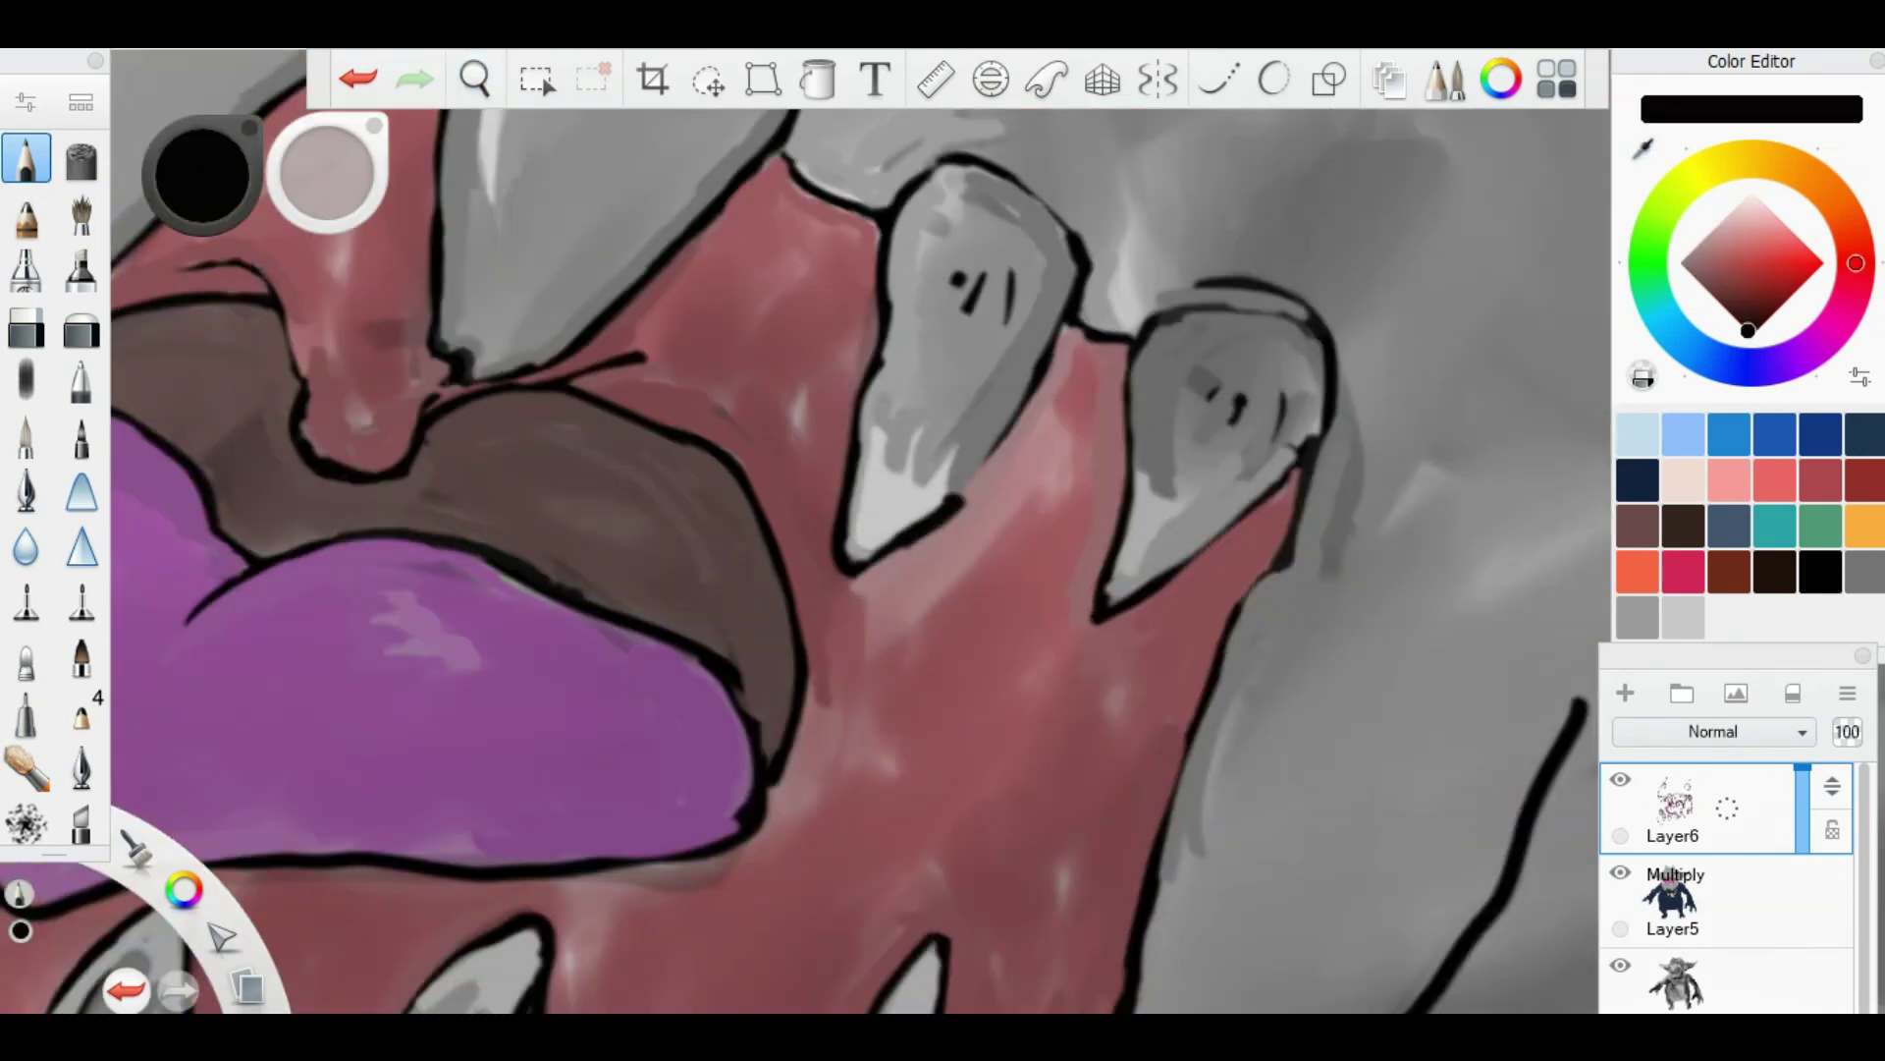
Step: Touch up the outlines and grey shading around the monster's teeth and mouth
drag(1158, 531, 1129, 589)
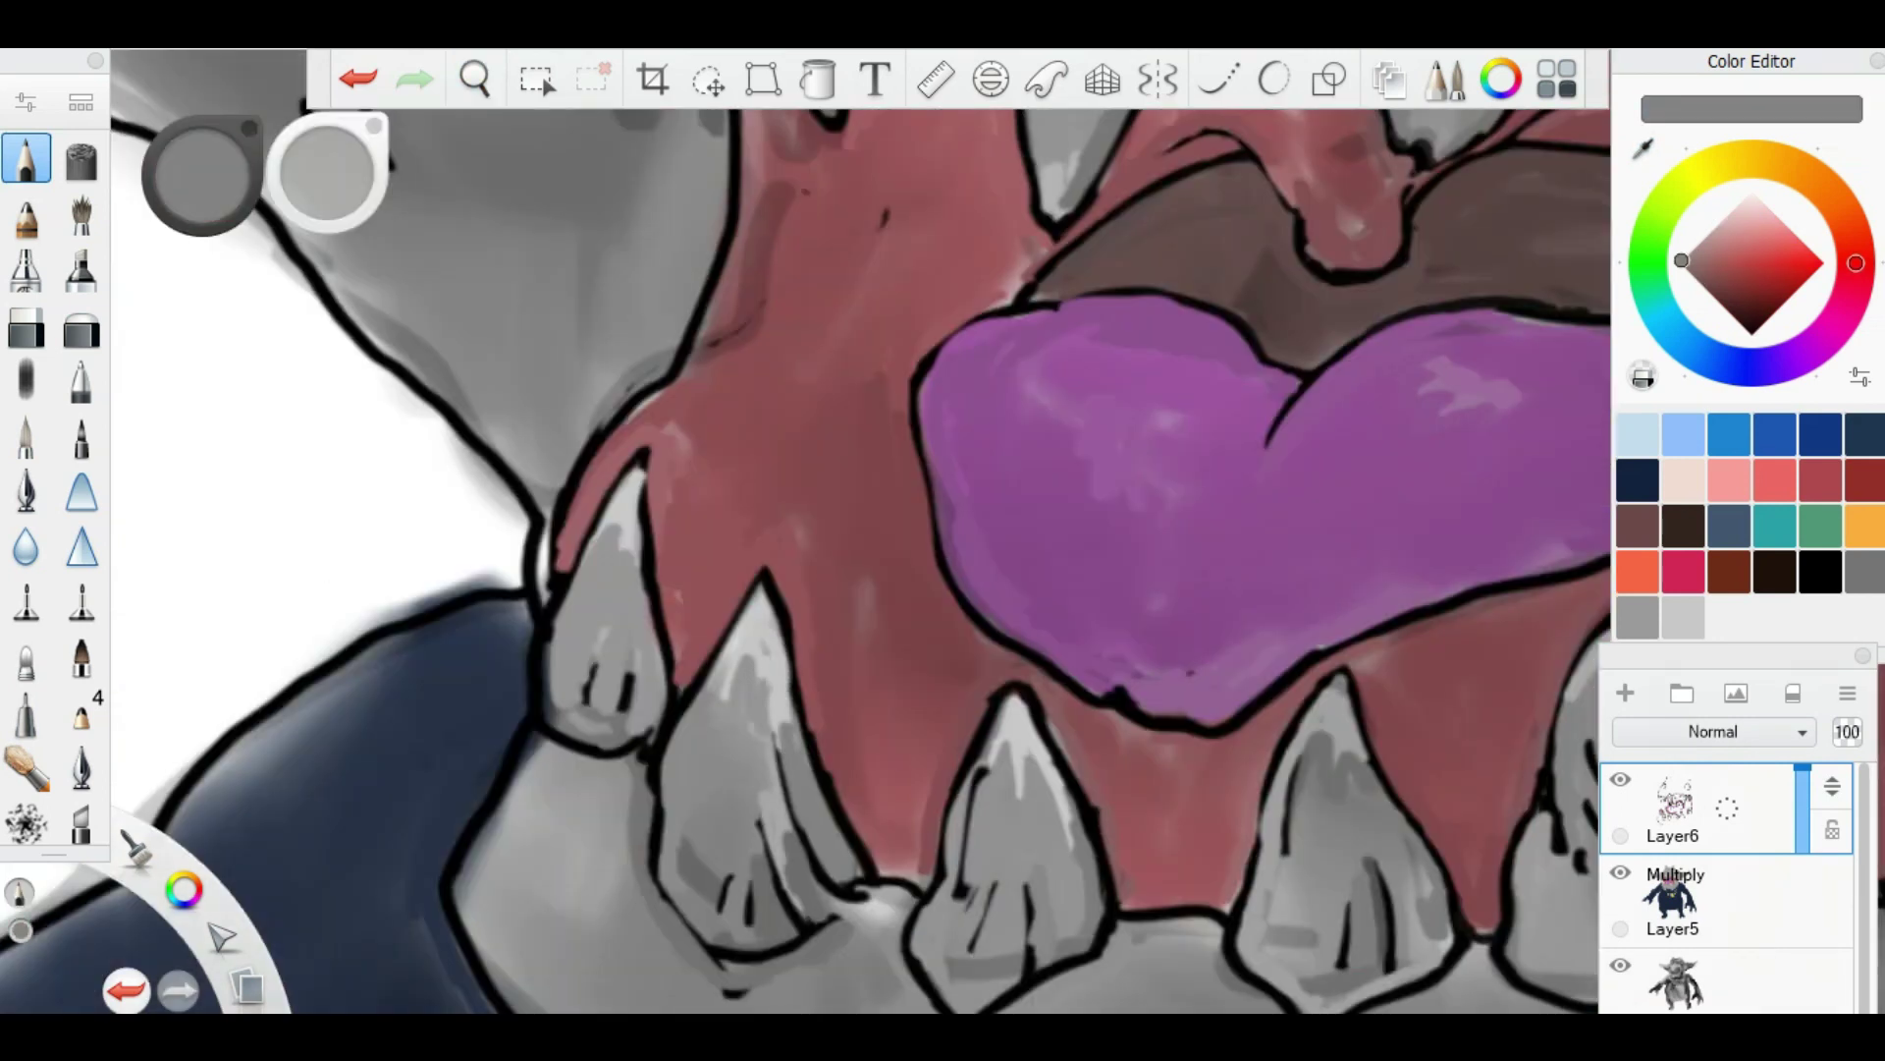
drag(607, 567, 628, 620)
drag(943, 715, 1043, 746)
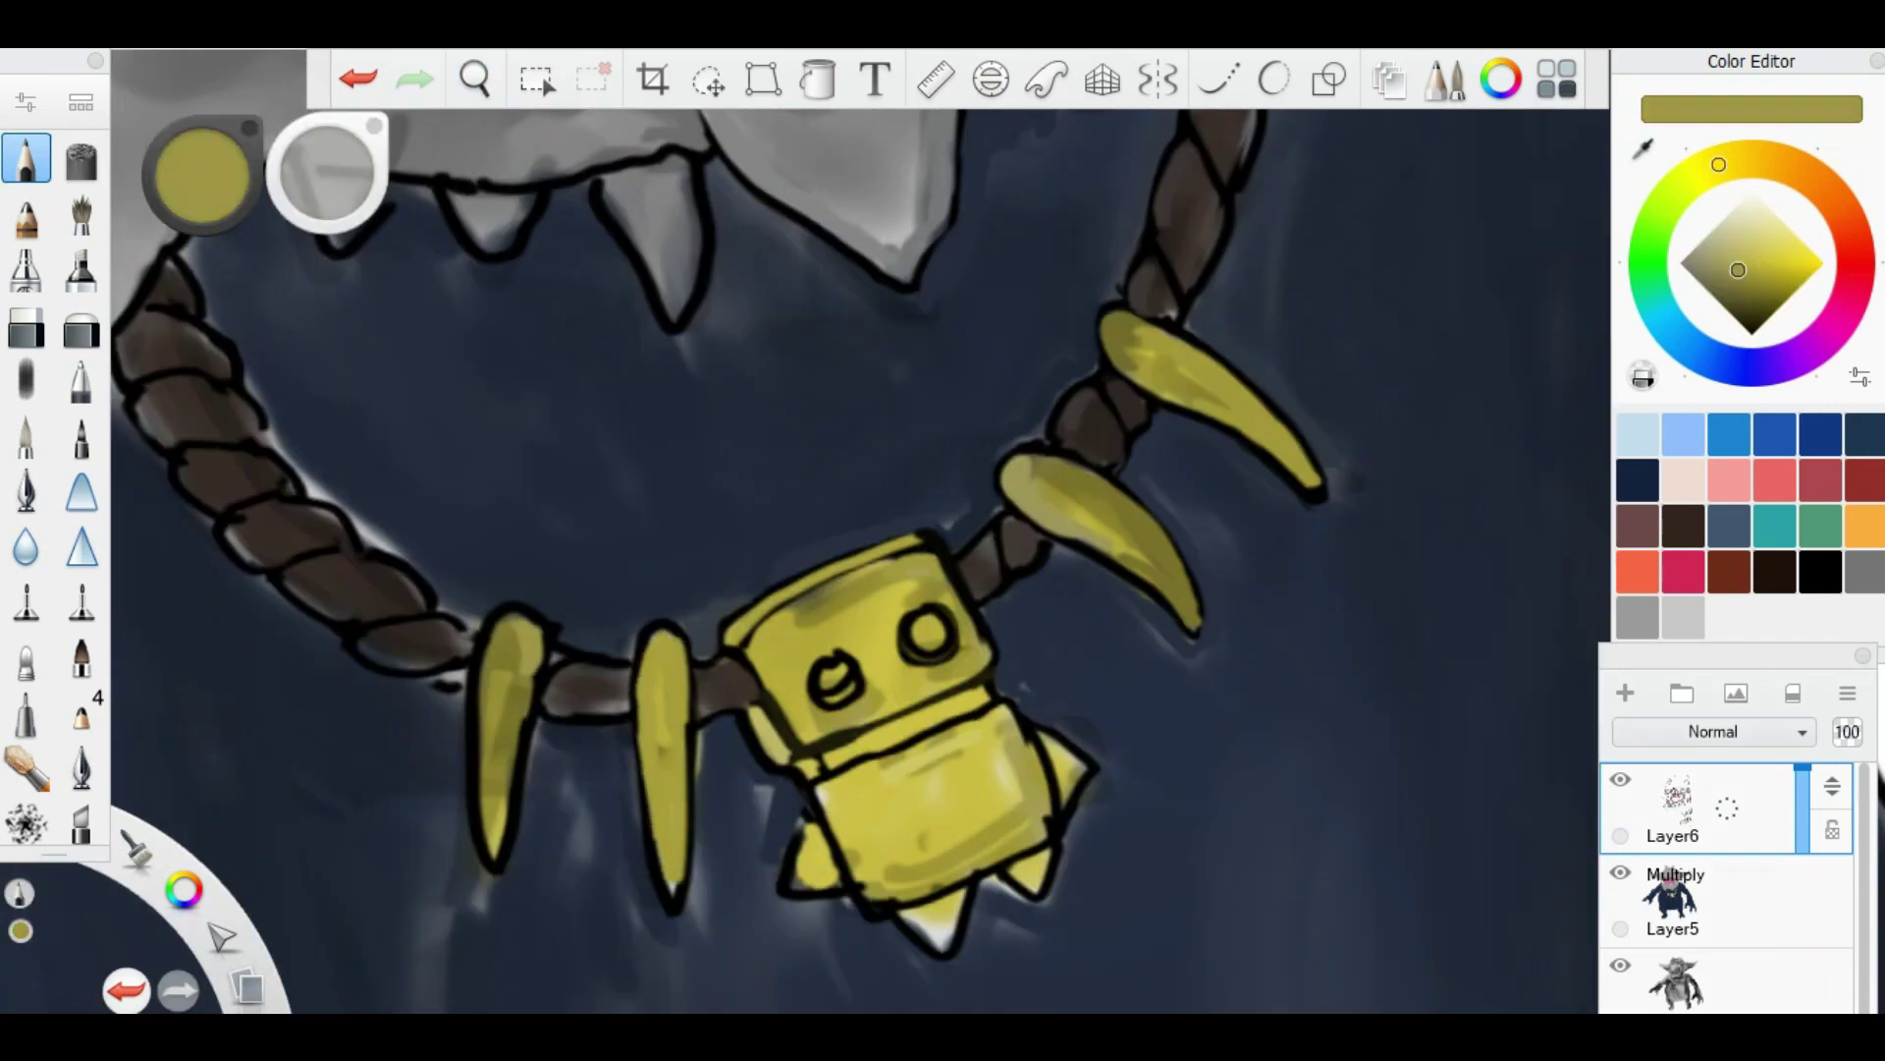
Step: Retouch the necklace cord and its edges with brown and dark blue colours sampled from the painting
alt+click(570, 677)
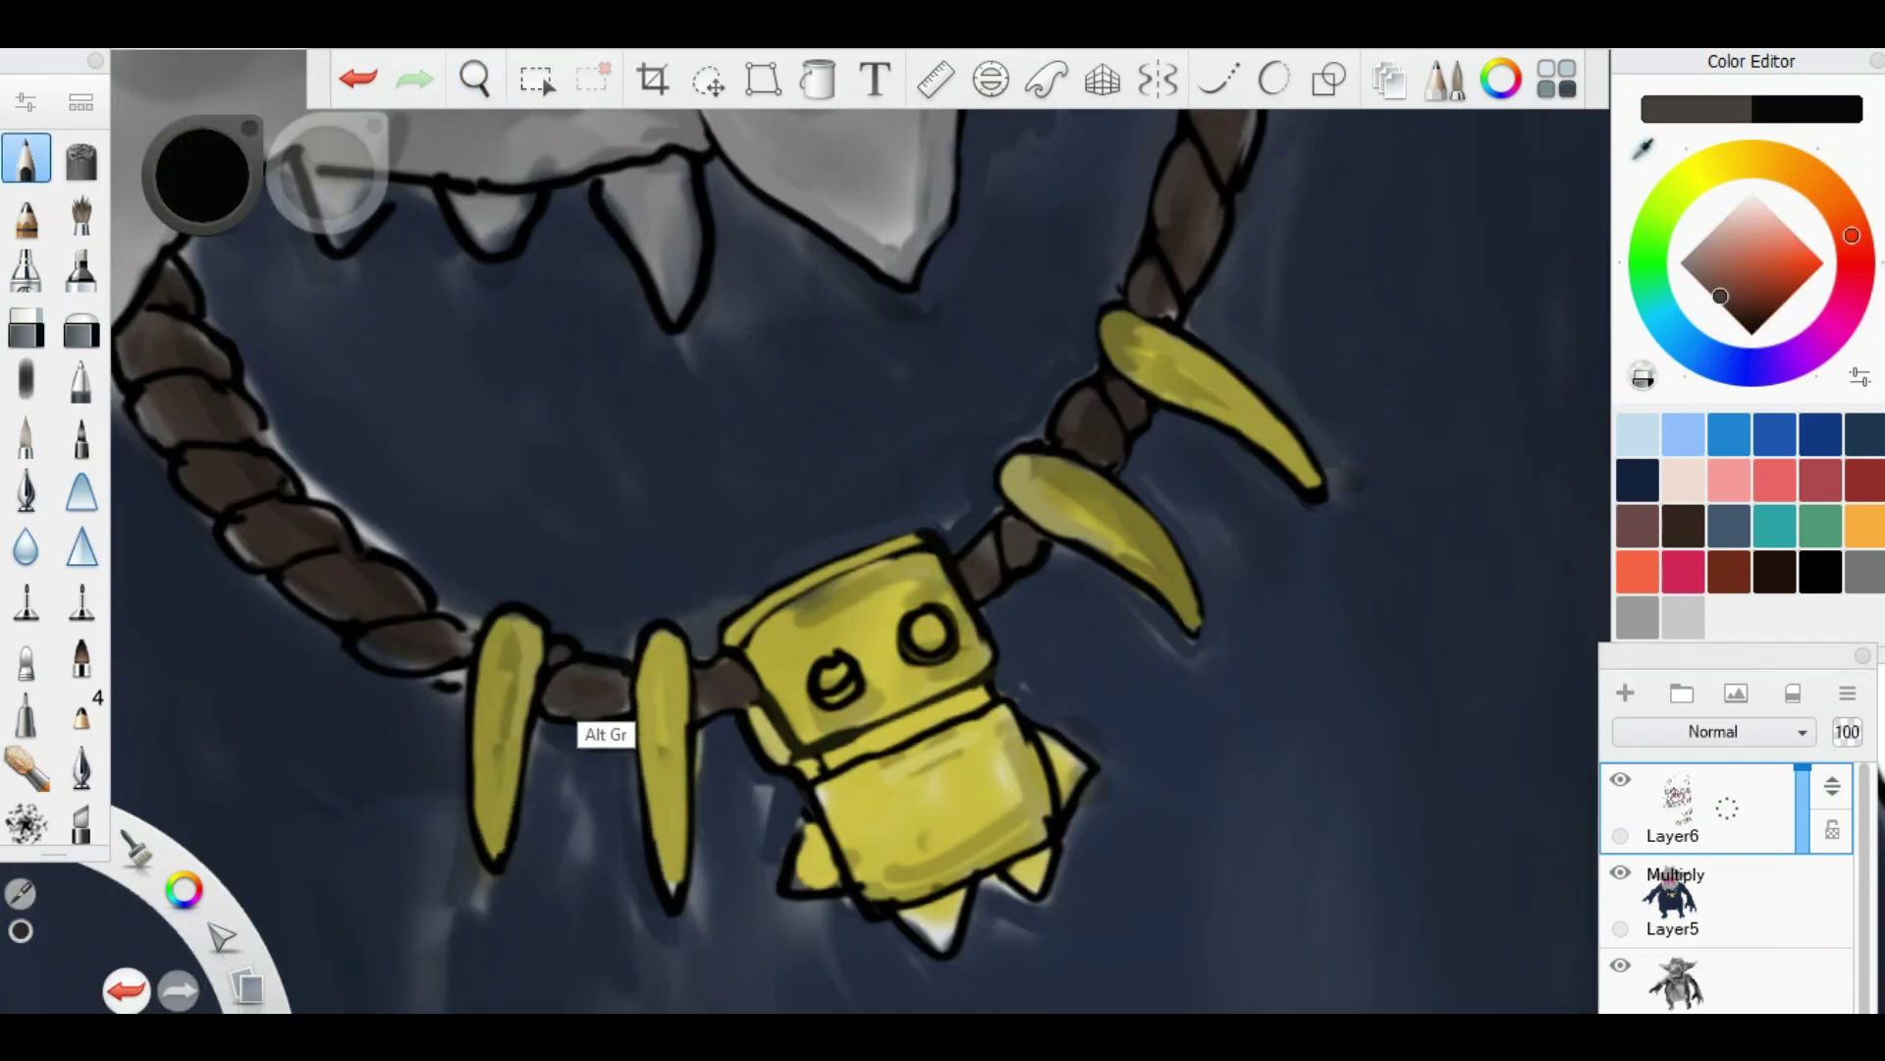
alt+click(427, 712)
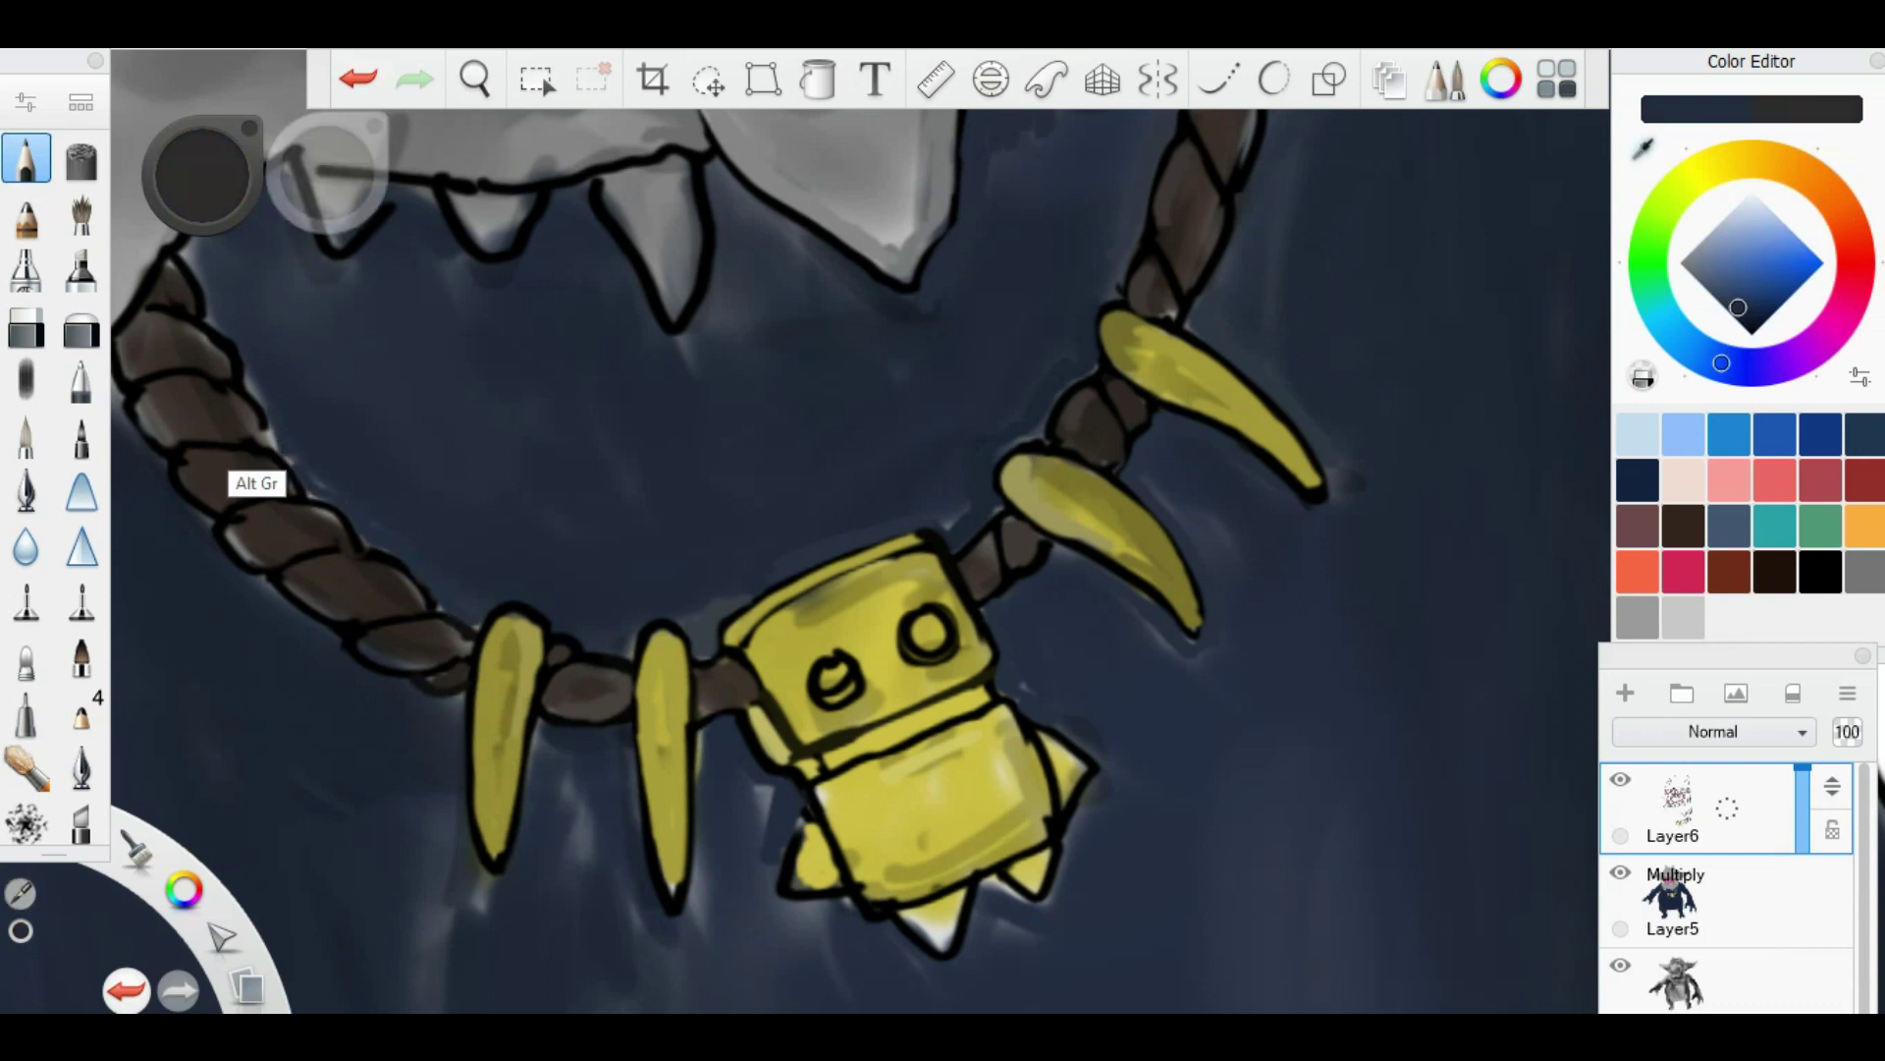
alt+click(186, 397)
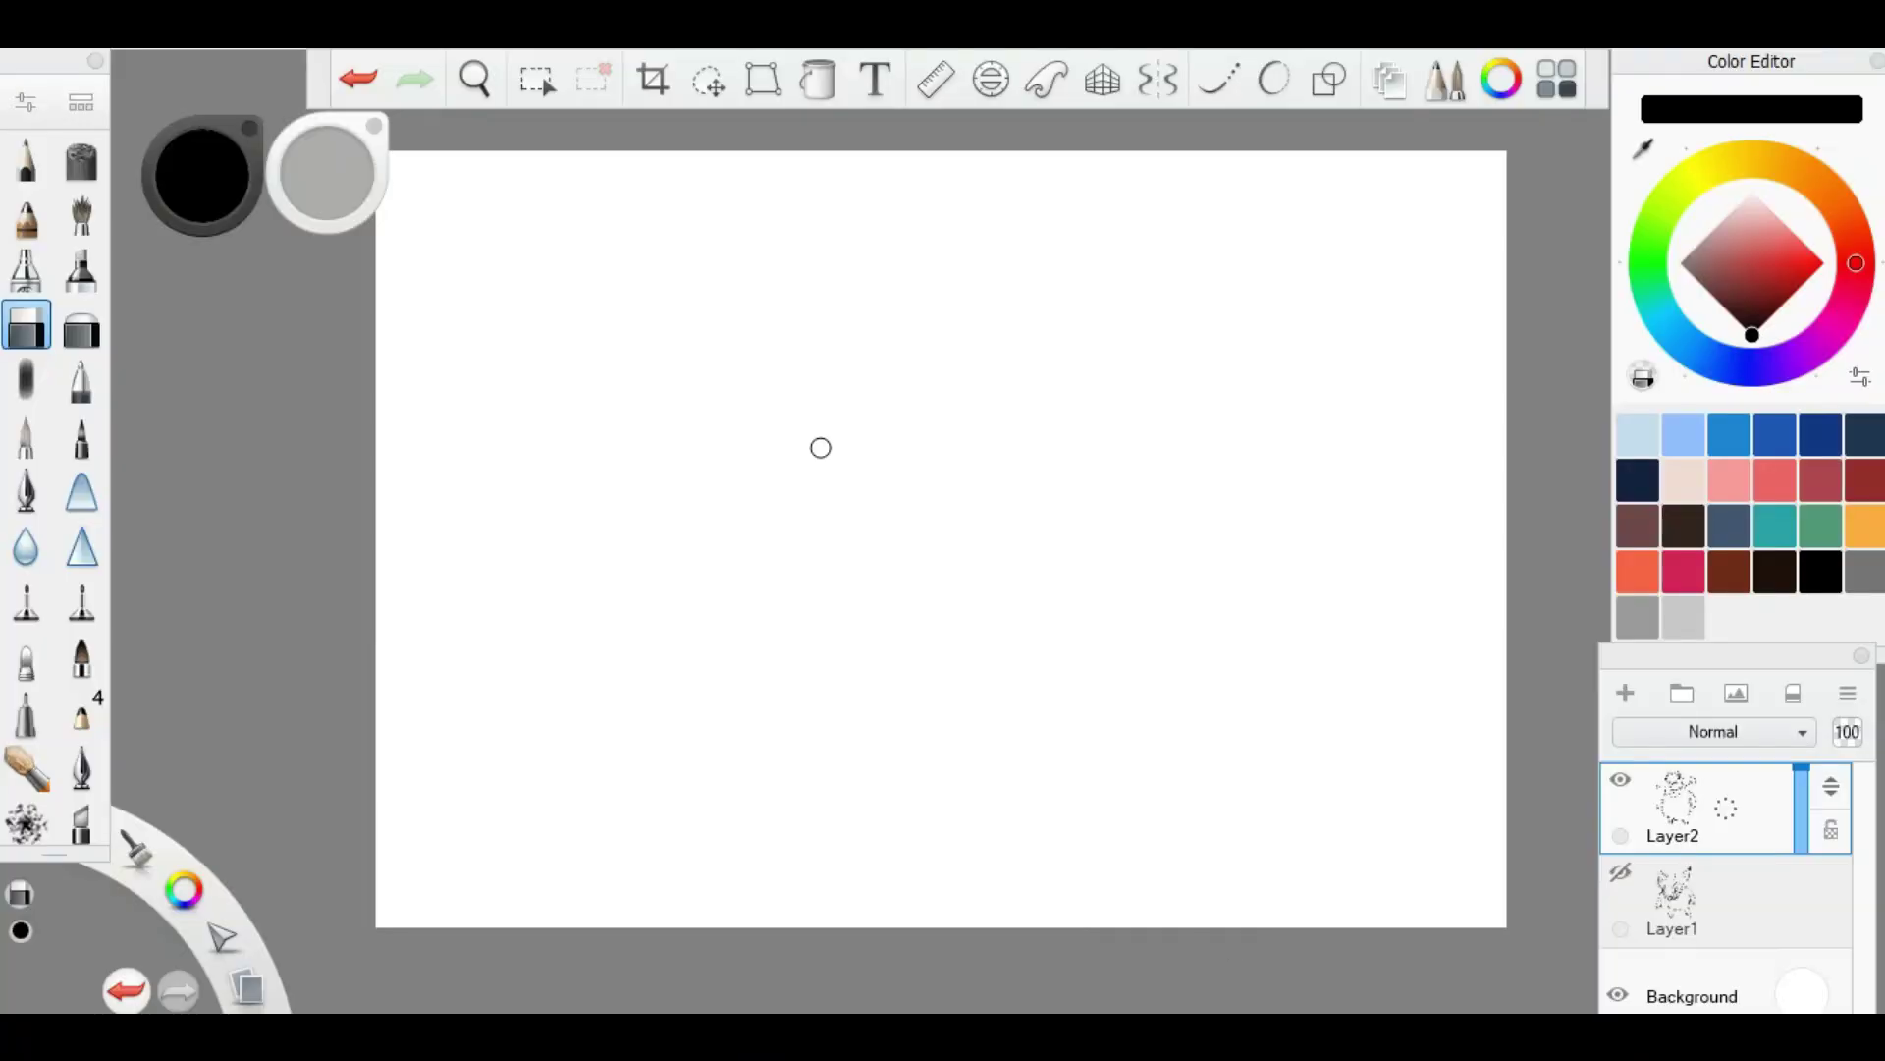
Step: Sketch the monster's head in black with horns, wide ears, round eyes, a gaping toothed mouth and a spiky chin
drag(816, 445, 816, 459)
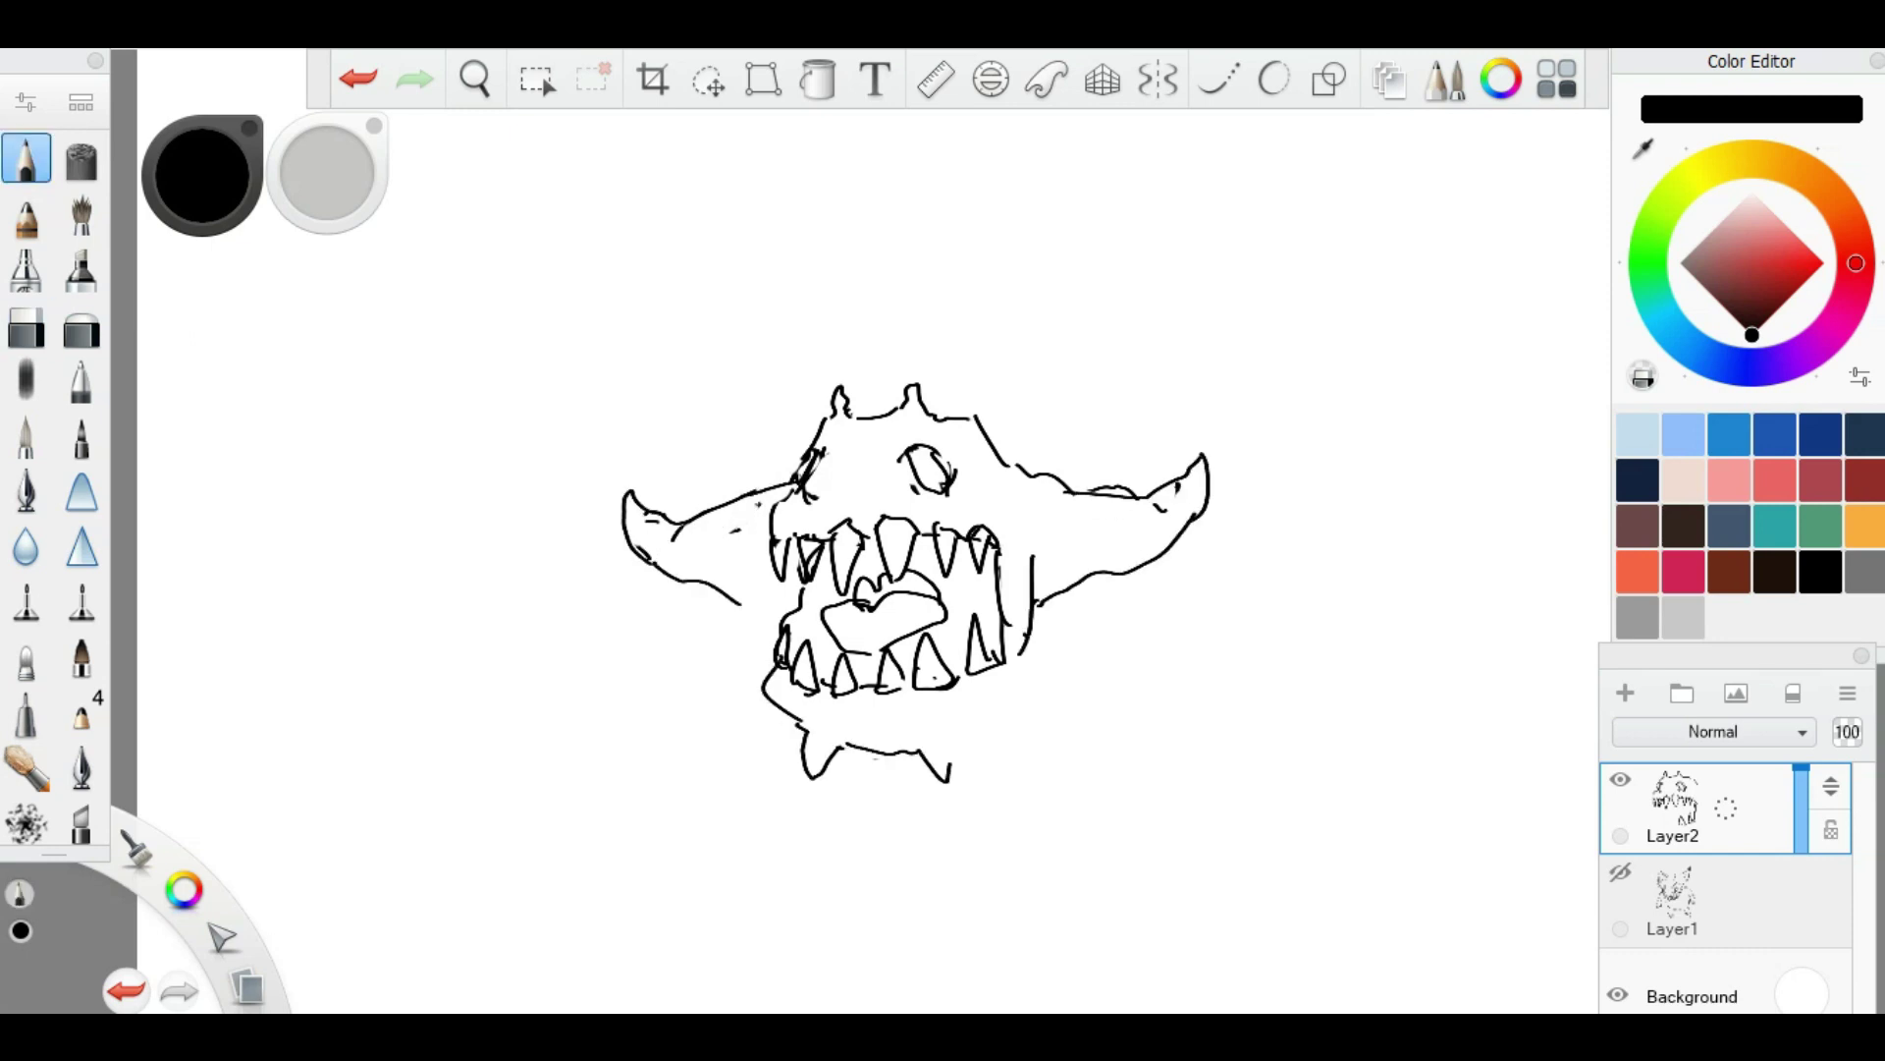
drag(1033, 590, 948, 766)
scroll(932, 571, down, 1)
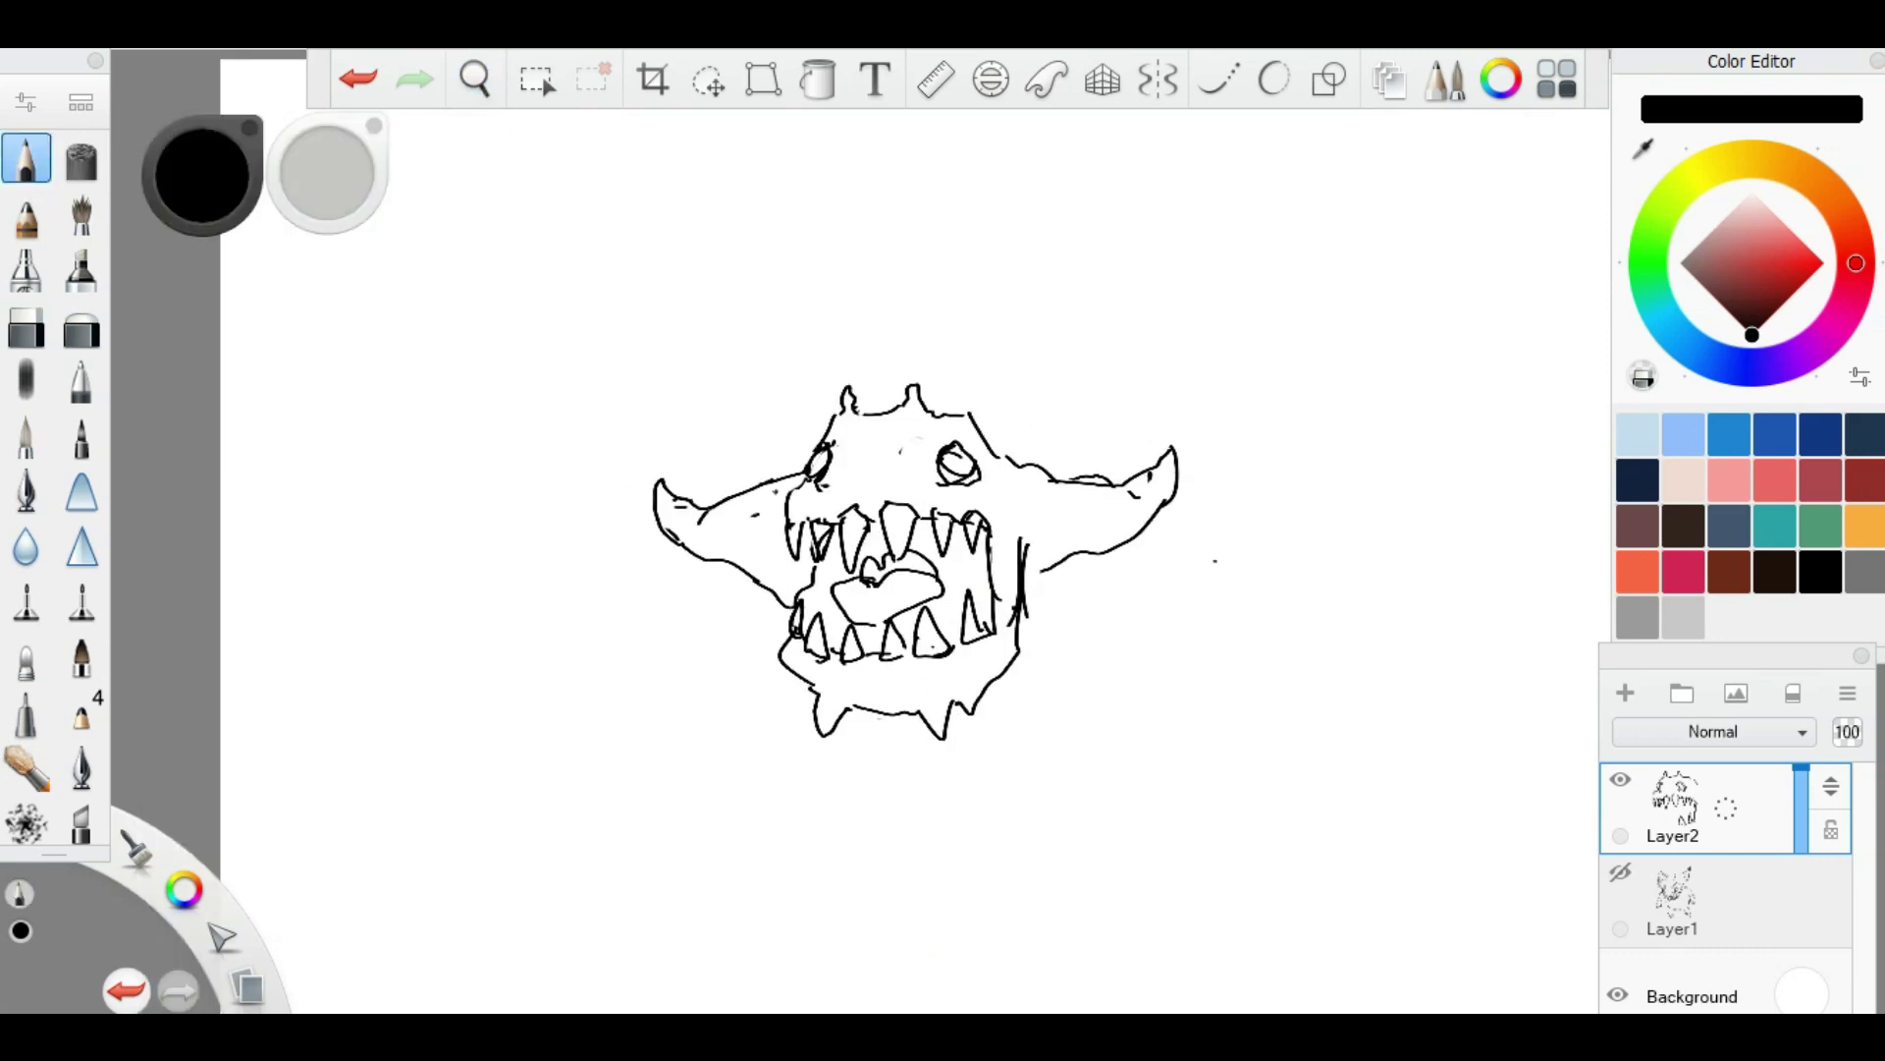
key(e)
drag(1017, 620, 1052, 467)
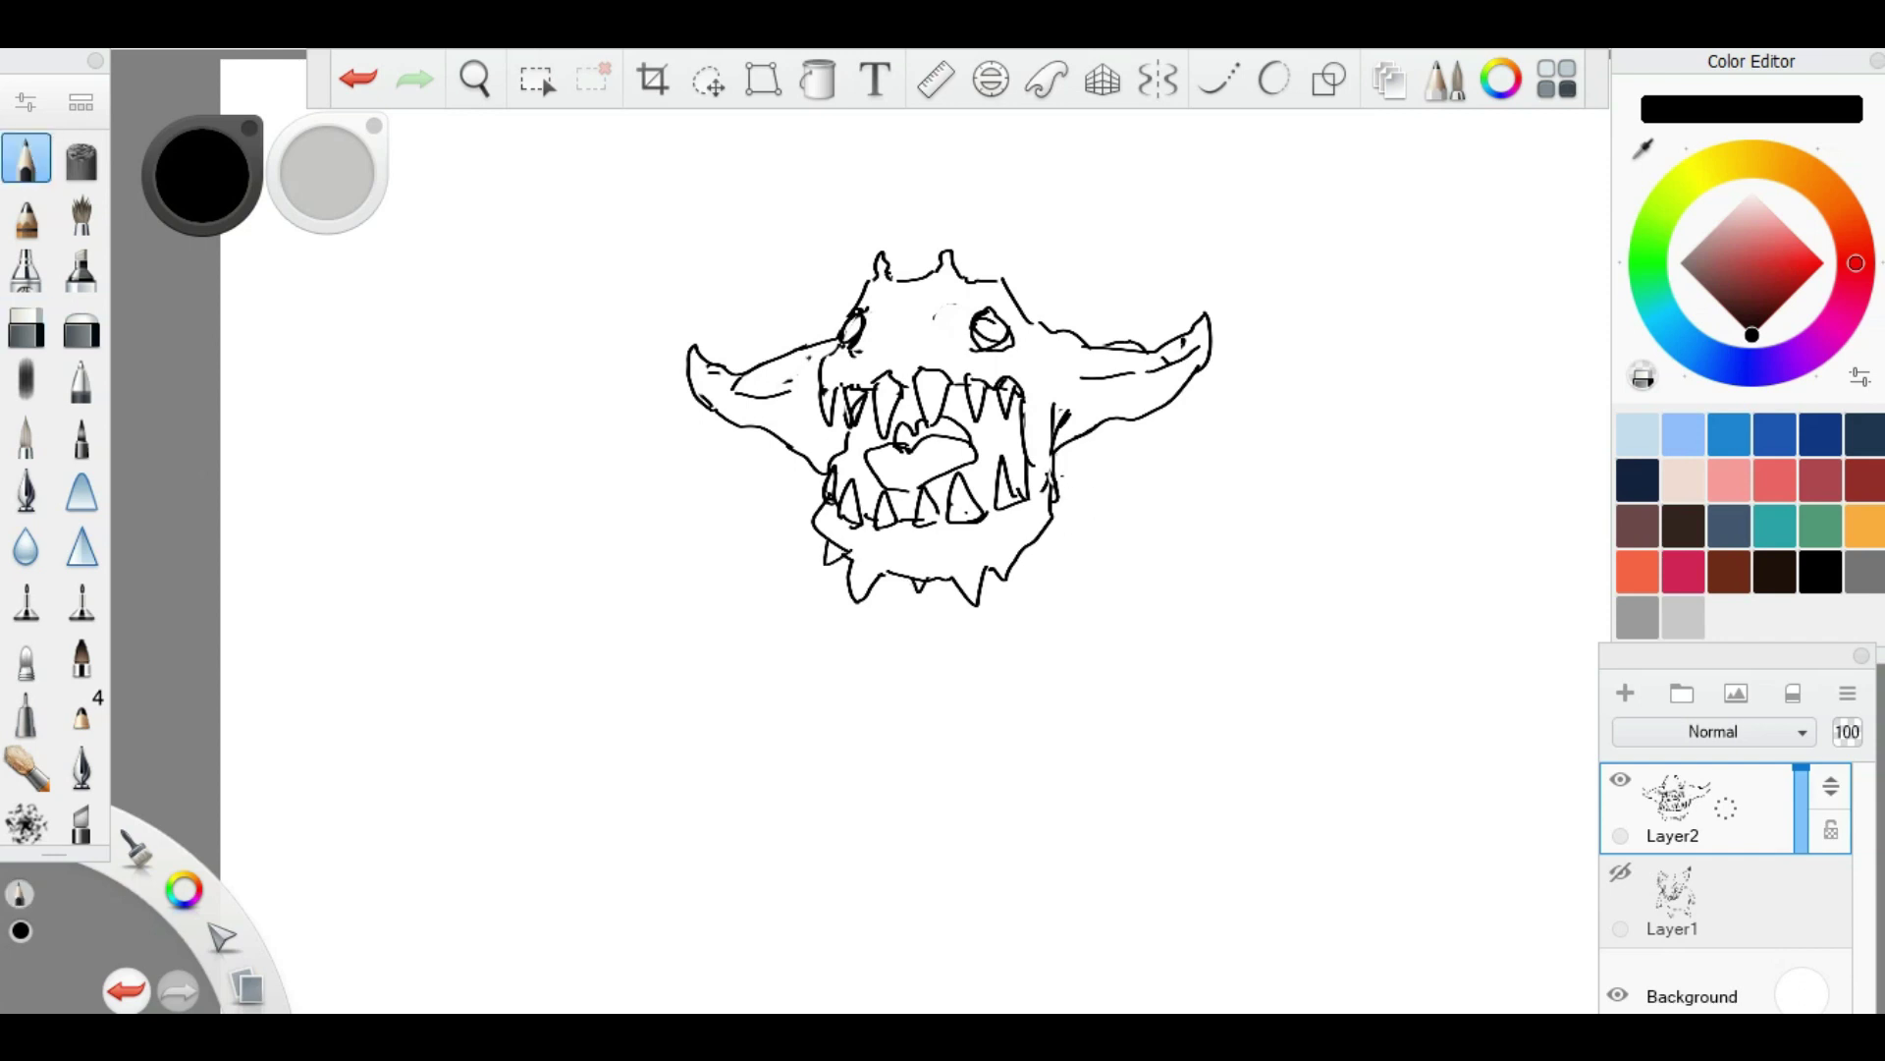
Step: Sketch the monster's round torso and both arms with clawed hands below the head
drag(943, 549, 979, 467)
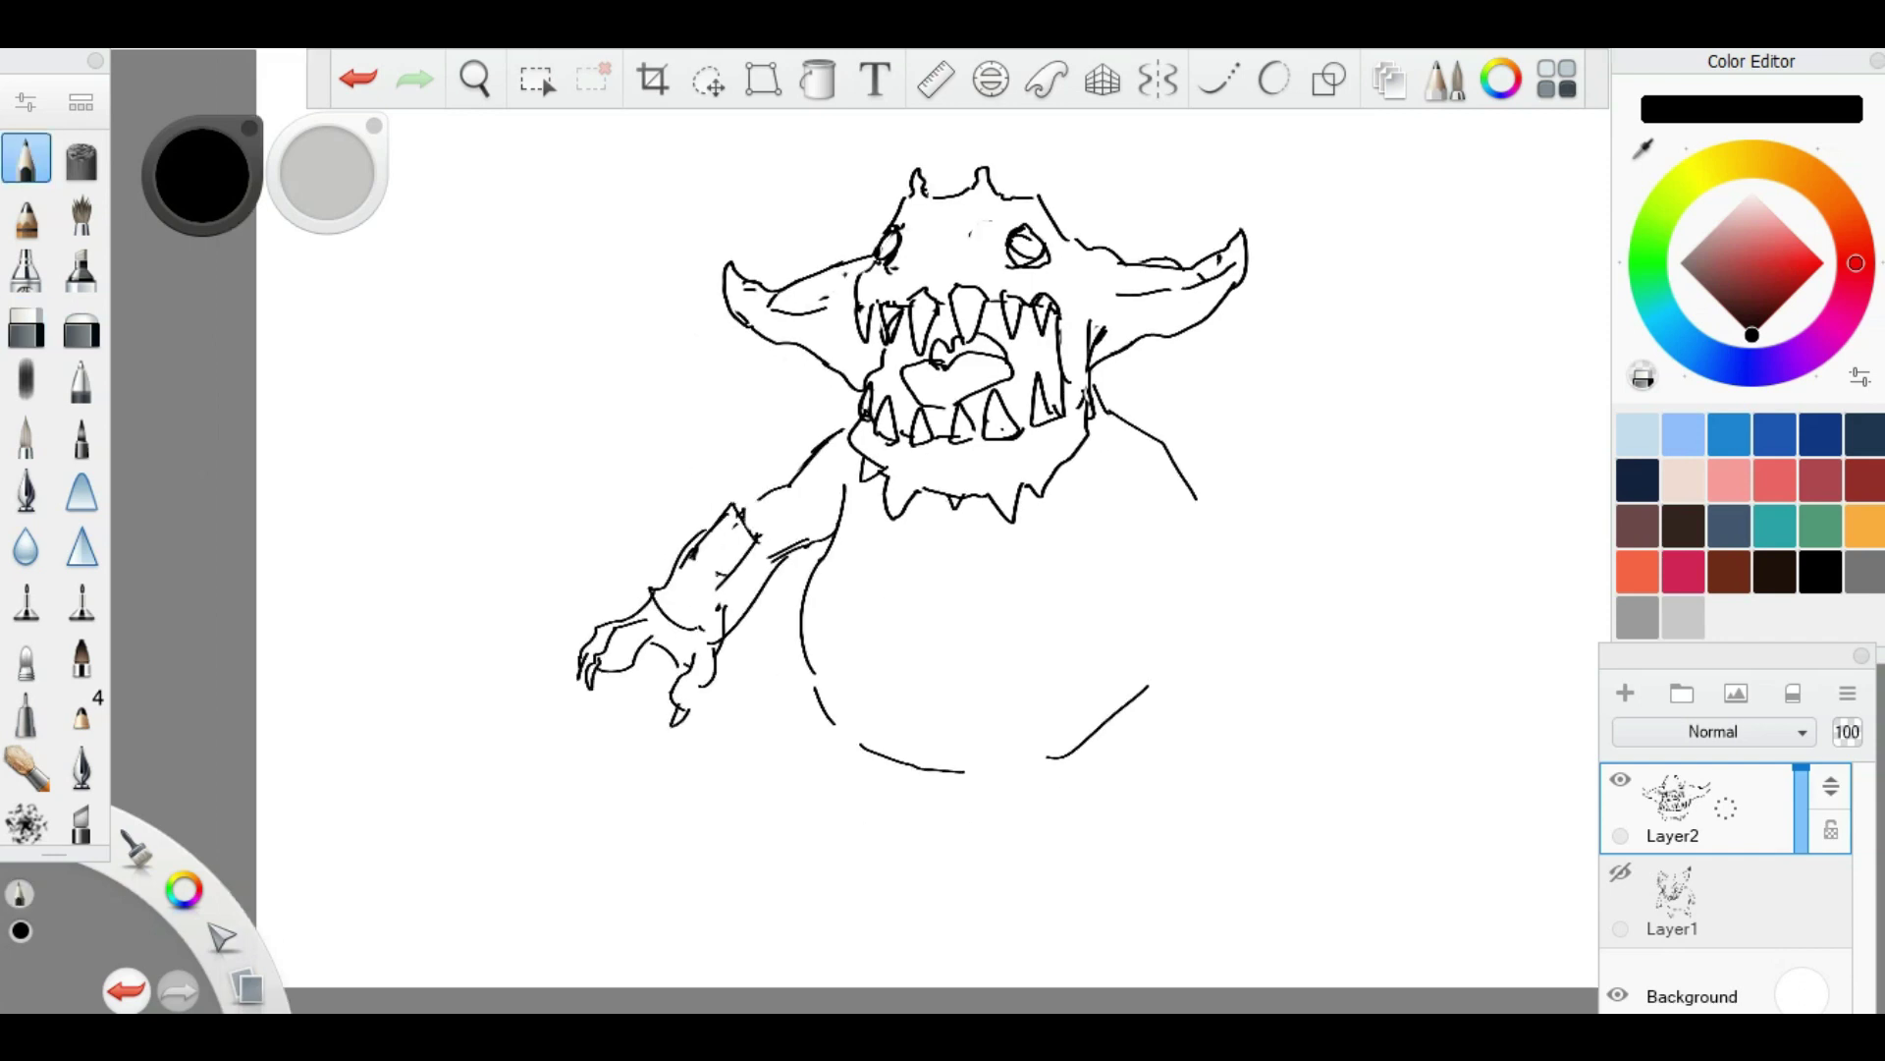
drag(942, 550, 787, 614)
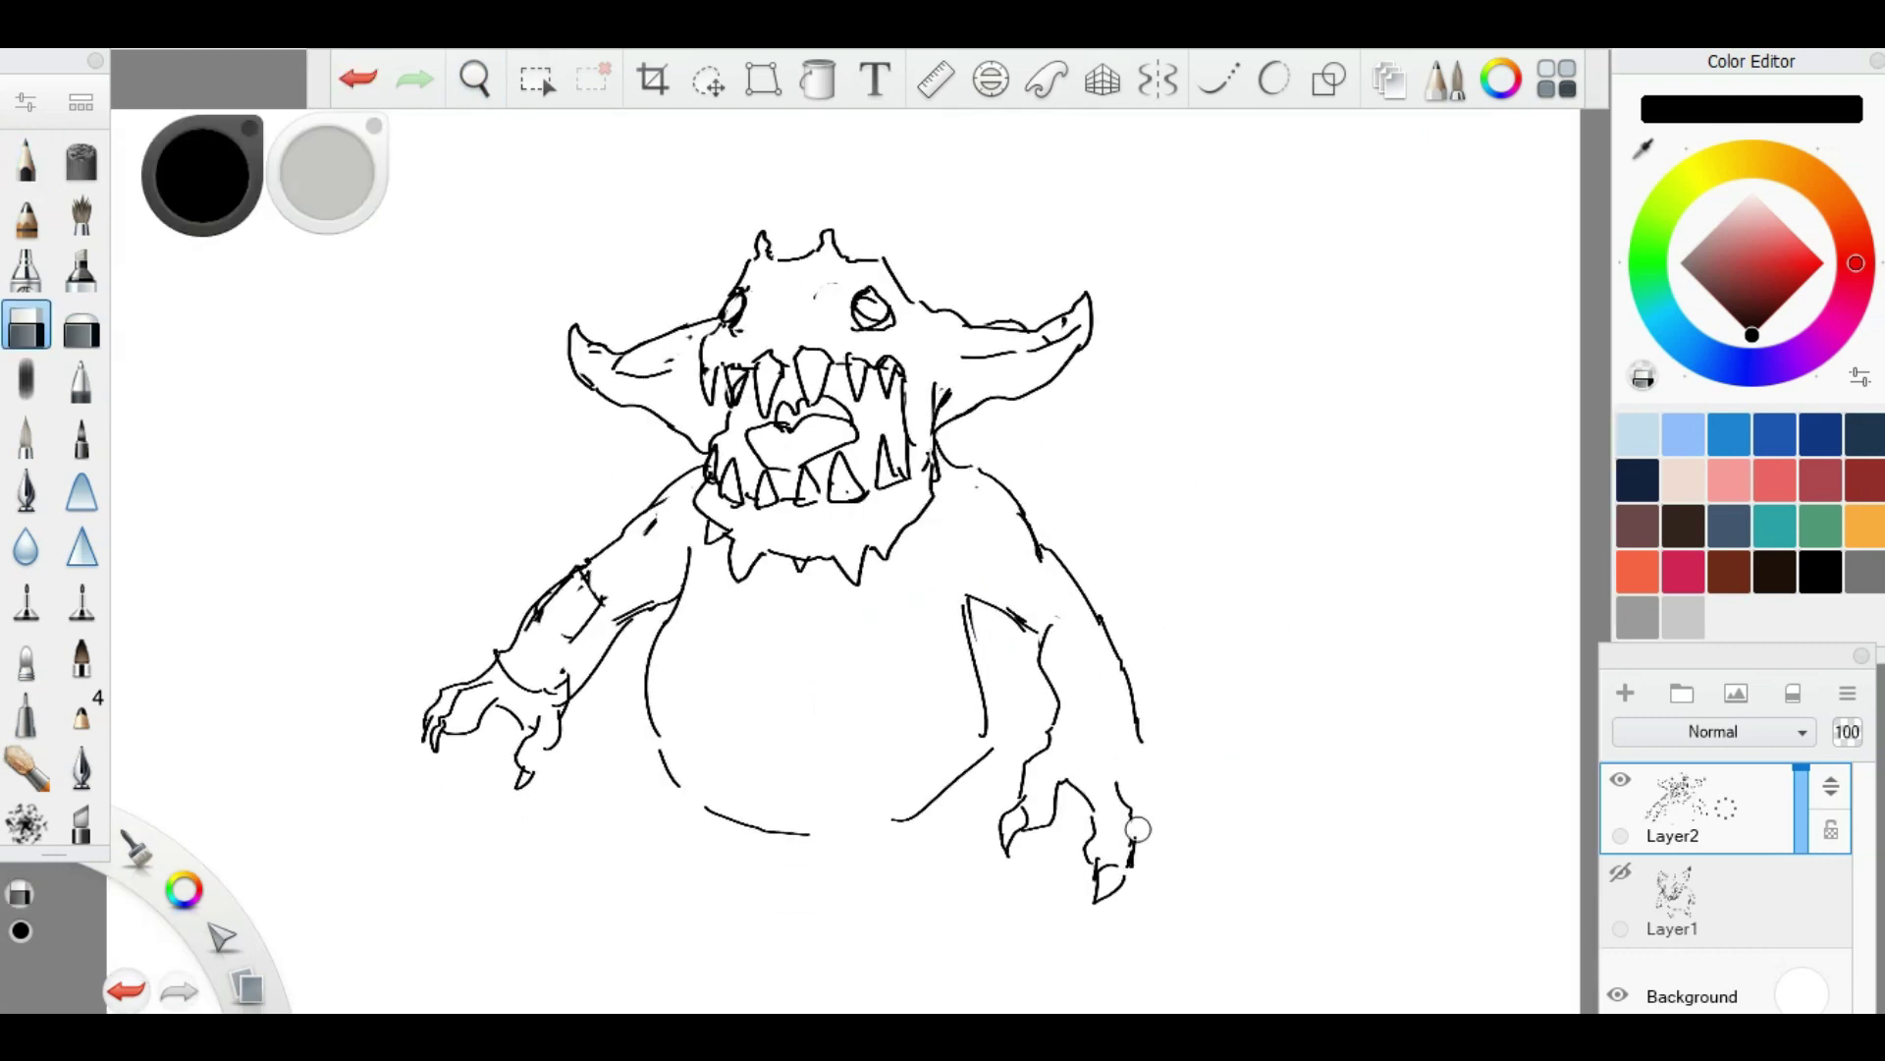
drag(648, 610, 695, 561)
key(e)
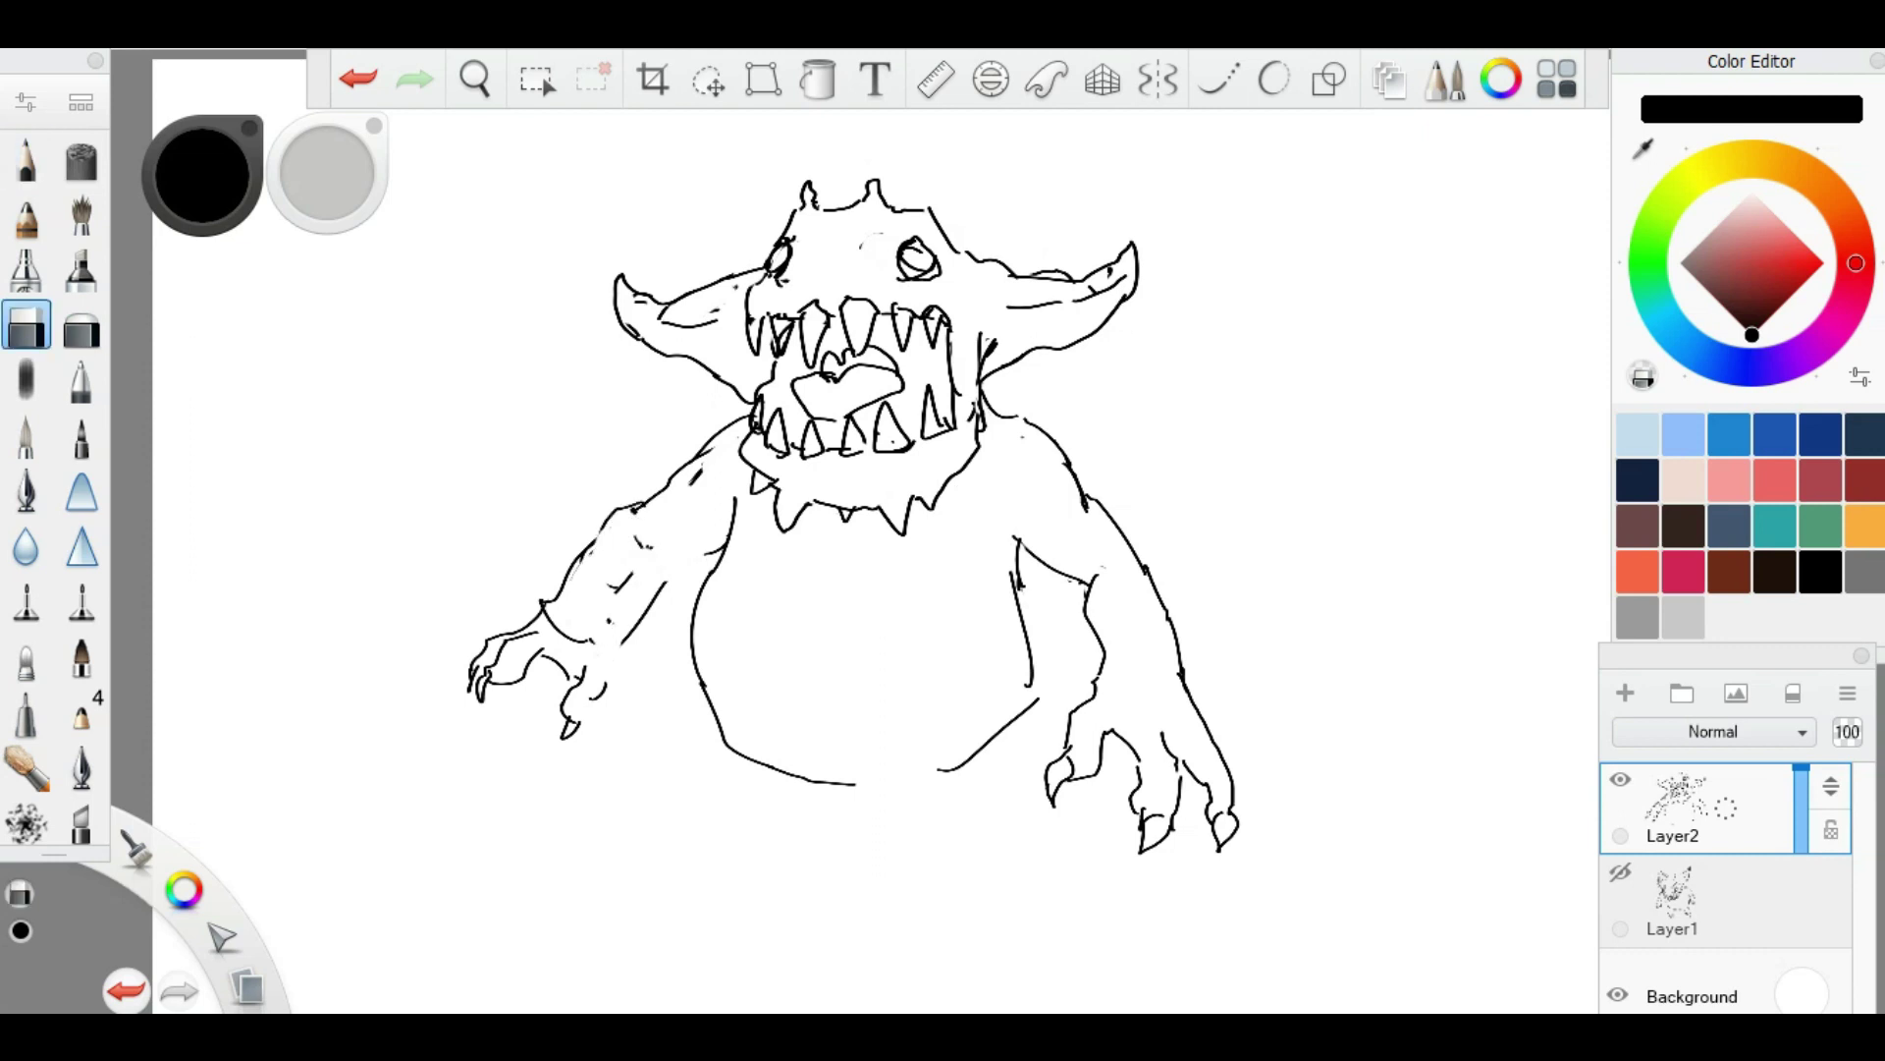
Step: Rework the left forearm and sketch the lower belly line with two short legs and feet
drag(851, 491, 847, 437)
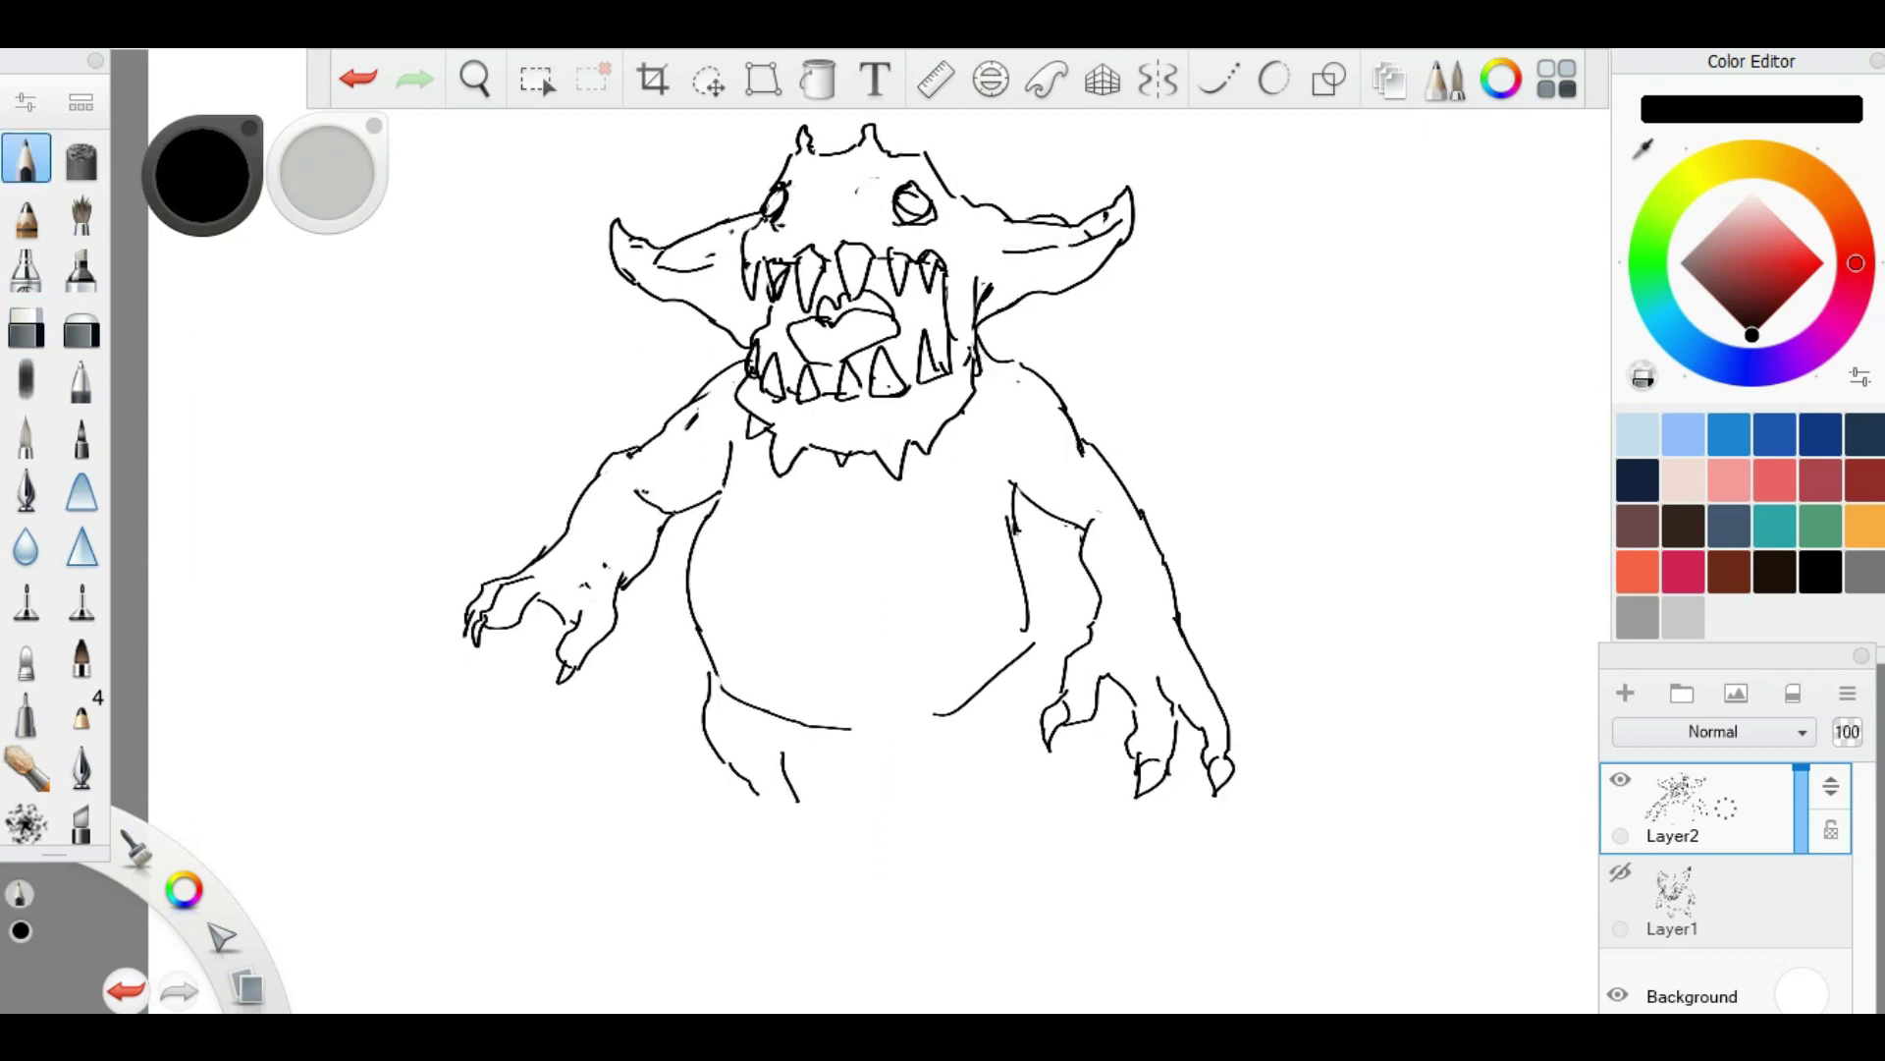
drag(822, 739, 955, 739)
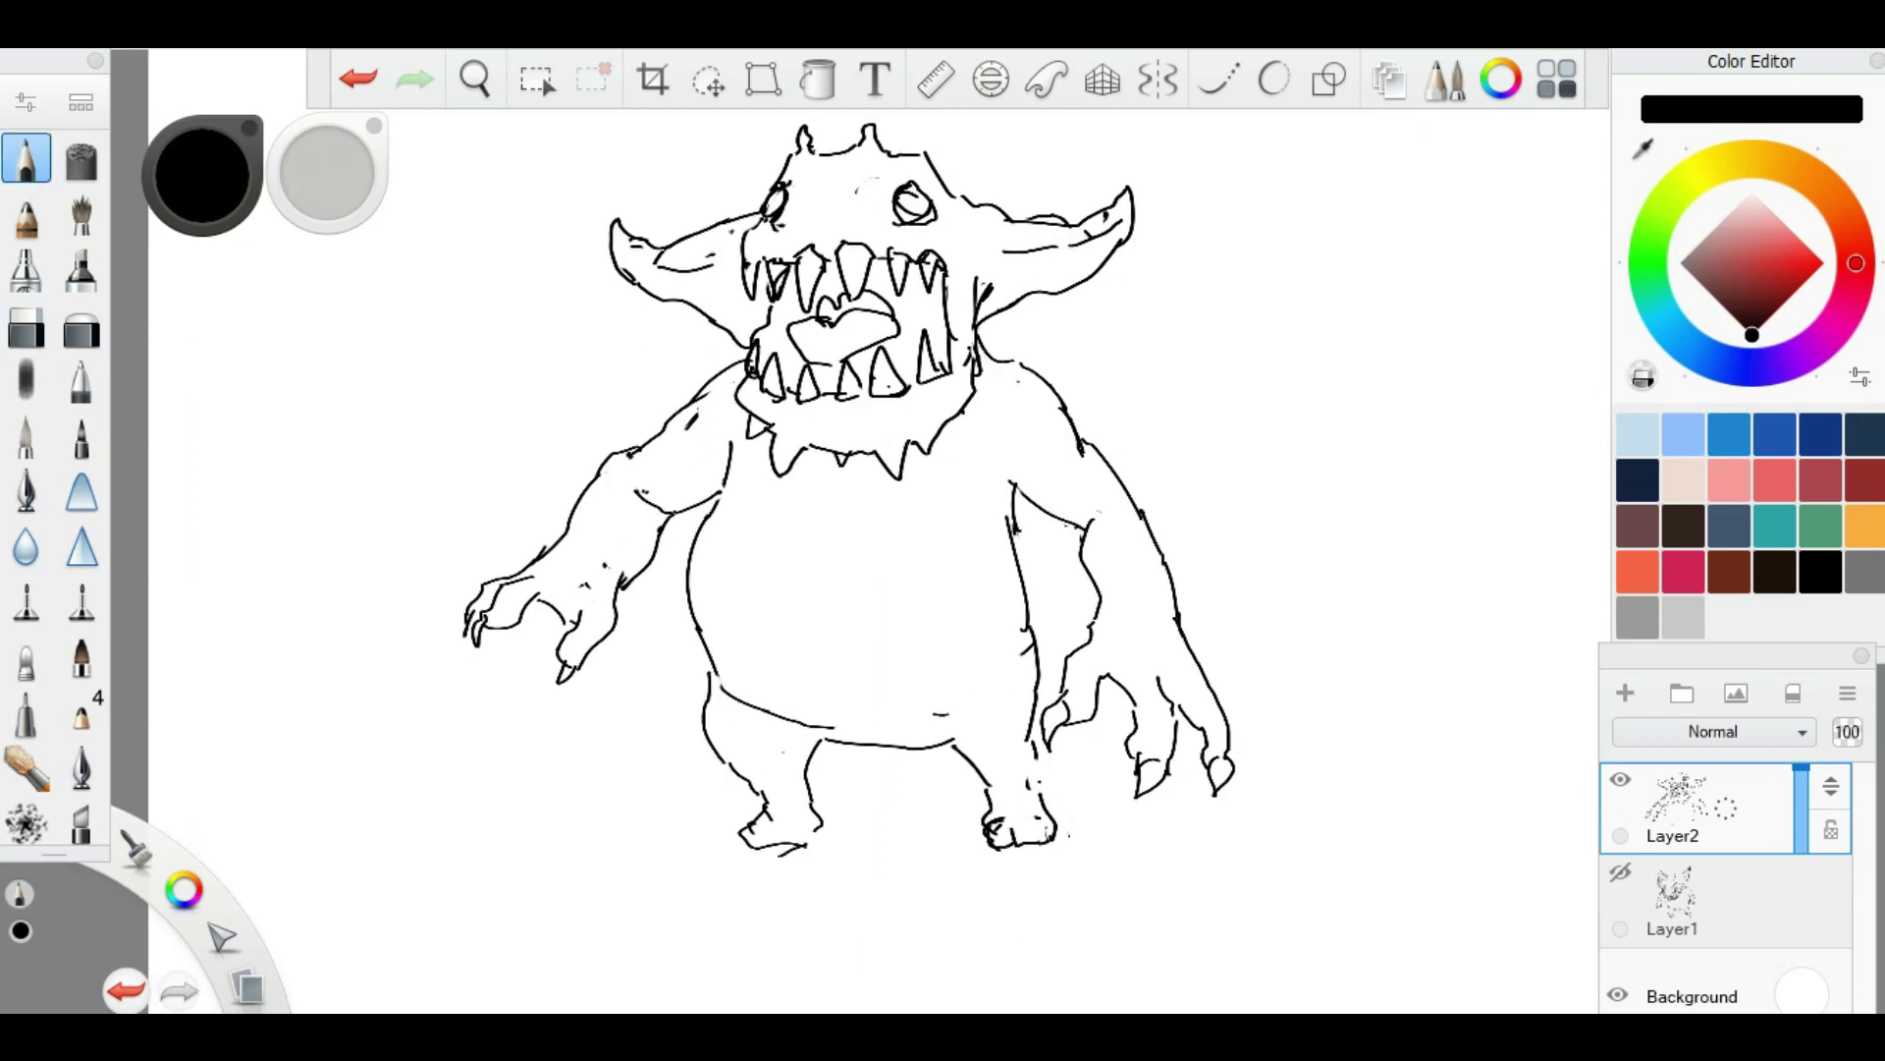
Step: Replace the two small horns on top of the head with larger pointed ones
key(e)
scroll(931, 283, down, 2)
scroll(931, 282, up, 4)
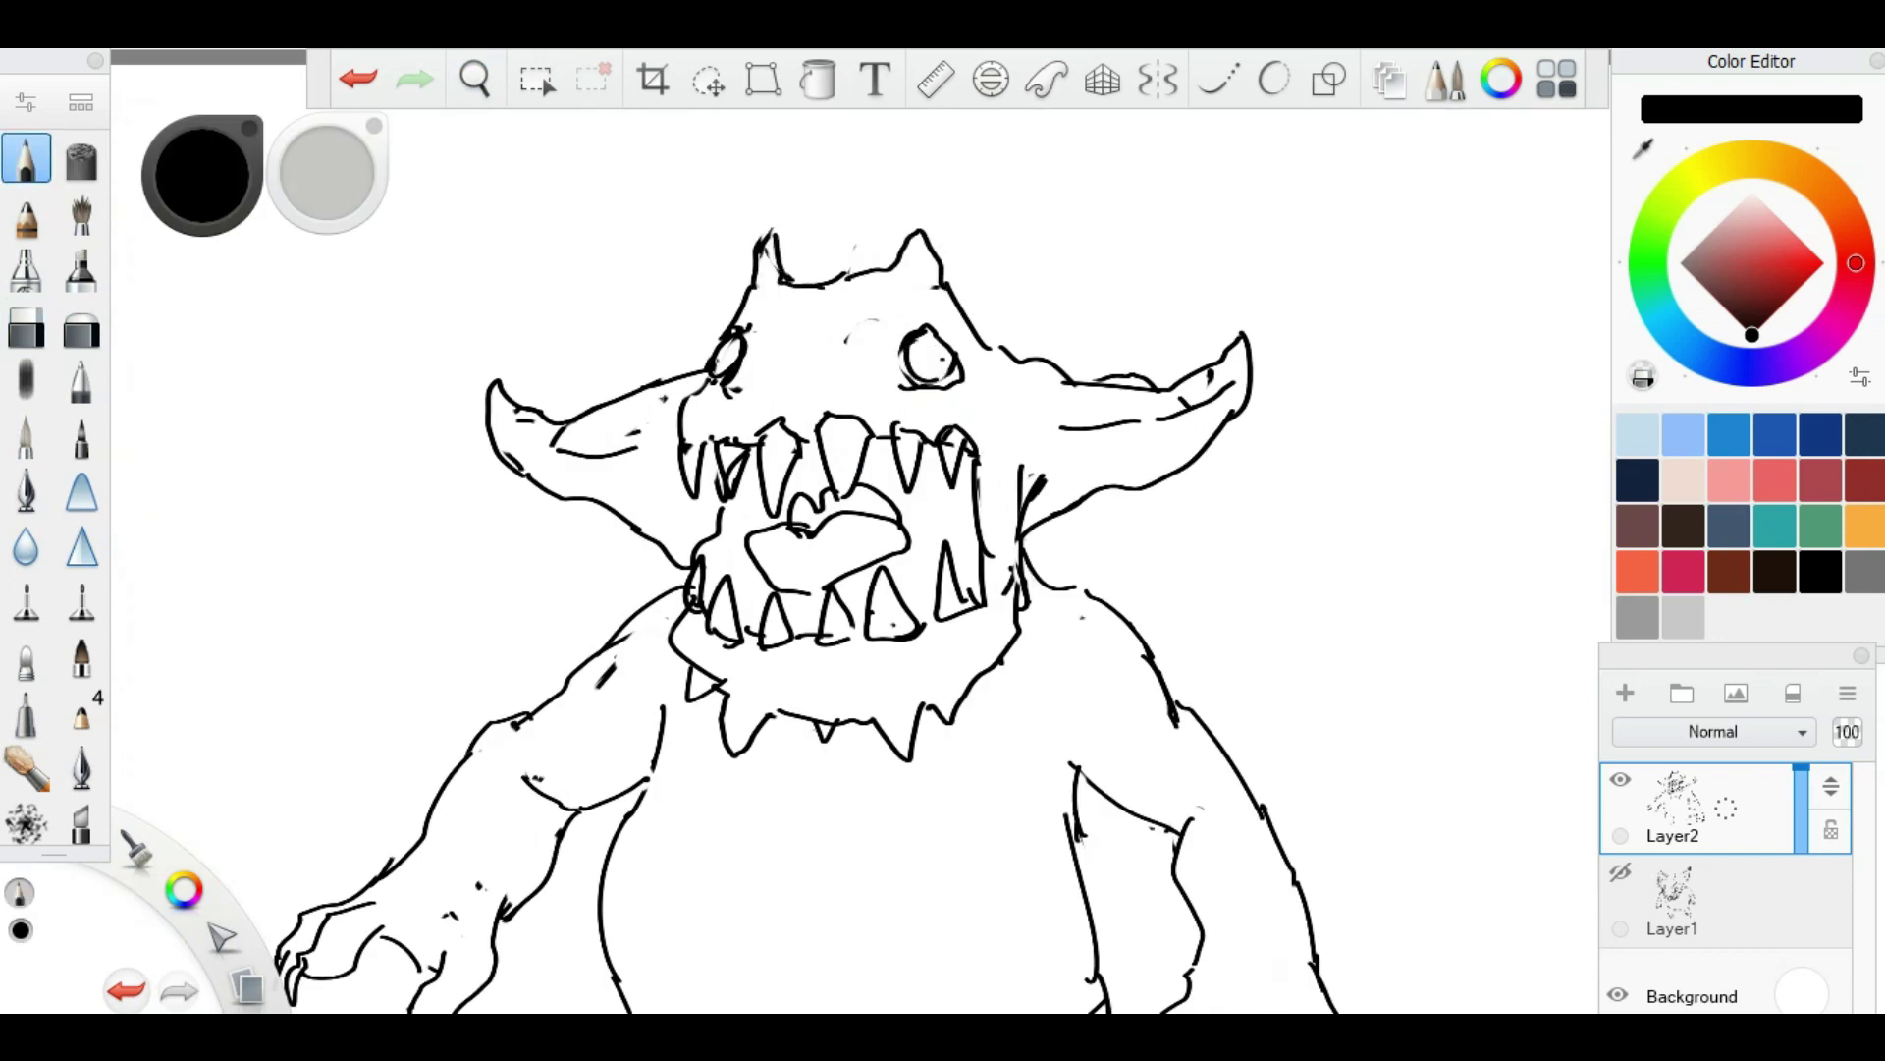
scroll(931, 282, down, 3)
scroll(931, 283, up, 3)
Step: Sketch a necklace under the chin with fang beads and a square face pendant
drag(941, 452, 864, 567)
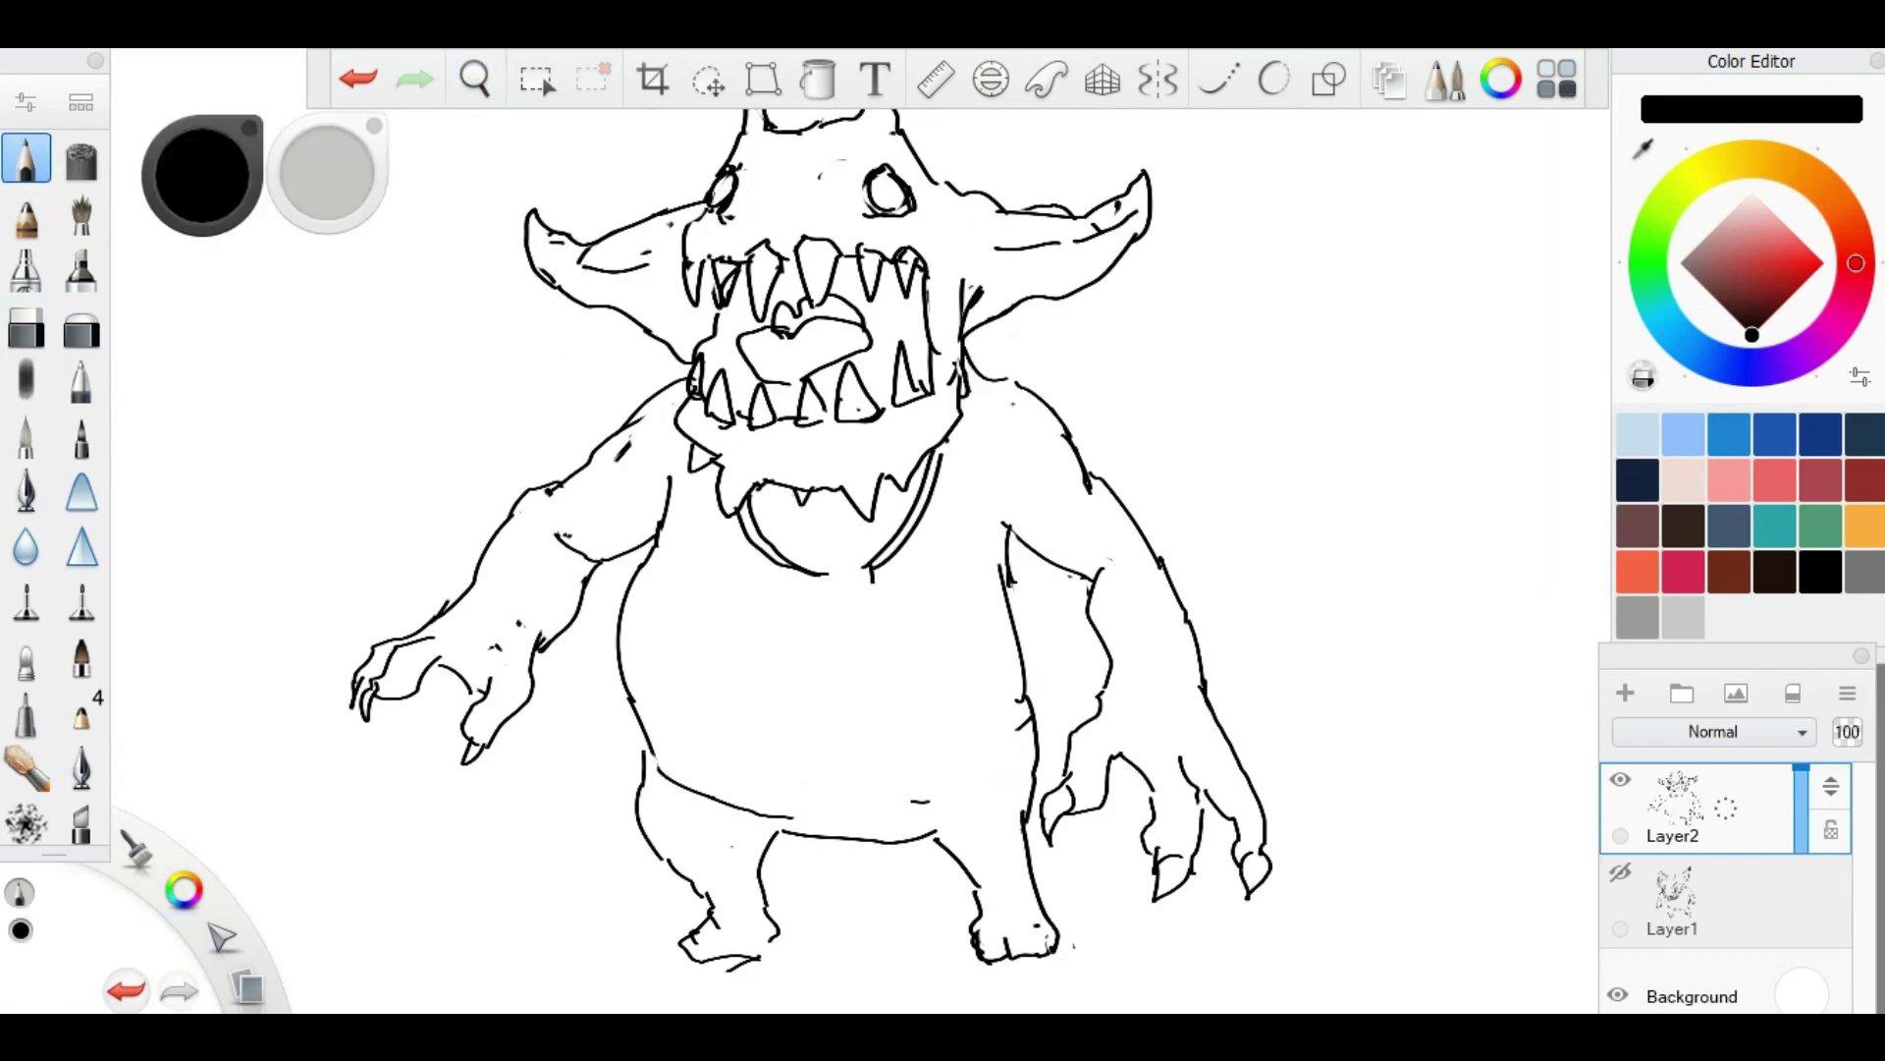
scroll(946, 505, down, 1)
scroll(947, 505, up, 2)
scroll(947, 505, down, 3)
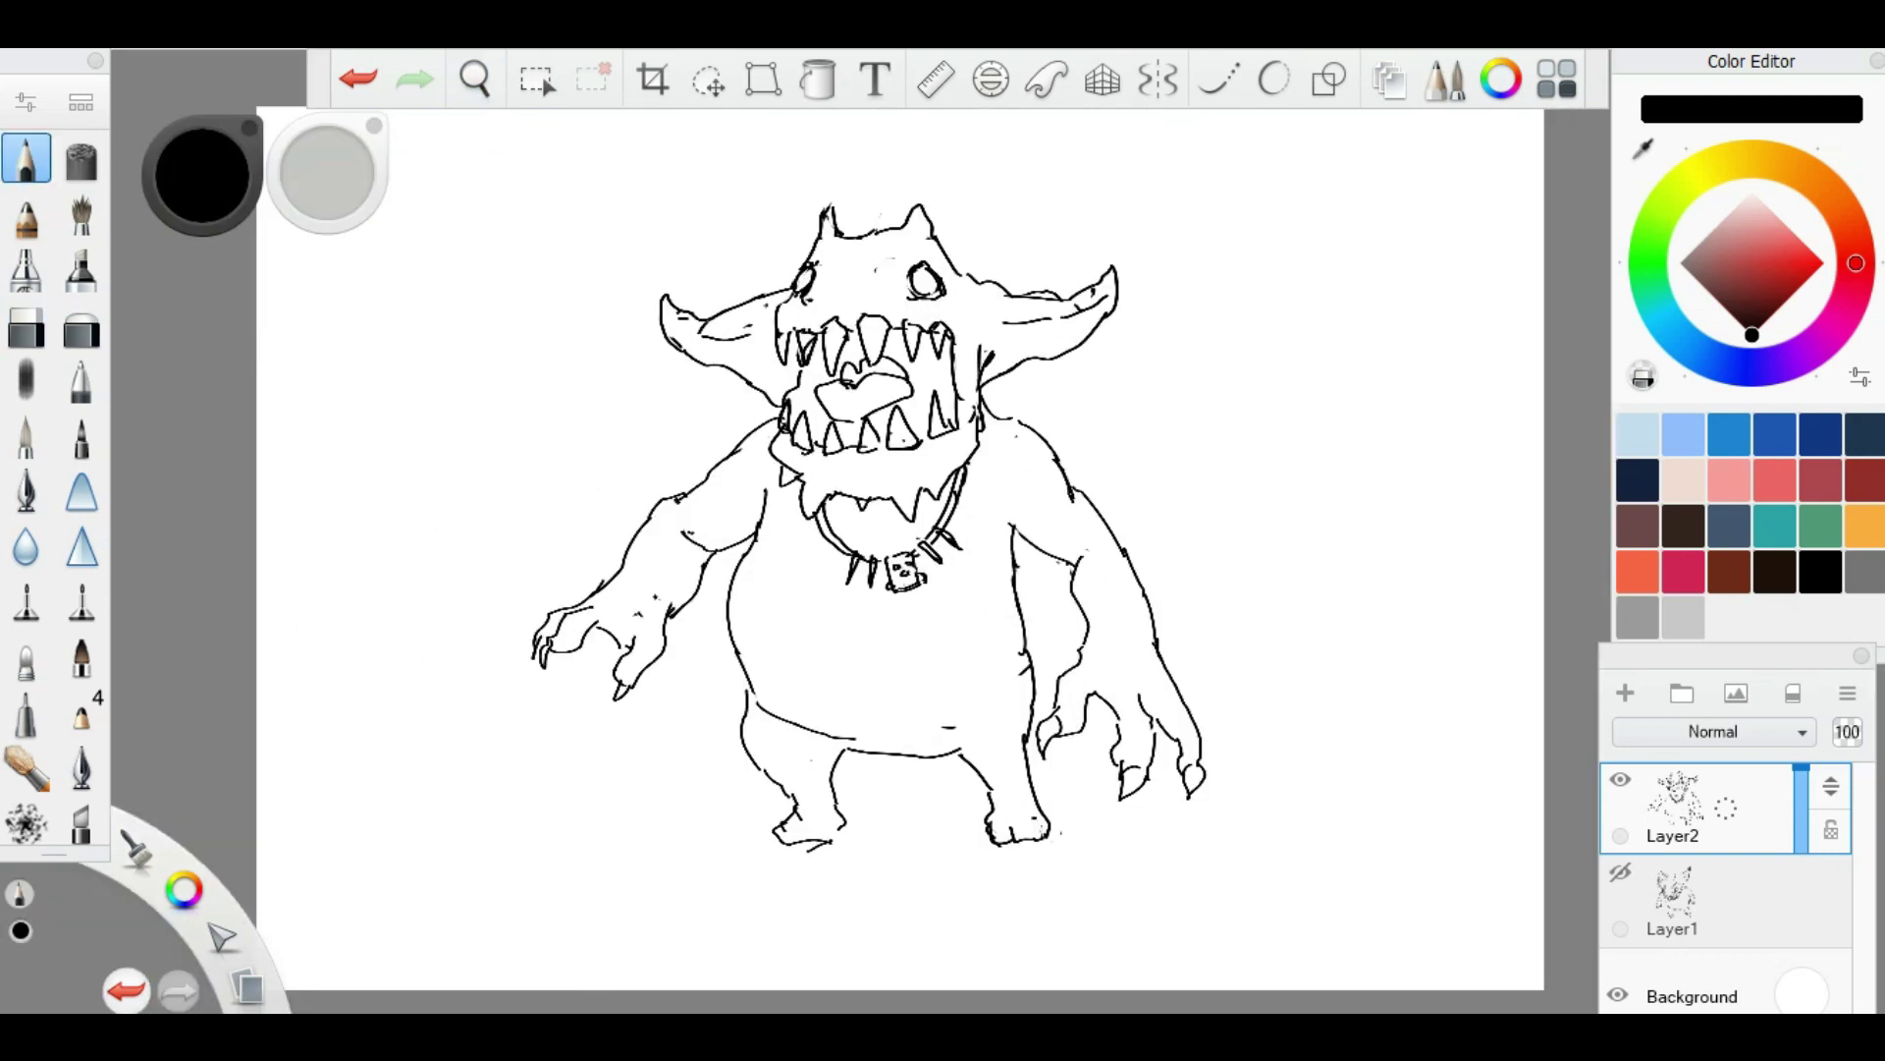
Step: Add a row of small spikes beneath the chin and erase part of the lower belly line
key(e)
scroll(846, 652, up, 2)
scroll(846, 652, down, 1)
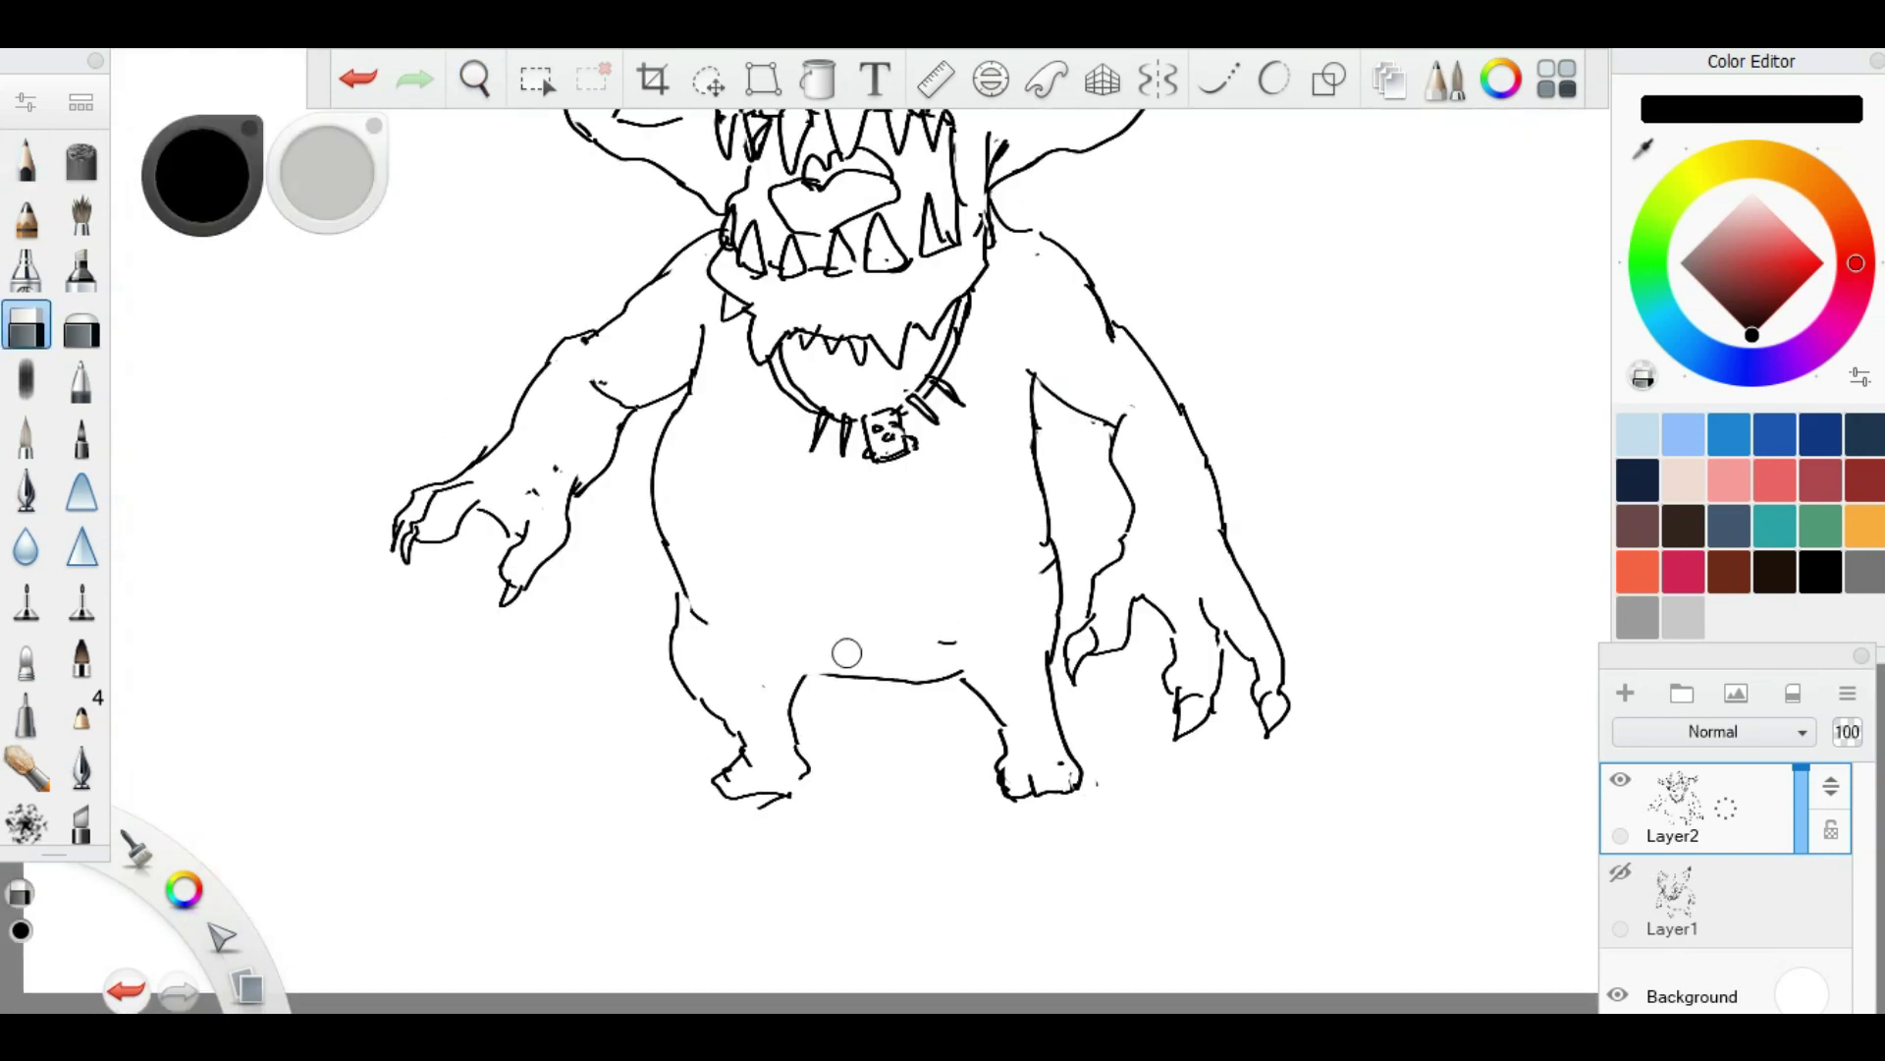
scroll(985, 674, down, 2)
scroll(903, 128, up, 3)
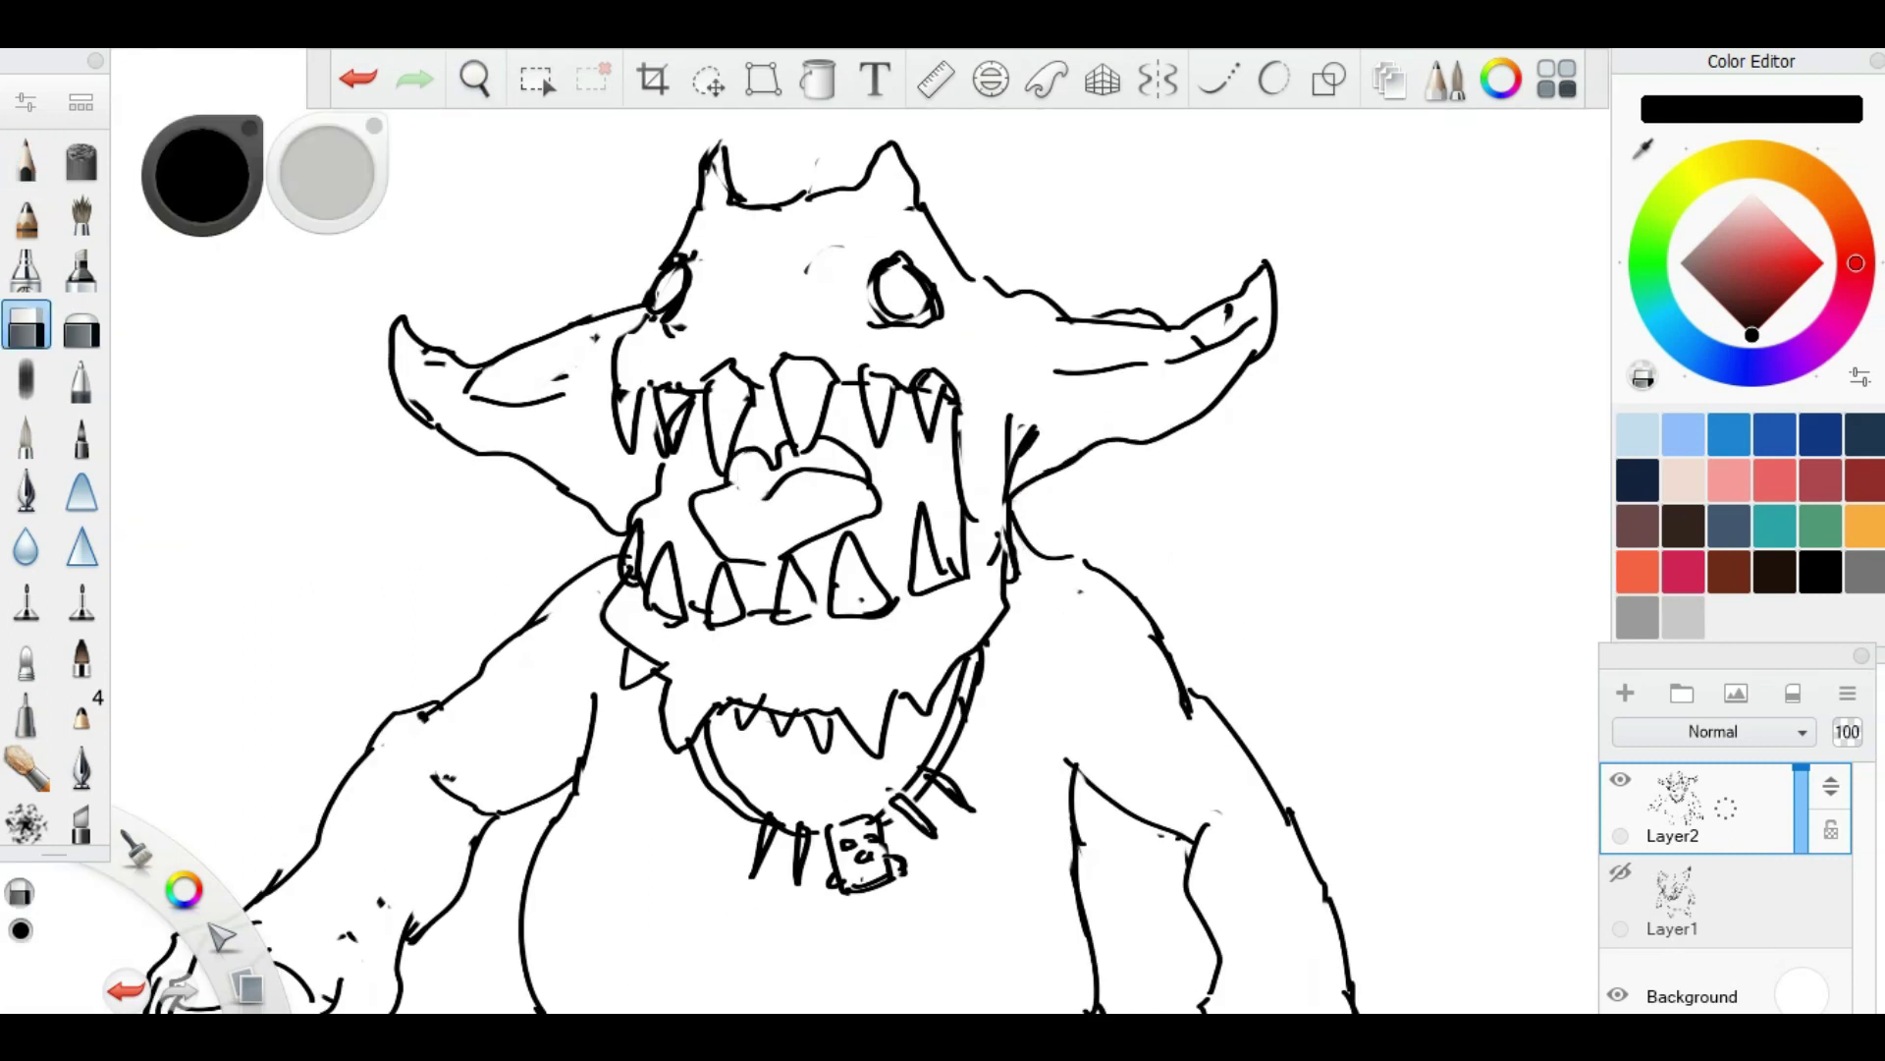
Step: Redraw the lower belly curve and reshape both feet with pointed claws
scroll(865, 393, down, 3)
scroll(855, 687, up, 2)
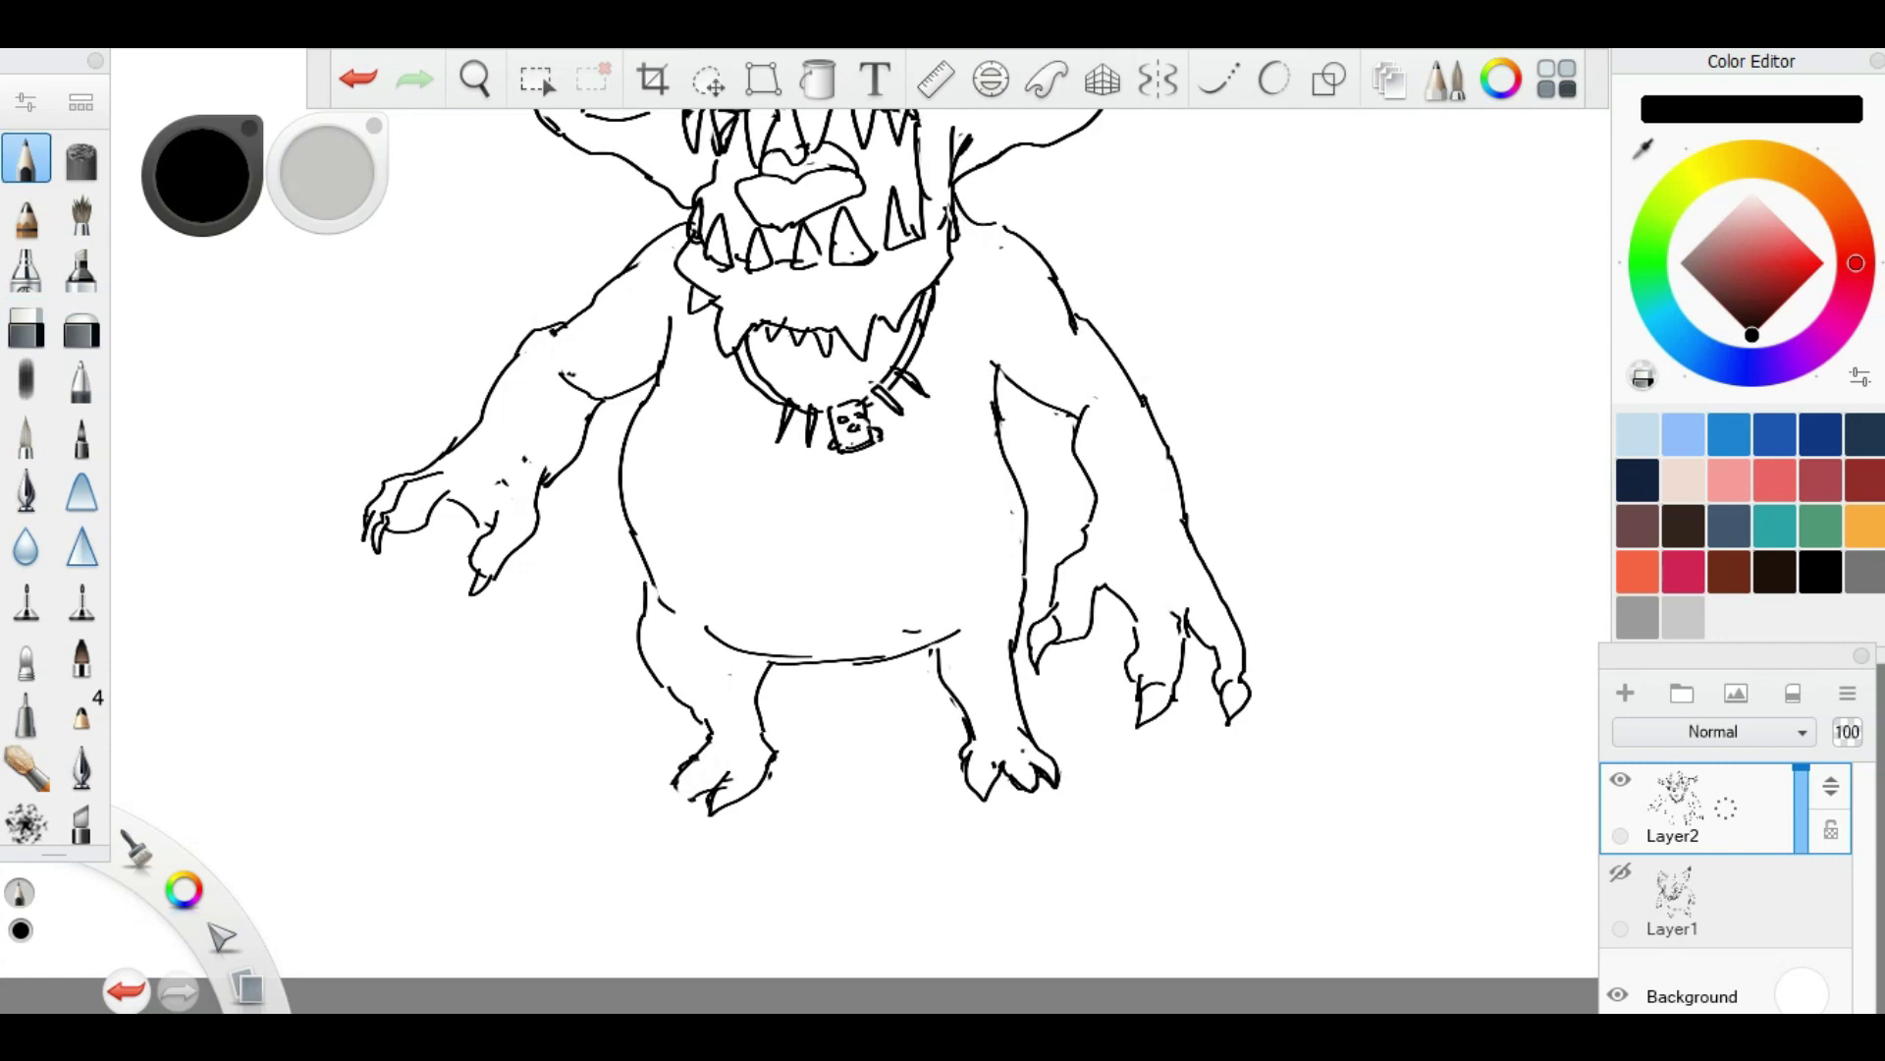
key(e)
key(space)
scroll(927, 678, down, 3)
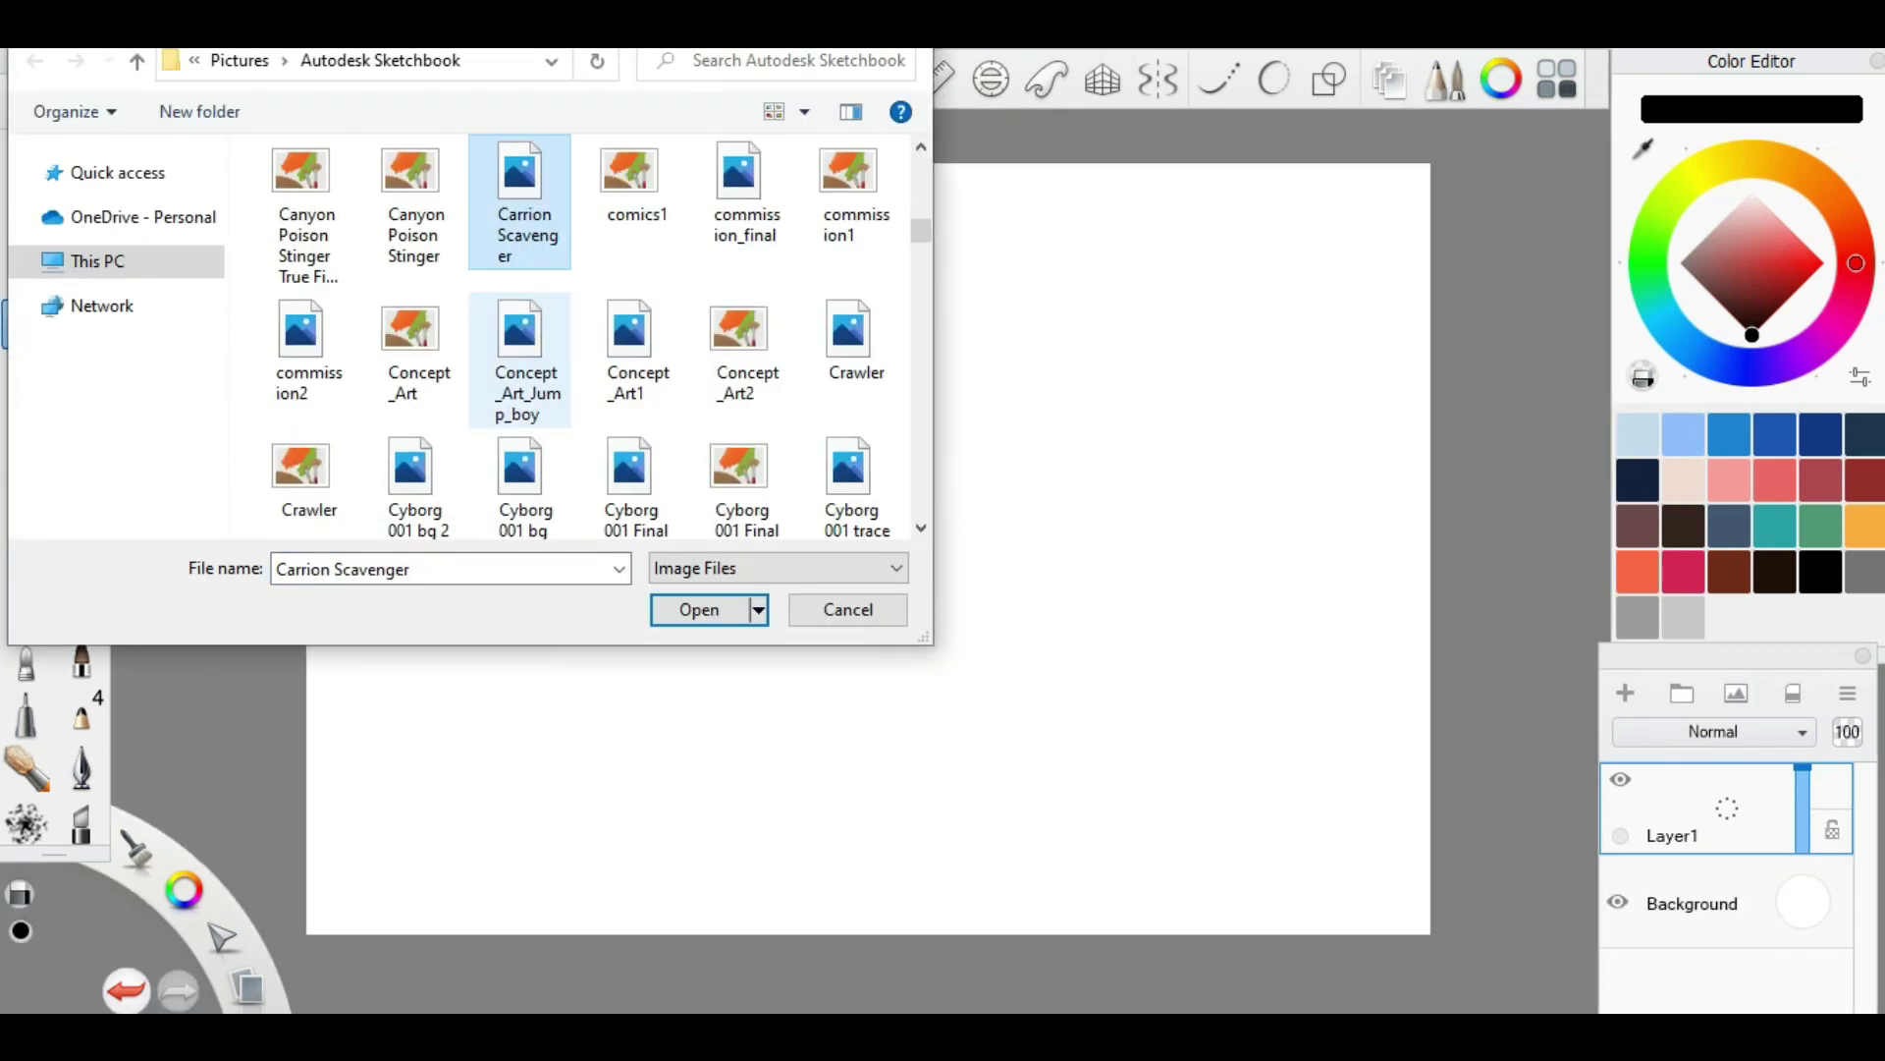
Step: Import the "Carrion Scavenger" image into the blank canvas as its own layer
key(Return)
key(Return)
key(space)
drag(871, 673, 884, 688)
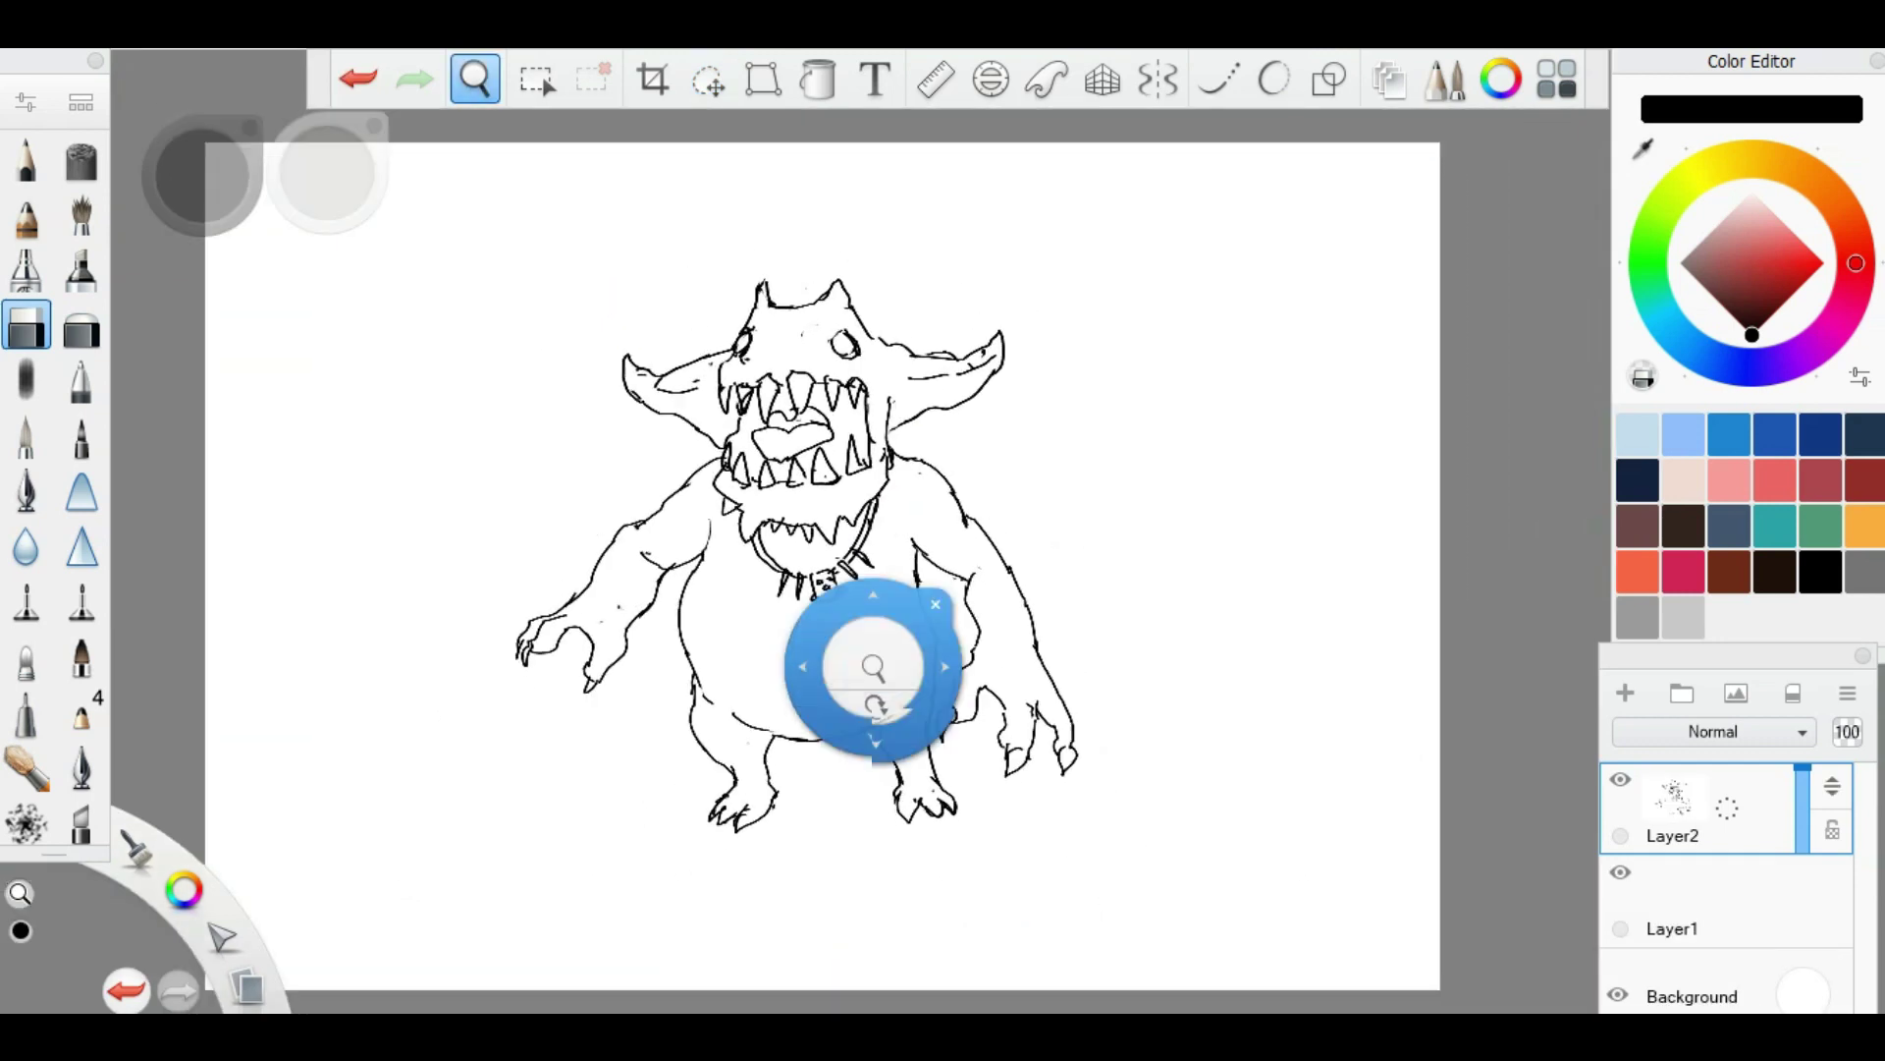
Step: Lower the sketch layer's opacity to 20 and add a new layer above it for the line art
drag(1802, 768, 1802, 835)
click(1625, 693)
key(space)
Step: Trace the head outline, horns, eyes, right ear, teeth and spiky jaw in black with the pencil
mouse_move(547, 412)
mouse_down()
mouse_move(638, 456)
mouse_move(663, 508)
mouse_up()
click(26, 157)
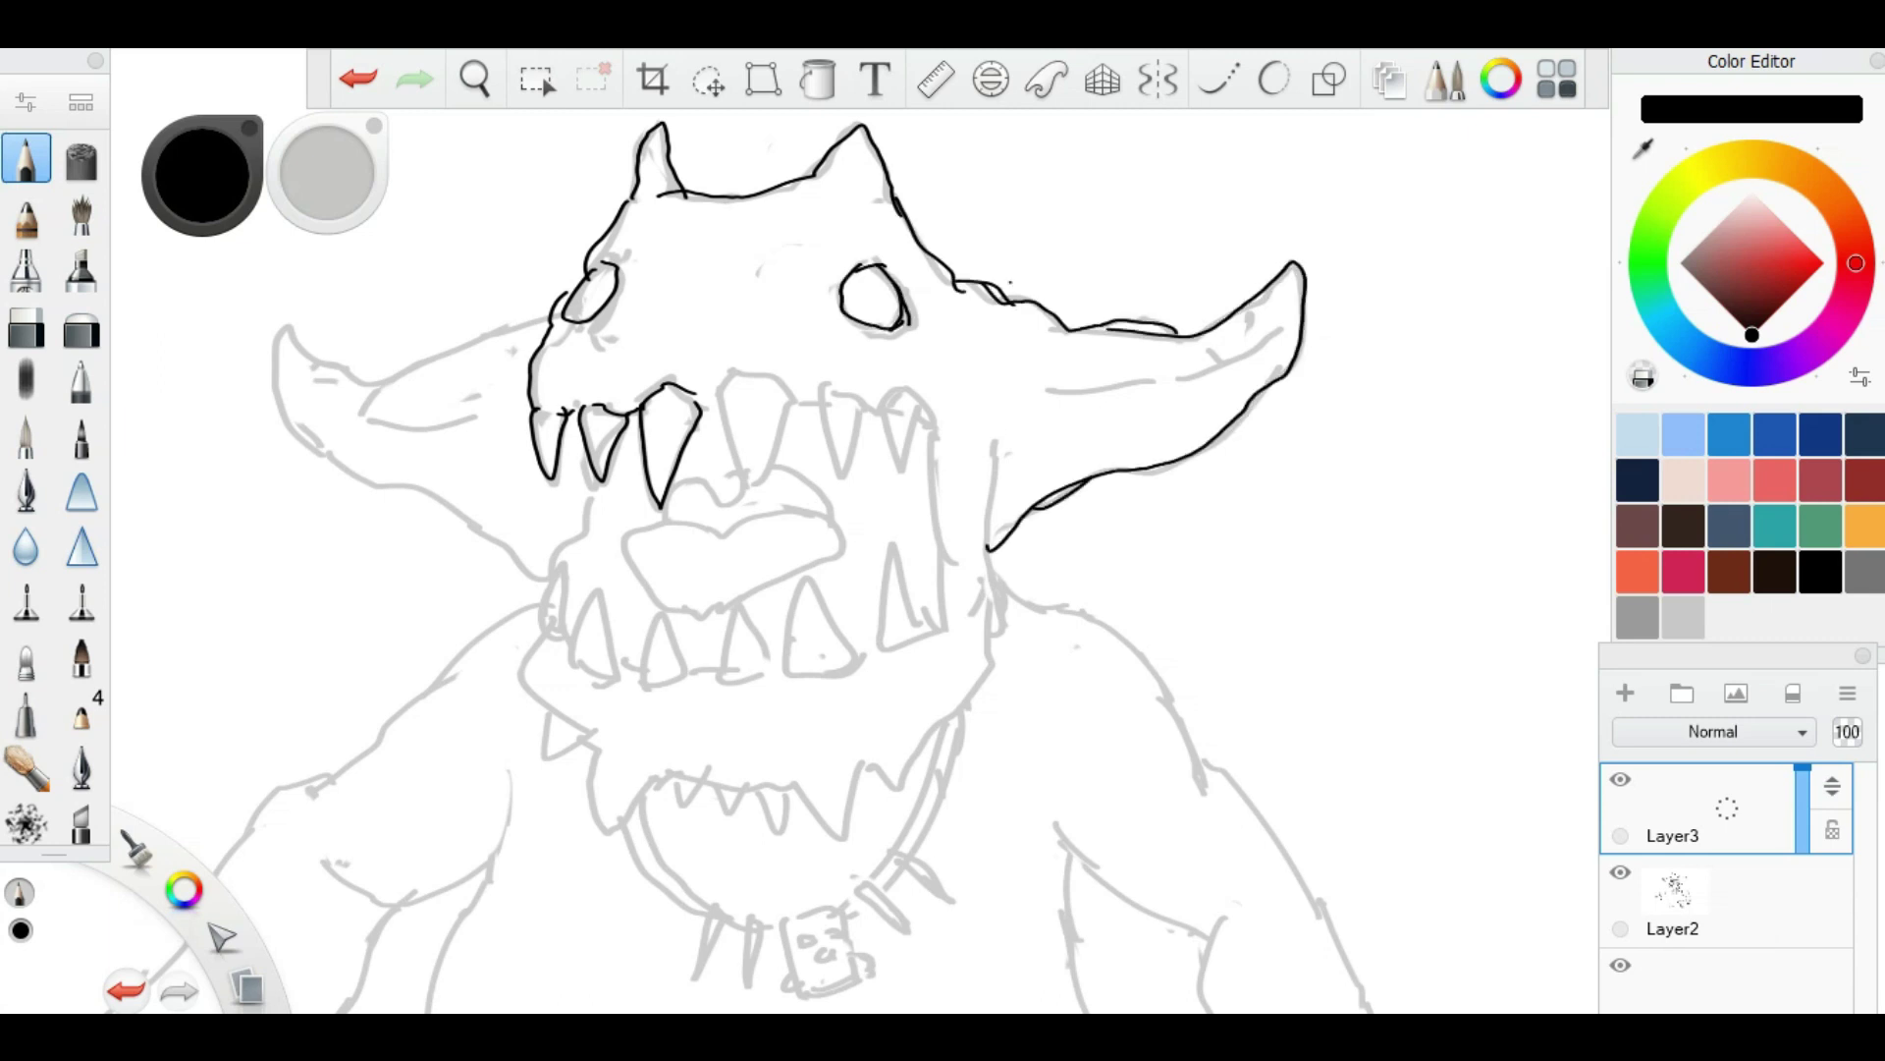
drag(719, 399, 690, 428)
drag(883, 590, 935, 597)
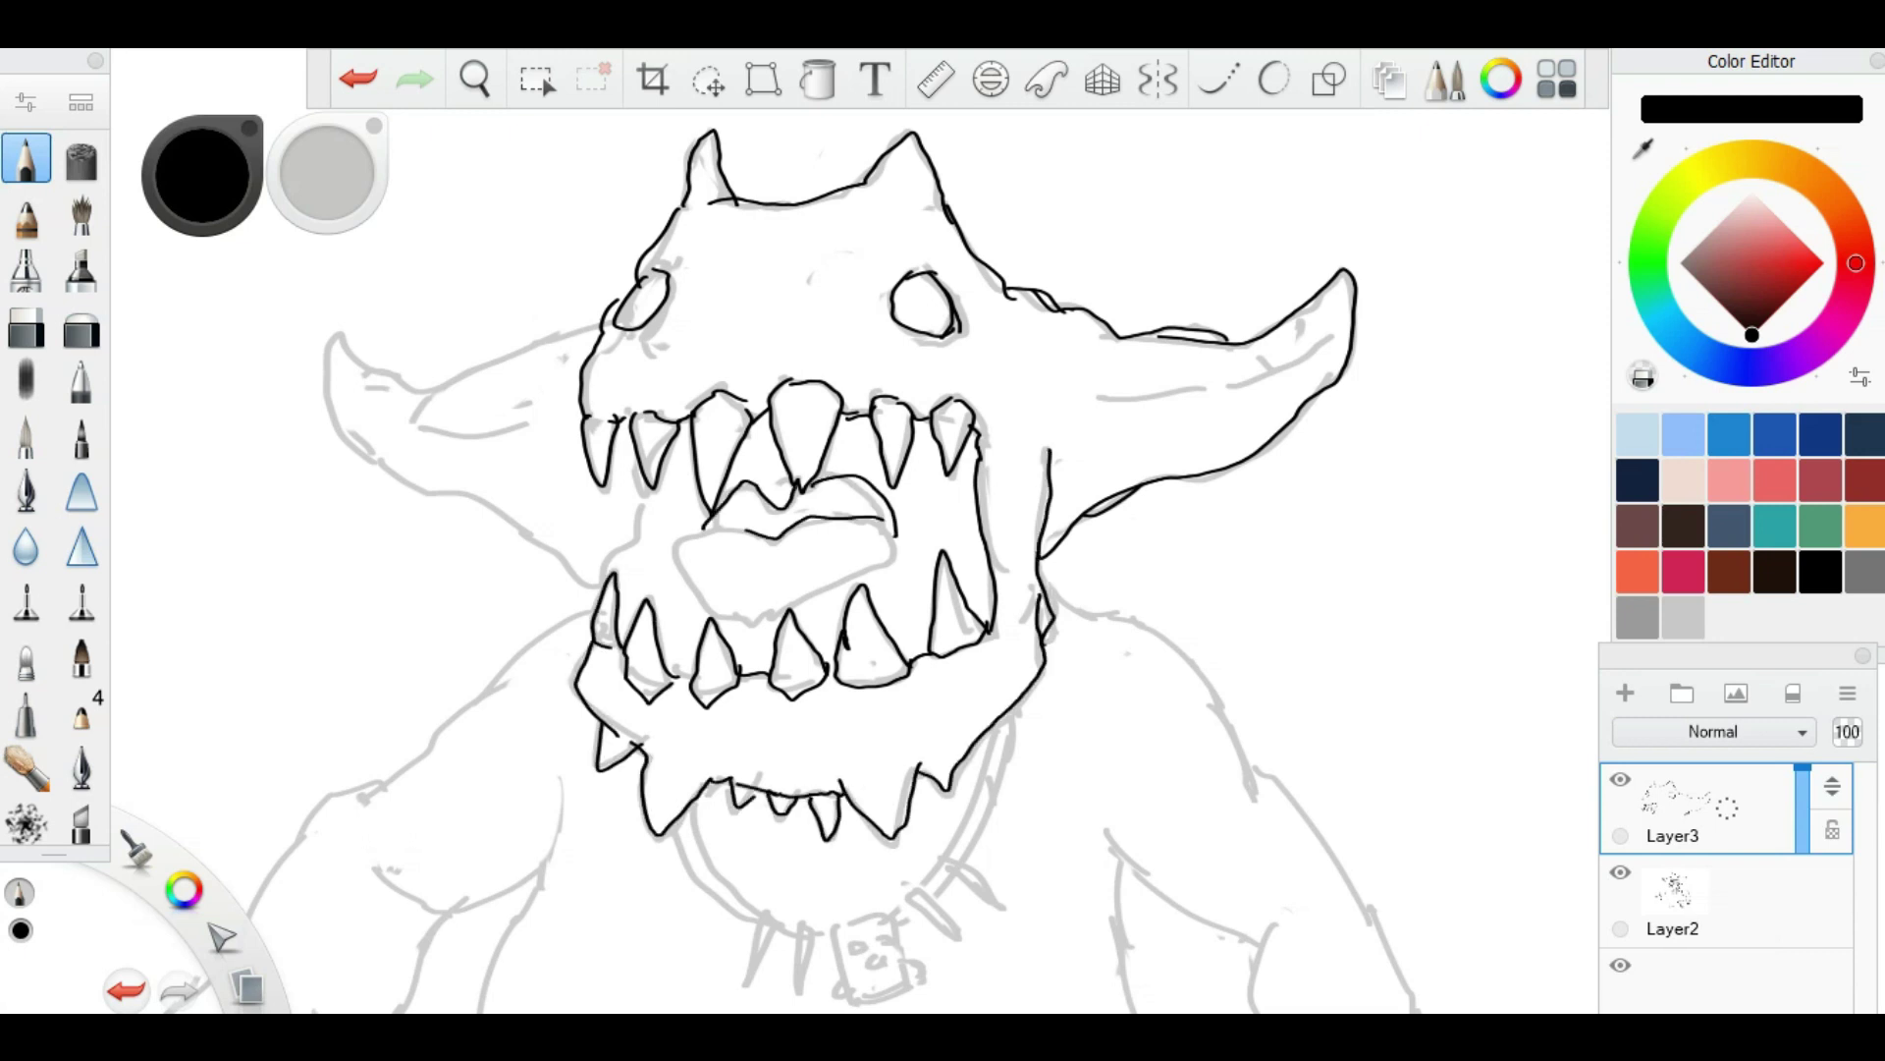
Step: Trace the right arm with its clawed hand, and complete the left ear and tongue outlines
mouse_move(1167, 779)
mouse_down()
mouse_move(1157, 514)
mouse_move(1109, 377)
mouse_up()
drag(1011, 181, 1227, 378)
scroll(801, 559, down, 2)
scroll(982, 491, up, 2)
drag(1174, 216, 1117, 638)
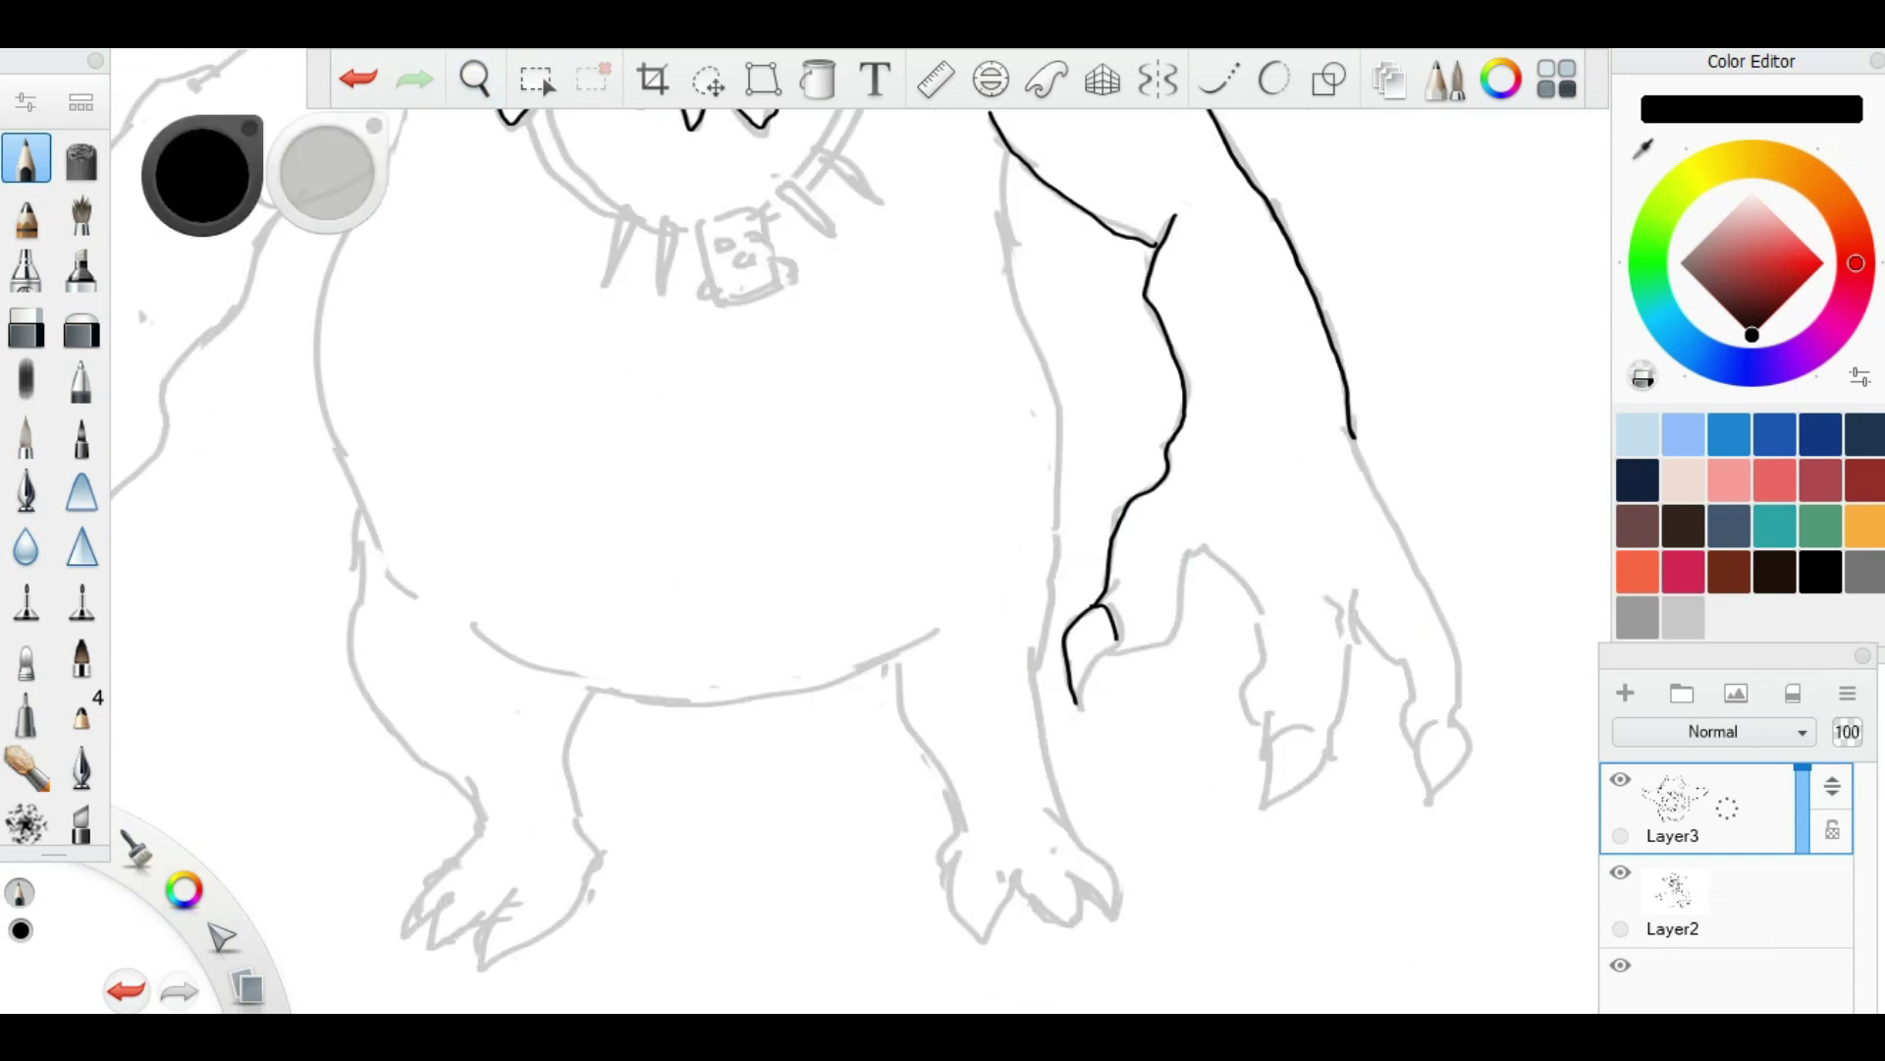
drag(785, 295, 913, 786)
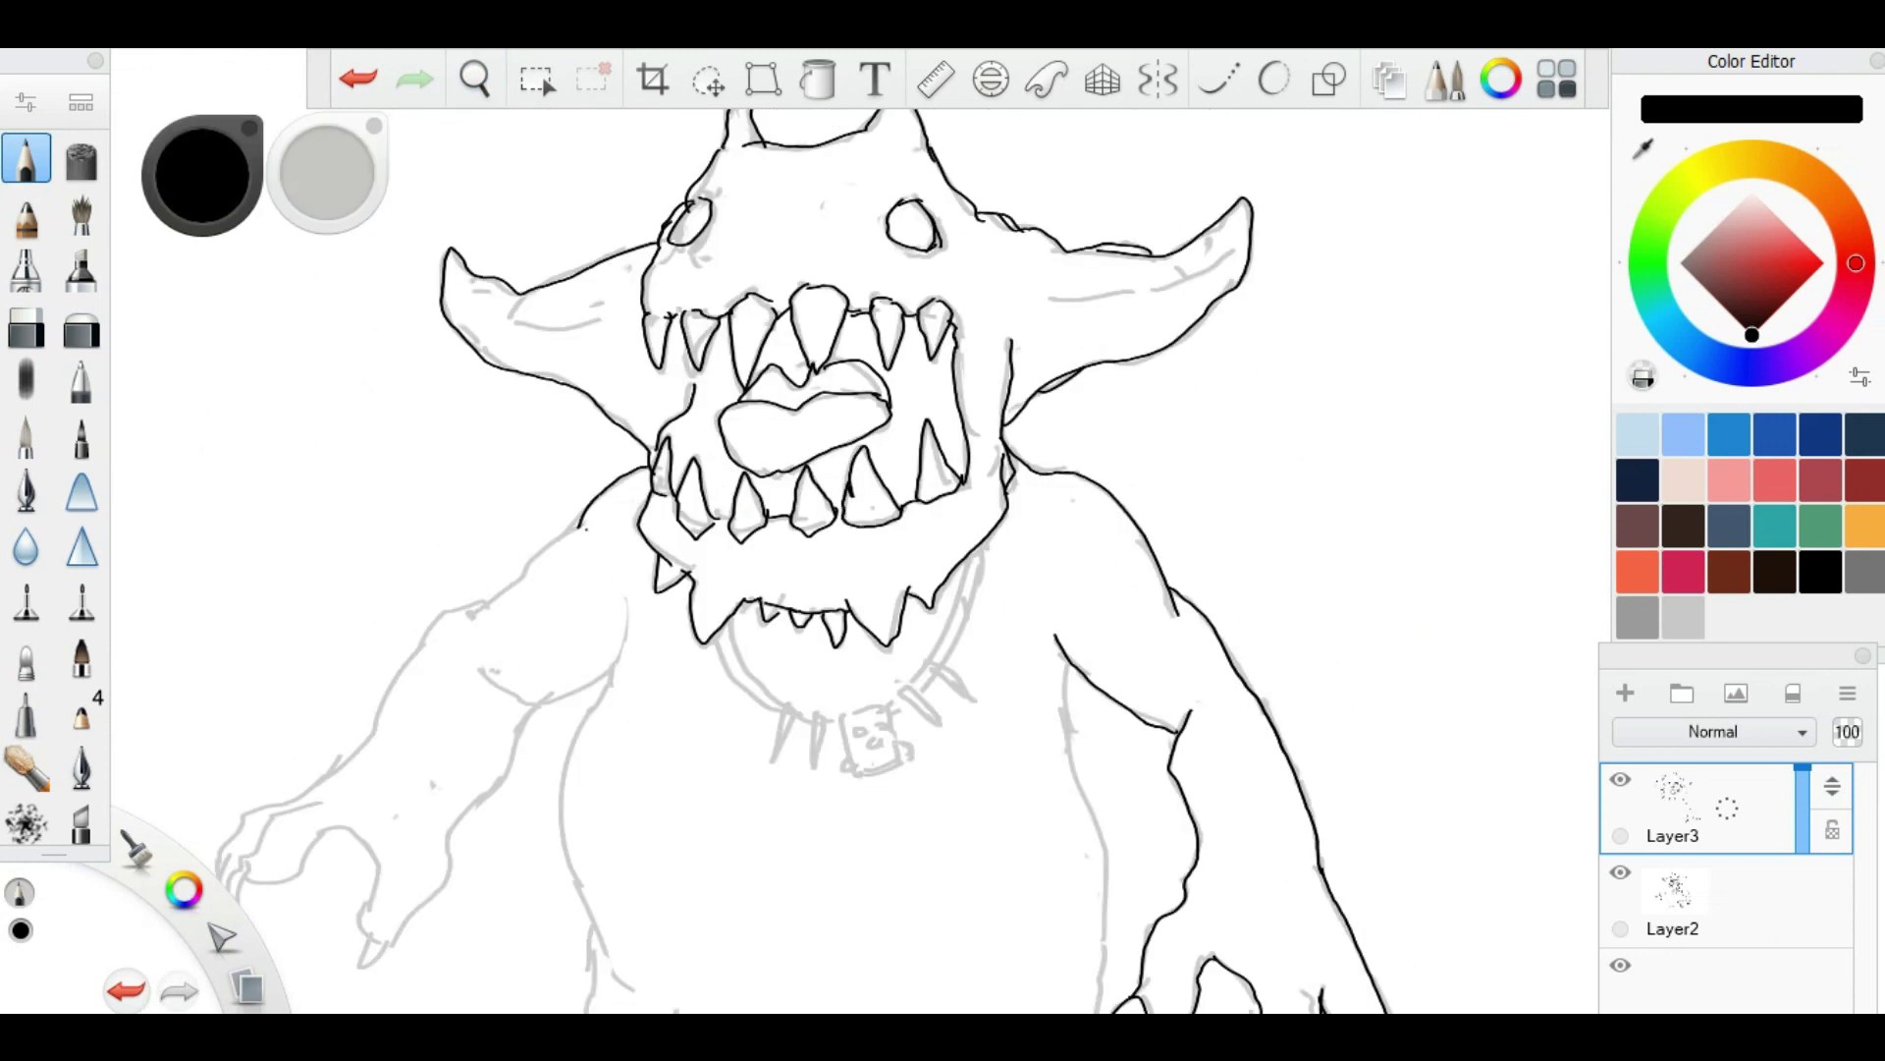
Step: Trace the left arm and clawed hand, the belly contour and both legs over the sketch
drag(785, 491, 842, 353)
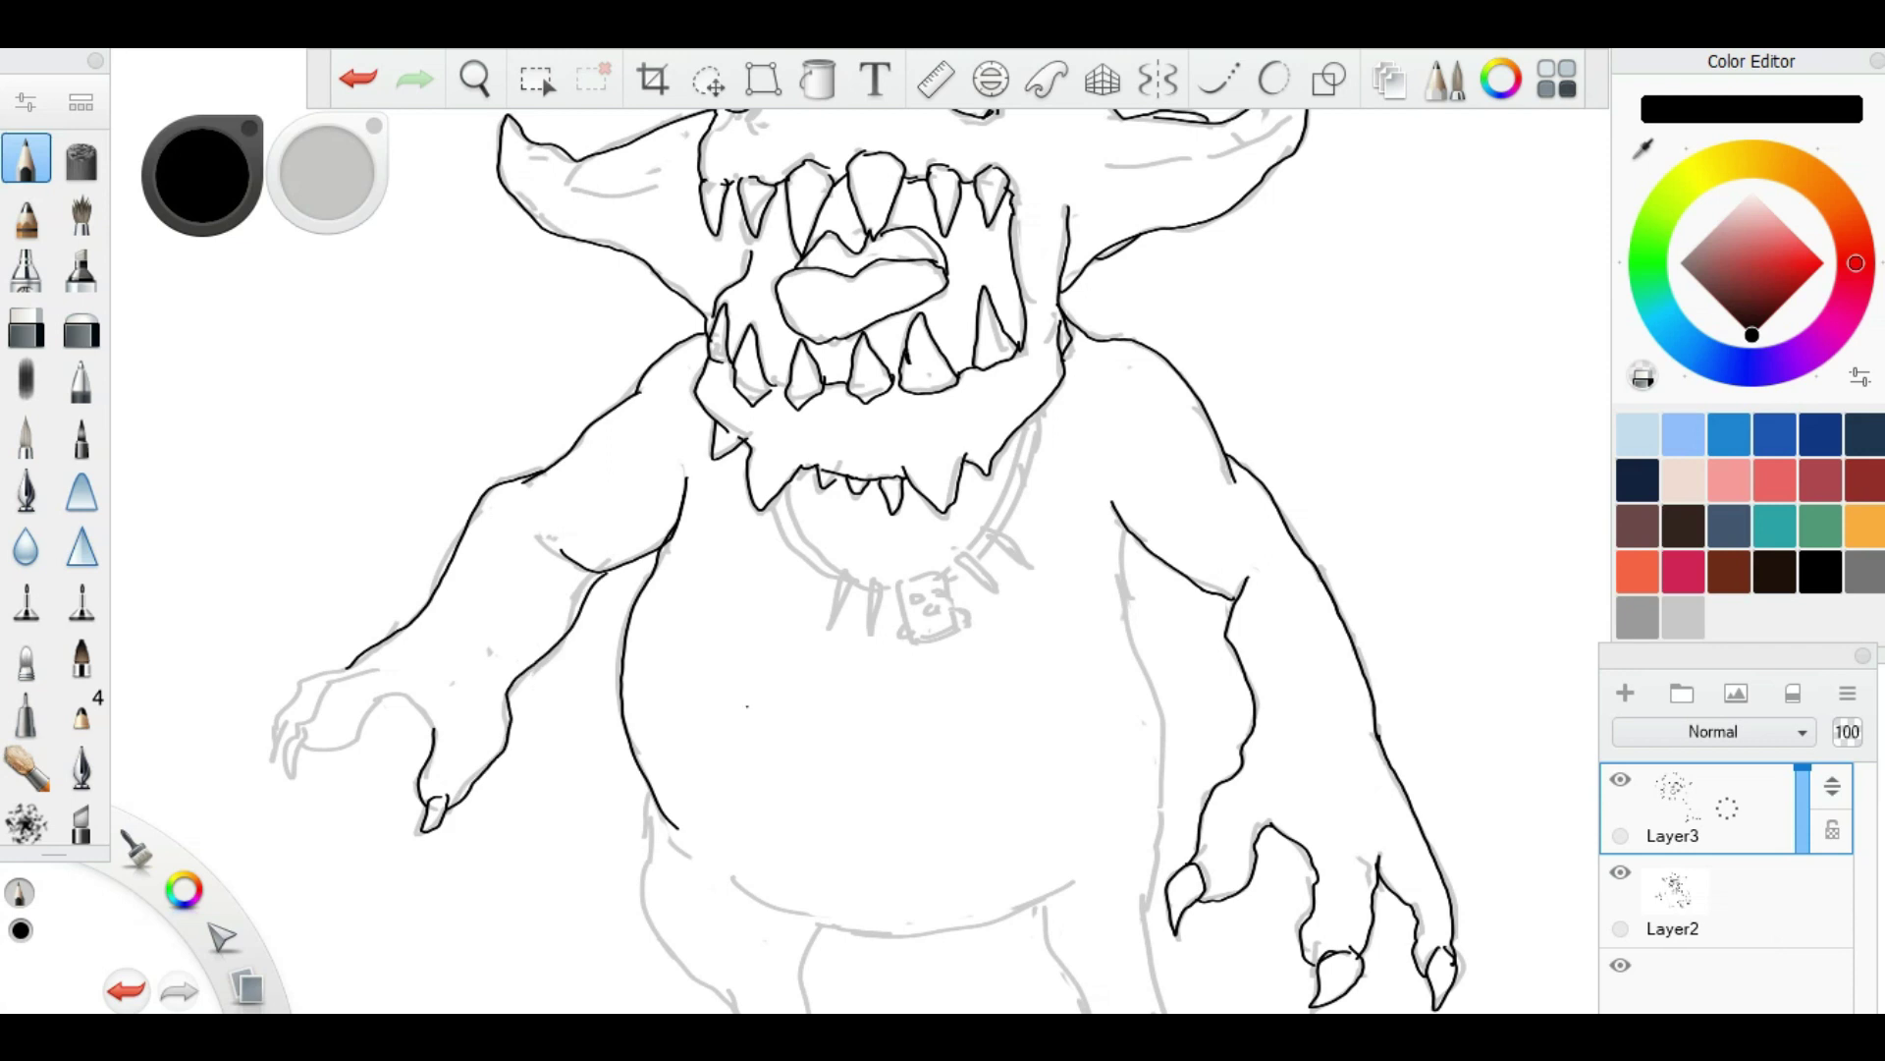
drag(619, 666, 728, 678)
drag(982, 639, 867, 373)
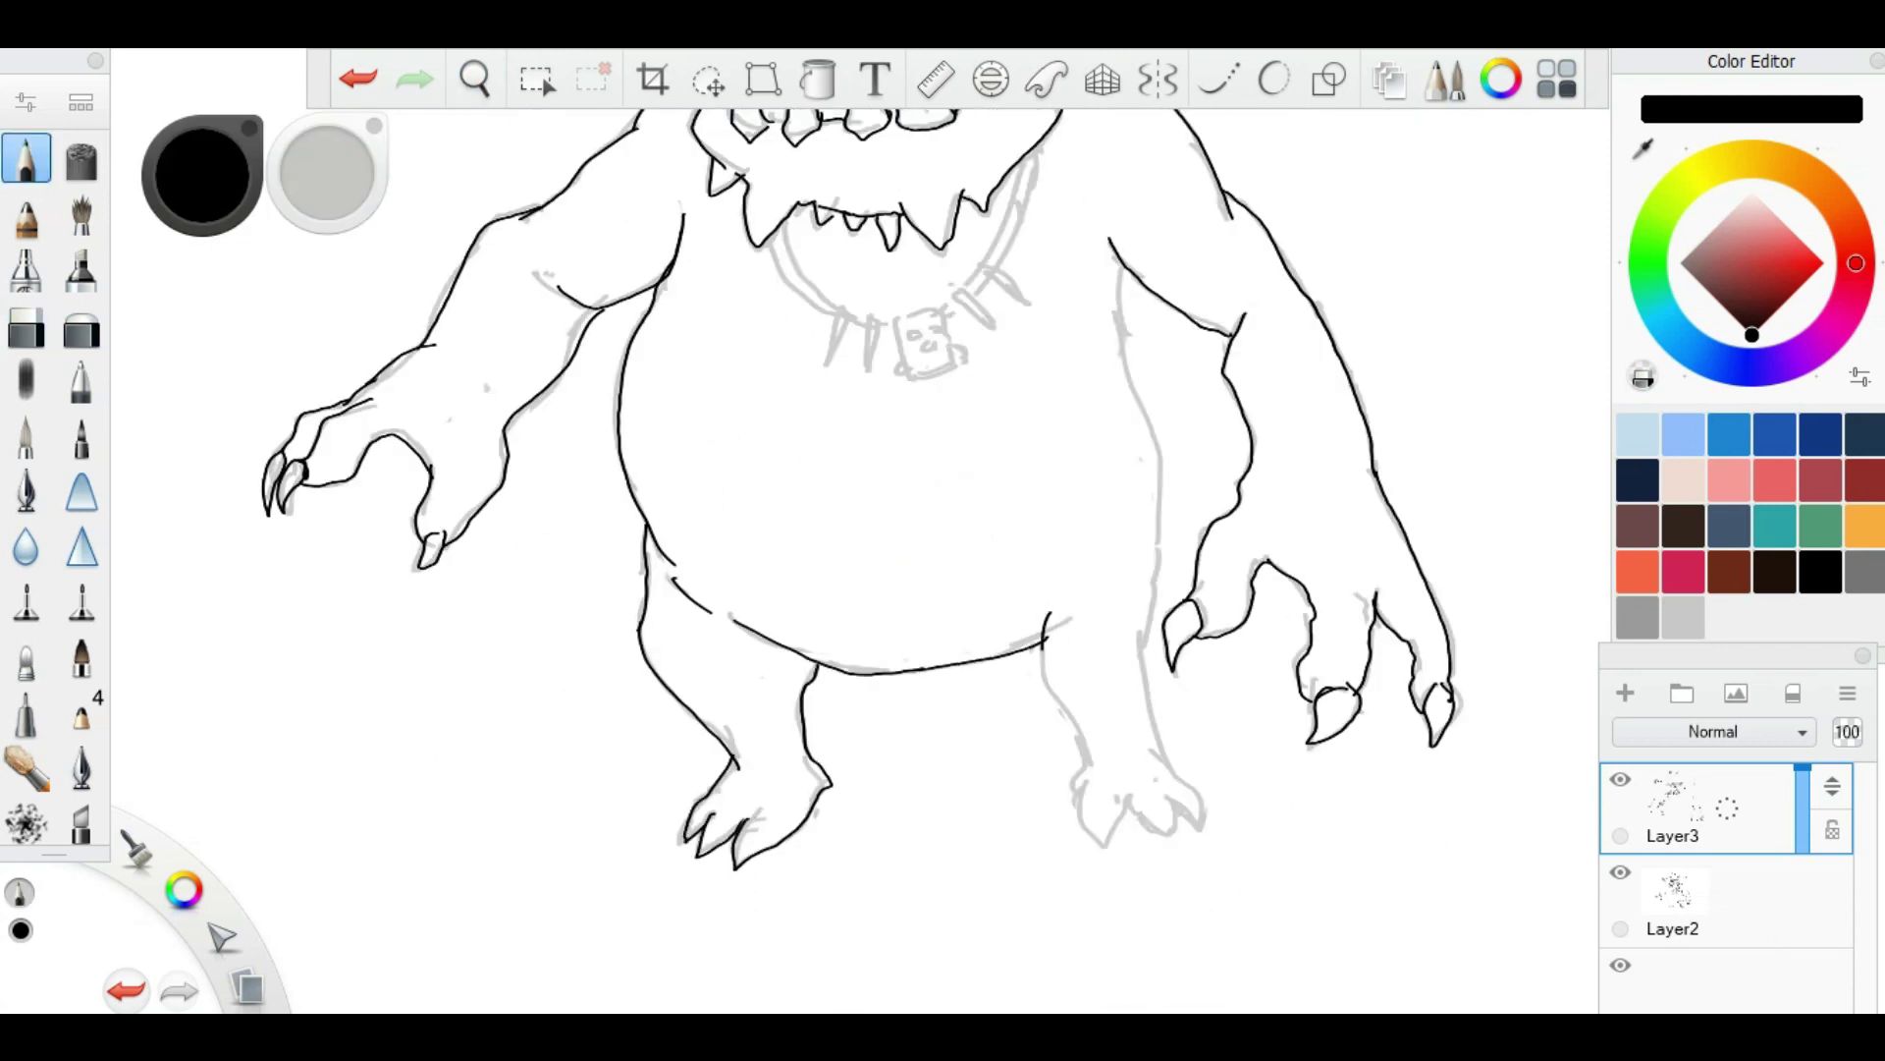
drag(884, 491, 849, 589)
Step: Ink the necklace's fang beads and the cord on the left of the pendant
scroll(786, 324, up, 5)
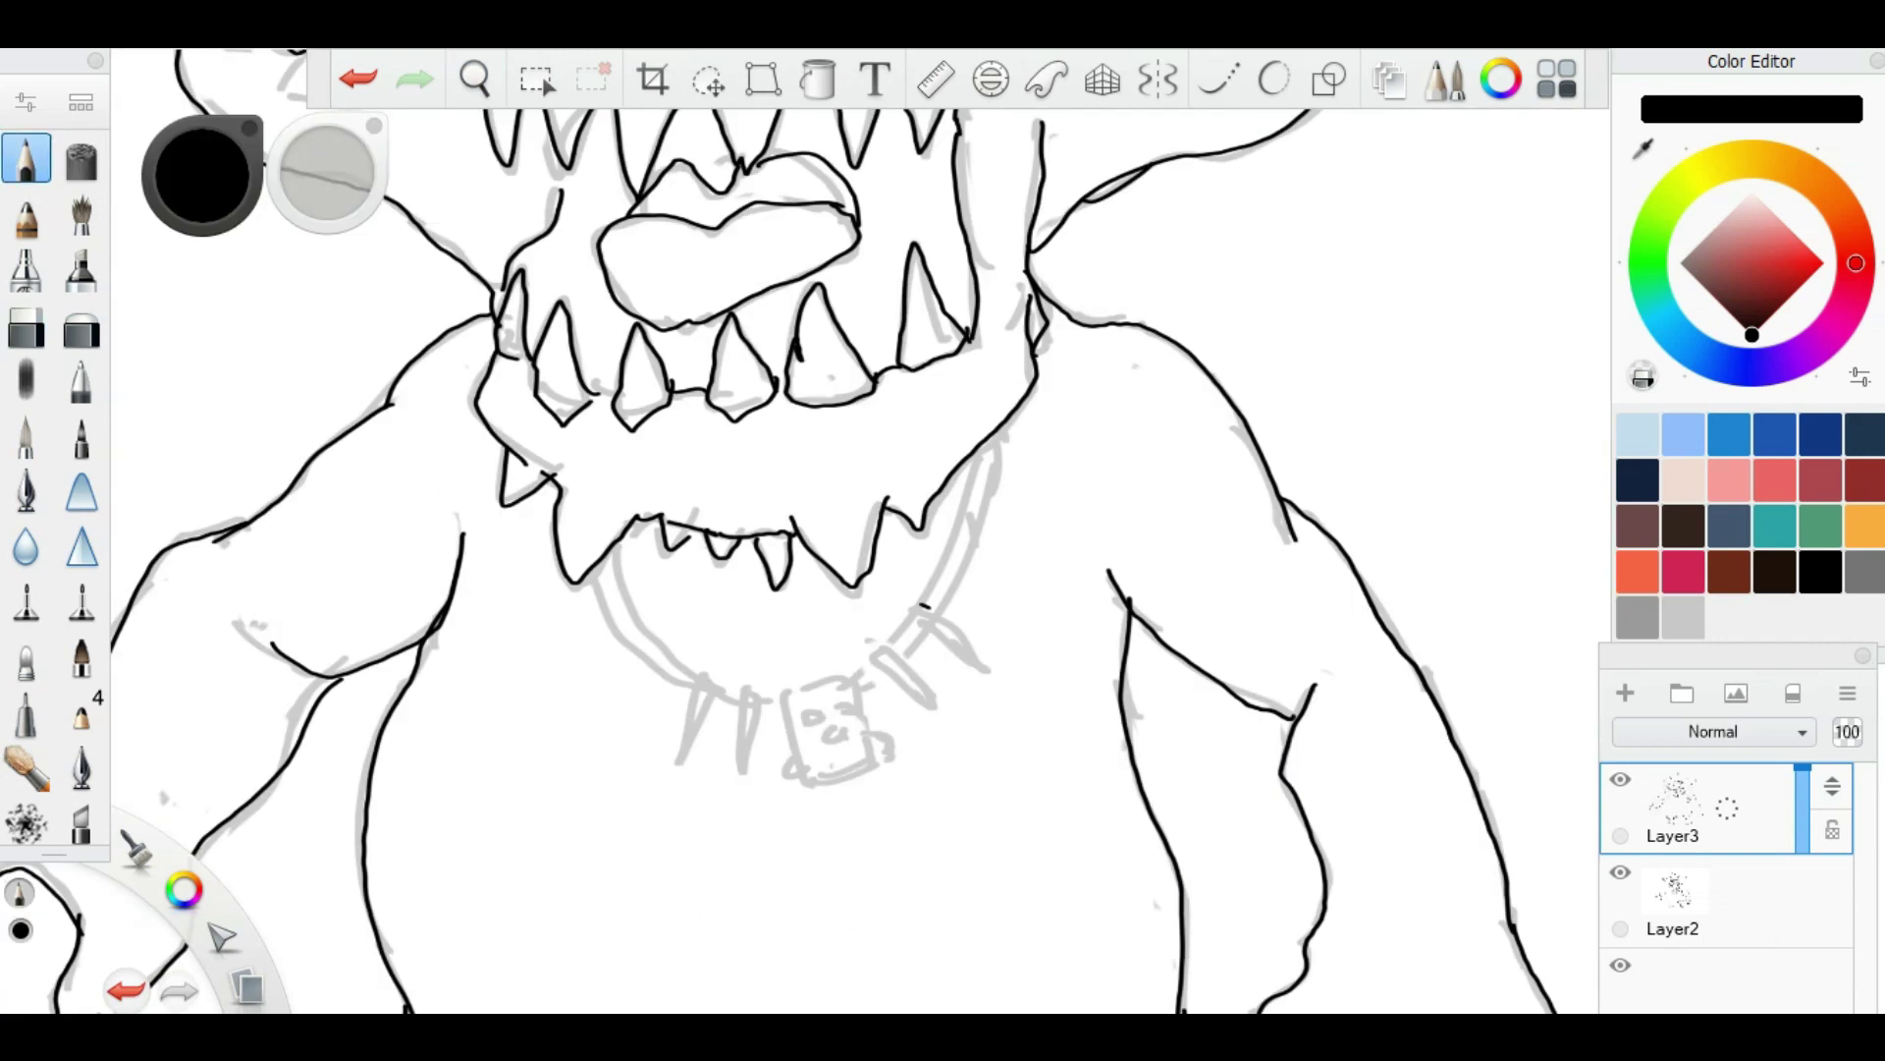
drag(751, 684, 756, 776)
drag(709, 673, 693, 756)
mouse_move(617, 540)
mouse_down()
mouse_move(688, 677)
mouse_move(742, 711)
mouse_up()
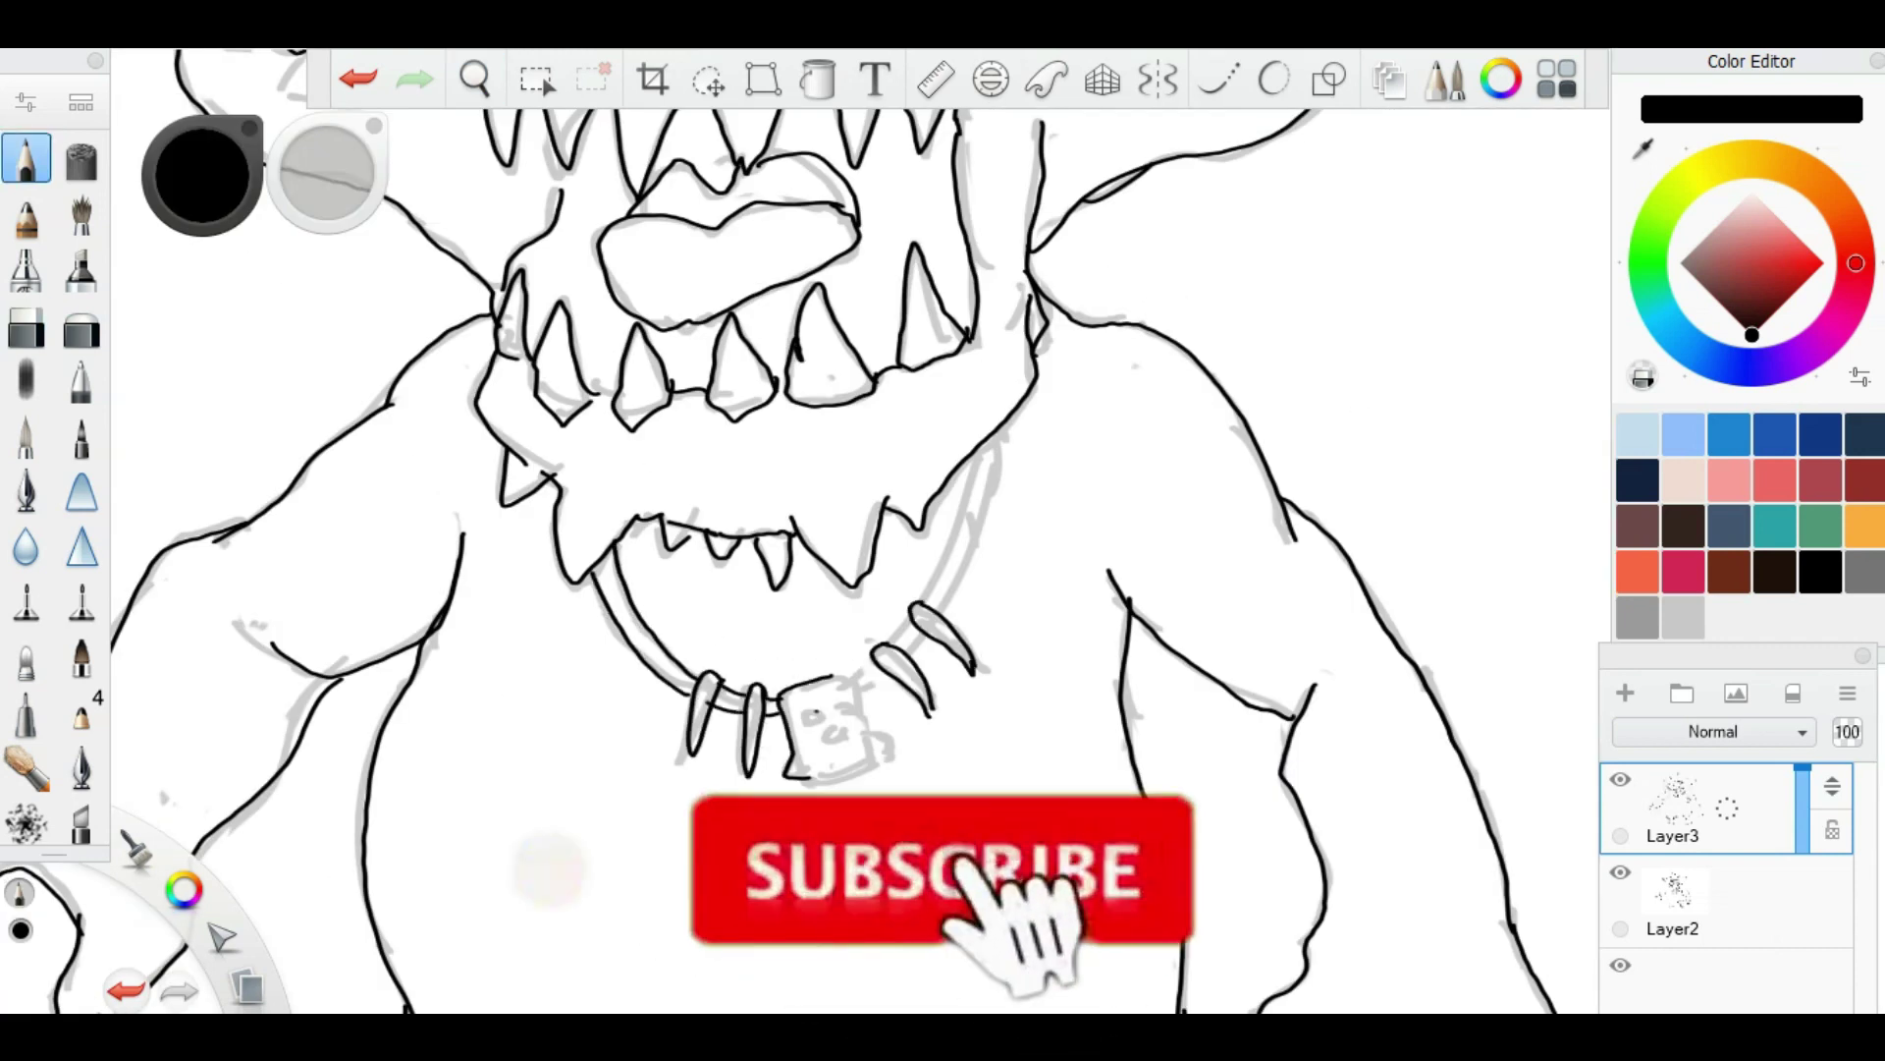
Step: Undo the last stroke and ink the pendant as a two-part block with spikes, completing the cord beside it
key(ctrl+z)
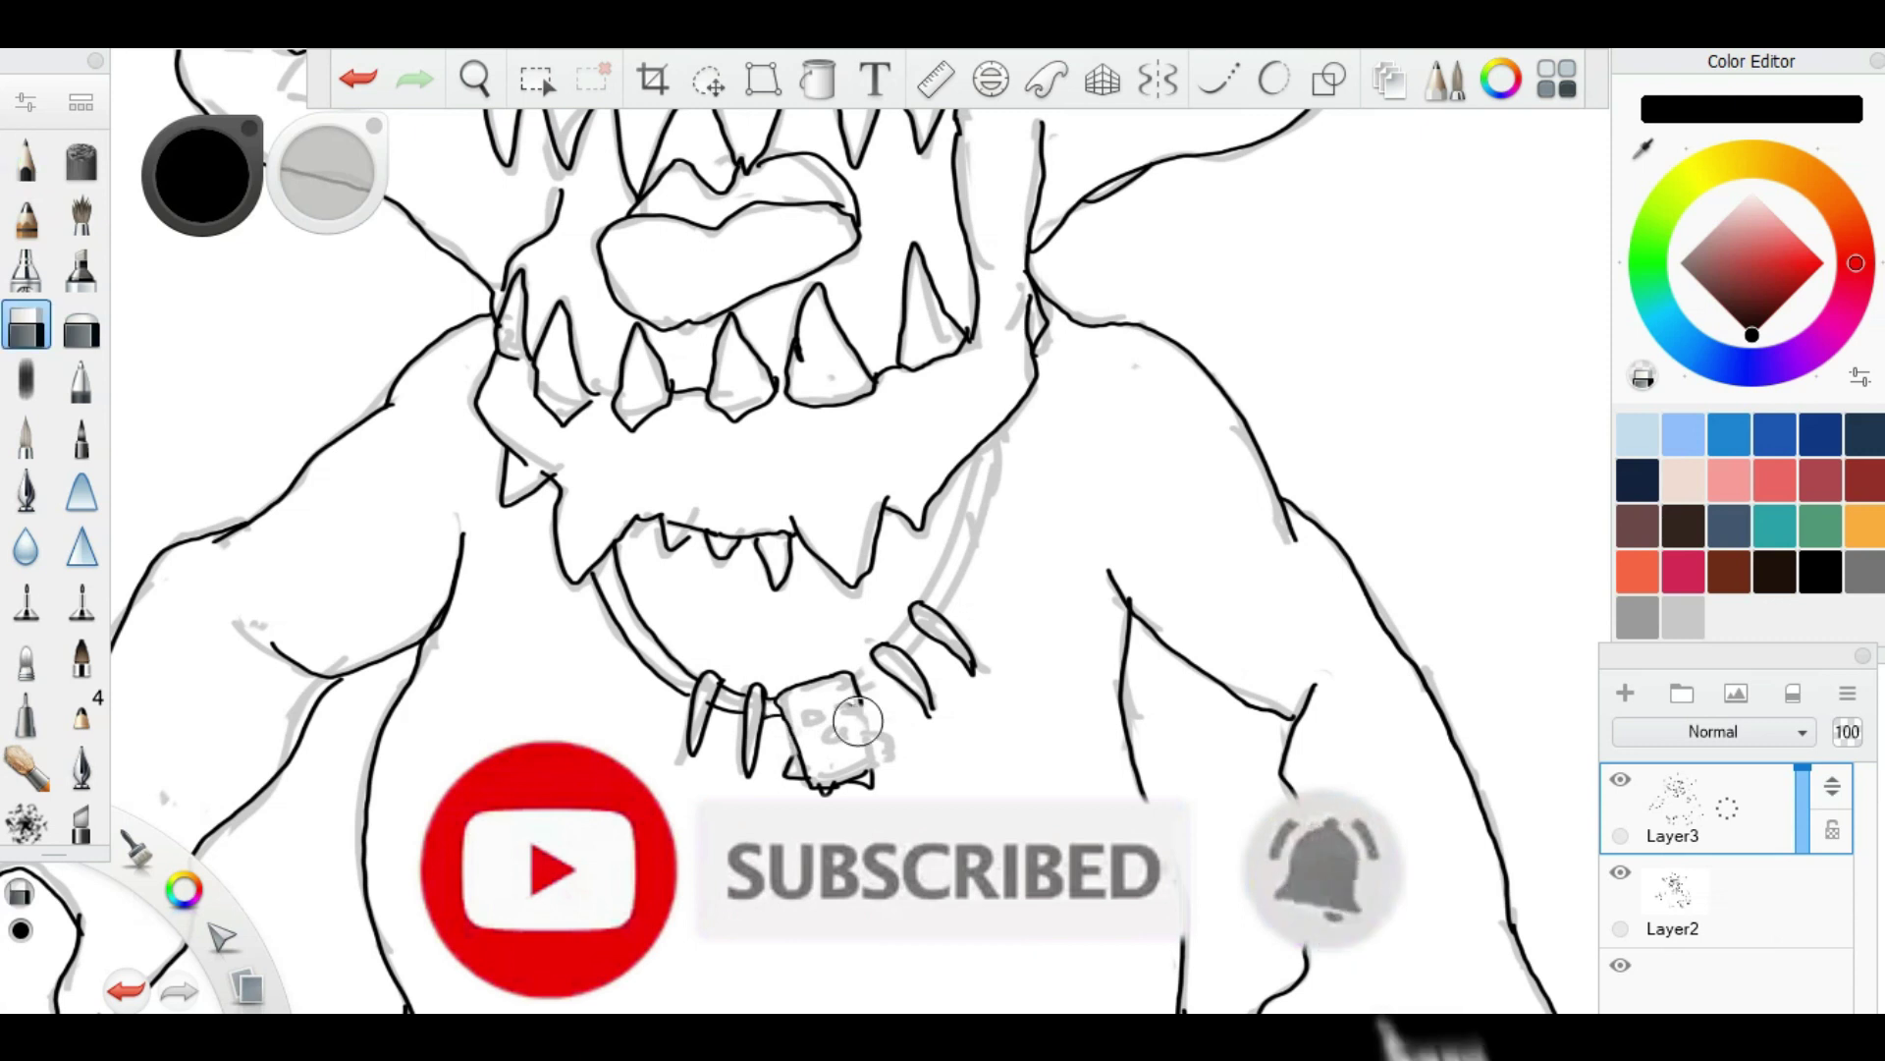
drag(864, 731, 888, 776)
drag(791, 734, 866, 725)
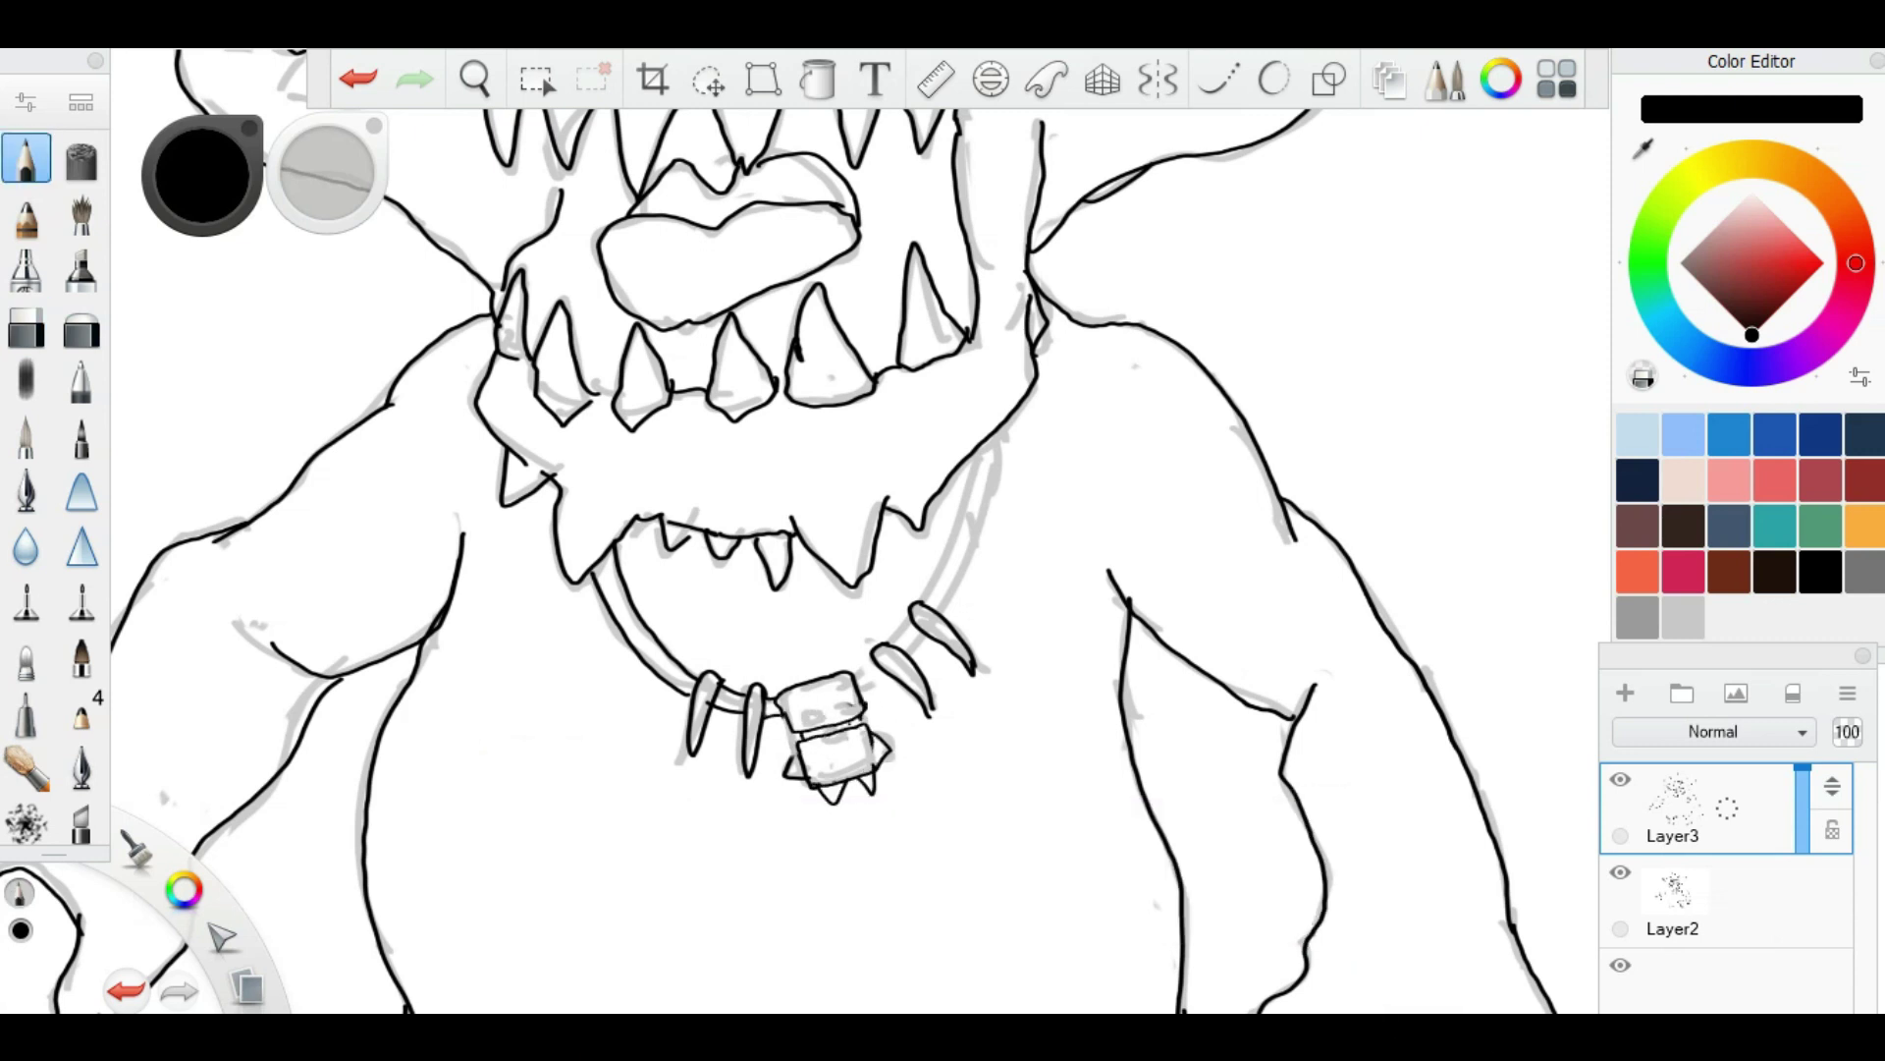
scroll(830, 496, down, 10)
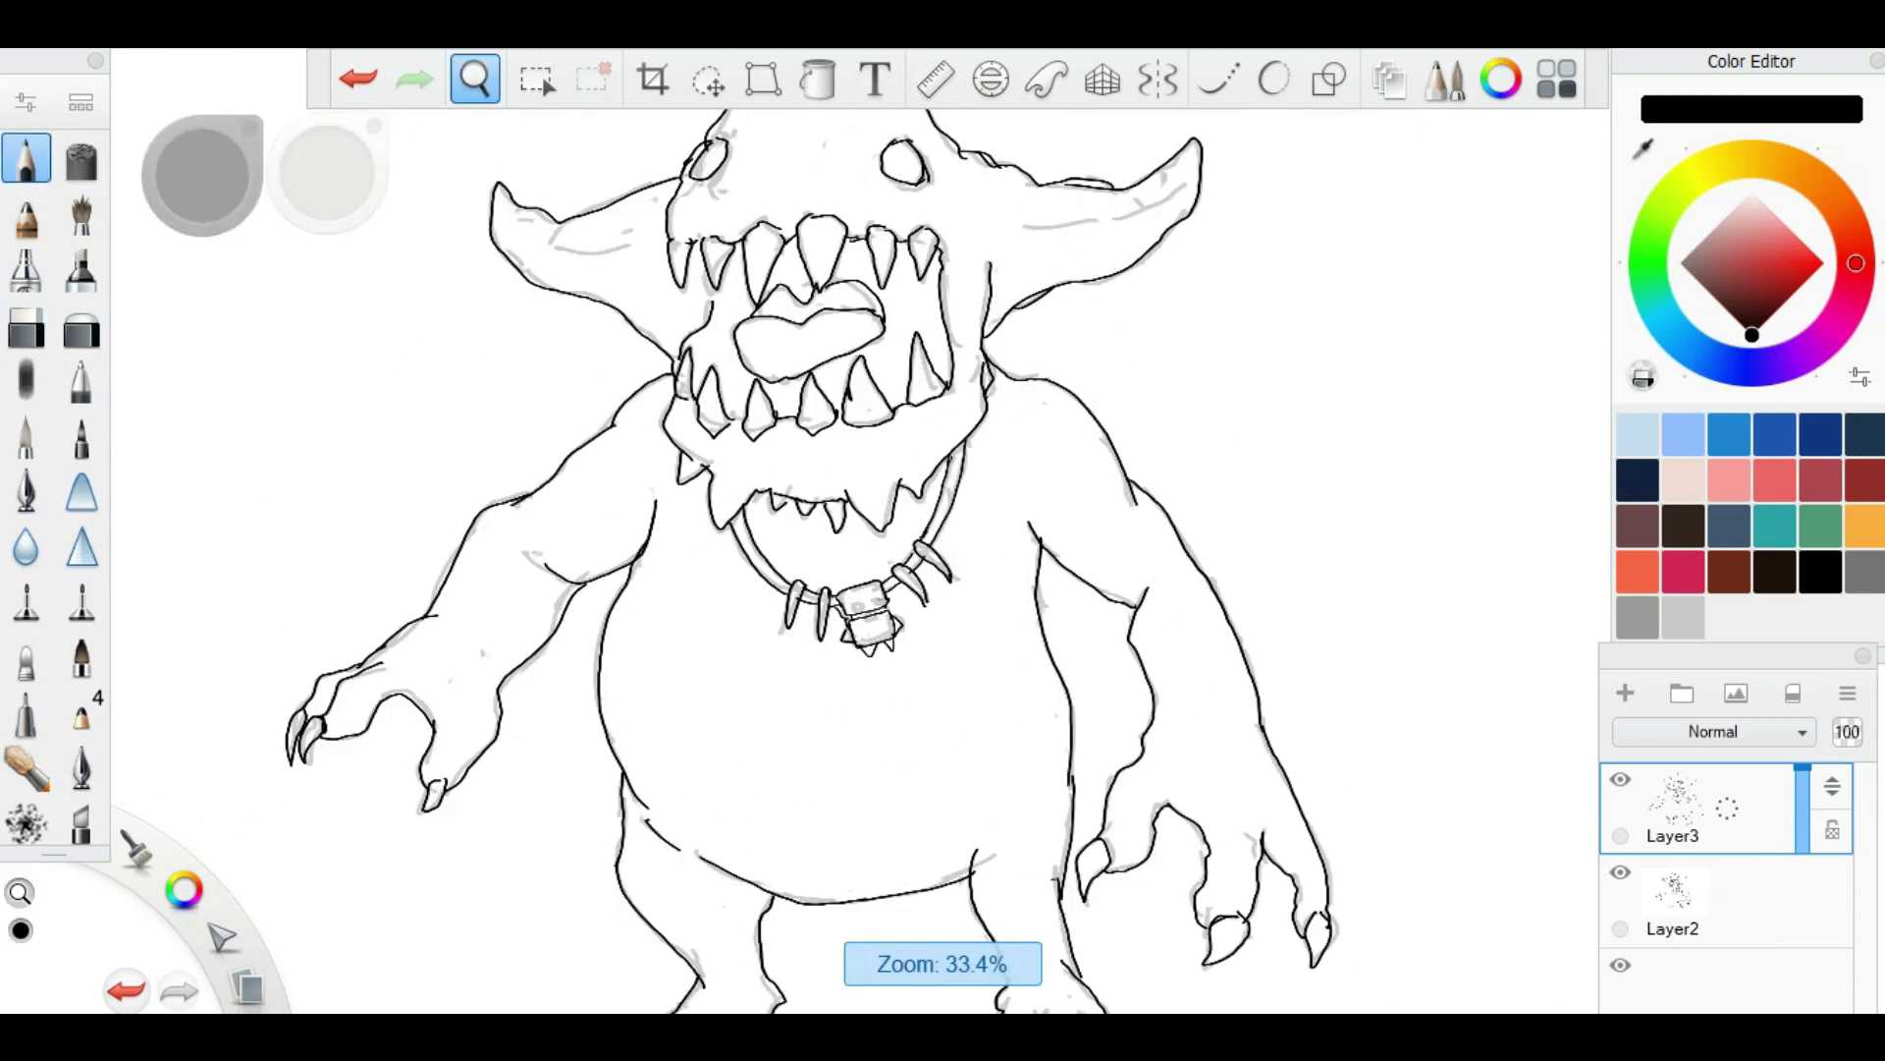
Step: Clean up and redraw the upper edge of the pendant's head, giving it two round eyes
scroll(829, 496, up, 12)
key(e)
drag(686, 470, 815, 444)
key(e)
drag(683, 482, 826, 431)
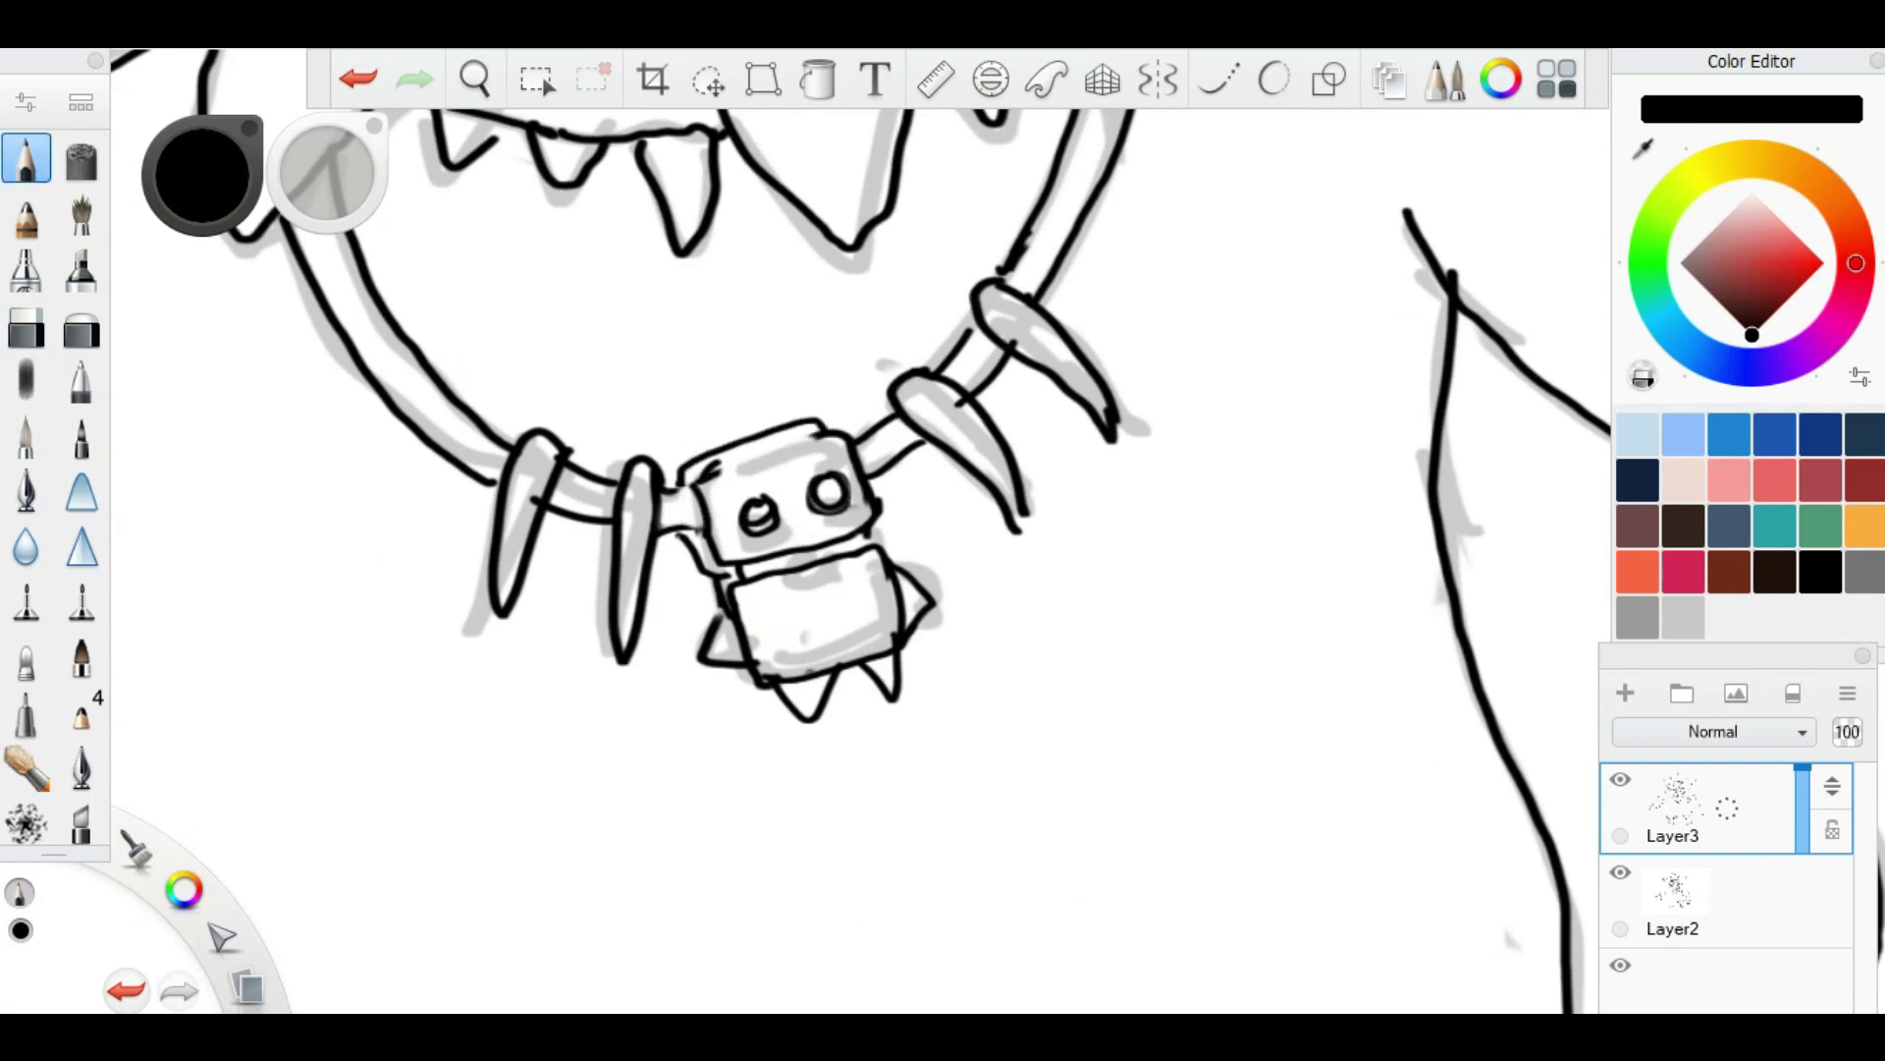
Step: Duplicate the faded sketch layer and hide the original
key(e)
scroll(839, 570, down, 8)
scroll(839, 570, up, 8)
click(1674, 899)
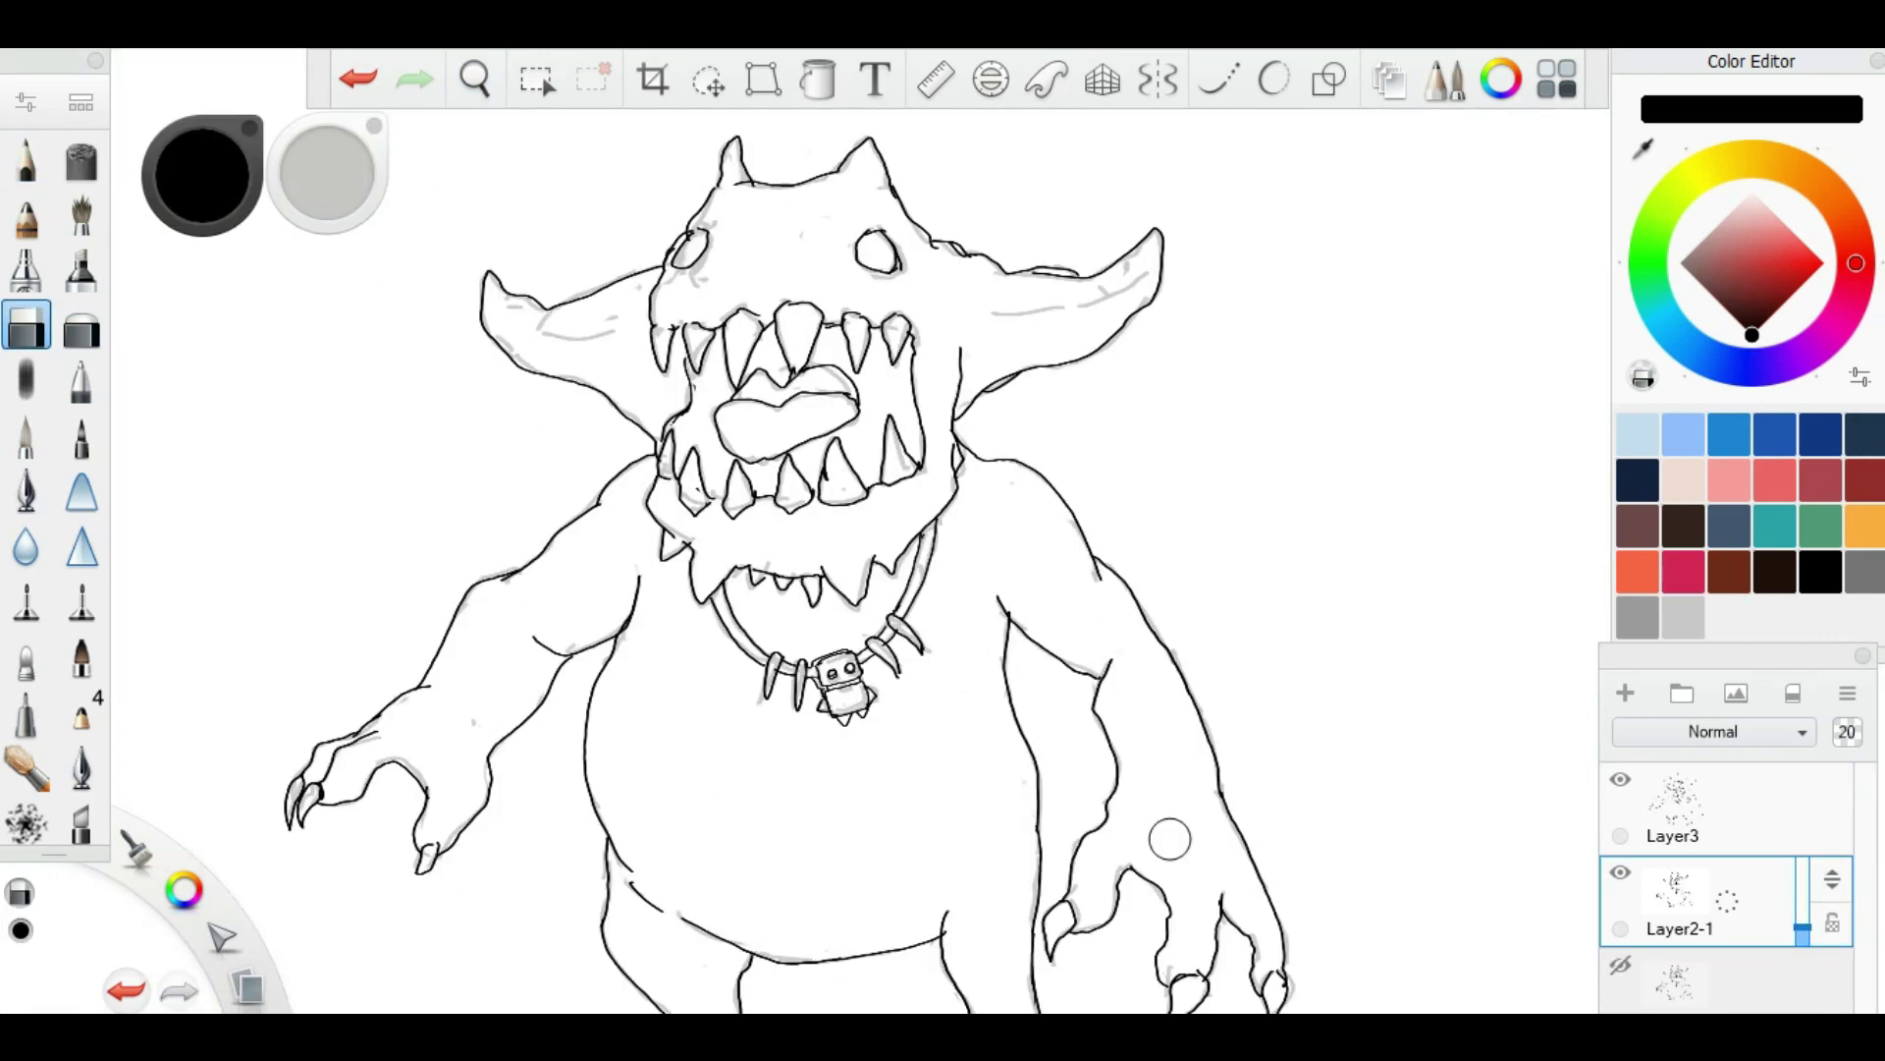
Step: Ink short diagonal strokes along both sides of the necklace cord on Layer3 to turn it into a twisted rope
scroll(1136, 691, up, 4)
click(1674, 805)
drag(940, 631, 923, 691)
drag(973, 609, 966, 660)
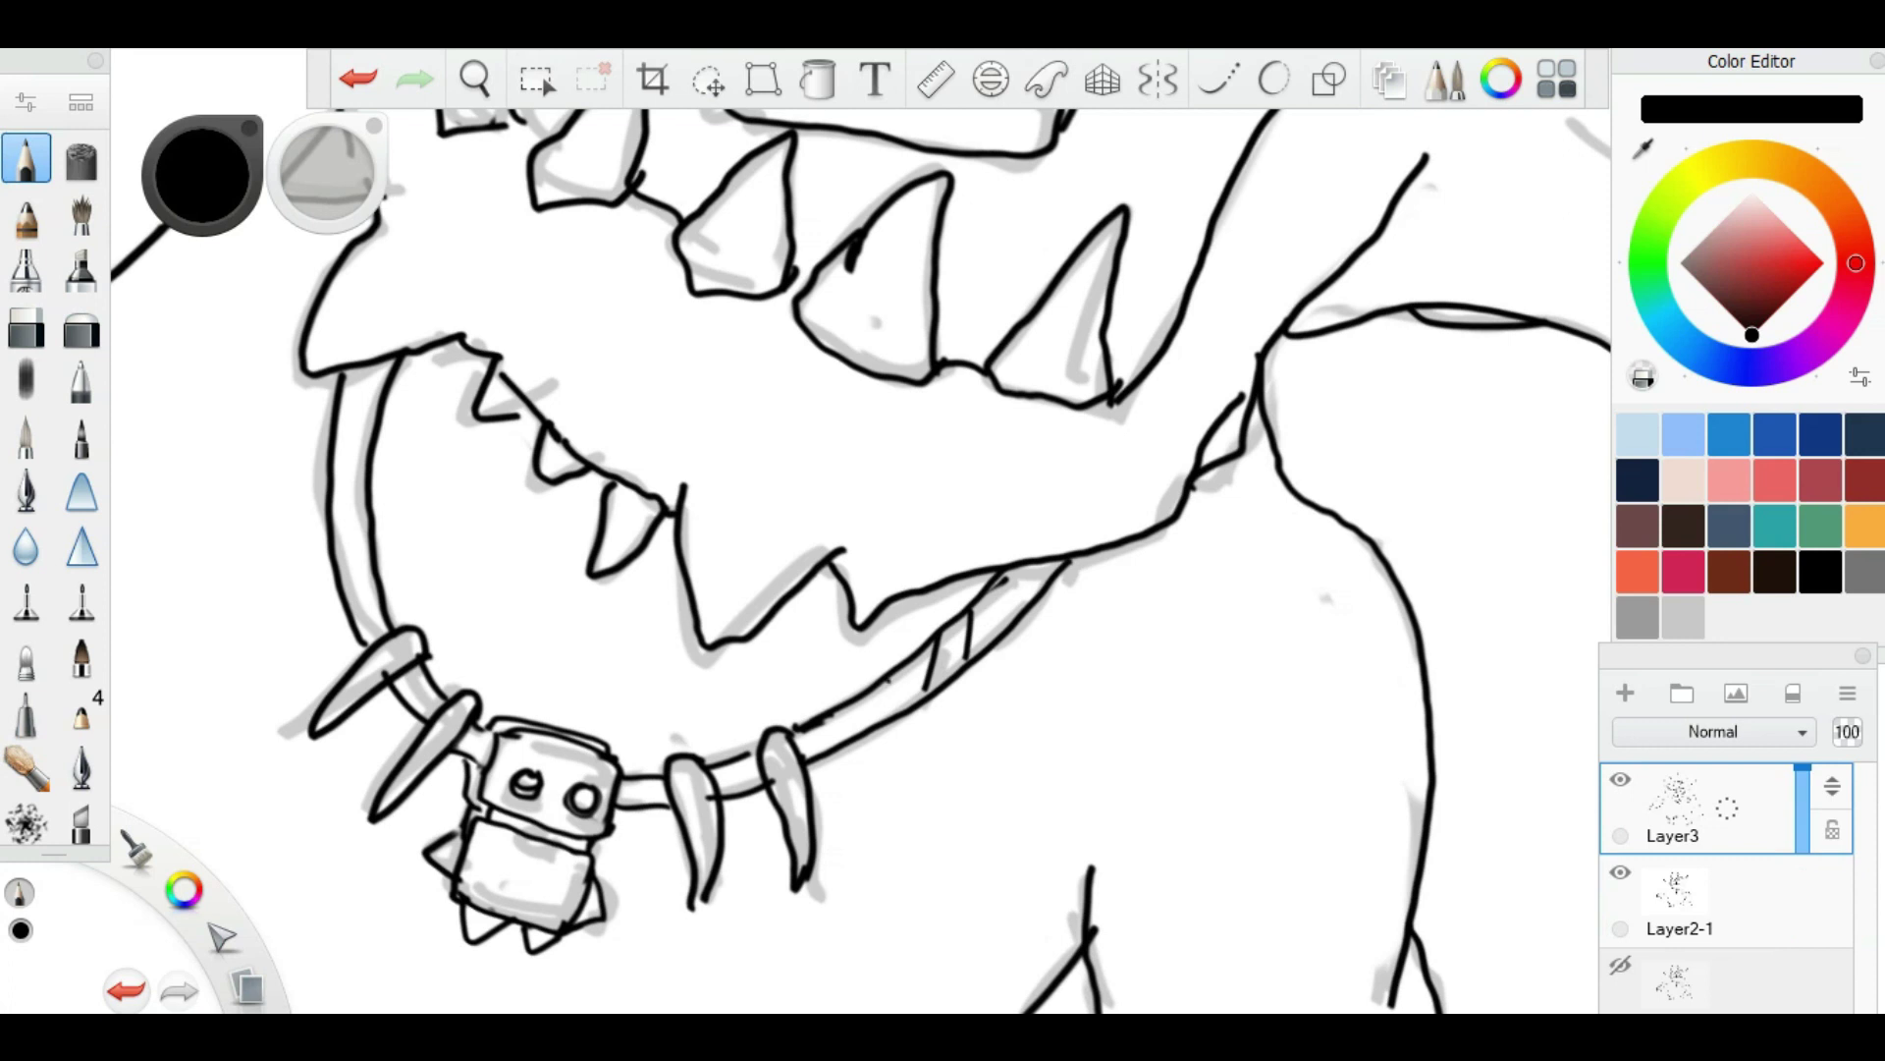
key(e)
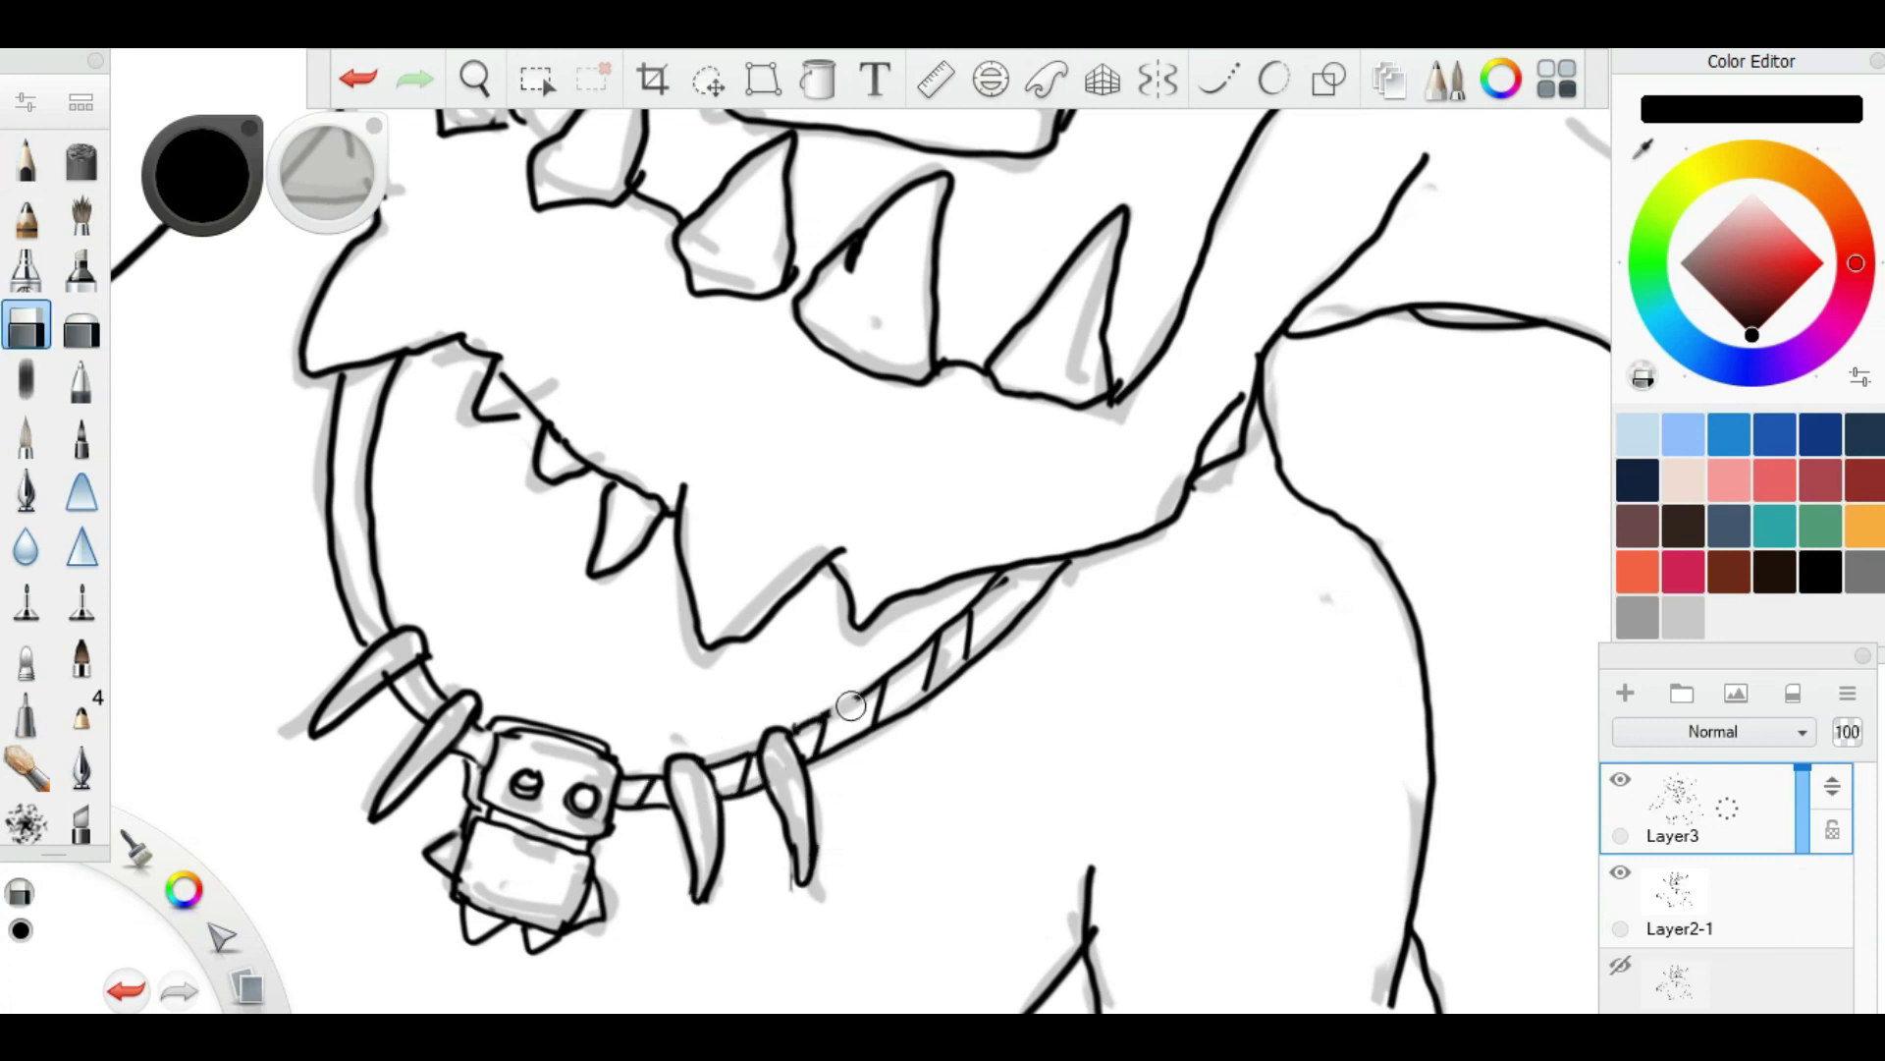
key(e)
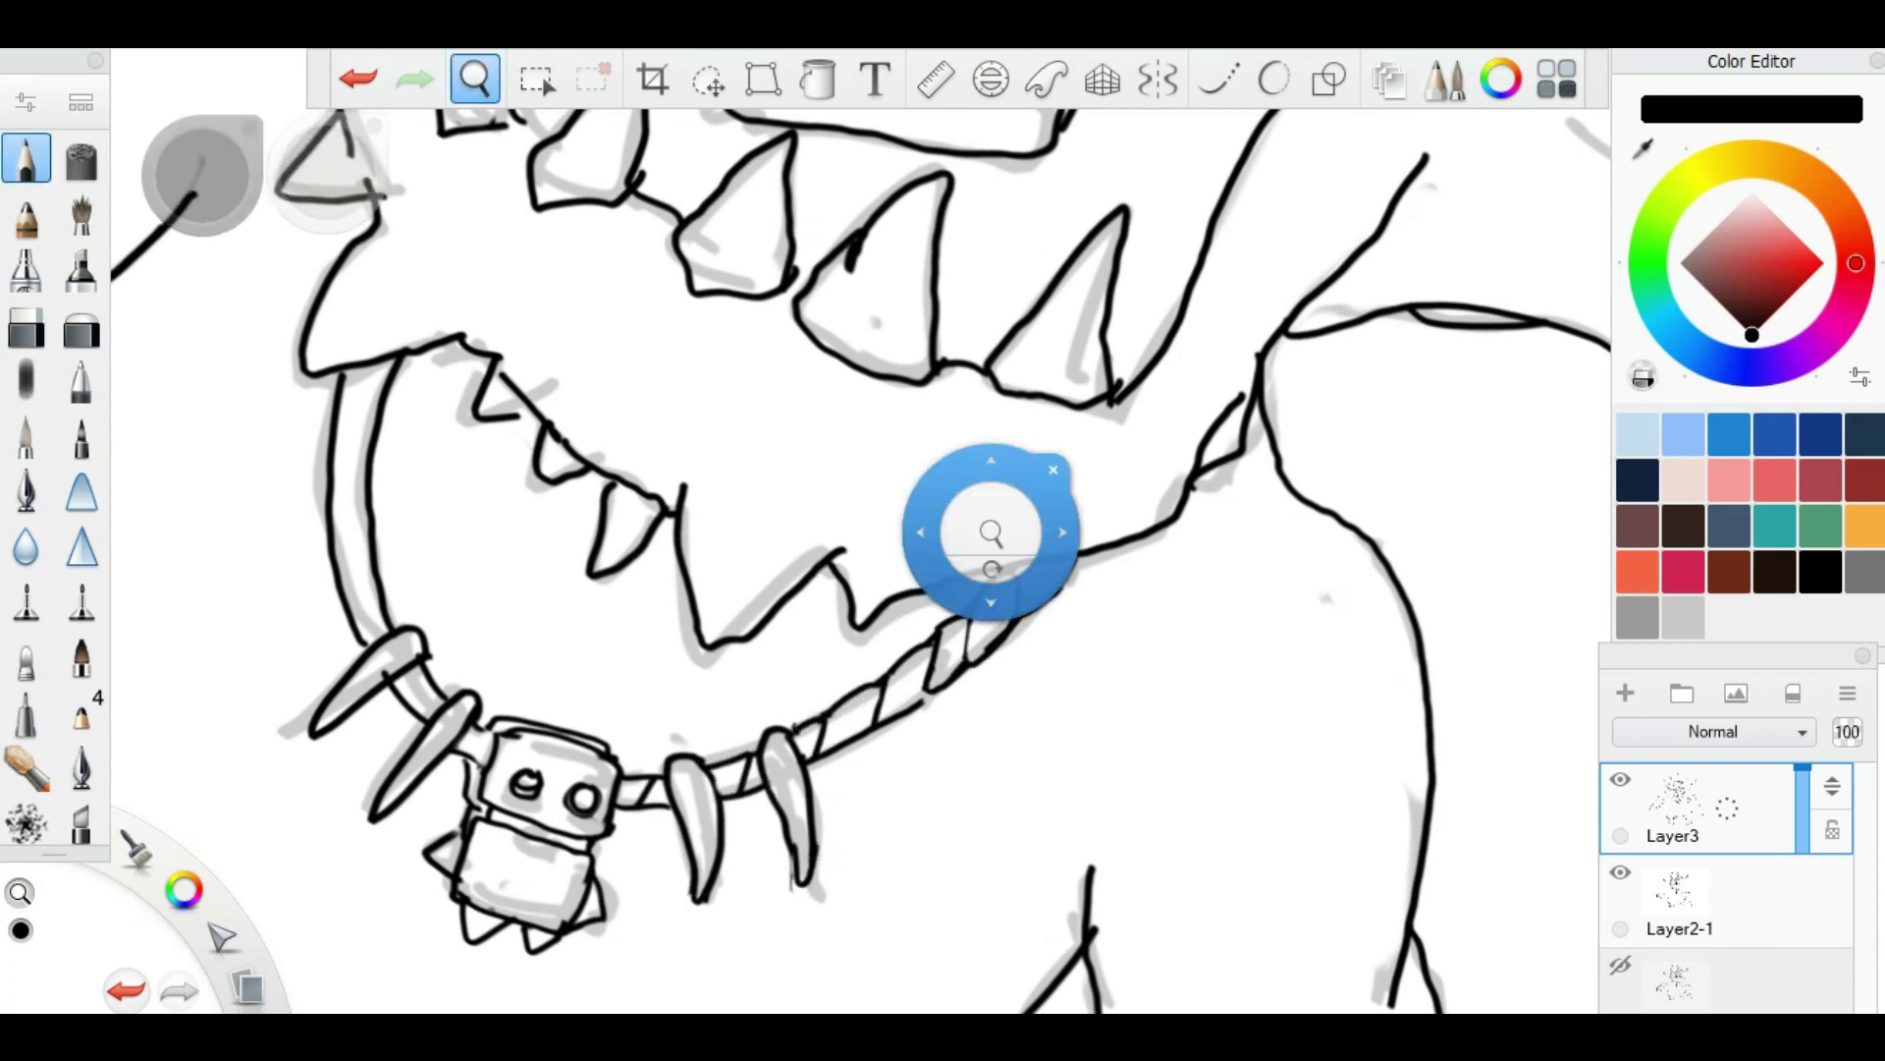
scroll(815, 570, up, 2)
scroll(815, 570, down, 4)
scroll(821, 432, up, 3)
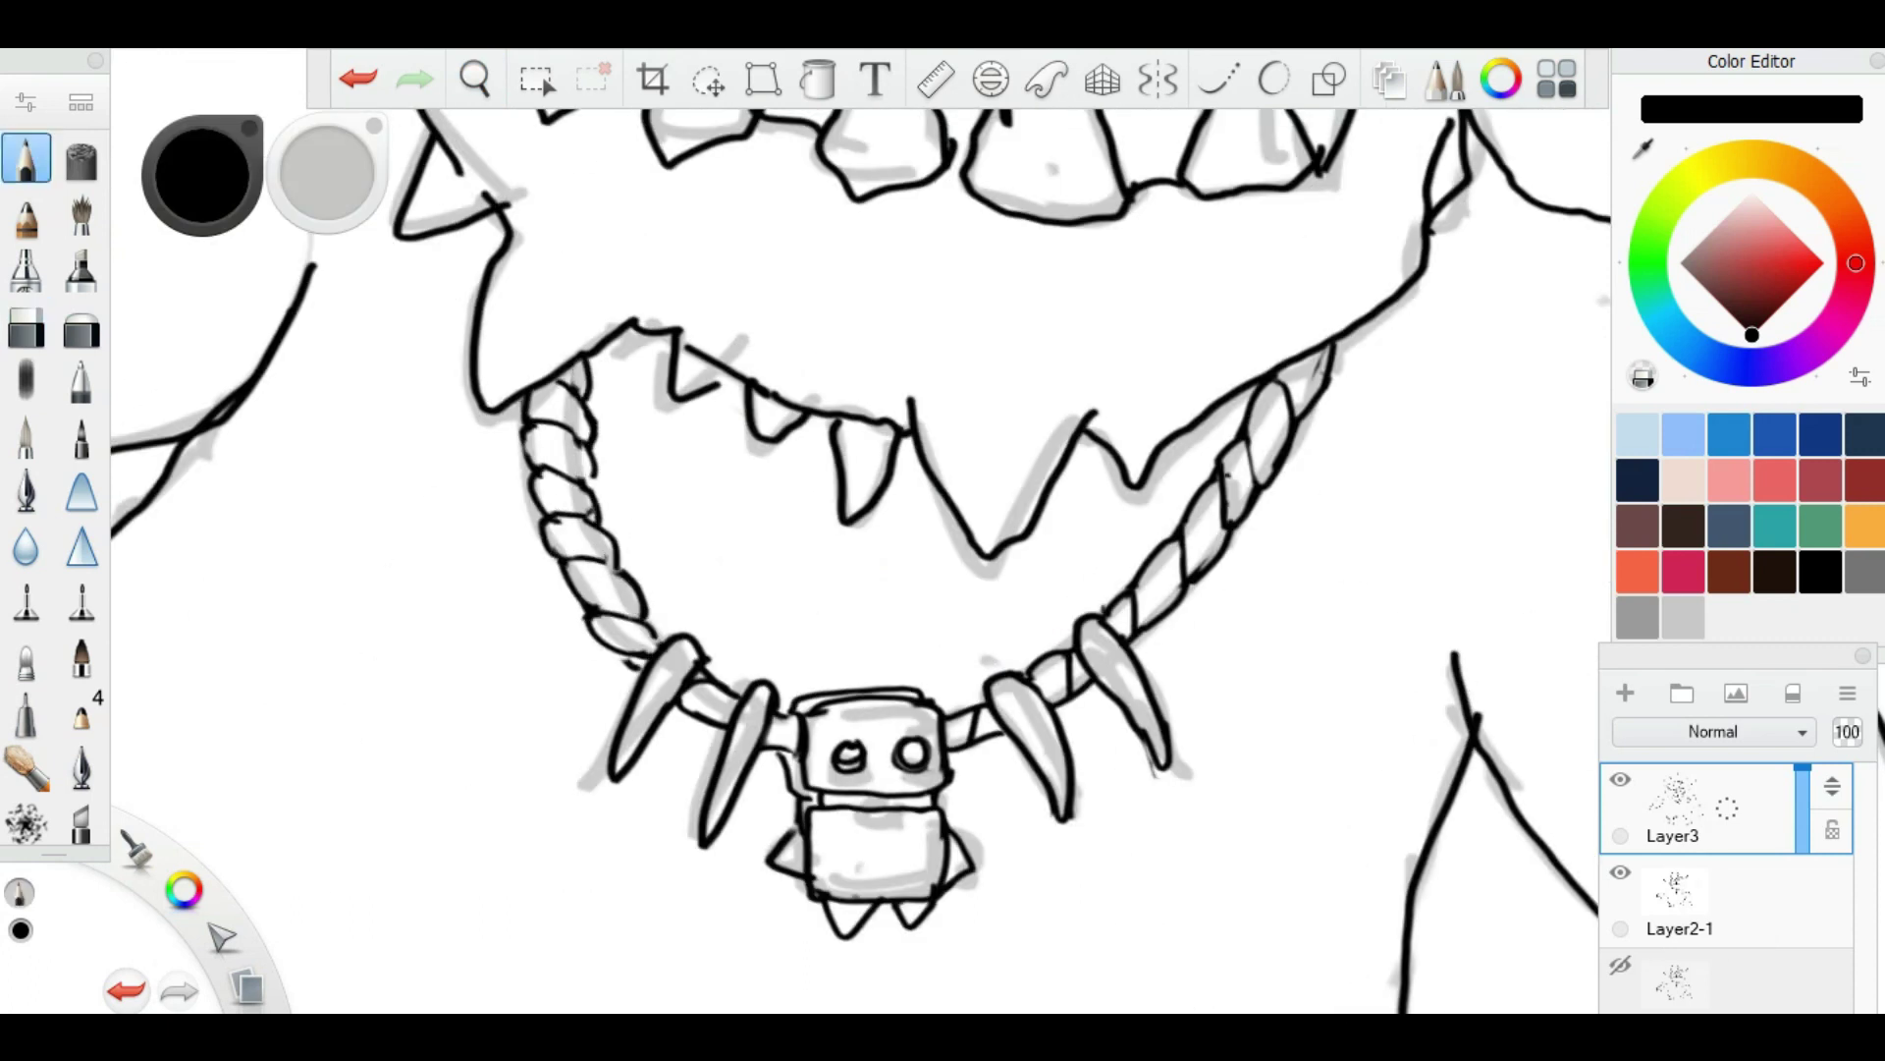
Step: Add small hatch marks to the lower and upper teeth, near their bases
scroll(821, 432, down, 4)
drag(959, 632, 967, 527)
scroll(967, 526, up, 4)
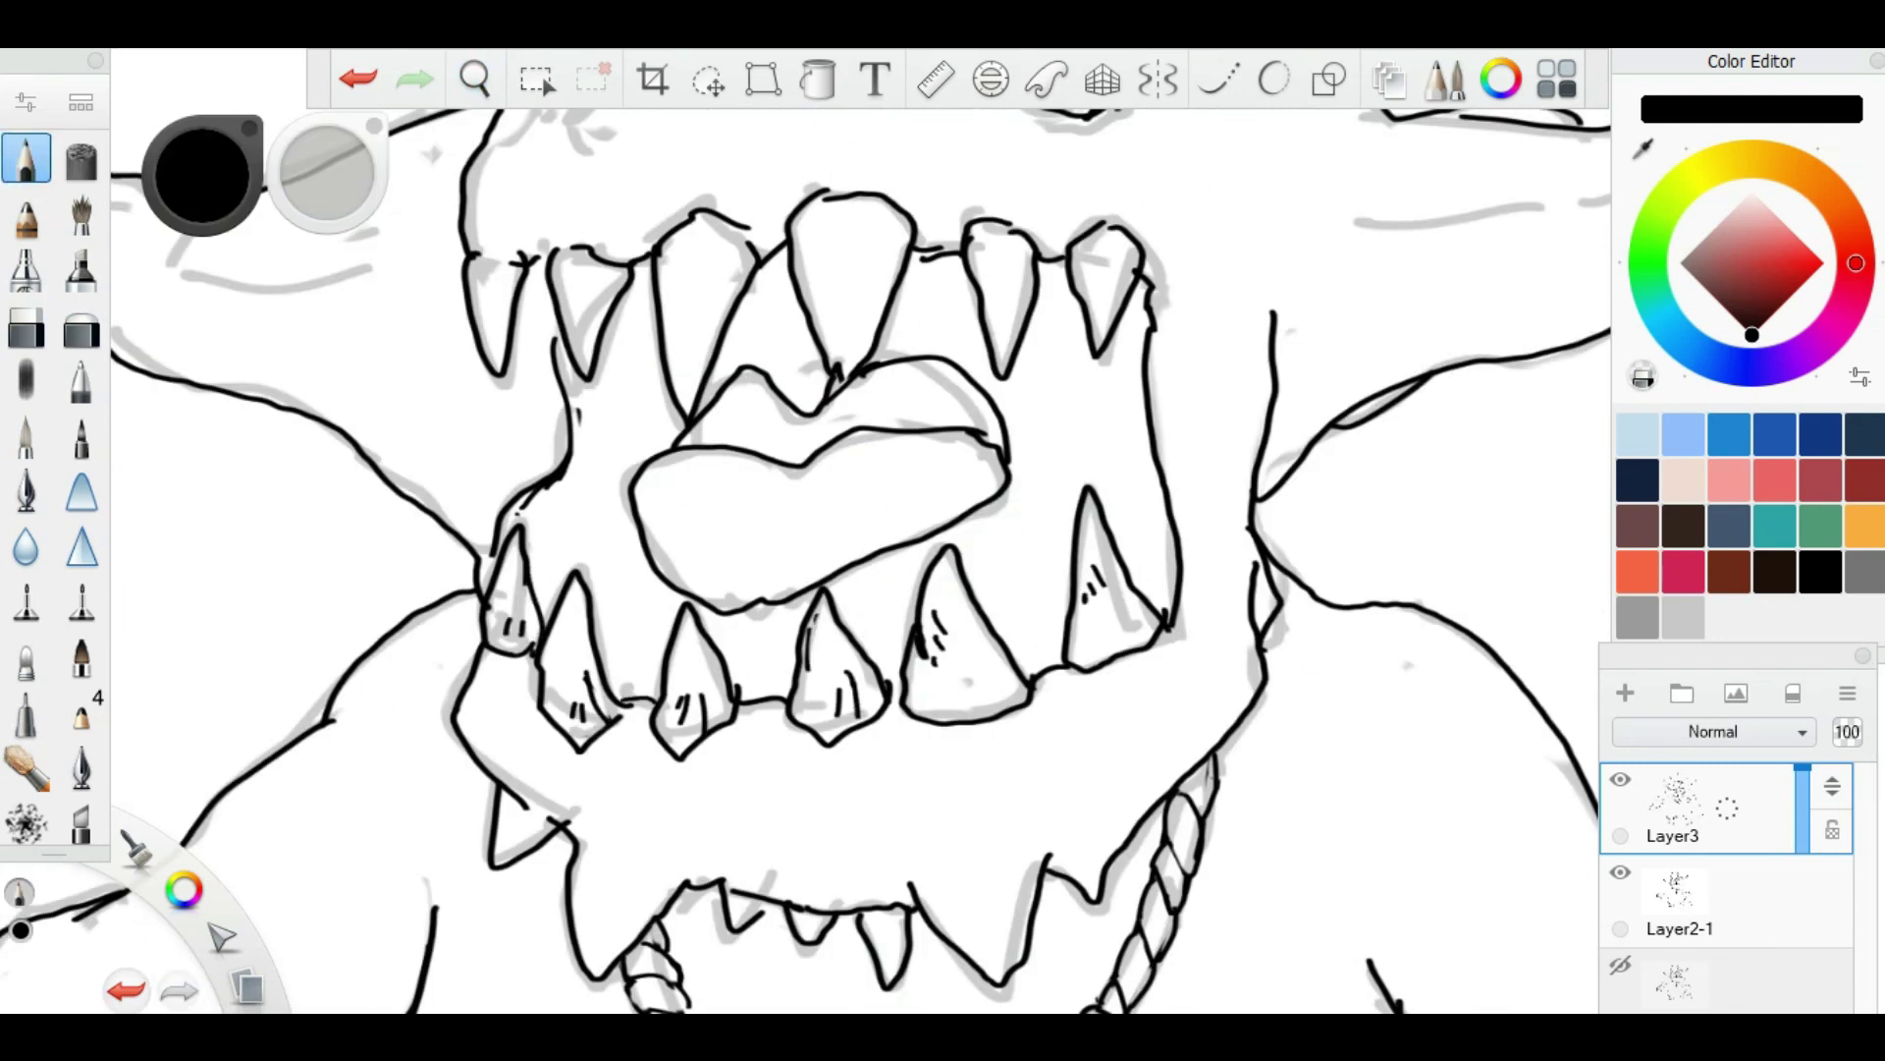
key(e)
scroll(1127, 246, down, 1)
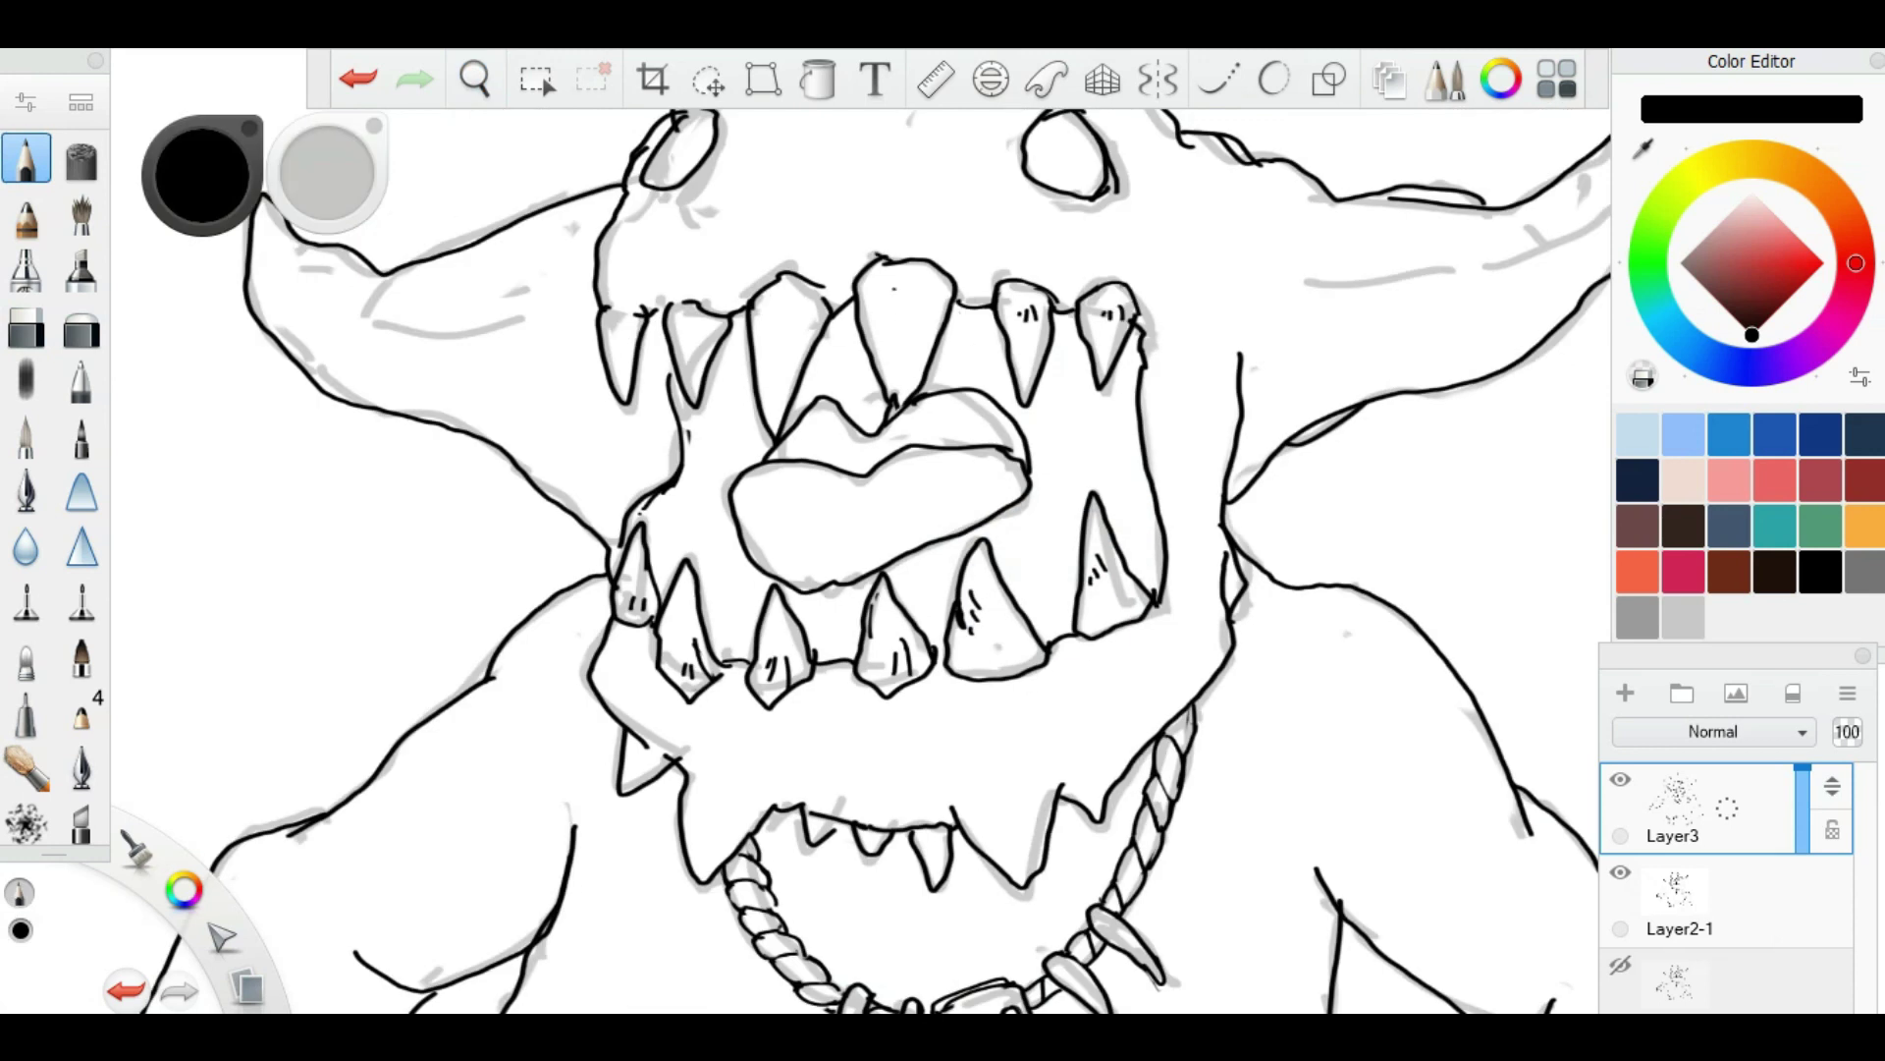
scroll(863, 421, down, 4)
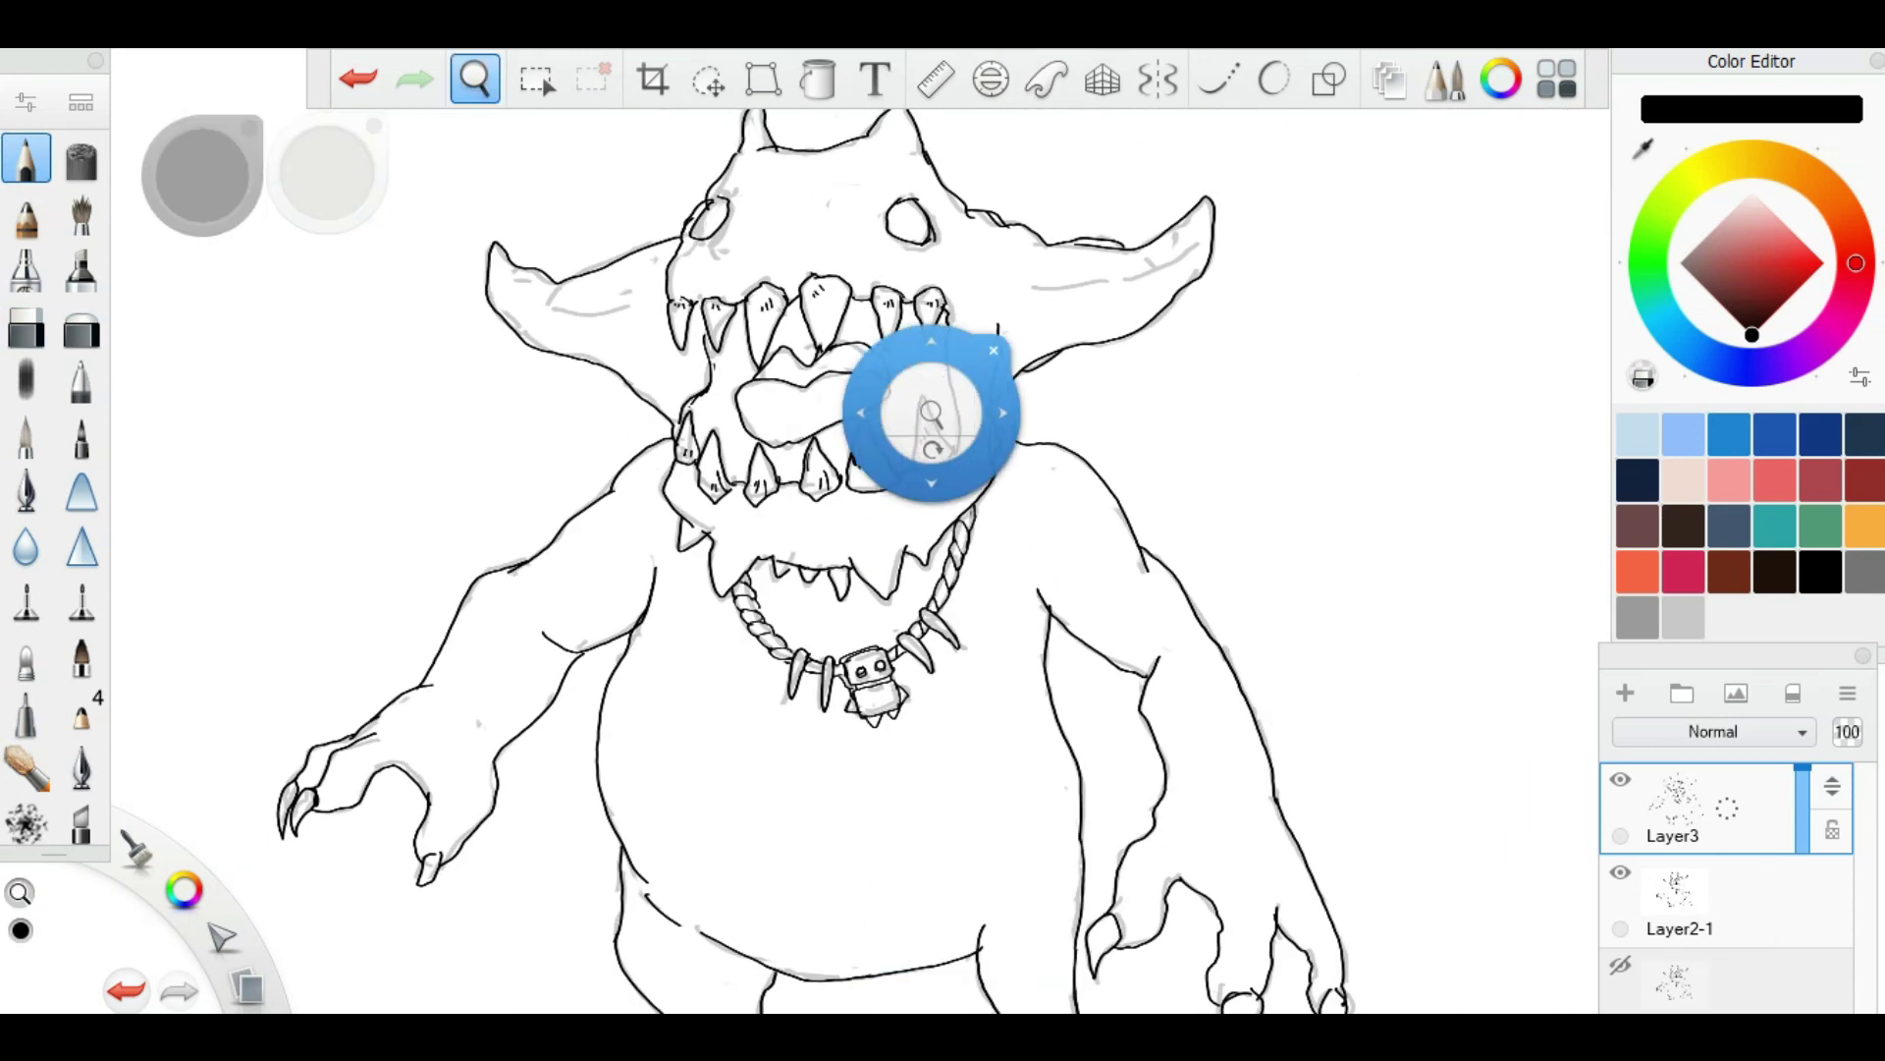
Step: Ink a long crease and short hatch lines inside both ears
scroll(863, 422, up, 5)
scroll(860, 561, down, 2)
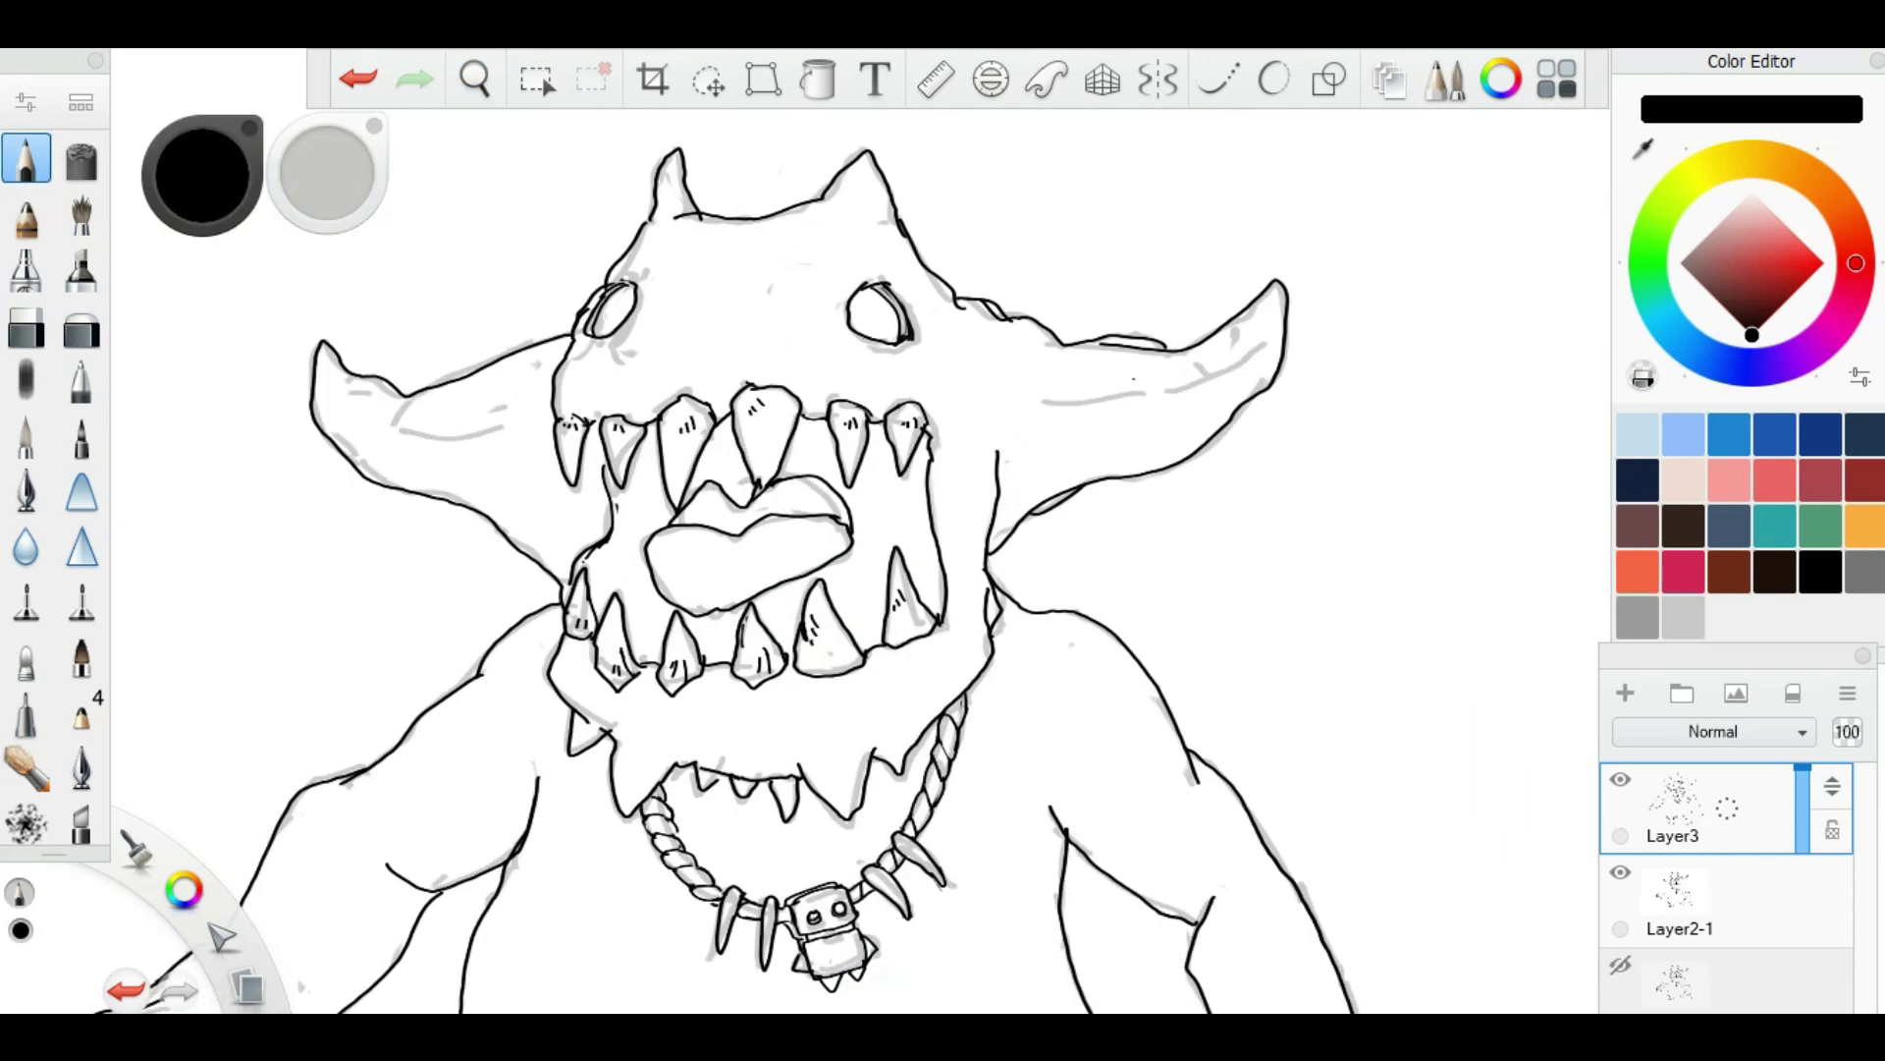
scroll(884, 624, up, 1)
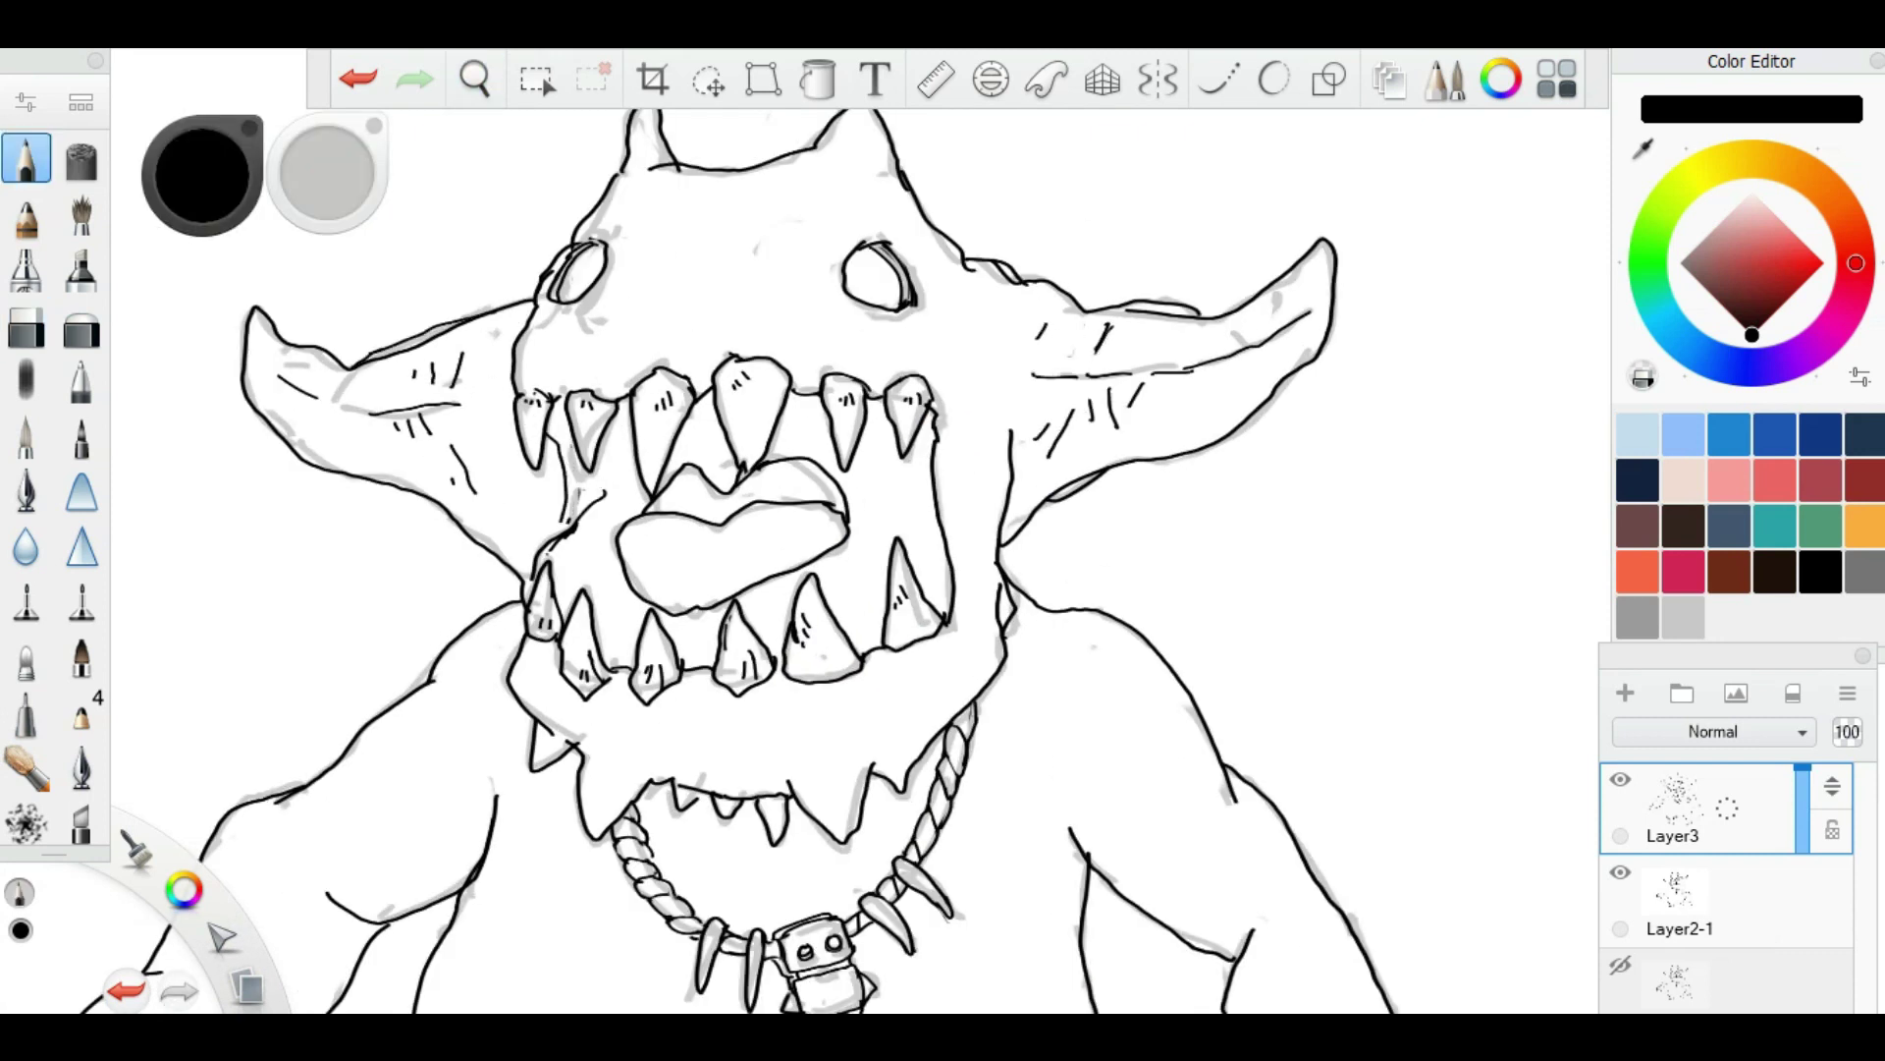
scroll(936, 432, down, 3)
scroll(937, 432, up, 3)
Step: Brush soft grey shading over the left arm and hand on a new semi-transparent layer above the line art
drag(937, 432, 920, 549)
drag(896, 640, 914, 560)
click(82, 214)
mouse_move(717, 471)
mouse_down()
mouse_move(599, 658)
mouse_move(432, 776)
mouse_move(481, 884)
mouse_up()
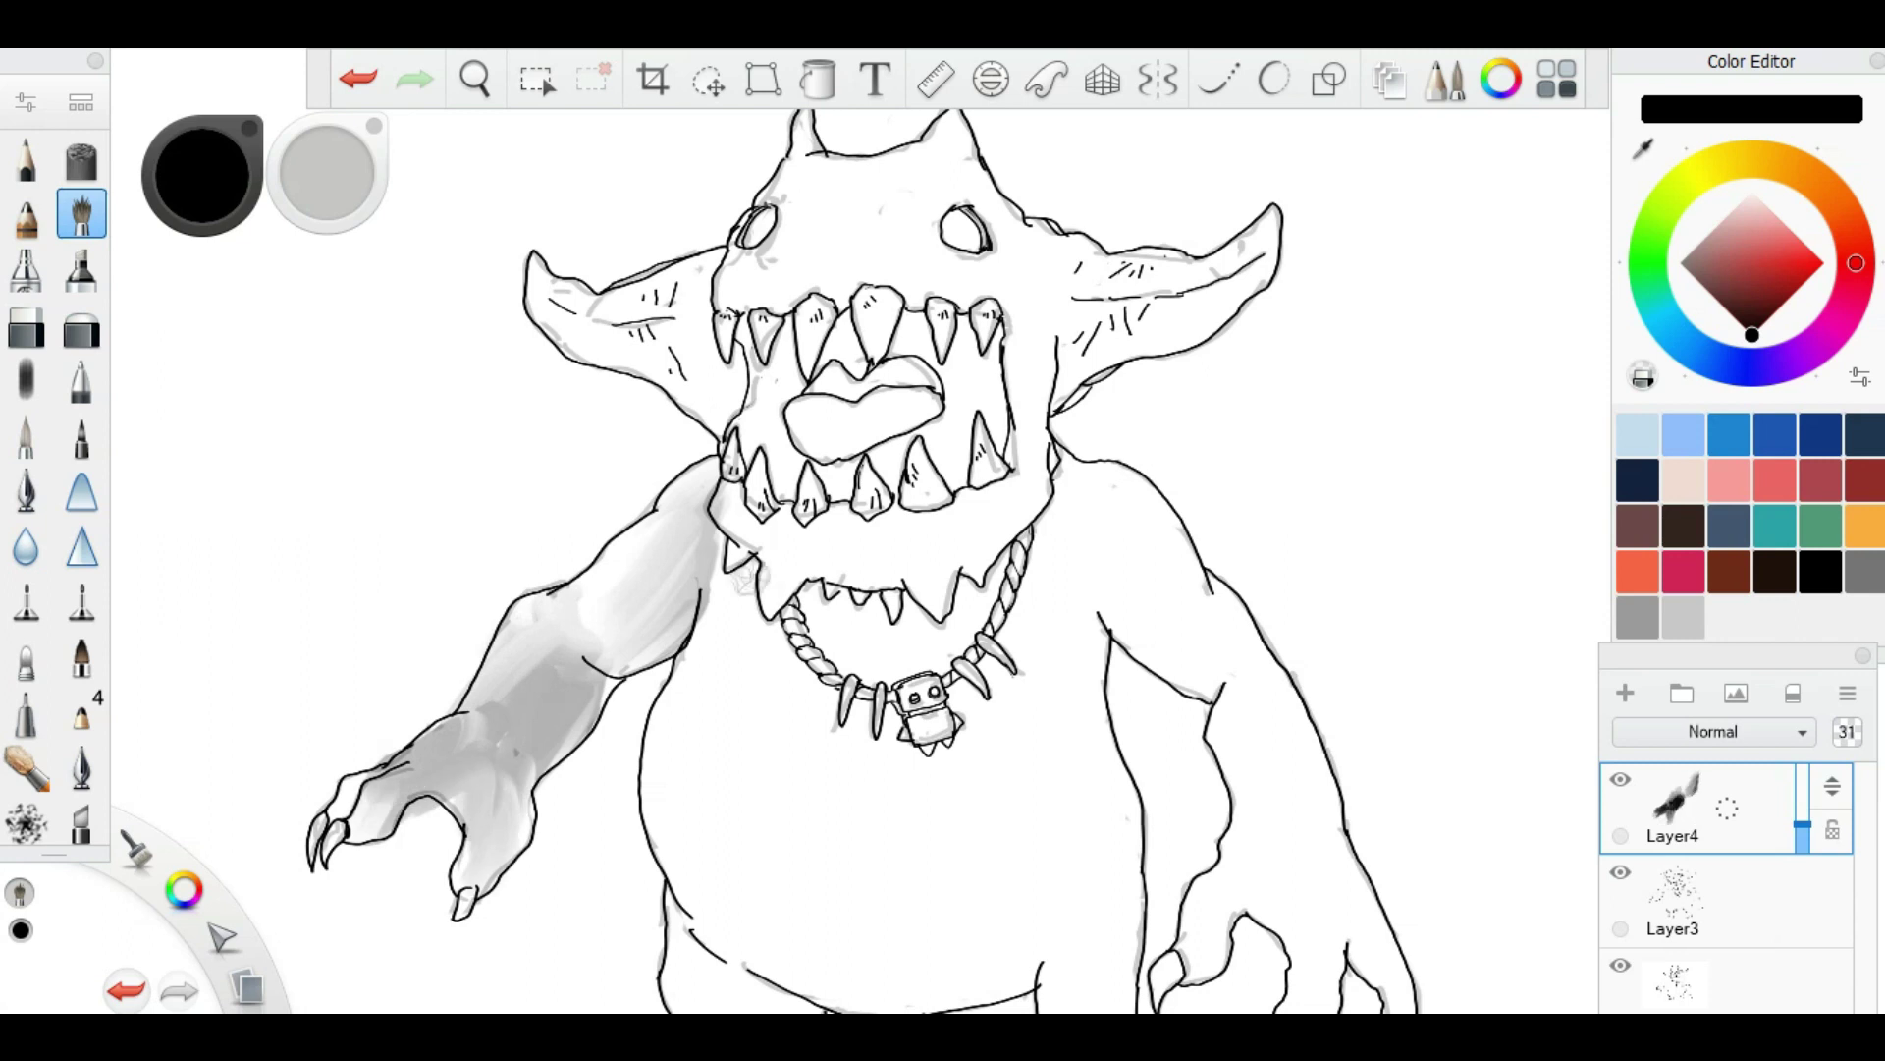
drag(727, 373, 472, 825)
Step: Extend the grey shading over both ears, the head, the mouth and the jaw
mouse_move(589, 324)
mouse_down()
mouse_move(834, 196)
mouse_move(835, 462)
mouse_up()
mouse_move(835, 177)
mouse_down()
mouse_move(963, 255)
mouse_move(1237, 275)
mouse_move(884, 432)
mouse_move(609, 638)
mouse_up()
drag(766, 707, 933, 530)
mouse_move(800, 526)
mouse_down()
mouse_move(766, 550)
mouse_move(786, 535)
mouse_up()
drag(991, 373, 1158, 510)
drag(982, 412, 1188, 550)
Step: Shade the right arm and hand and the right side of the torso in grey
drag(1179, 471, 1149, 795)
drag(1208, 589, 1296, 845)
drag(982, 491, 1061, 678)
drag(1001, 550, 1080, 815)
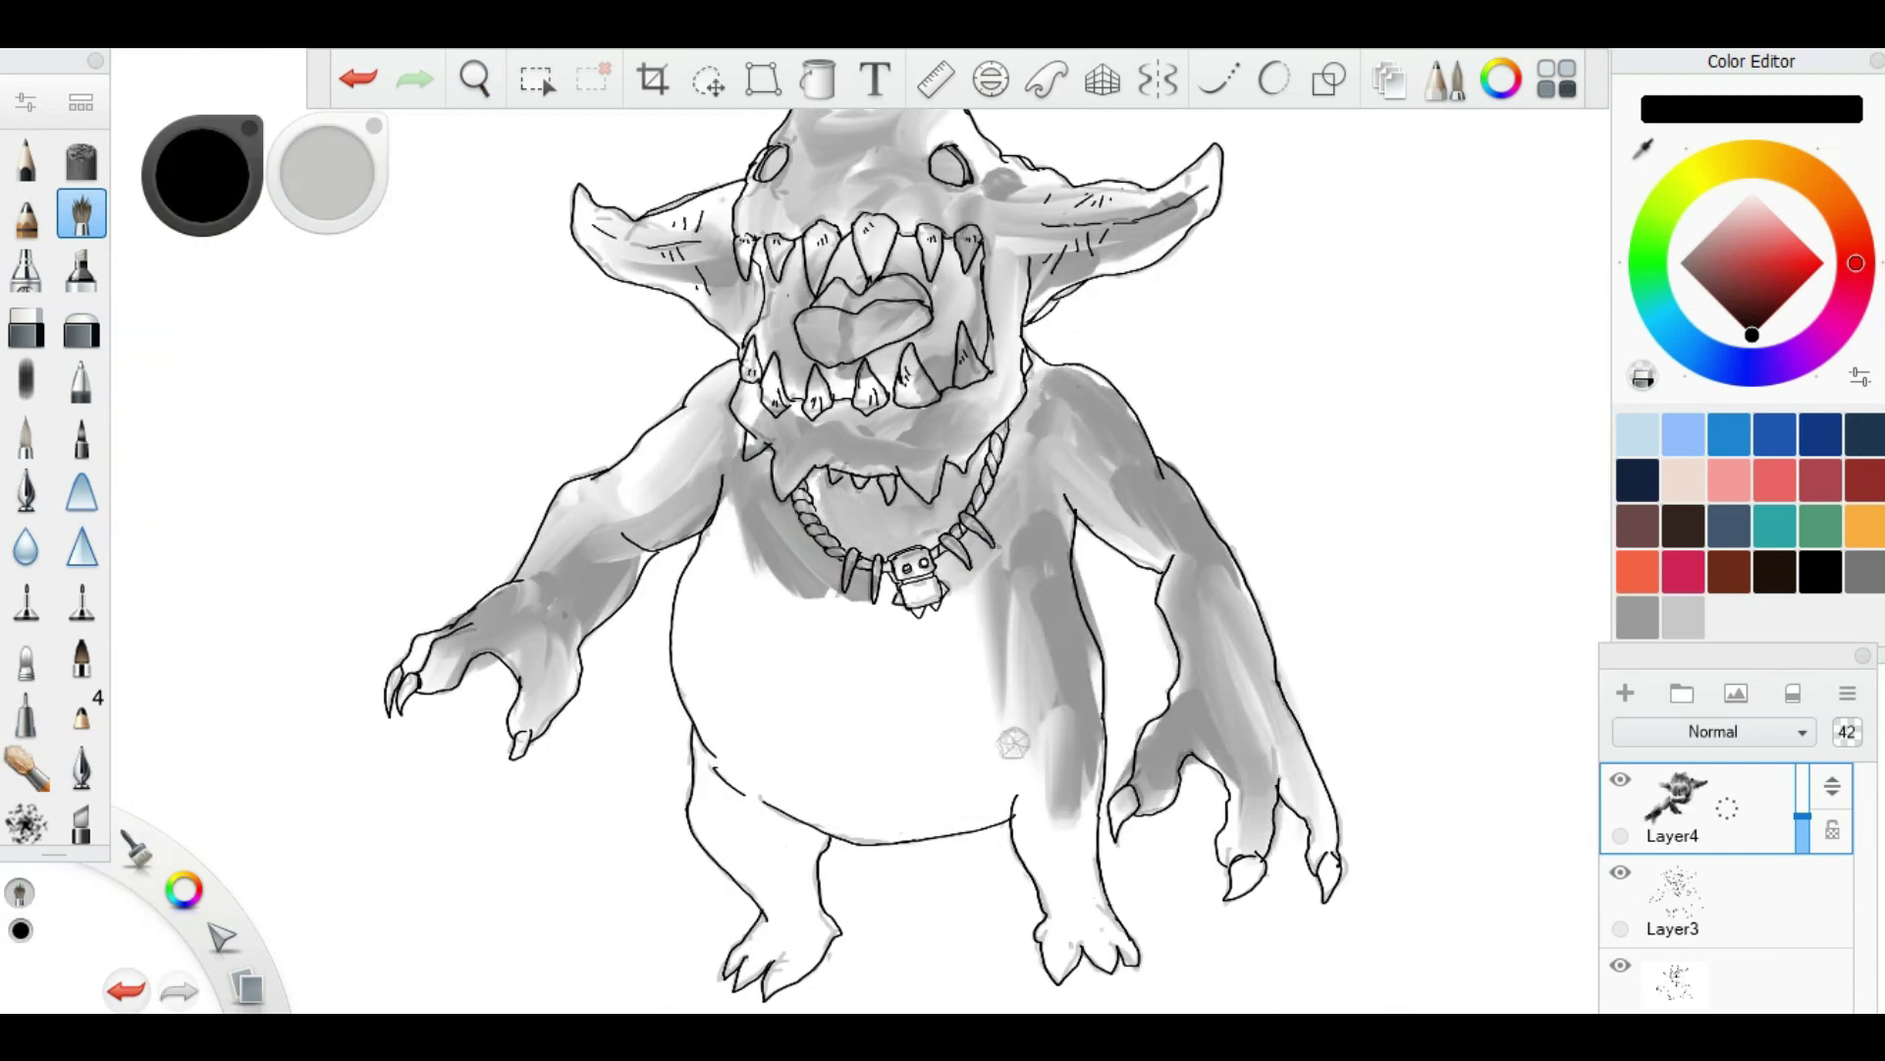
Step: Fill the left side of the torso and the belly with vertical grey shading strokes, keeping the middle lighter
drag(732, 501, 692, 702)
drag(688, 530, 815, 824)
drag(795, 589, 933, 786)
drag(726, 535, 947, 835)
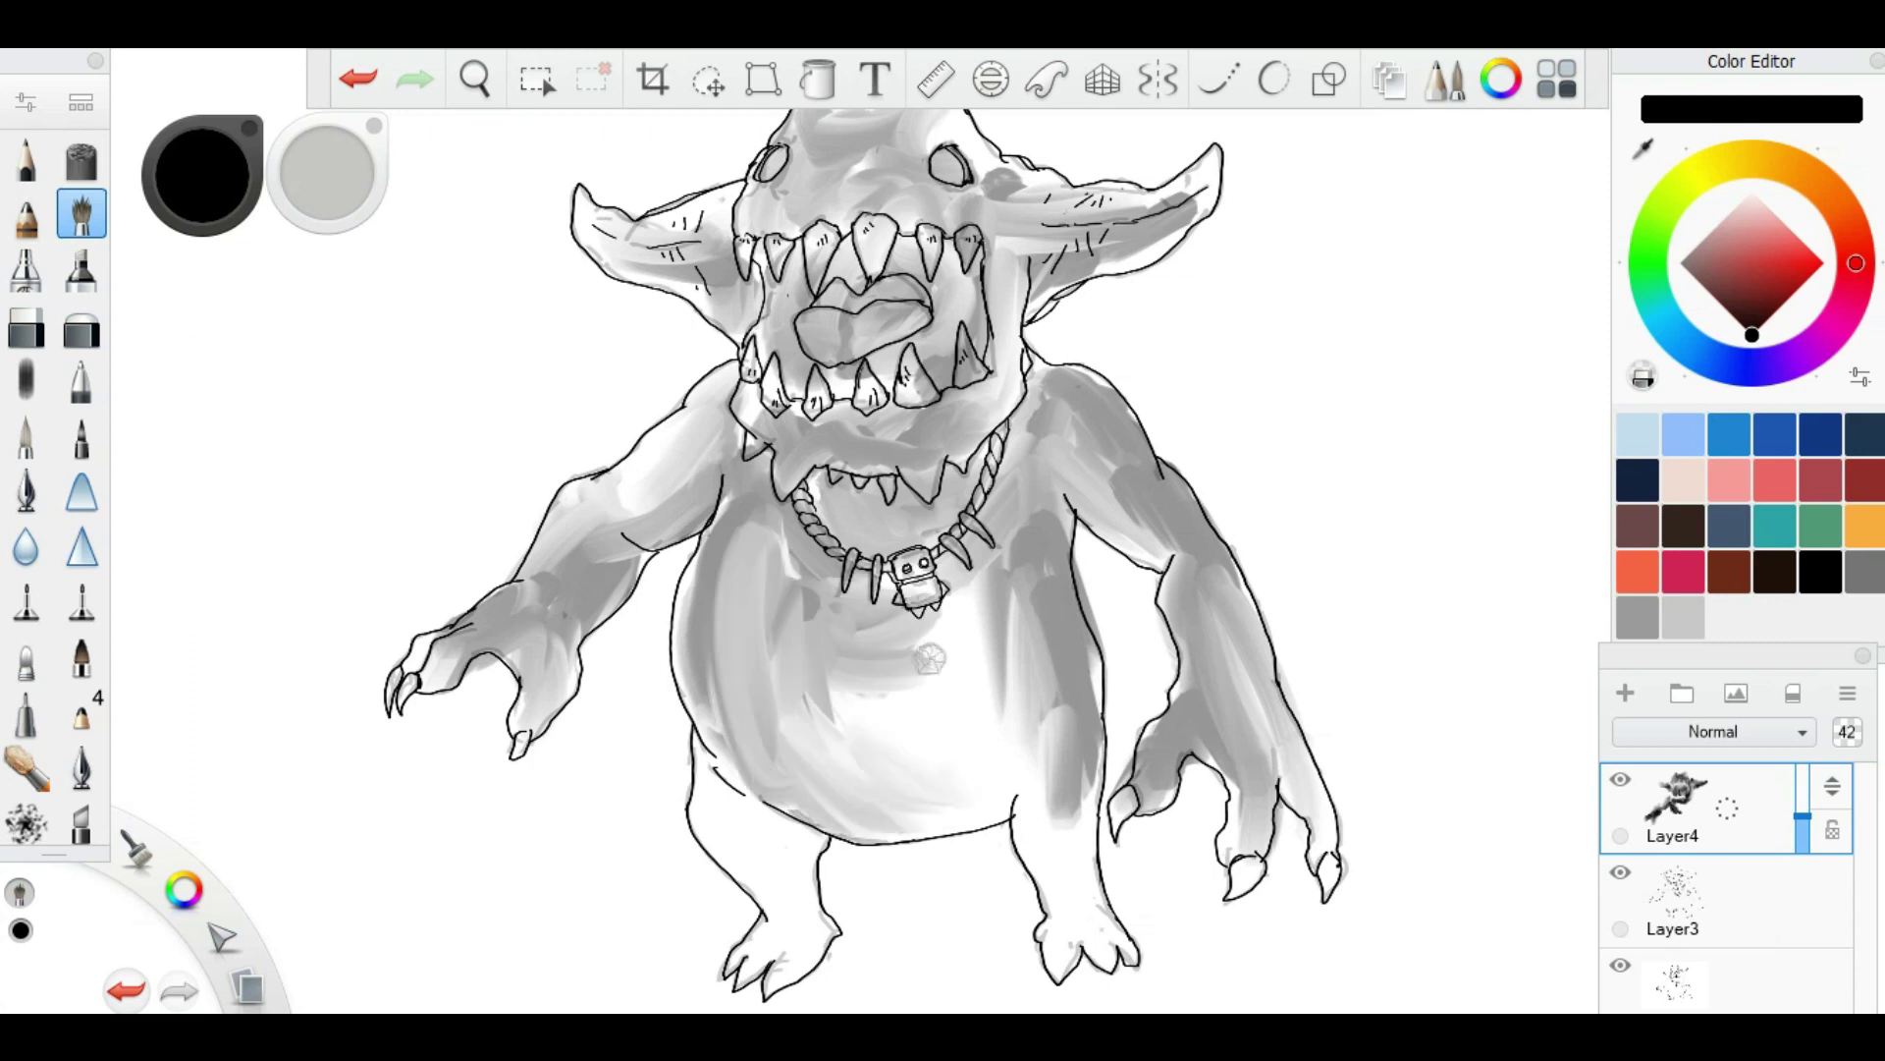
drag(854, 648, 1021, 815)
Step: Shade both legs and feet in grey
drag(992, 560, 1110, 962)
drag(702, 766, 805, 913)
drag(742, 811, 815, 977)
Step: Blend the grey strokes on Layer4 into smoother shading across the head, arms, belly and legs
click(475, 79)
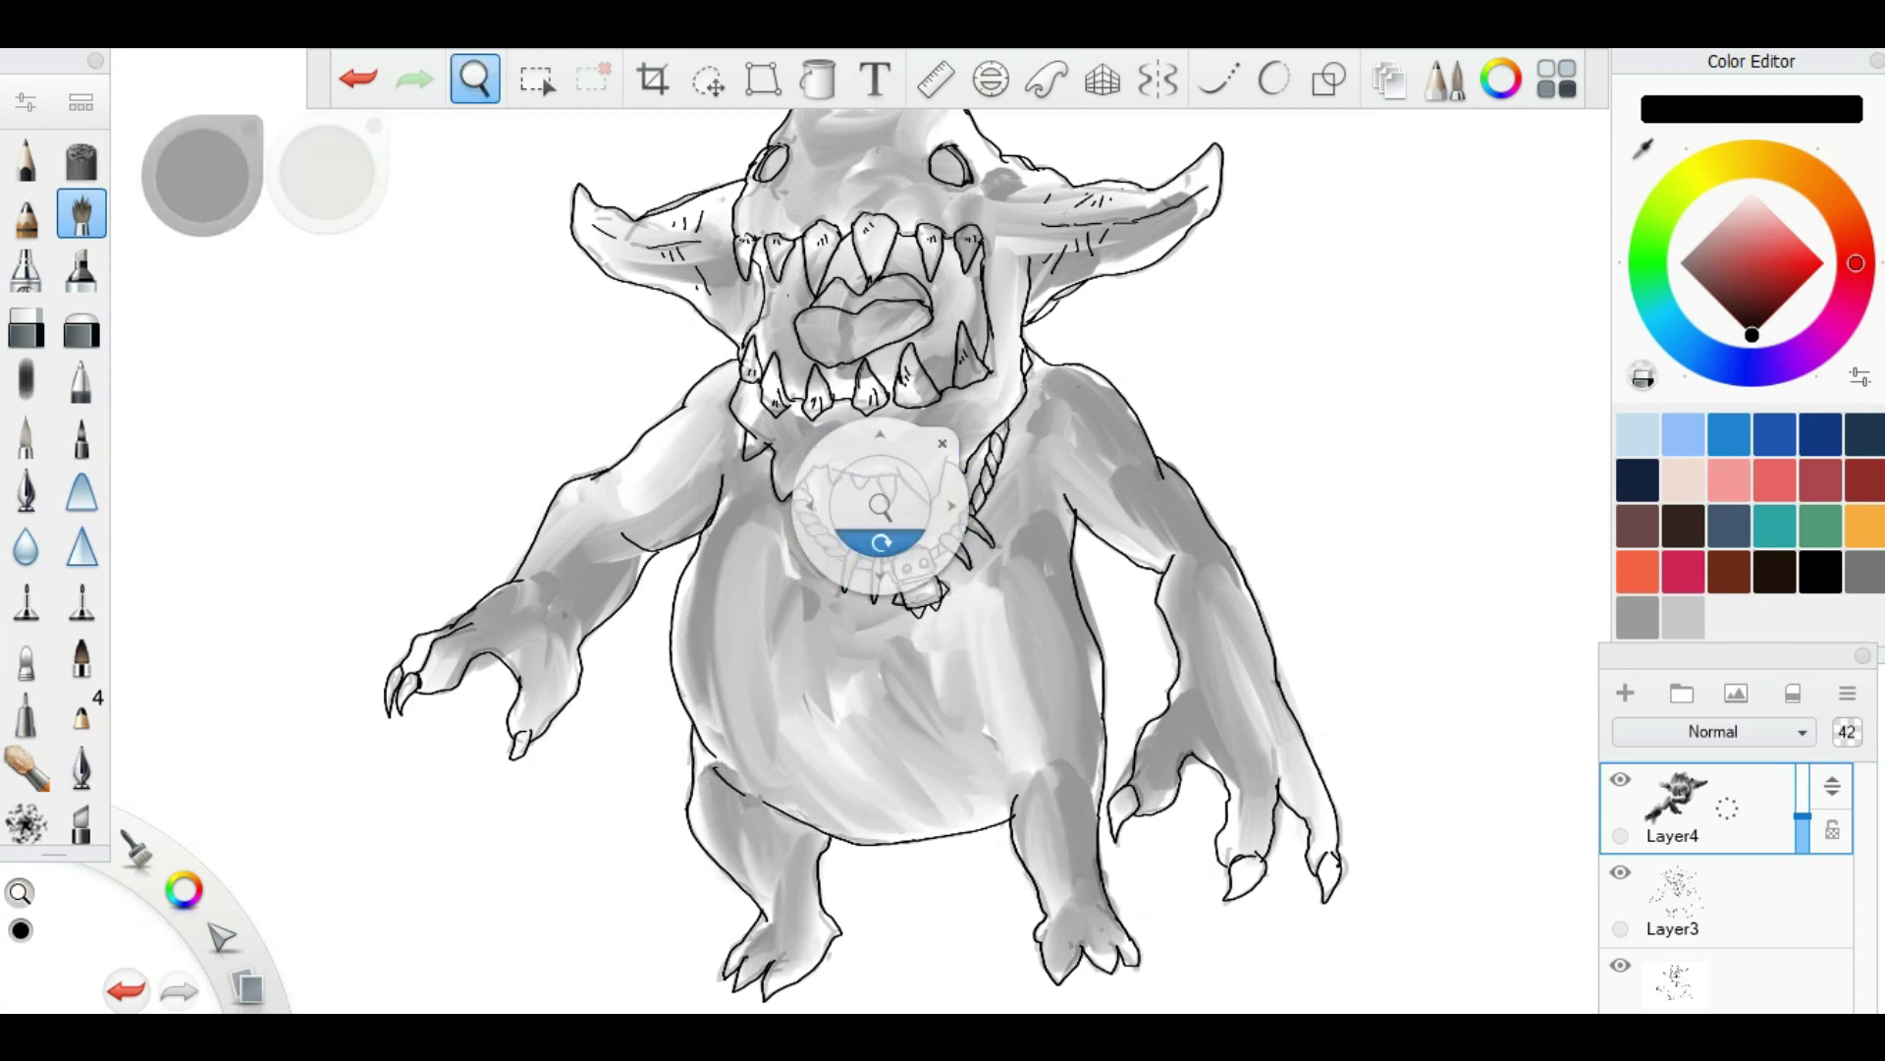
drag(881, 506, 845, 589)
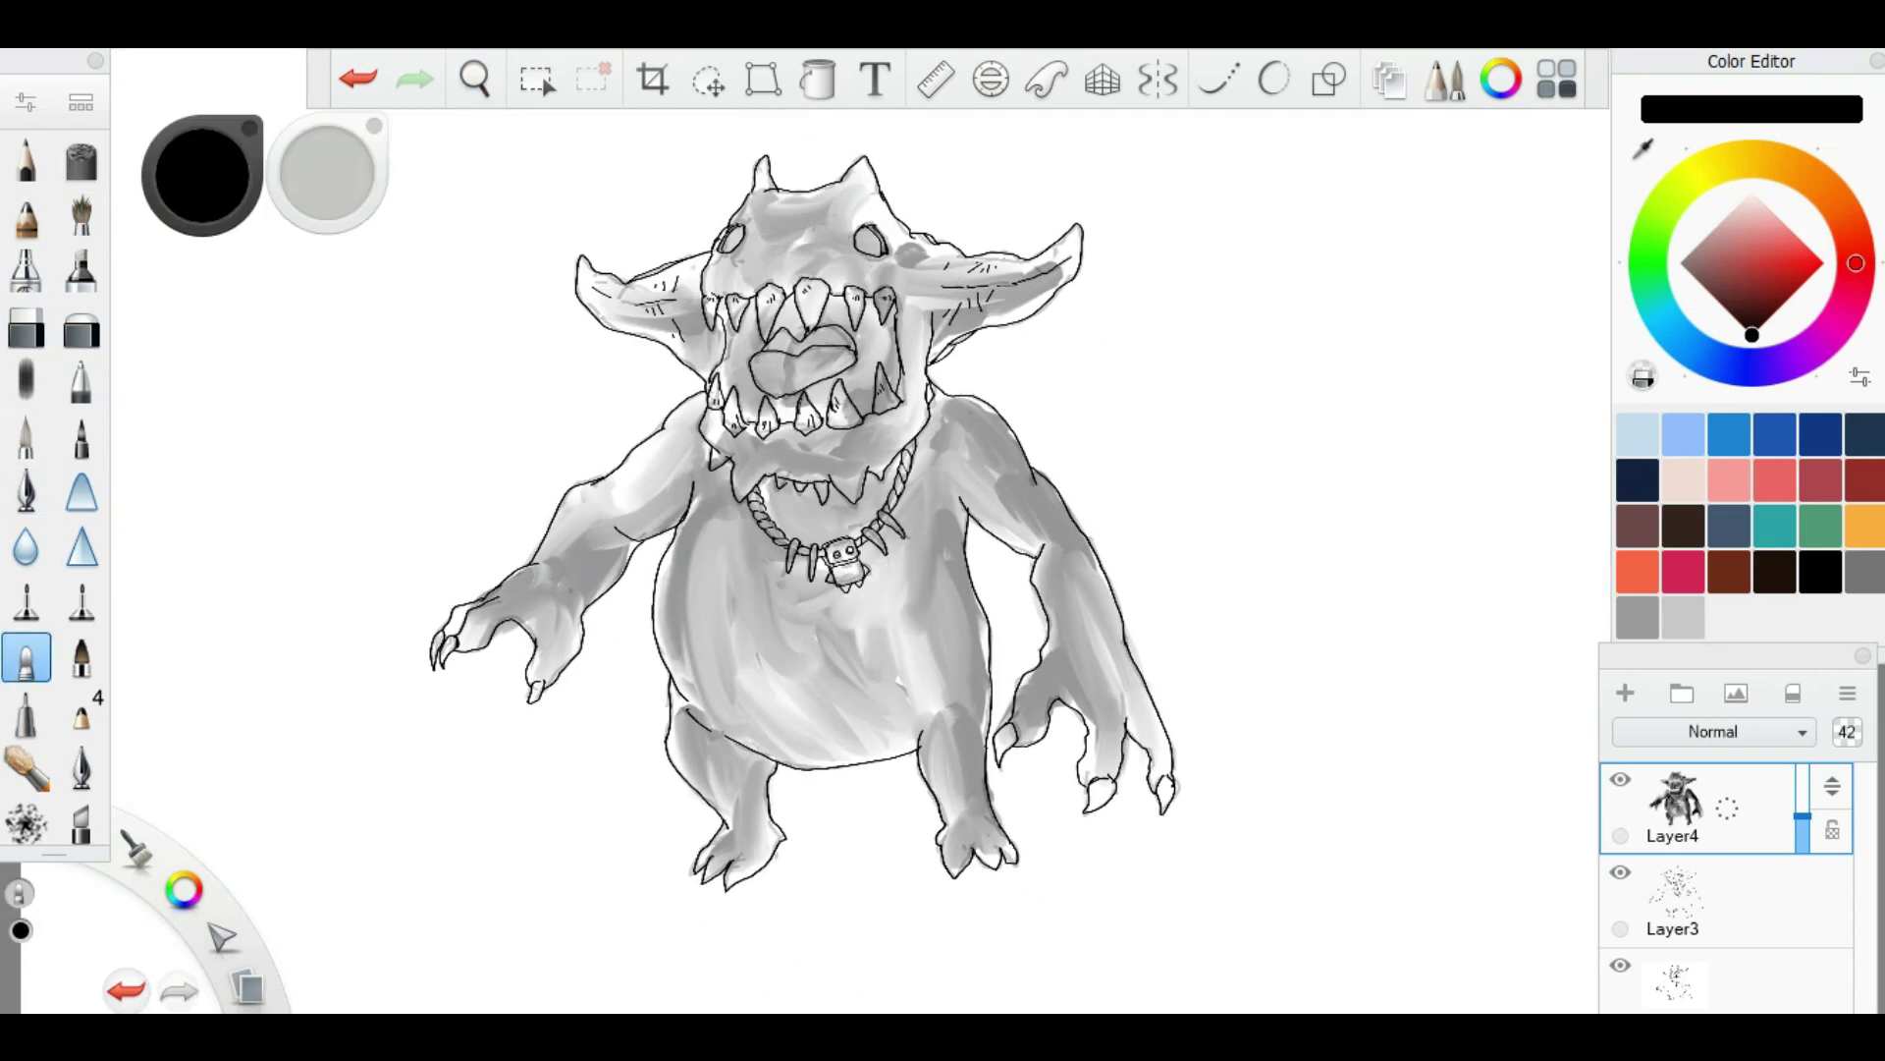
scroll(578, 547, up, 3)
drag(868, 176, 840, 220)
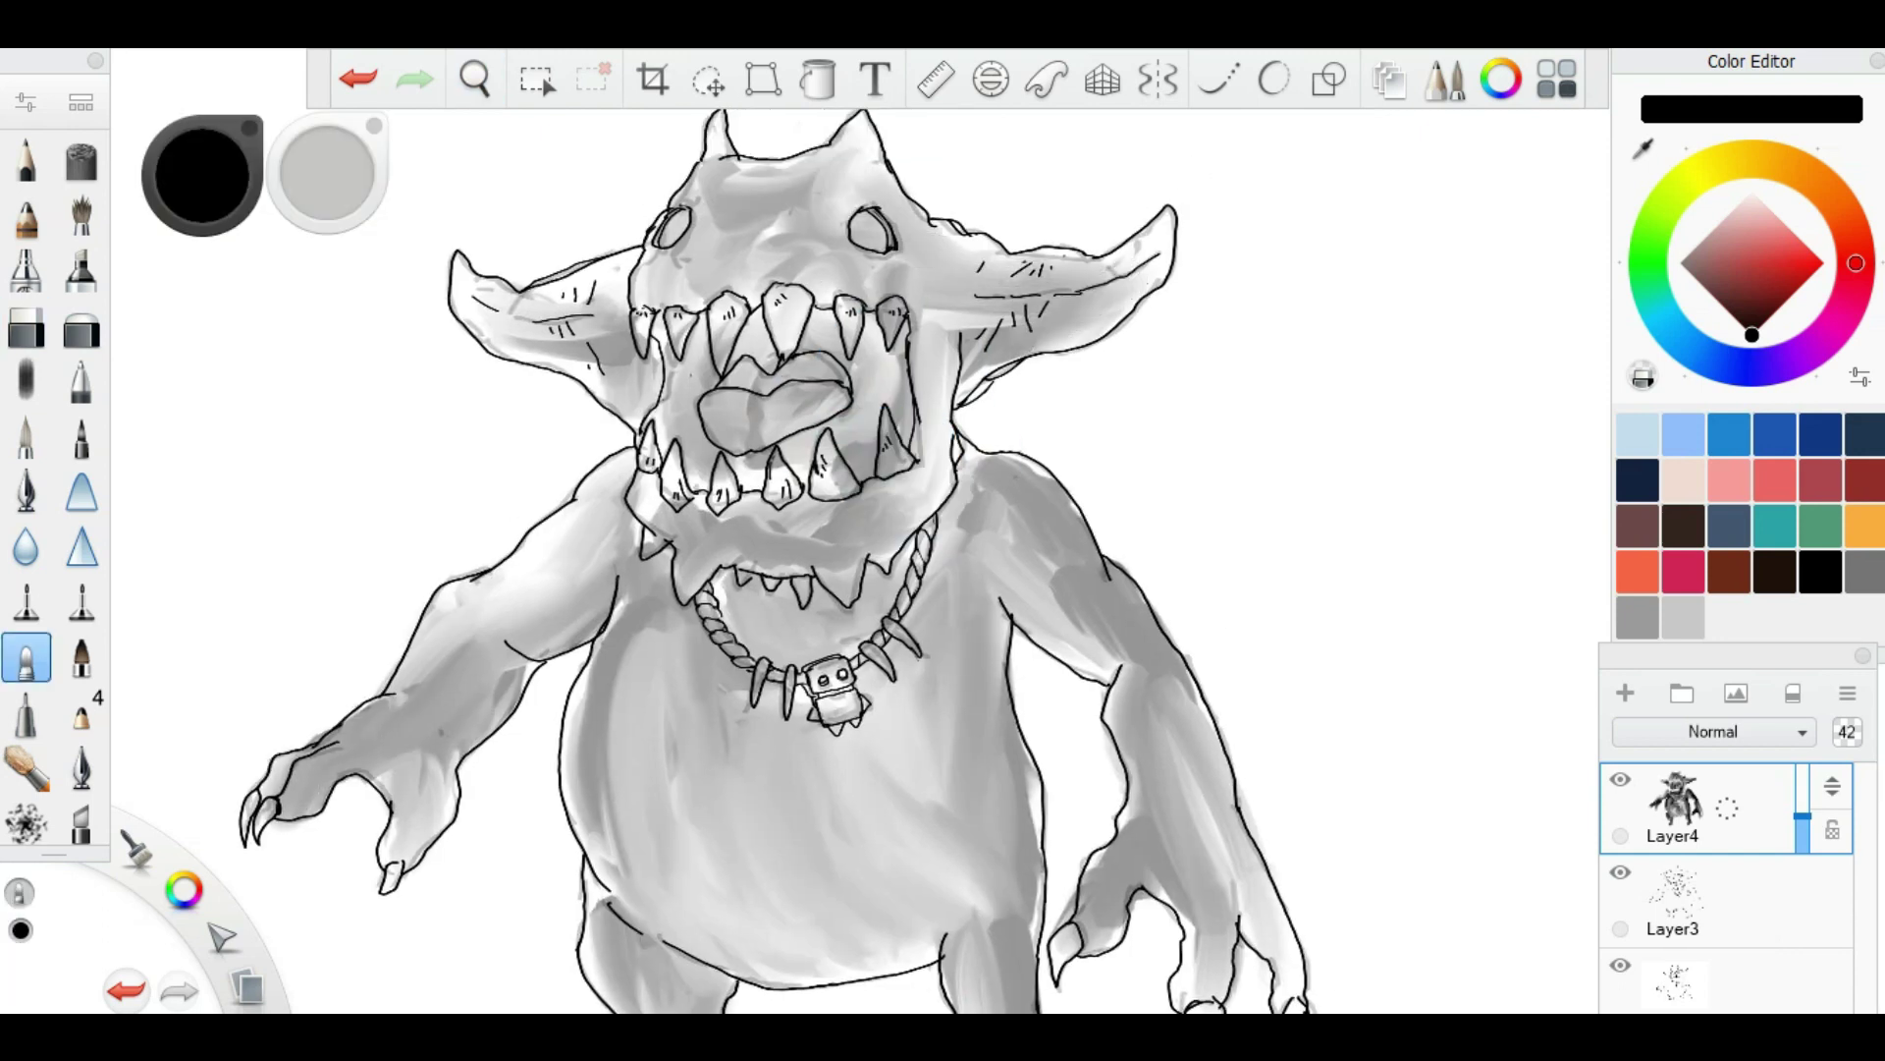
key(space)
drag(980, 429, 891, 174)
key([)
drag(1213, 717, 1129, 786)
scroll(785, 530, down, 2)
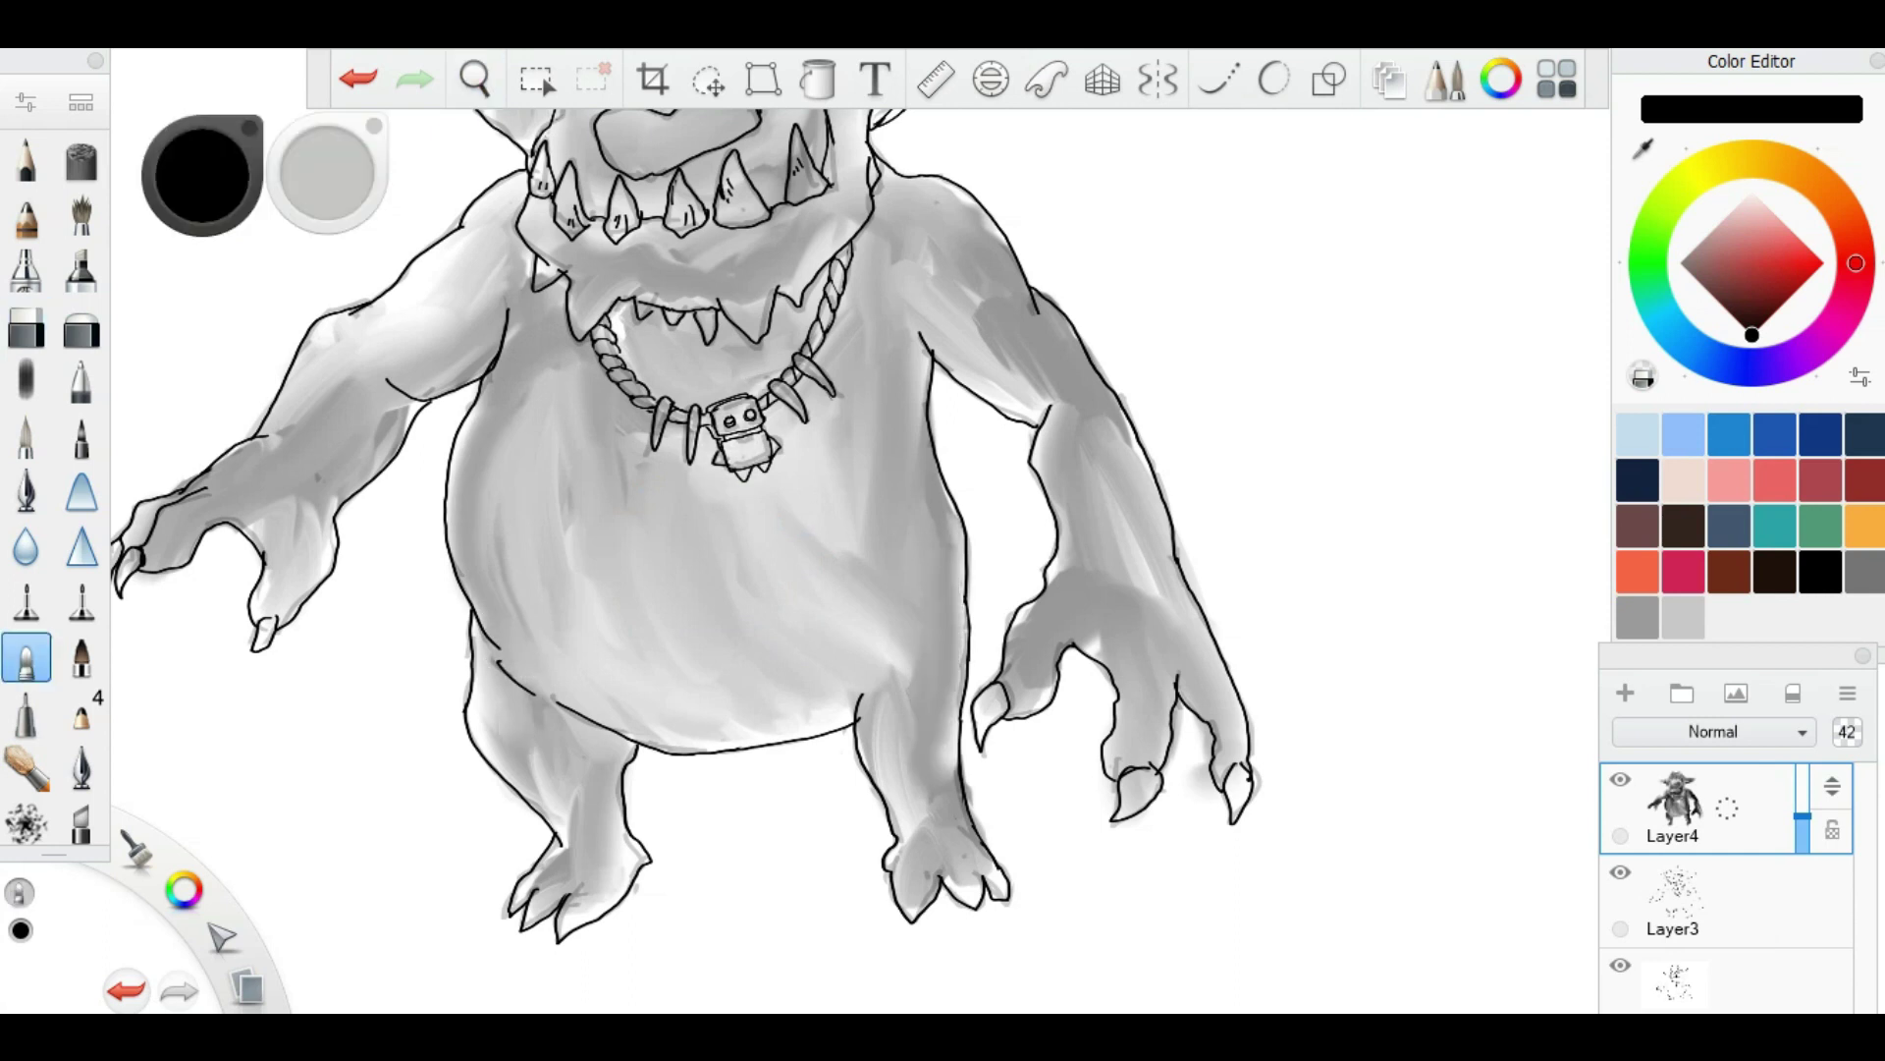
Step: Add a Multiply layer on top and paint the left arm and hand dark navy, leaving the claws uncoloured
drag(758, 379, 821, 455)
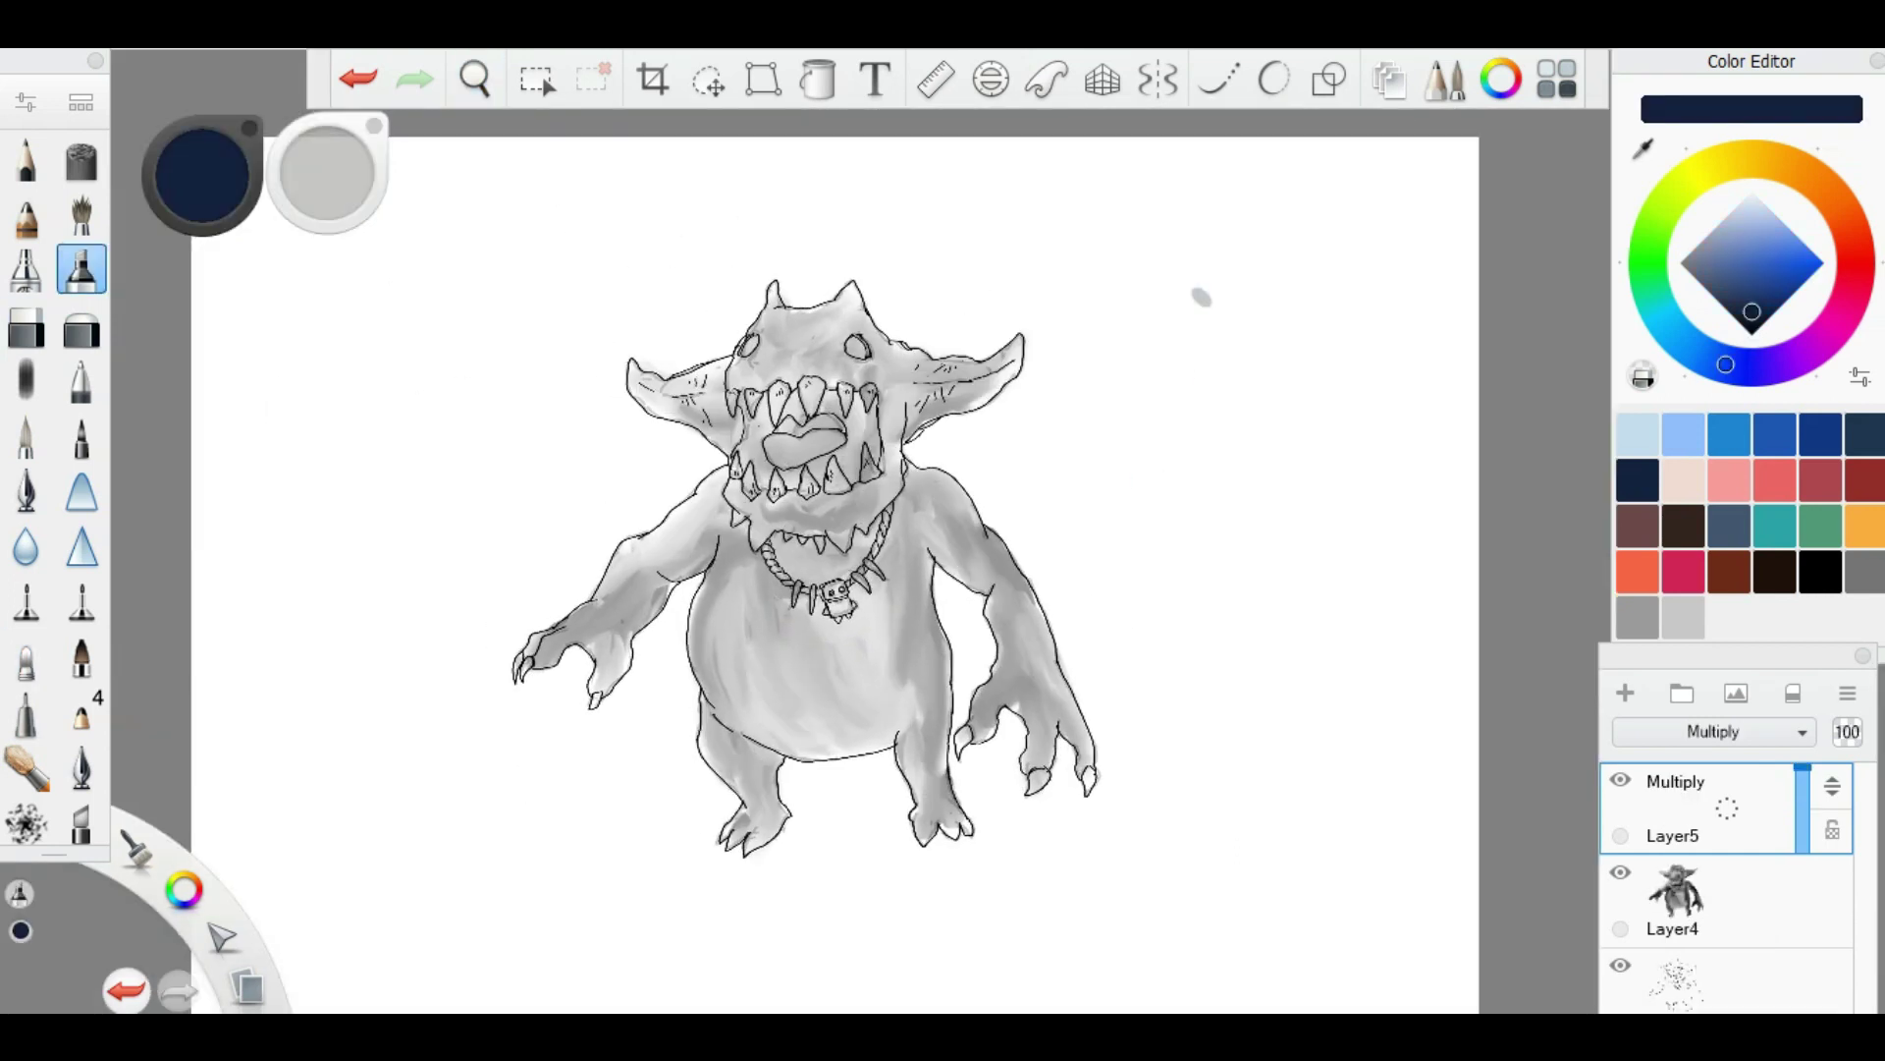
scroll(1201, 296, up, 2)
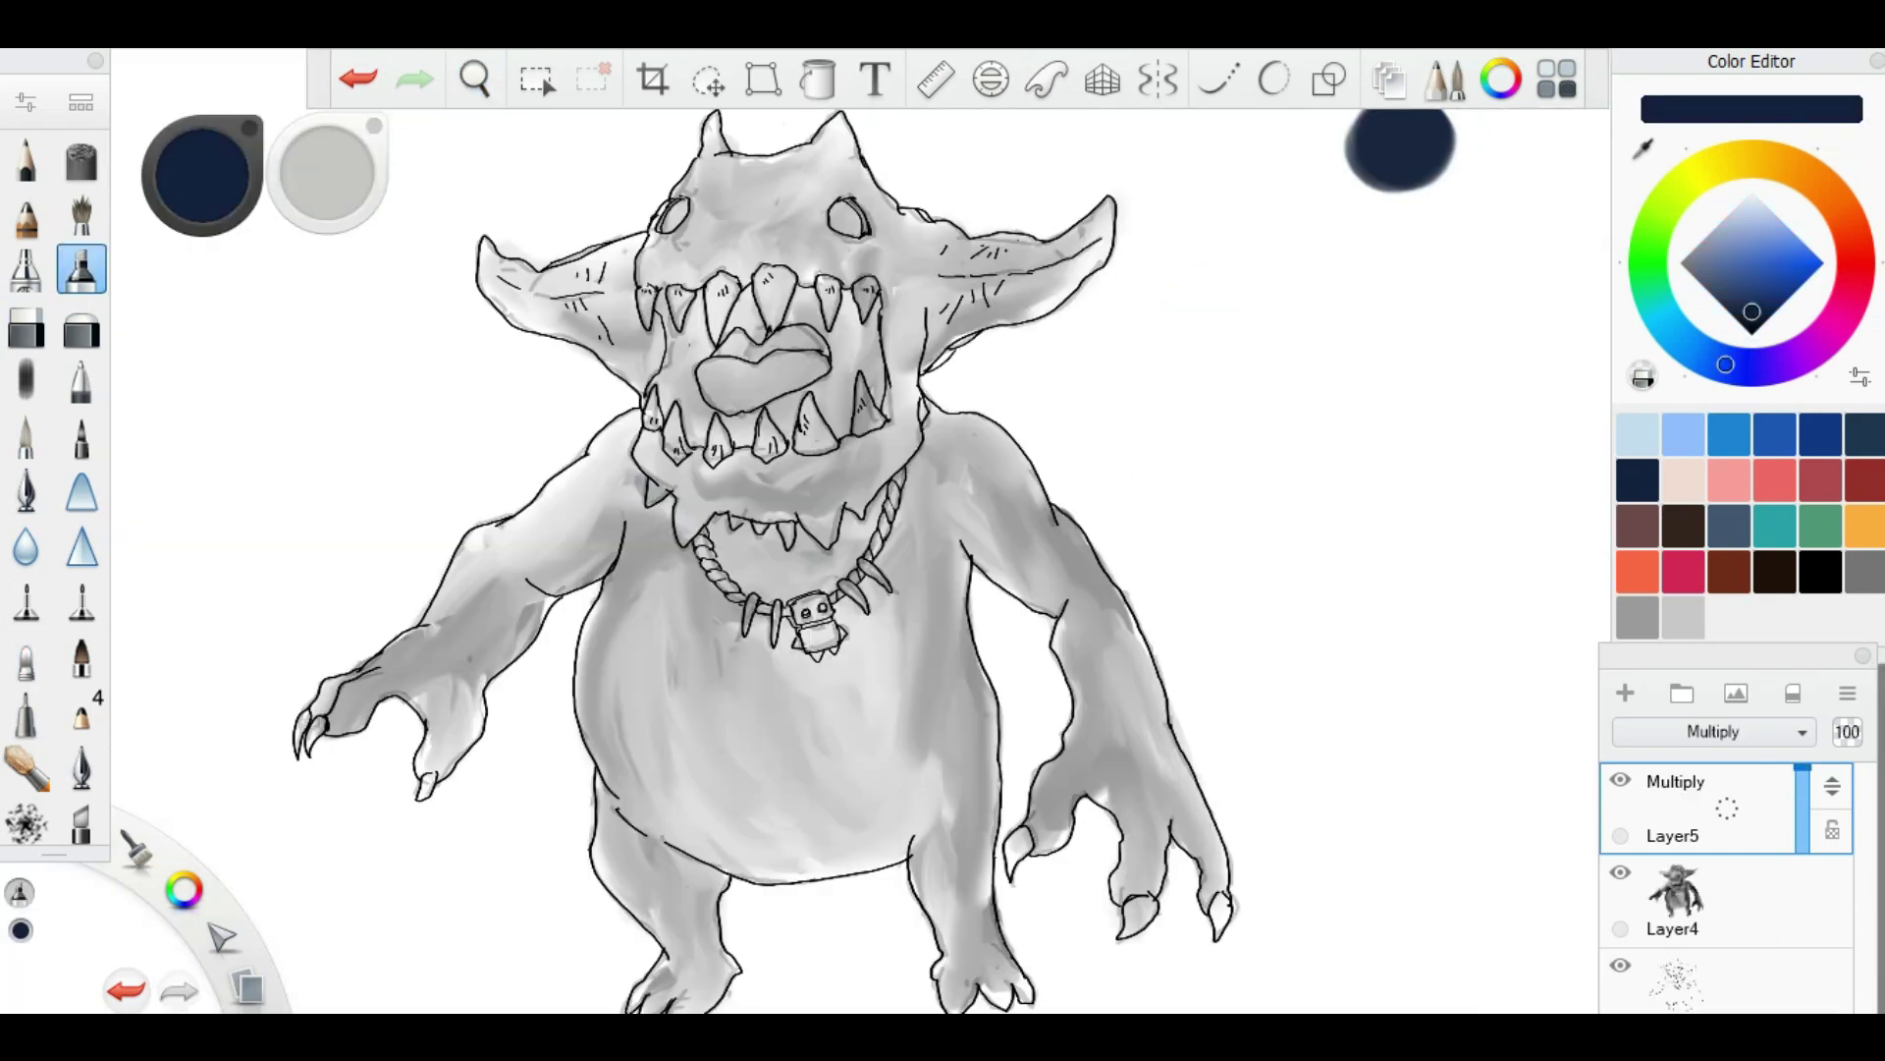
drag(604, 471, 344, 678)
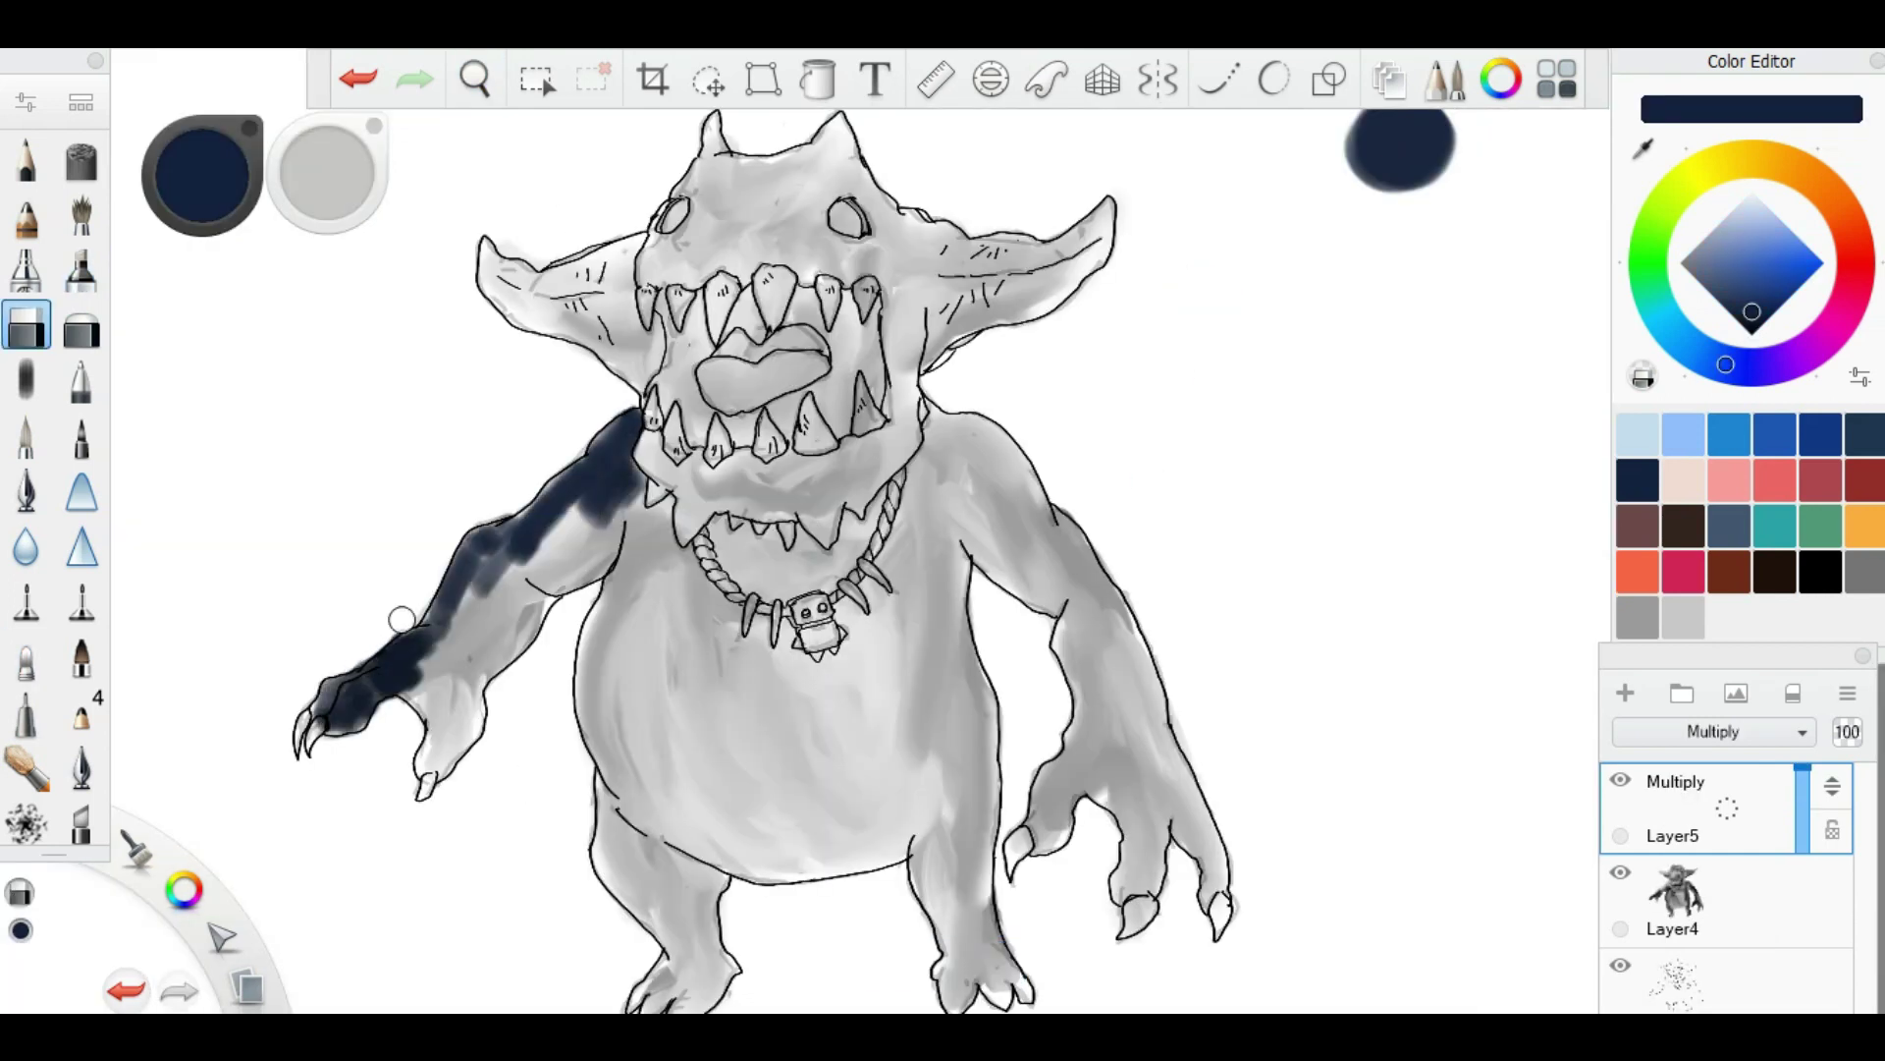
mouse_move(471, 609)
mouse_down()
mouse_move(619, 520)
mouse_move(619, 677)
mouse_up()
drag(619, 569, 599, 776)
Step: Paint the left side of the chest and the area inside the necklace dark navy, keeping the necklace clear
mouse_move(667, 496)
mouse_down()
mouse_move(717, 628)
mouse_move(648, 834)
mouse_move(711, 538)
mouse_move(791, 584)
mouse_up()
click(869, 687)
scroll(786, 550, up, 2)
scroll(917, 496, up, 2)
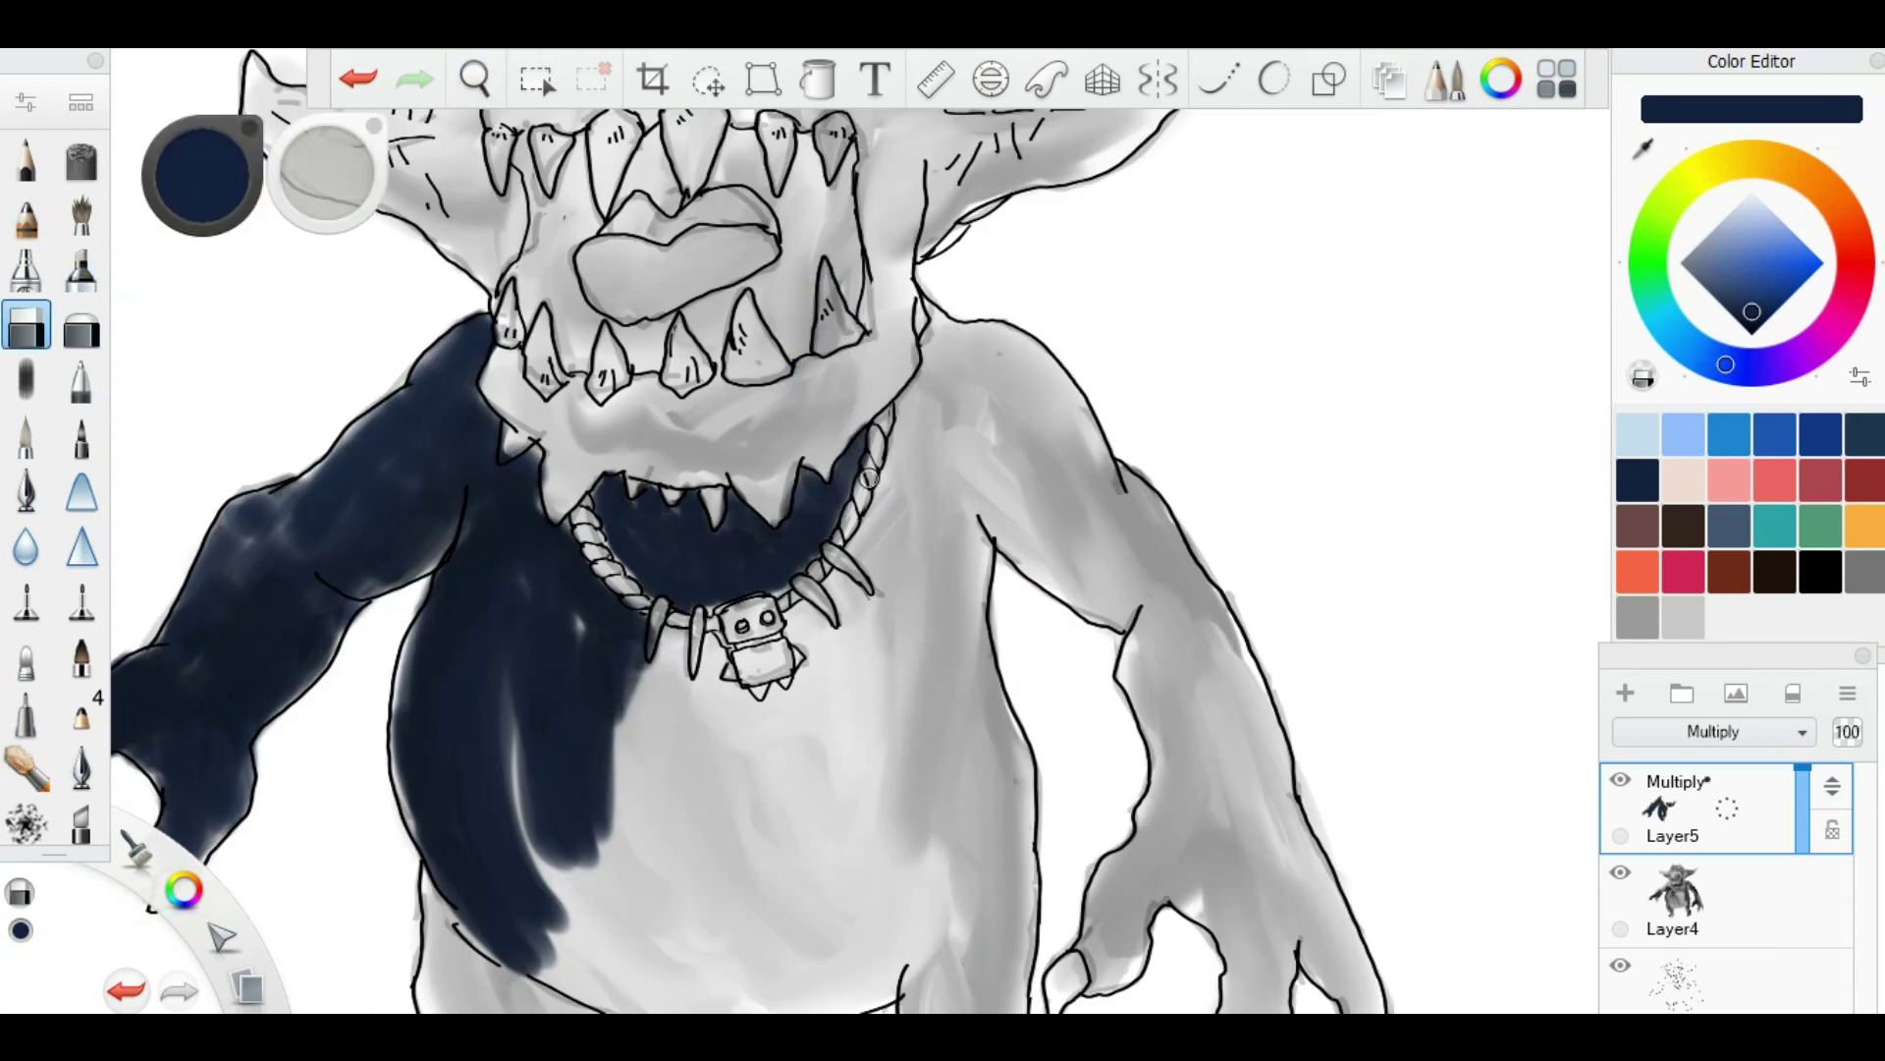
Step: Paint the right shoulder, upper arm and right side of the chest dark navy
click(81, 267)
mouse_move(933, 353)
mouse_down()
mouse_move(914, 550)
mouse_move(982, 461)
mouse_up()
mouse_move(982, 324)
mouse_down()
mouse_move(1120, 491)
mouse_move(883, 687)
mouse_up()
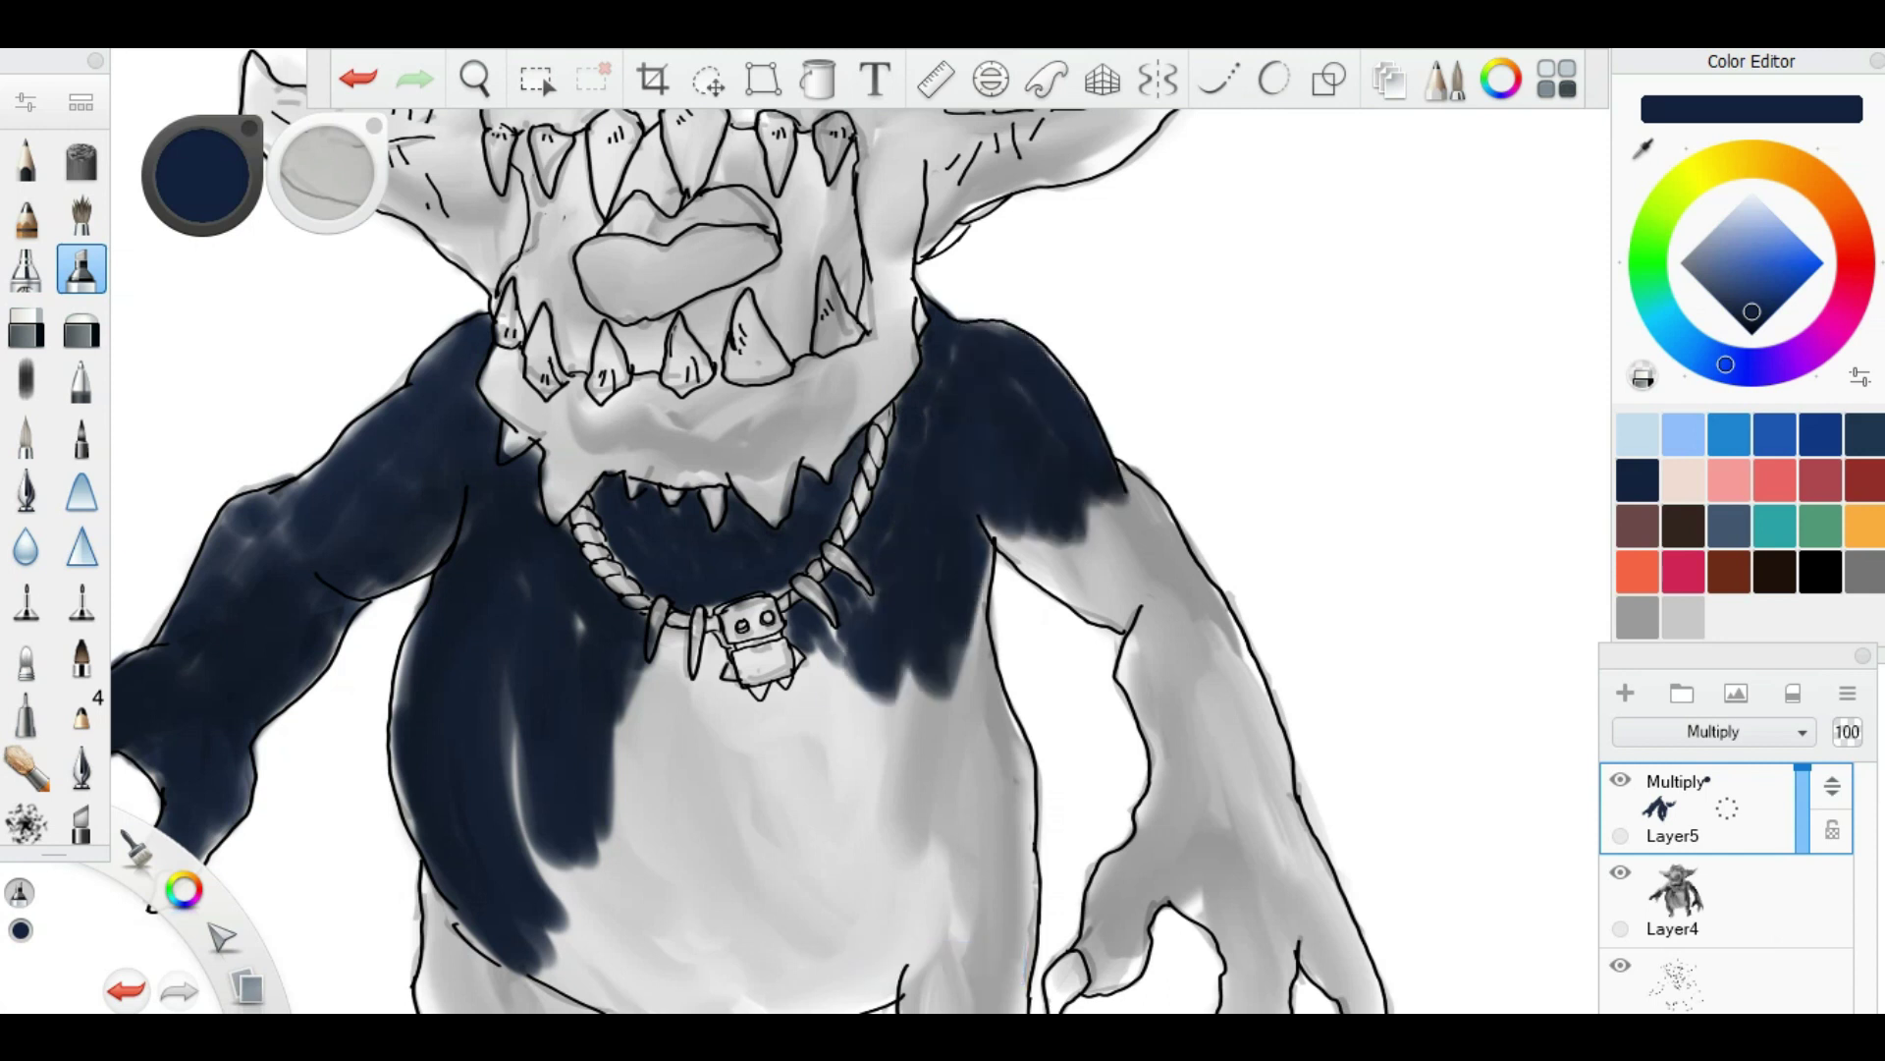
drag(884, 614, 864, 746)
drag(982, 506, 1139, 608)
scroll(918, 496, up, 2)
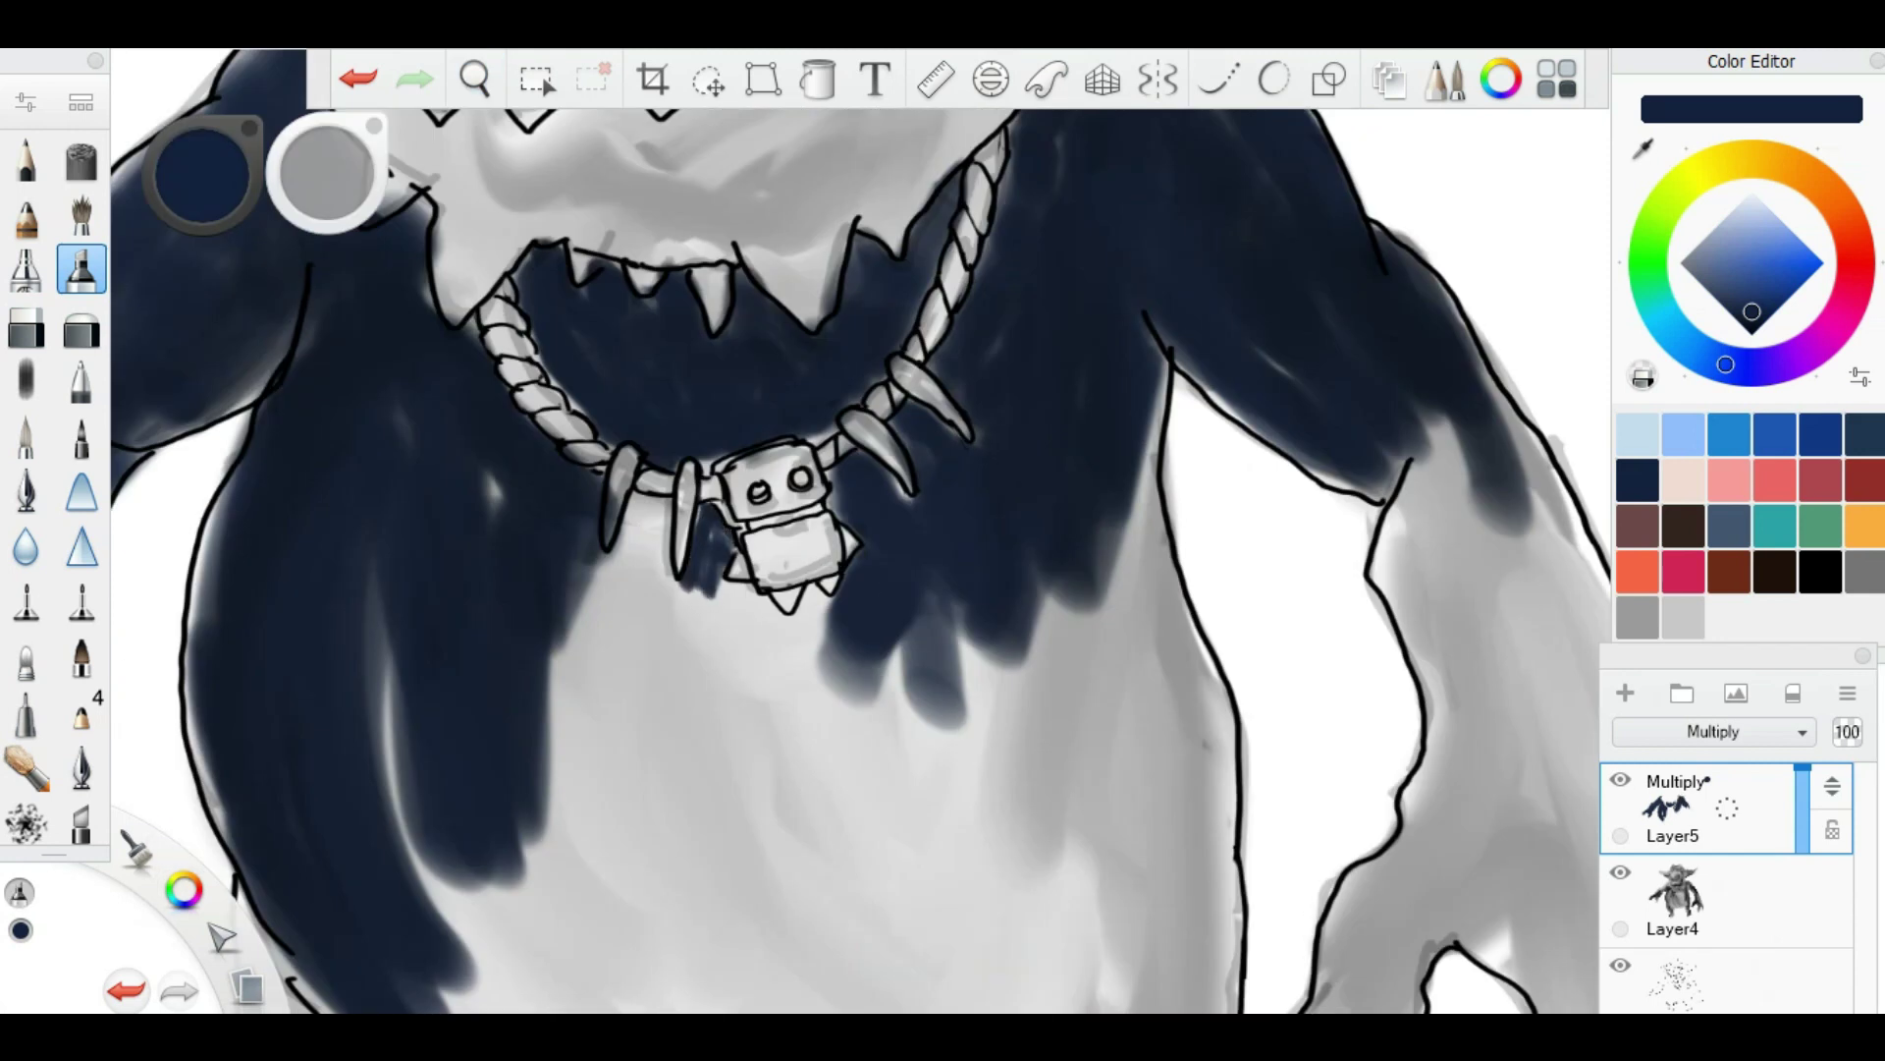
Step: Carry the dark navy around the pendant and down over the belly and the torso's right edge
drag(677, 491, 579, 717)
drag(687, 560, 550, 844)
drag(687, 589, 844, 668)
drag(1159, 324, 1110, 619)
drag(1227, 451, 1198, 815)
key(space)
drag(943, 530, 884, 472)
drag(687, 511, 864, 864)
drag(638, 462, 442, 883)
key(space)
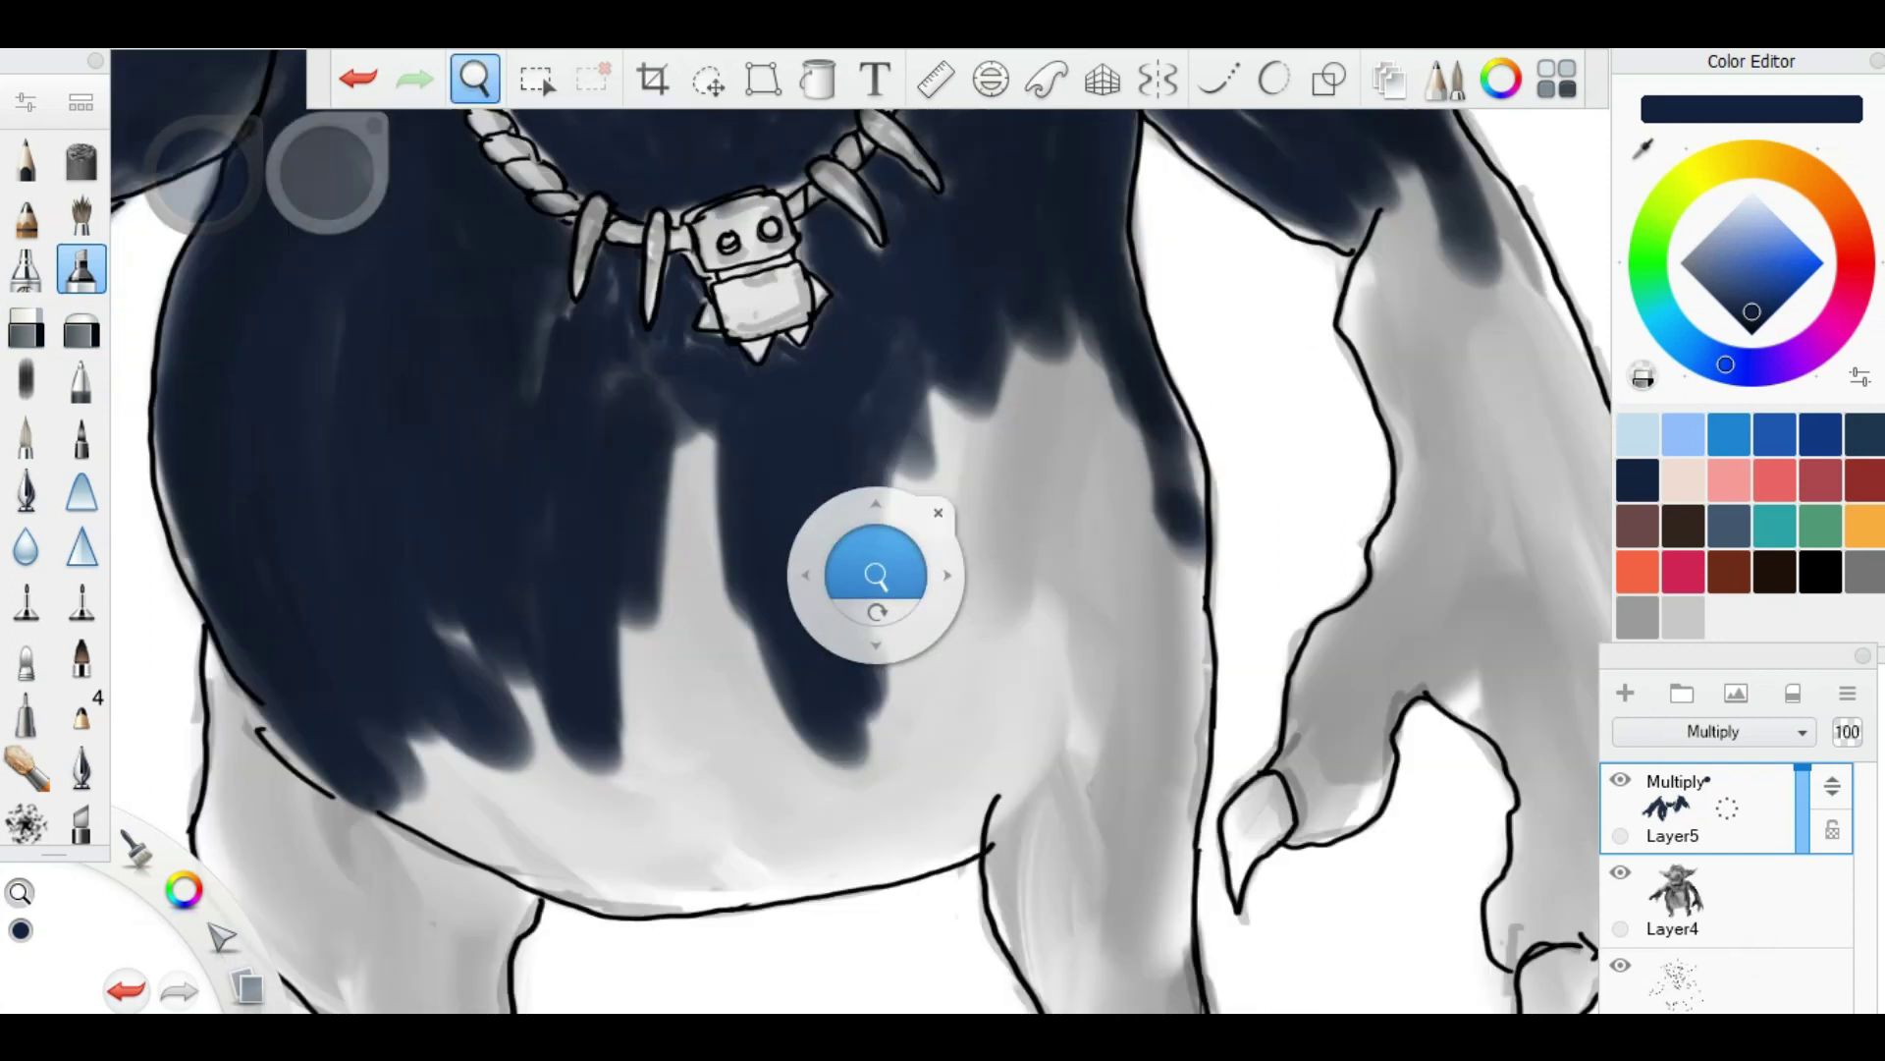
Step: Fill the remaining gaps in the lower belly and the right side of the torso with dark navy
drag(872, 569, 872, 511)
drag(786, 501, 844, 727)
drag(727, 609, 648, 726)
drag(943, 462, 884, 697)
scroll(942, 530, up, 2)
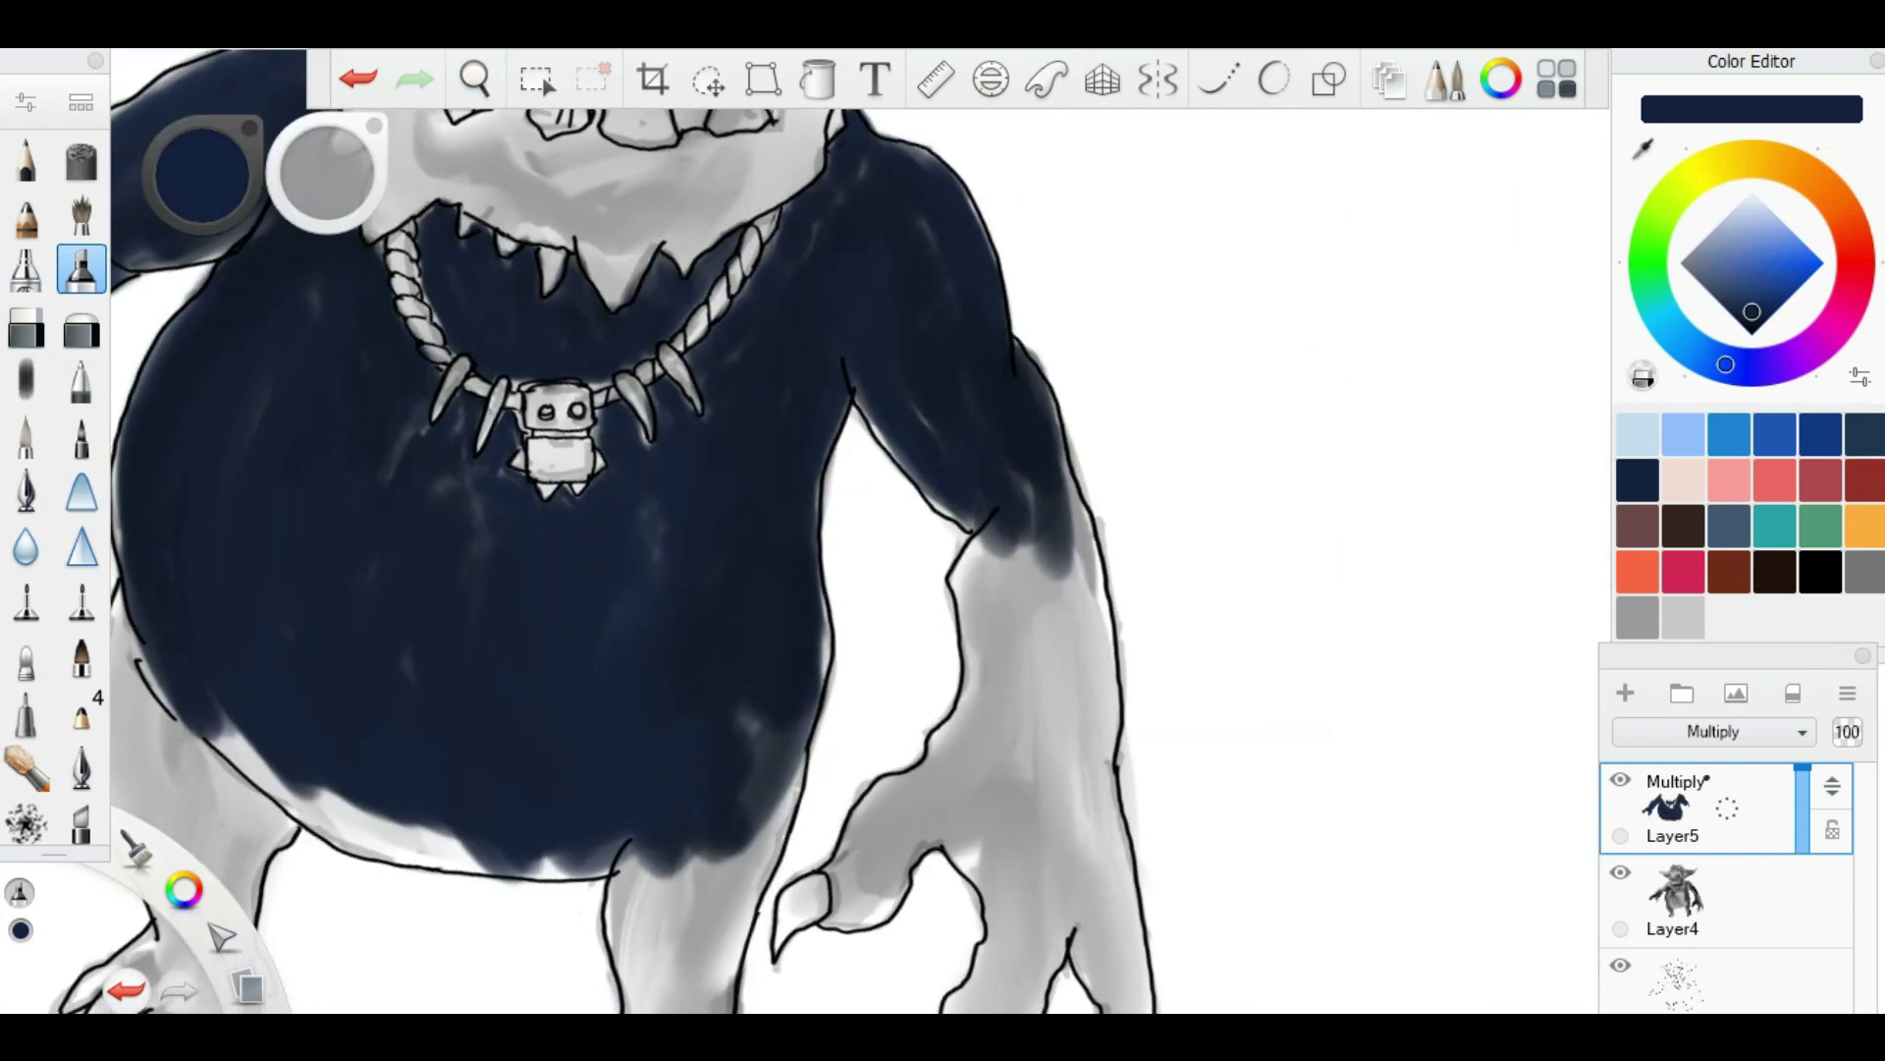
Step: Paint the right forearm and hand dark navy down to the fingers, leaving the claws uncoloured
drag(982, 476, 1031, 707)
scroll(942, 530, up, 1)
drag(1090, 353, 1100, 786)
drag(982, 570, 1080, 795)
drag(884, 639, 864, 815)
drag(982, 717, 1031, 854)
drag(943, 589, 943, 501)
drag(963, 707, 1080, 884)
drag(1109, 354, 1129, 884)
Step: Paint both legs and the right foot dark navy
scroll(943, 531, down, 3)
scroll(943, 530, up, 3)
drag(550, 638, 589, 815)
drag(521, 727, 648, 883)
drag(1110, 334, 1129, 668)
mouse_move(1050, 569)
mouse_down()
mouse_move(1032, 825)
mouse_move(1080, 845)
mouse_up()
drag(1120, 589, 1139, 844)
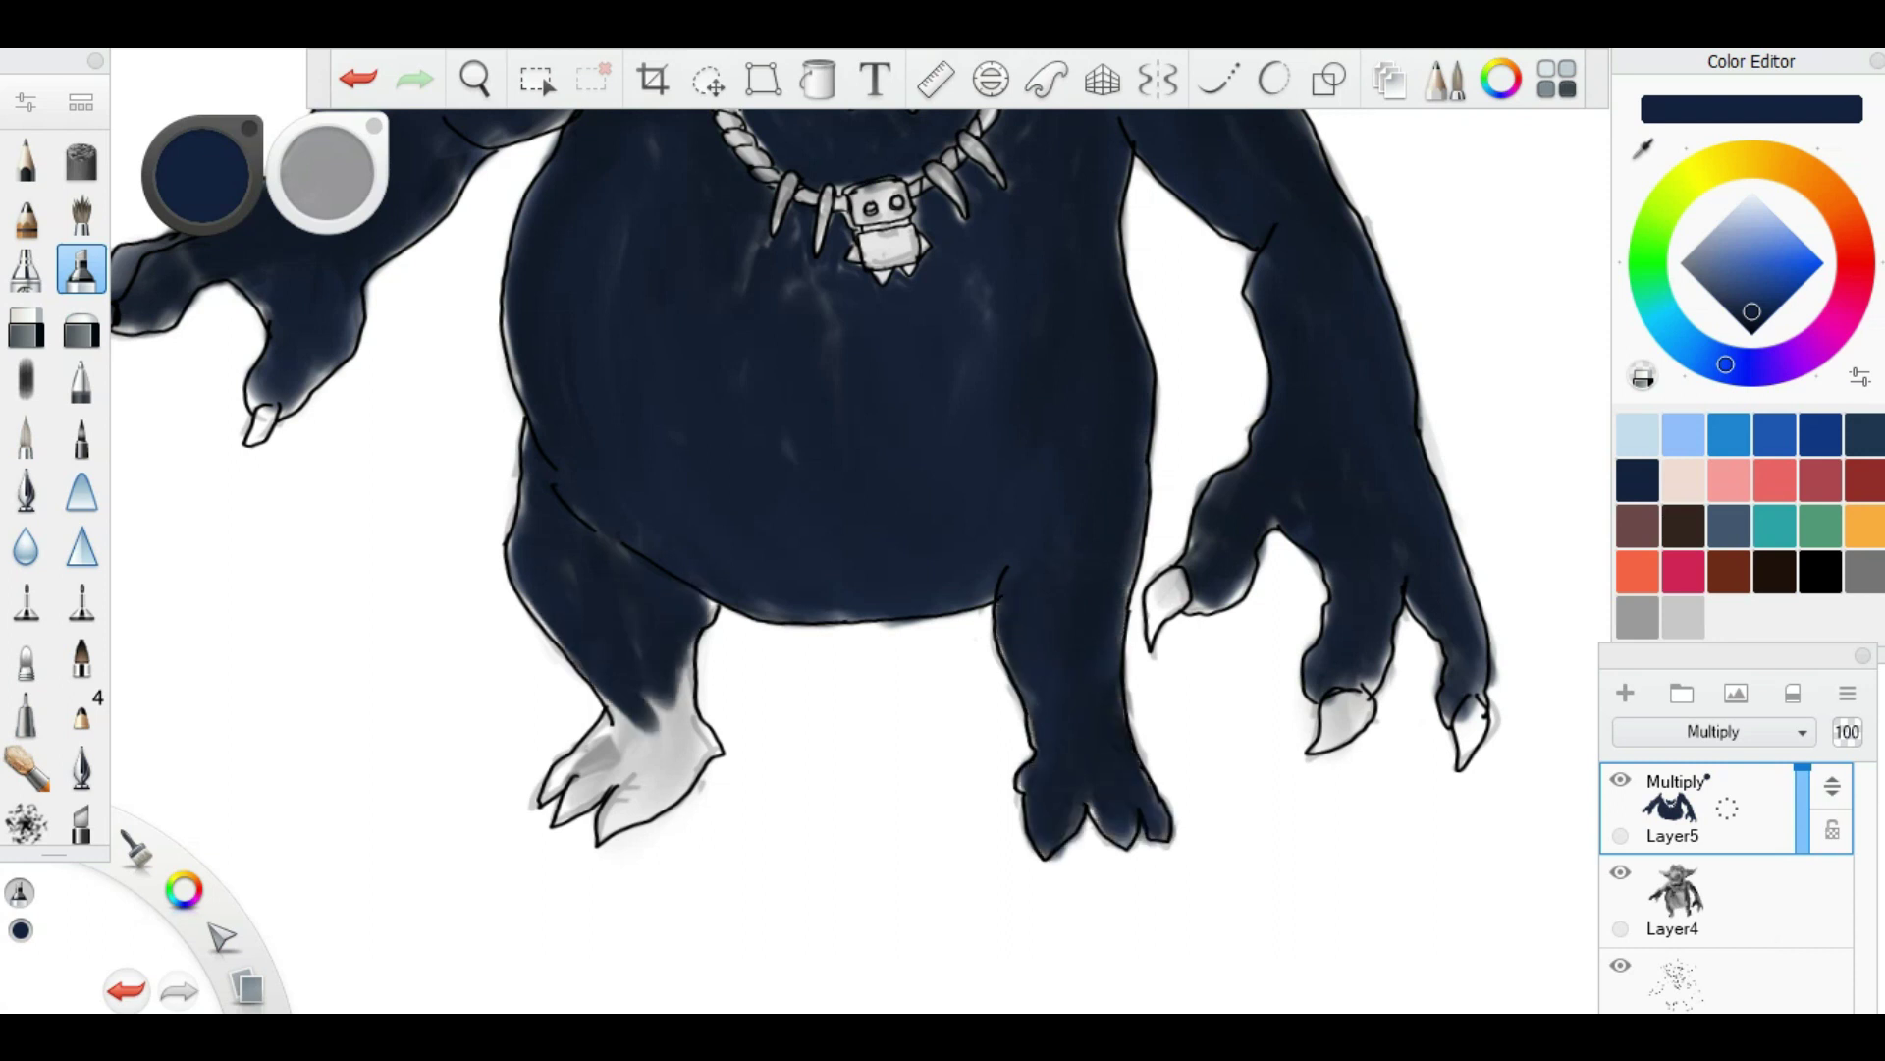
Step: Fill the left foot with dark navy and erase colour that spills past the outlines
drag(688, 599, 648, 806)
drag(550, 717, 639, 835)
drag(687, 727, 628, 835)
key(e)
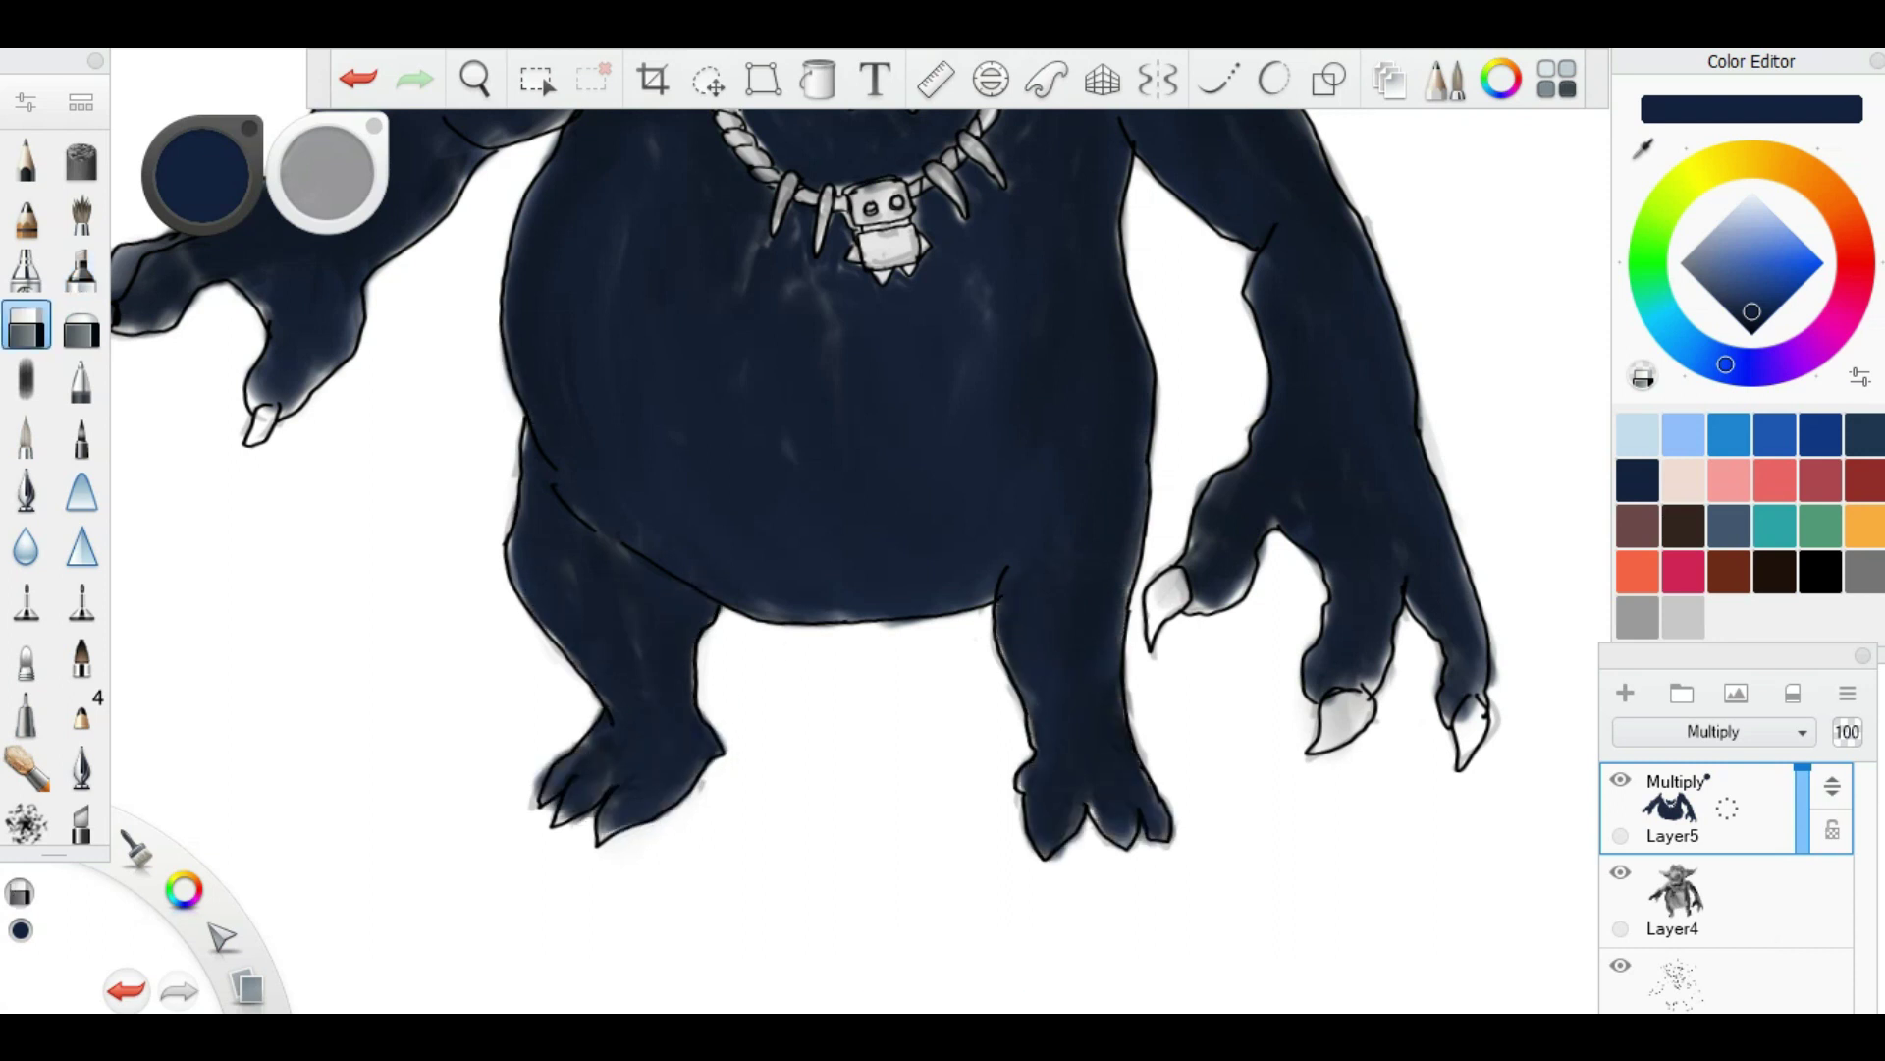
drag(387, 674, 825, 479)
key(e)
mouse_move(986, 460)
mouse_down()
mouse_move(1137, 695)
mouse_move(1236, 636)
mouse_move(1157, 590)
mouse_move(1215, 550)
mouse_move(1215, 373)
mouse_up()
key(e)
key(e)
Step: Paint the head and the left ear medium grey on the Multiply layer
click(82, 268)
drag(889, 201, 726, 383)
scroll(874, 491, up, 2)
drag(943, 255, 982, 510)
mouse_move(1021, 432)
mouse_down()
mouse_move(727, 295)
mouse_move(550, 550)
mouse_move(315, 589)
mouse_up()
drag(462, 540, 628, 697)
Step: Extend the medium grey over the jaw, teeth and right ear, tidying the edges with the eraser
drag(589, 766, 649, 923)
drag(961, 819, 961, 716)
drag(707, 766, 854, 874)
drag(805, 677, 884, 859)
mouse_move(855, 658)
mouse_down()
mouse_move(962, 865)
mouse_move(1080, 530)
mouse_move(1433, 315)
mouse_up()
mouse_move(1306, 413)
mouse_down()
mouse_move(992, 236)
mouse_move(1159, 334)
mouse_up()
click(26, 327)
click(81, 268)
drag(531, 564, 608, 634)
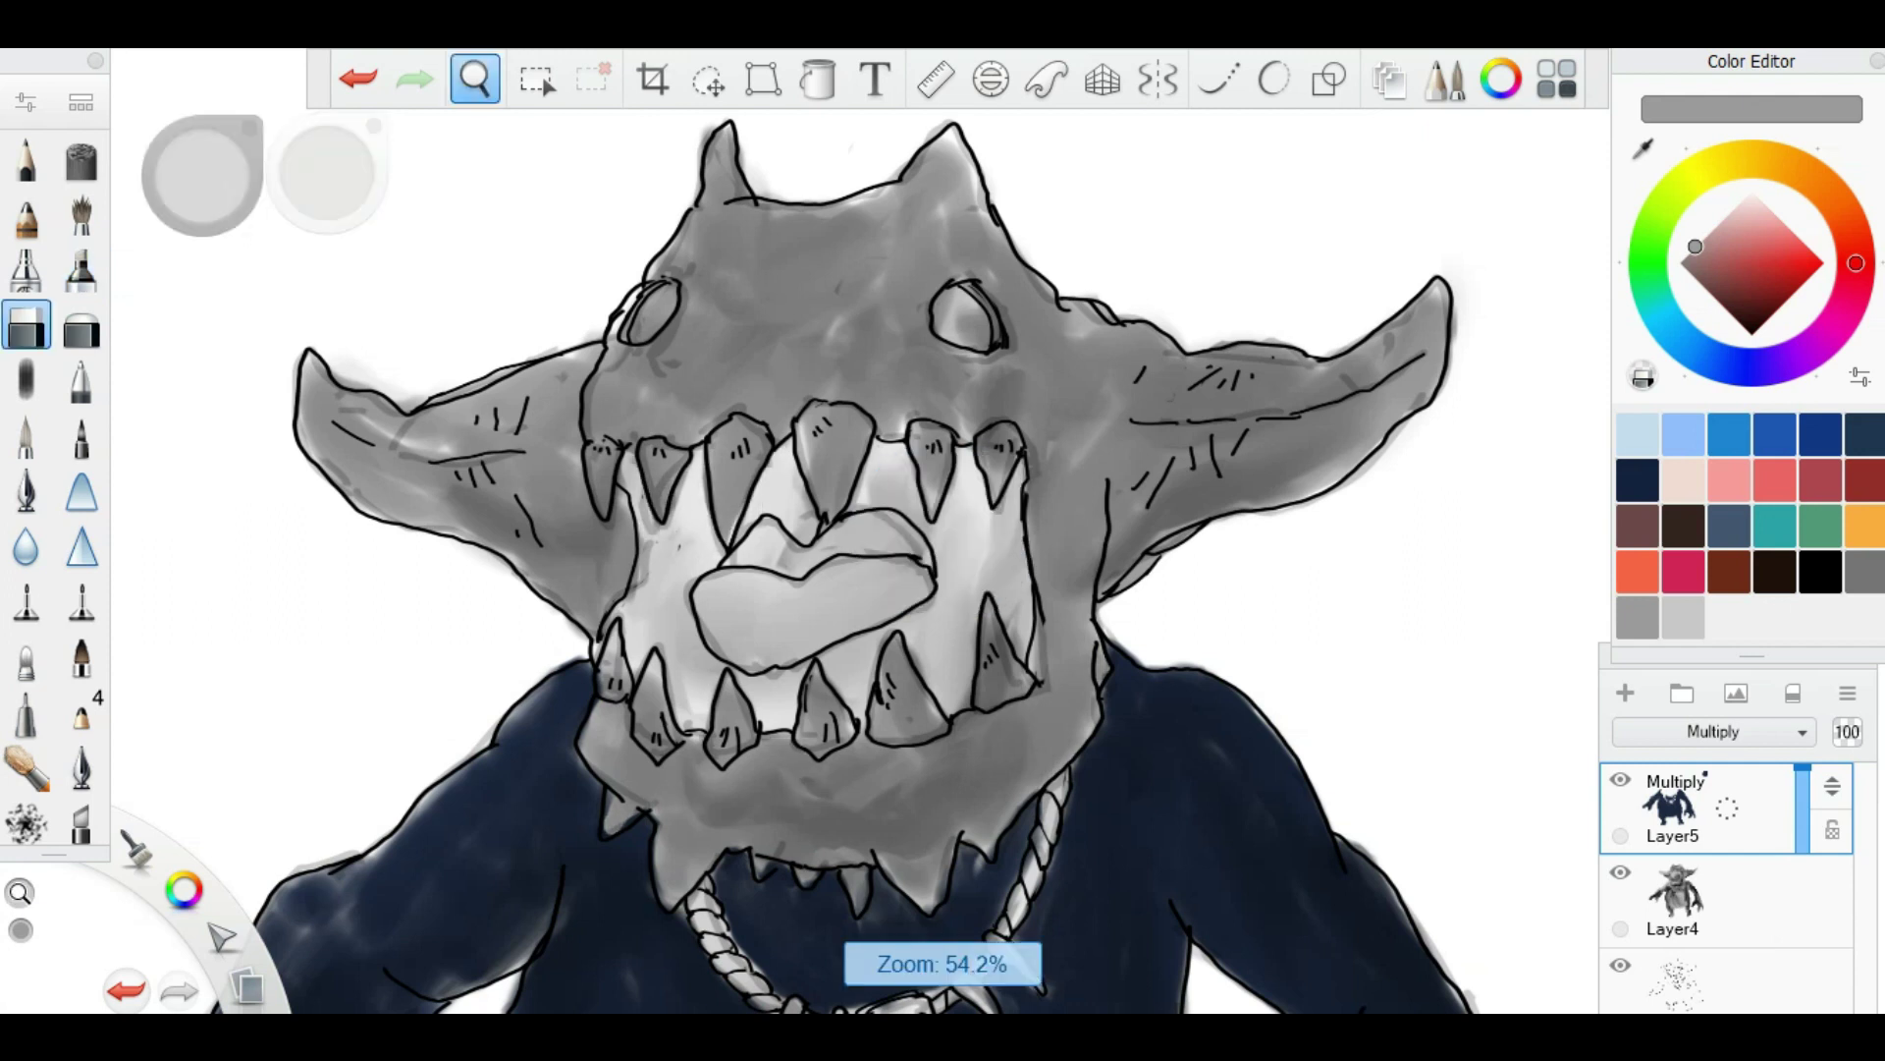
Step: Paint the necklace's twisted rope dark brown
scroll(854, 550, down, 3)
click(1683, 526)
scroll(854, 550, up, 5)
click(81, 269)
drag(884, 555, 776, 801)
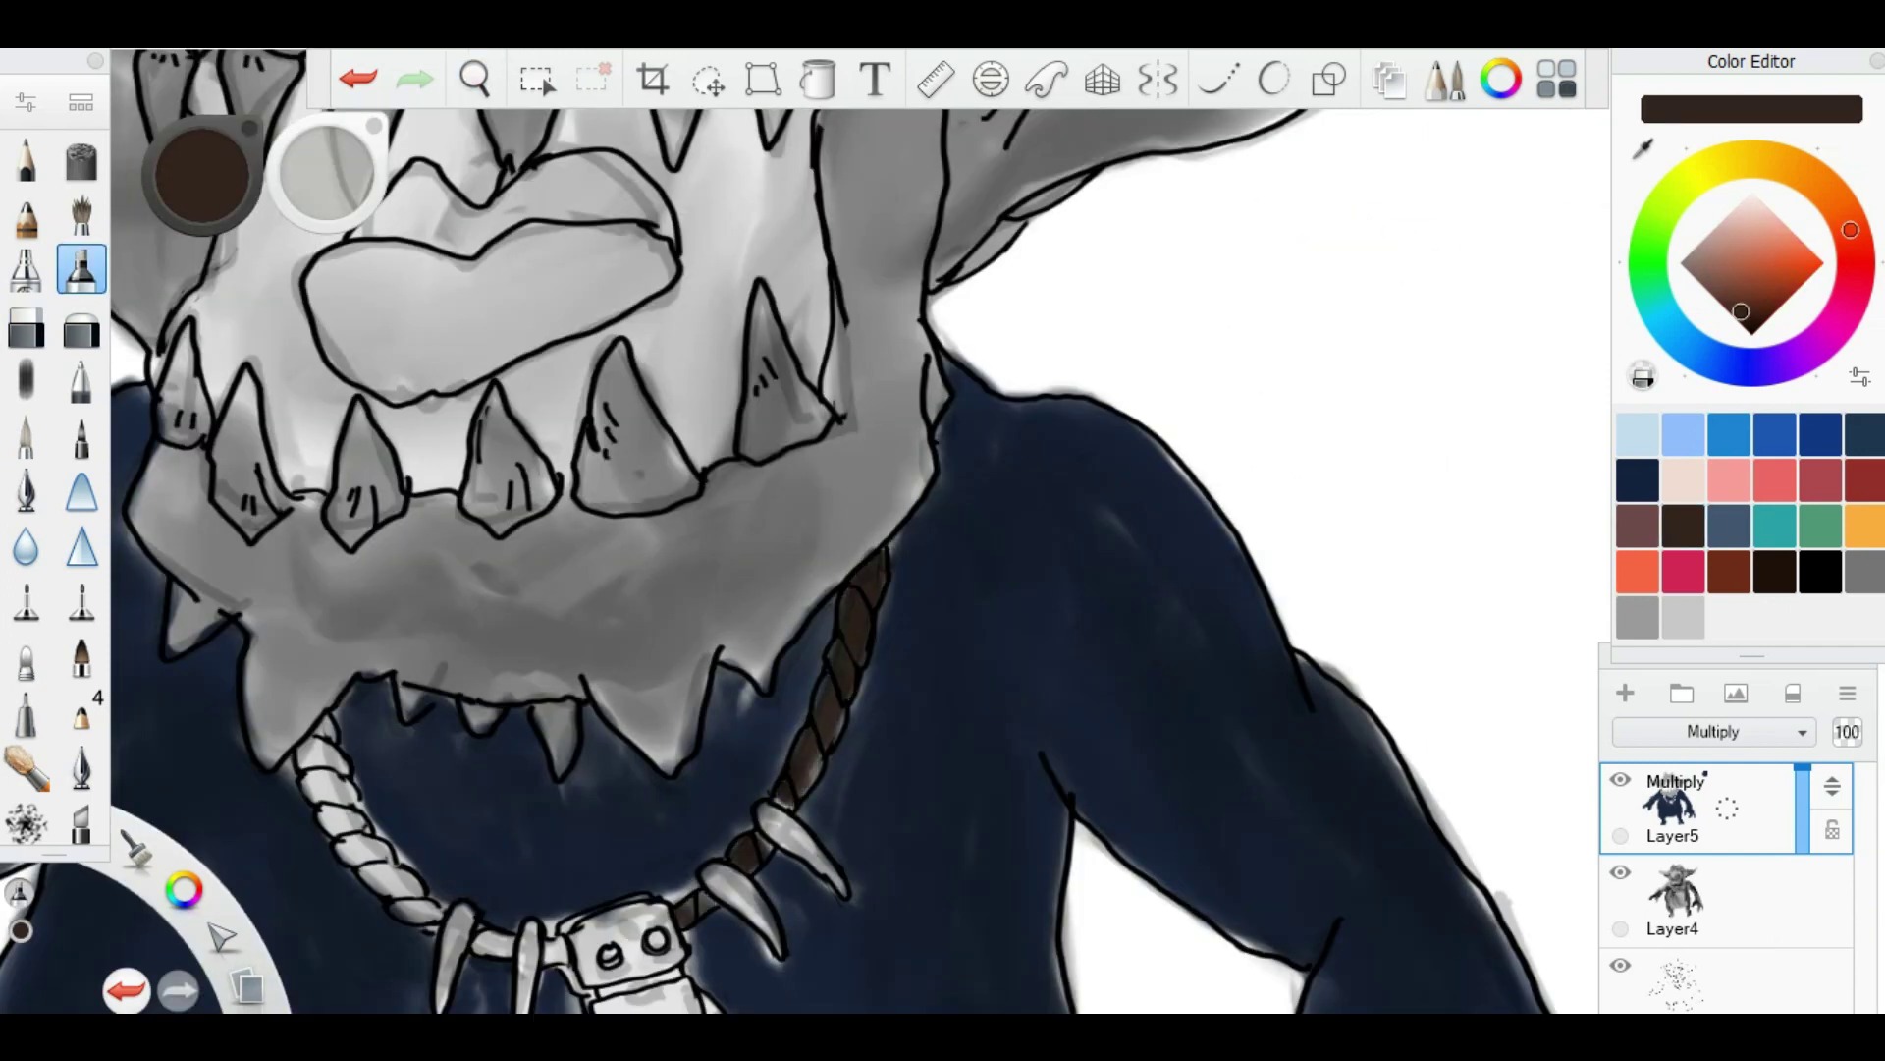
scroll(854, 550, down, 3)
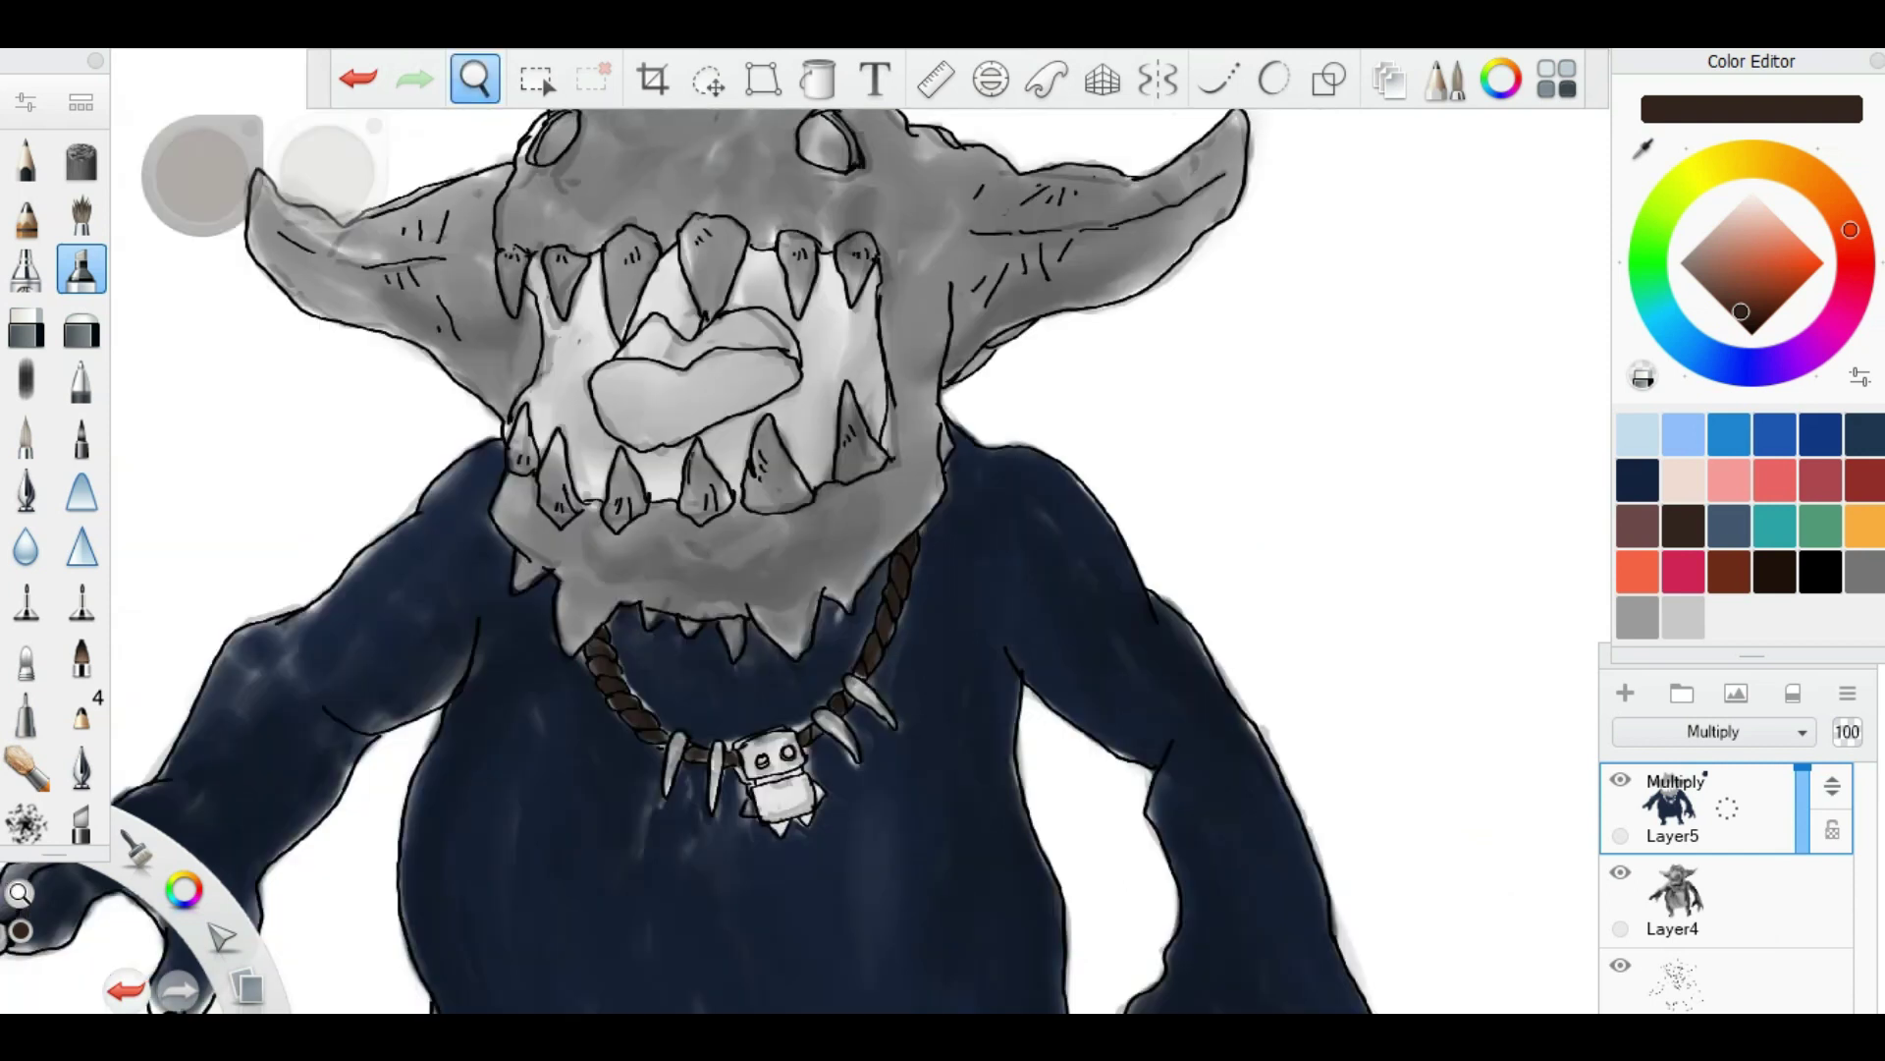
Step: Mix a golden yellow and paint the pendant and the necklace's fang beads with it
drag(1850, 229, 1717, 164)
click(1793, 265)
scroll(854, 549, up, 5)
drag(634, 705, 727, 800)
mouse_move(422, 835)
mouse_down()
mouse_move(501, 913)
mouse_move(530, 884)
mouse_up()
scroll(855, 549, down, 3)
Step: Lower the opacity of the Multiply layer to 94
click(1669, 801)
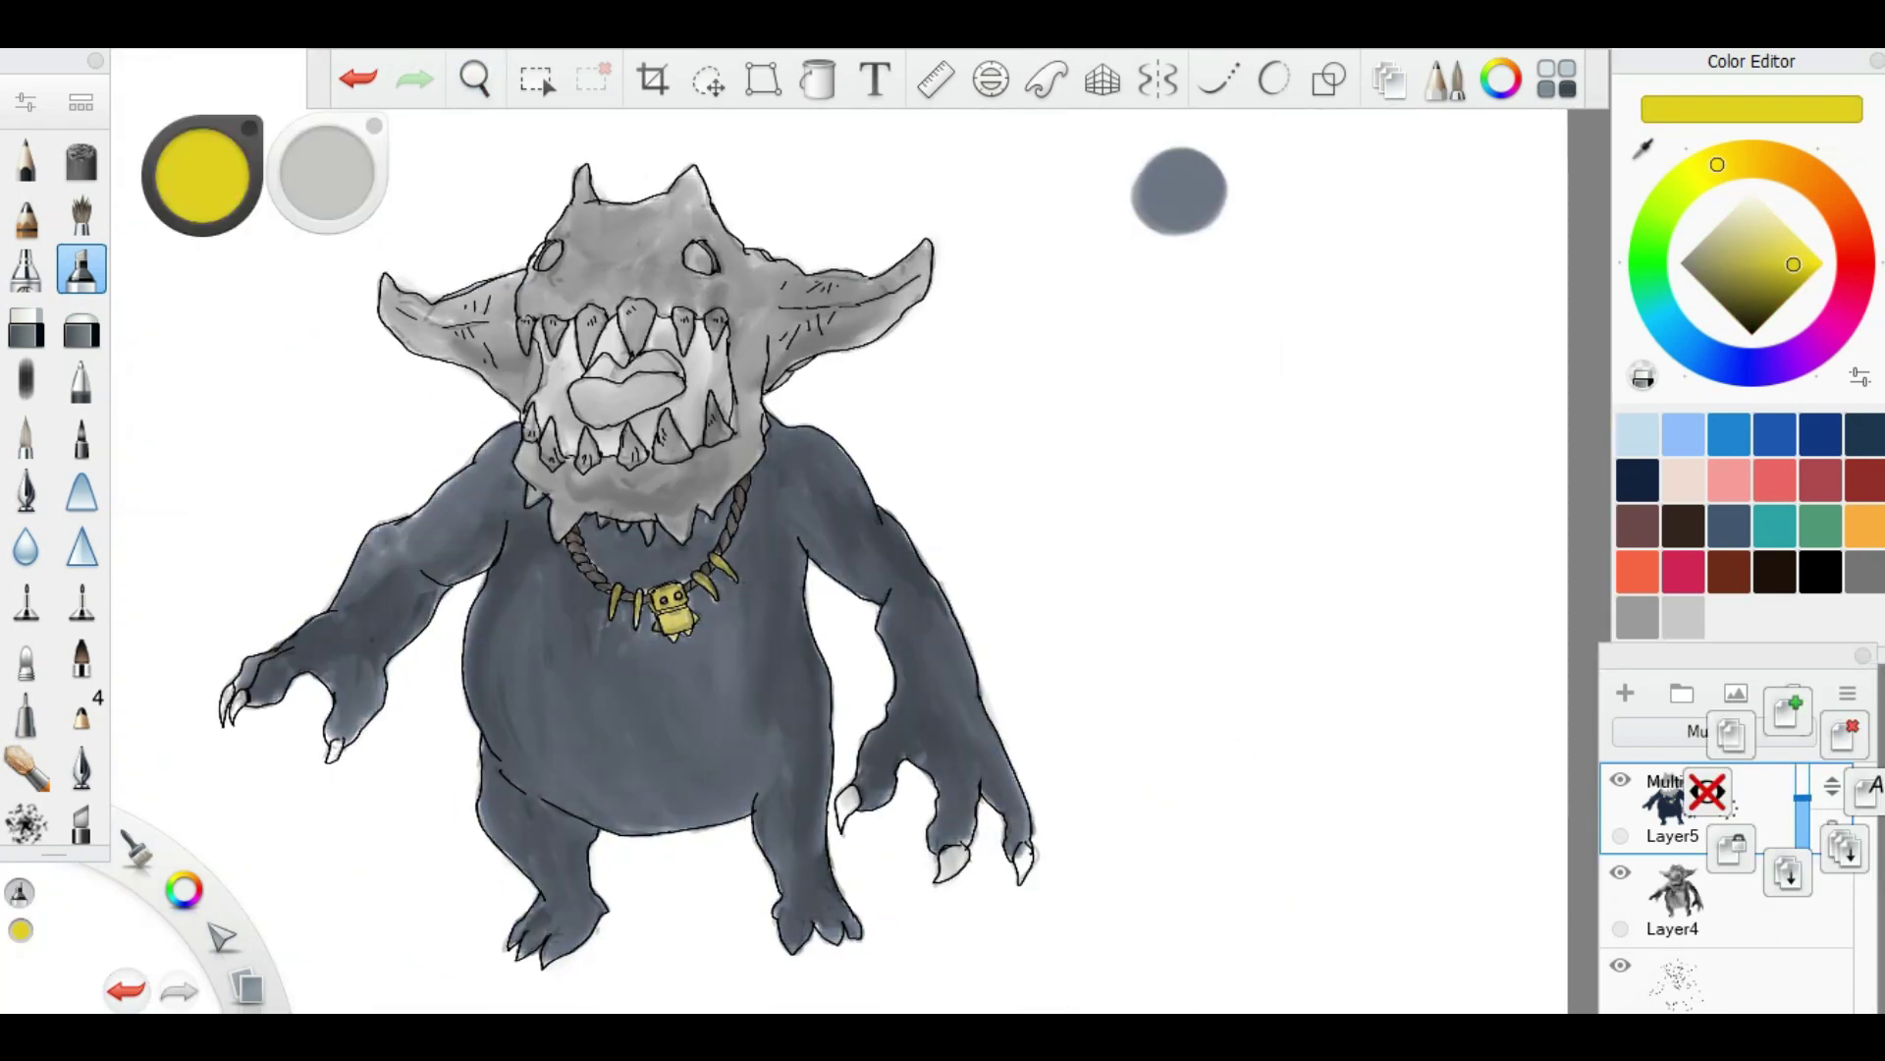
scroll(854, 550, up, 3)
scroll(854, 550, down, 3)
scroll(855, 550, up, 1)
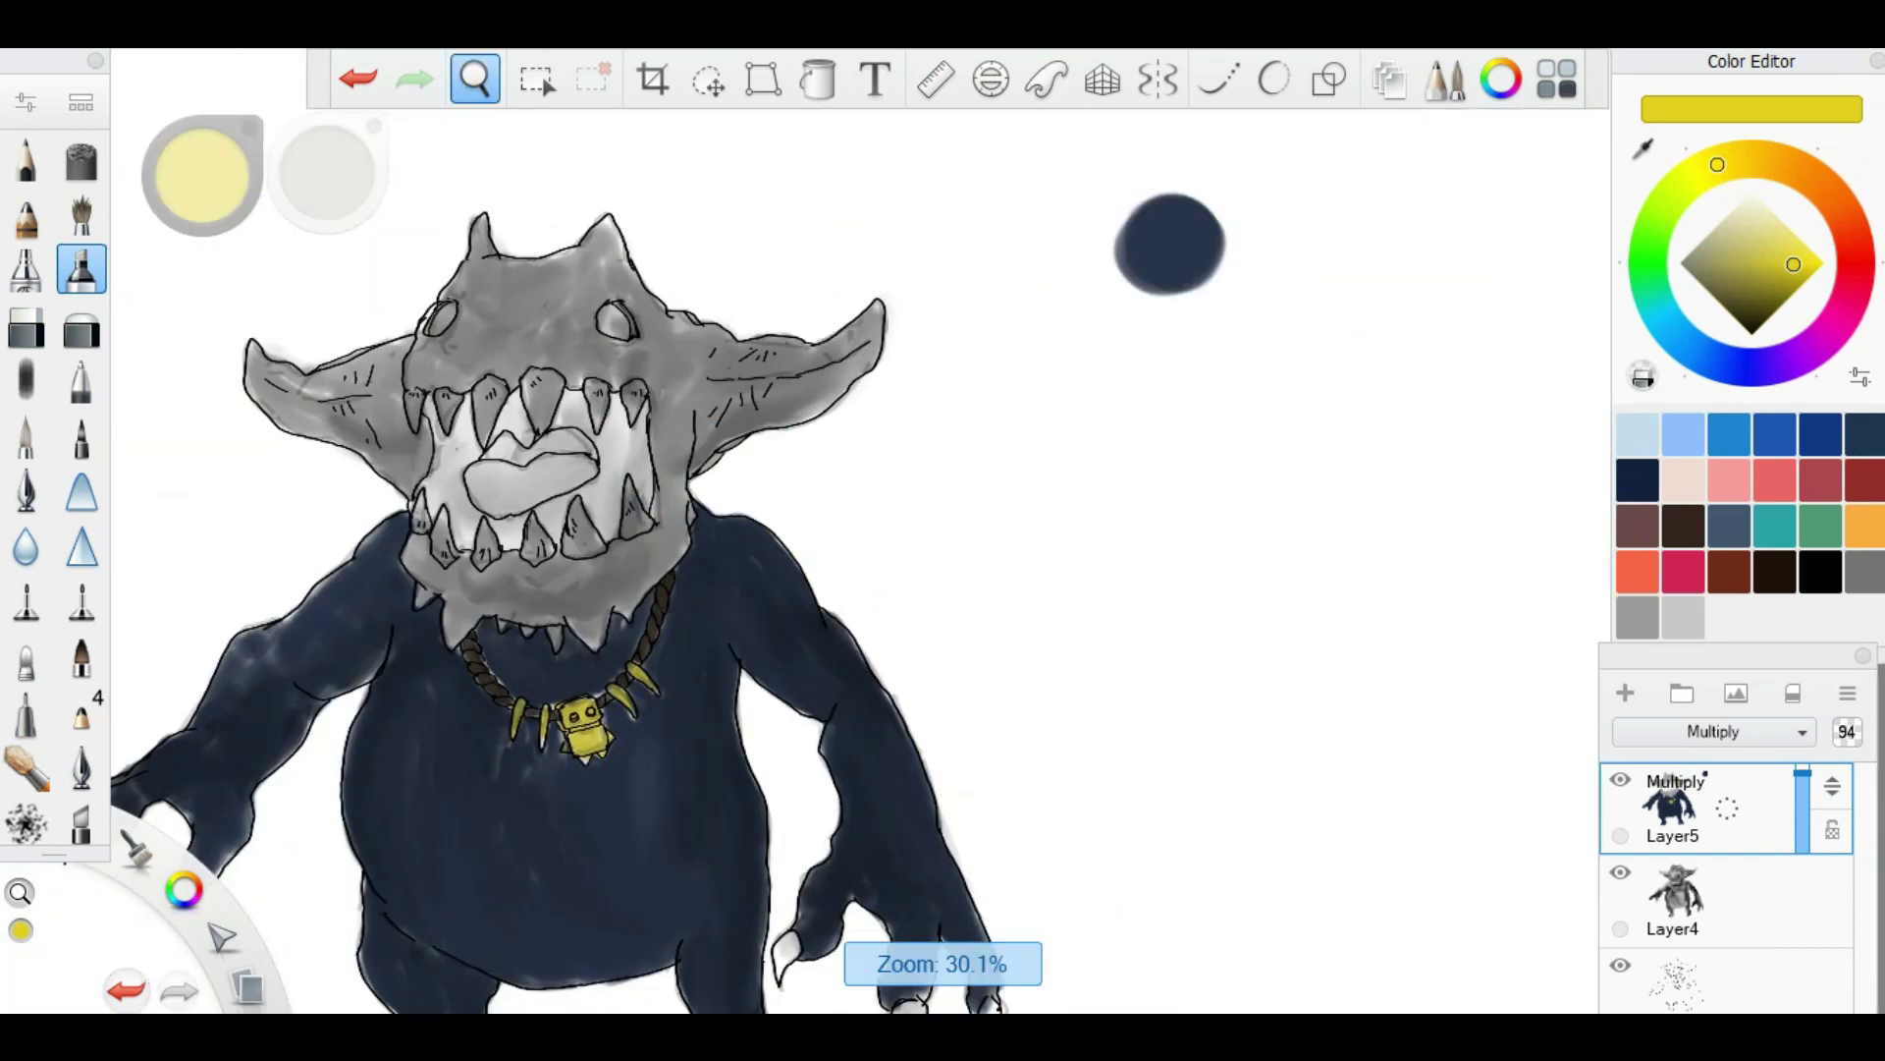
drag(724, 661, 1079, 745)
Step: Touch up the body colour with the eraser and paint the tongue purple
key(e)
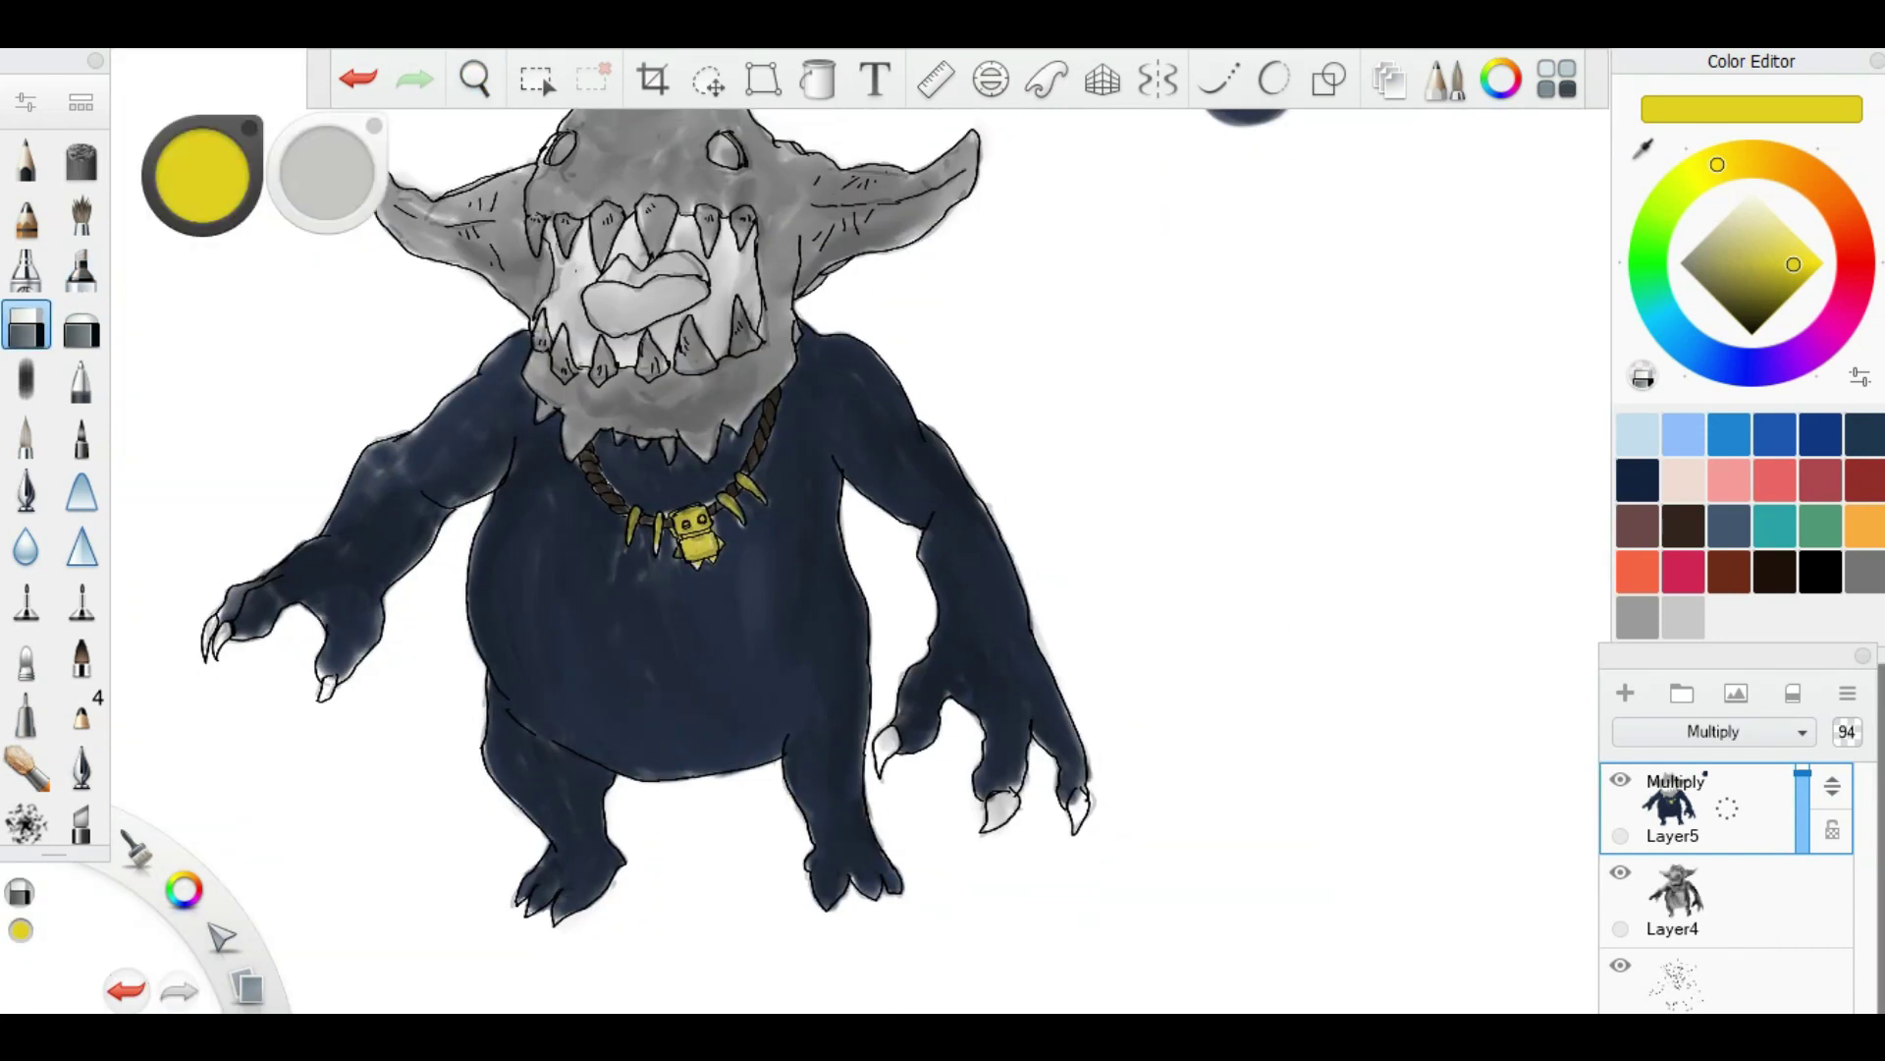
mouse_move(294, 611)
mouse_down()
mouse_move(334, 550)
mouse_move(1123, 393)
mouse_move(1080, 461)
mouse_up()
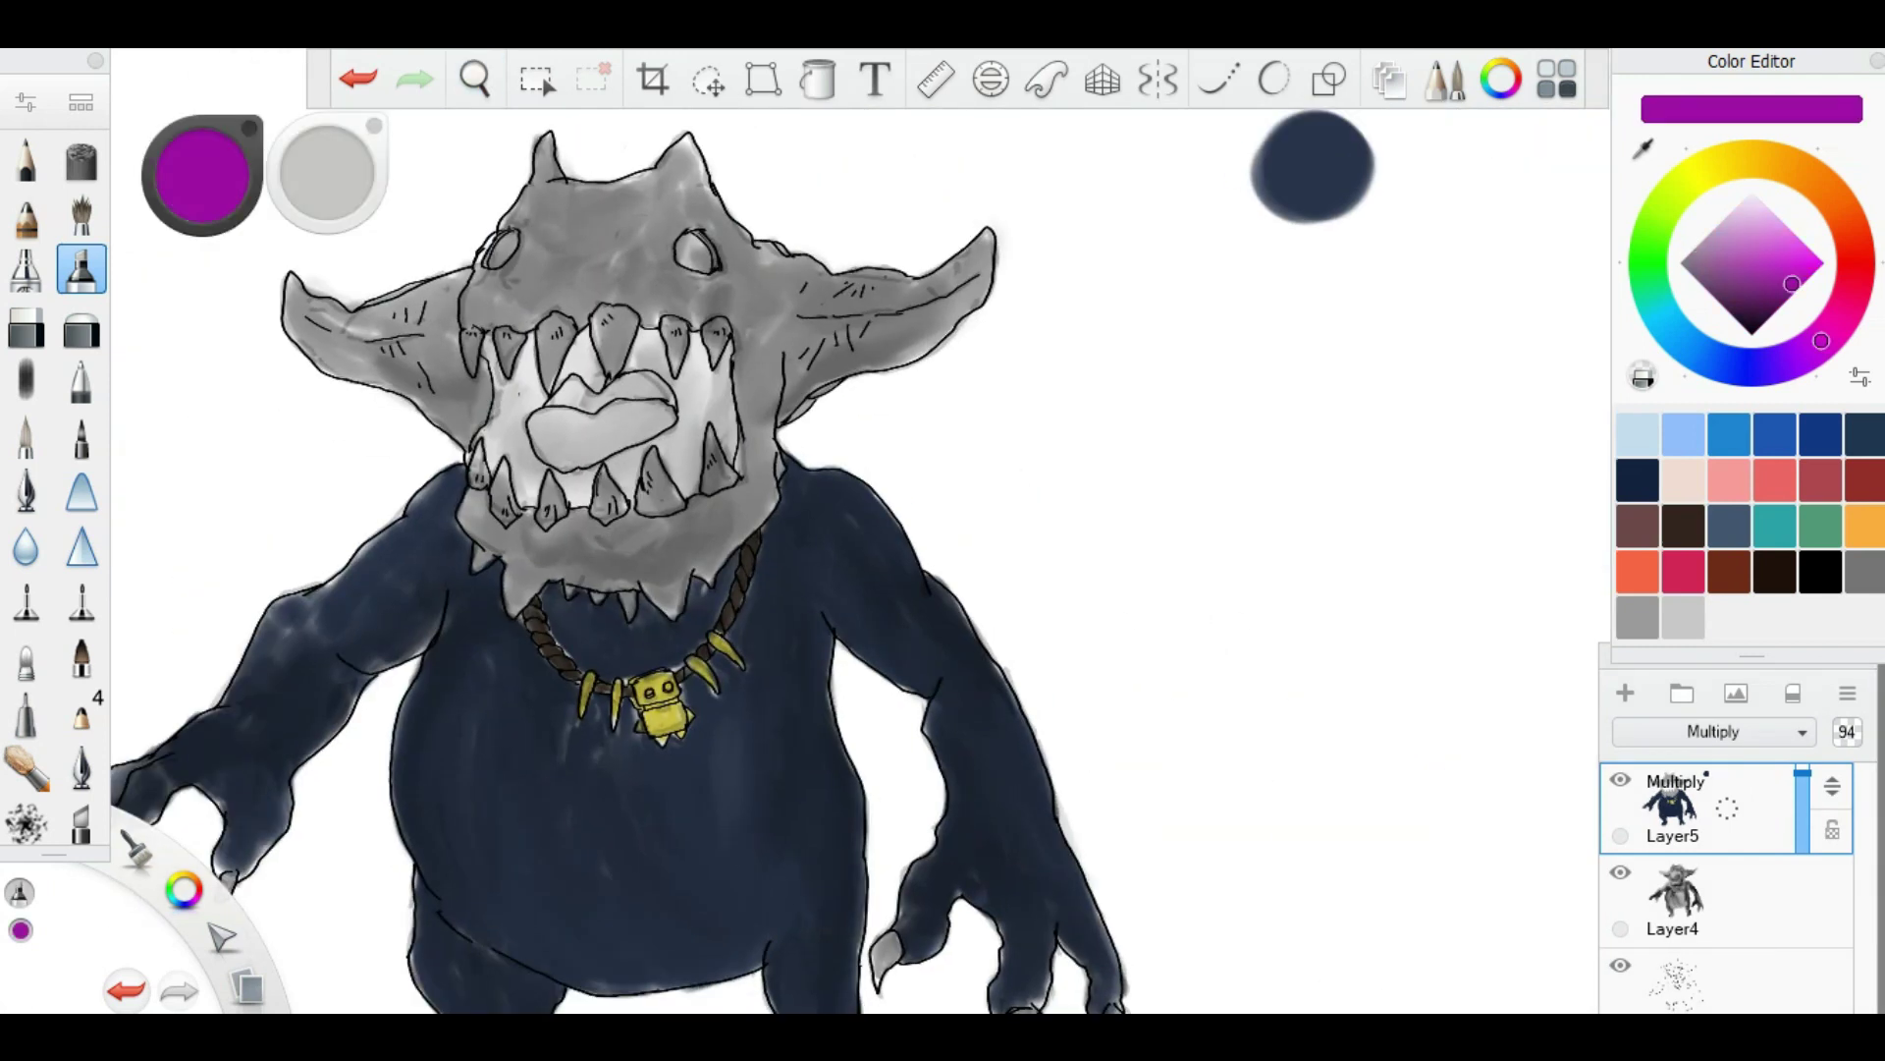
mouse_move(601, 440)
mouse_down()
mouse_move(687, 389)
mouse_move(511, 501)
mouse_move(574, 441)
mouse_up()
scroll(786, 491, down, 3)
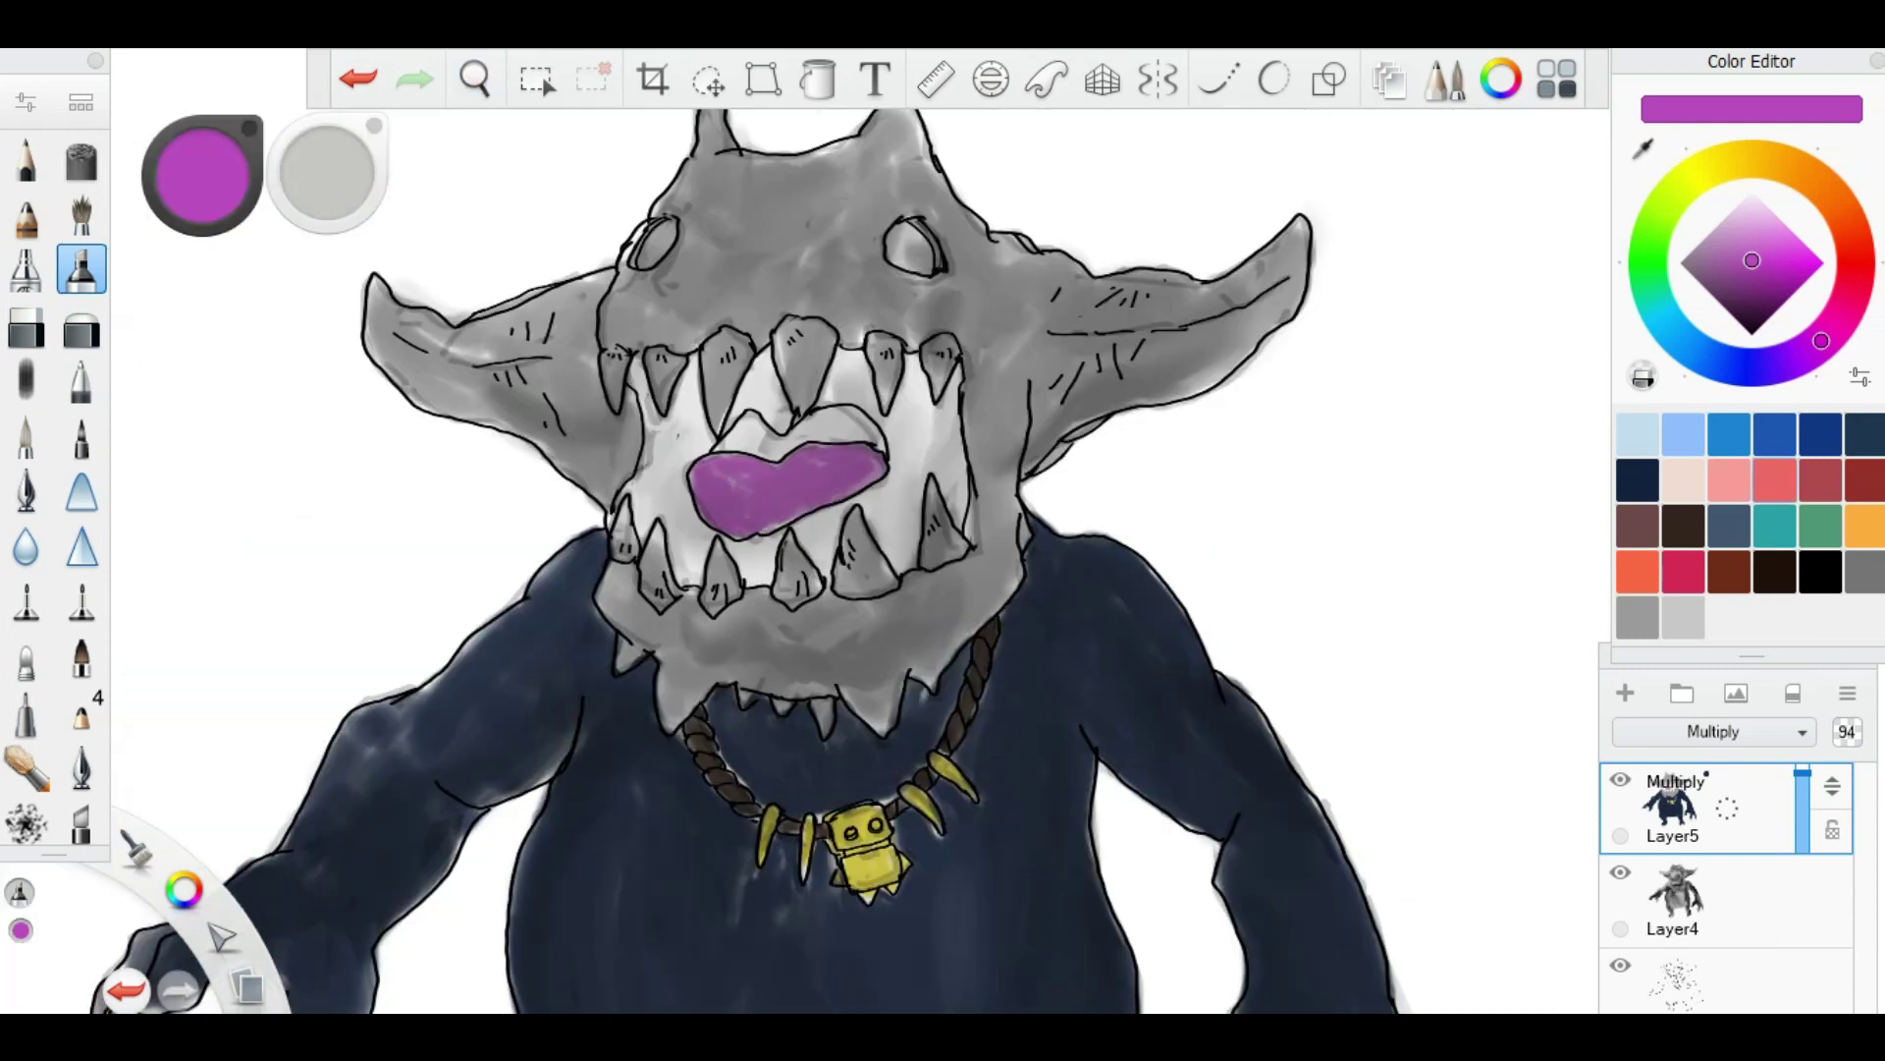
Step: Paint the inside of the mouth muted red around the tongue and teeth
click(1819, 479)
drag(756, 368, 776, 422)
drag(874, 511, 898, 574)
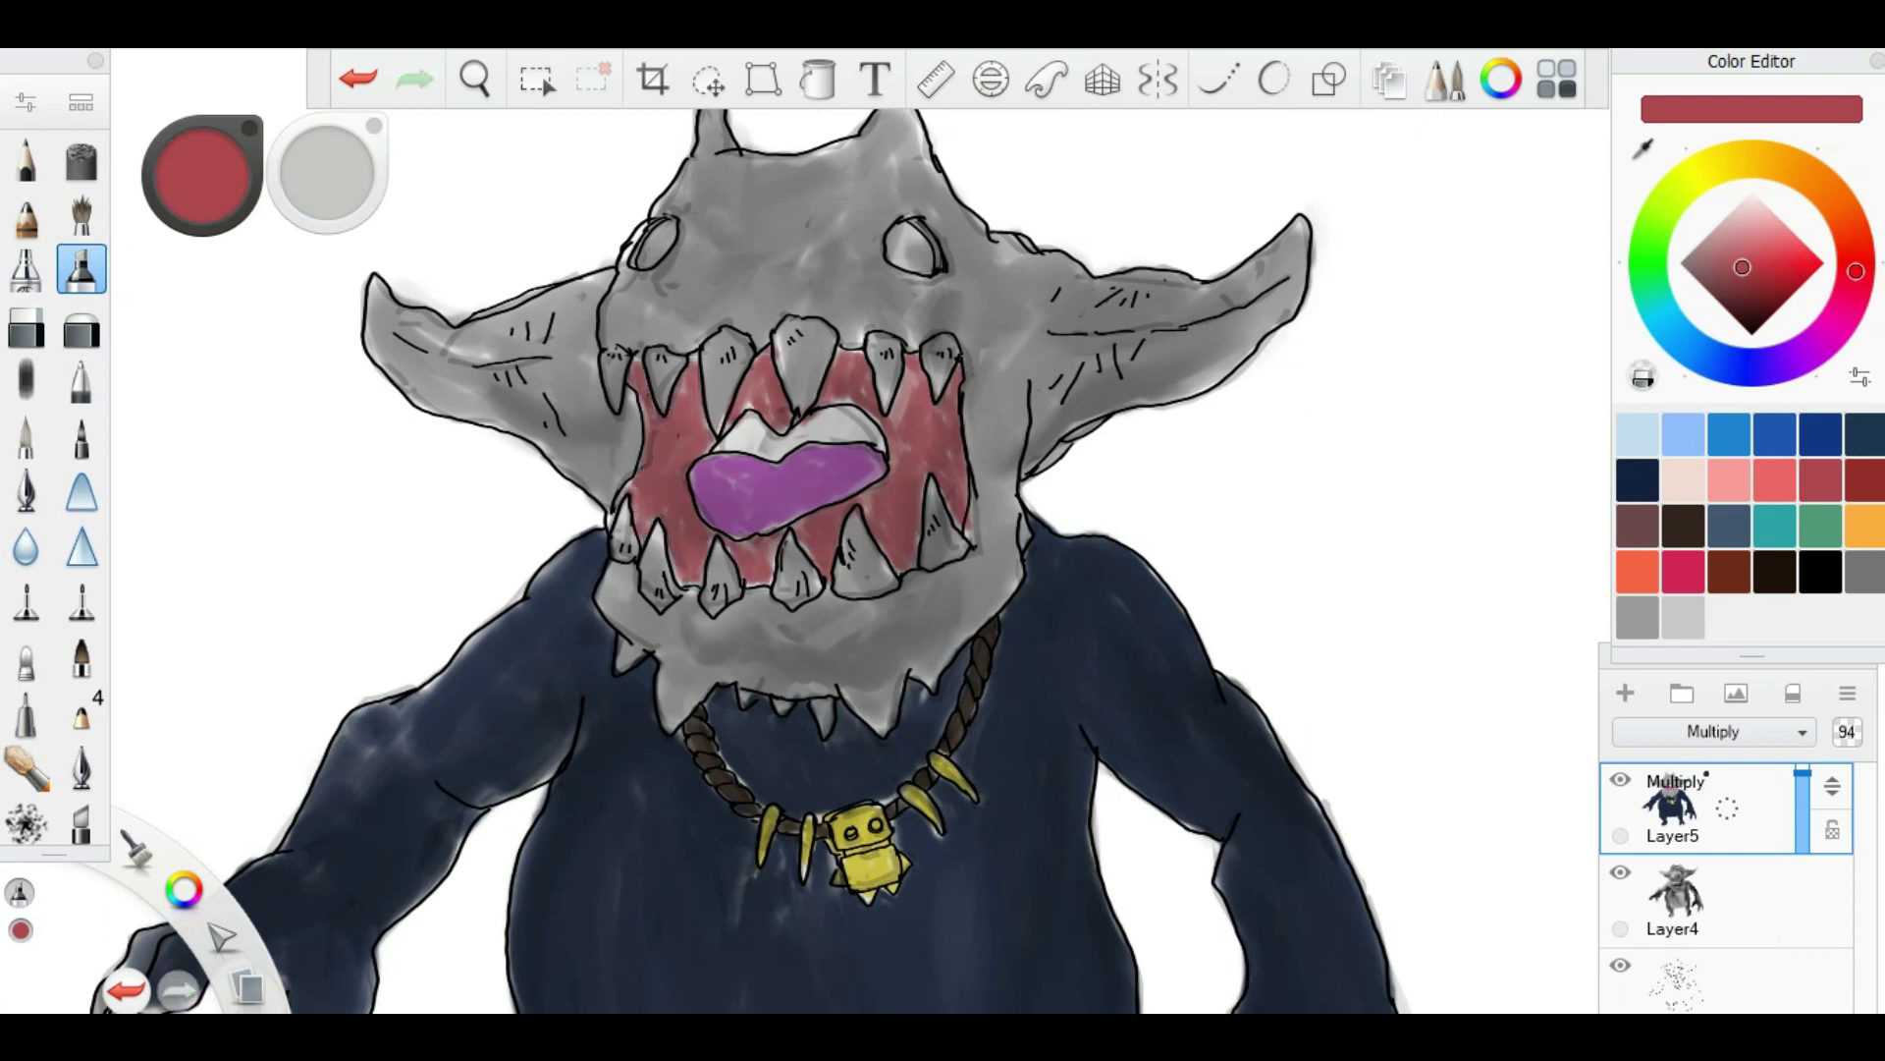
Step: Paint the throat opening above the tongue a dark reddish brown on the Multiply layer
scroll(1305, 308, down, 5)
scroll(857, 429, up, 8)
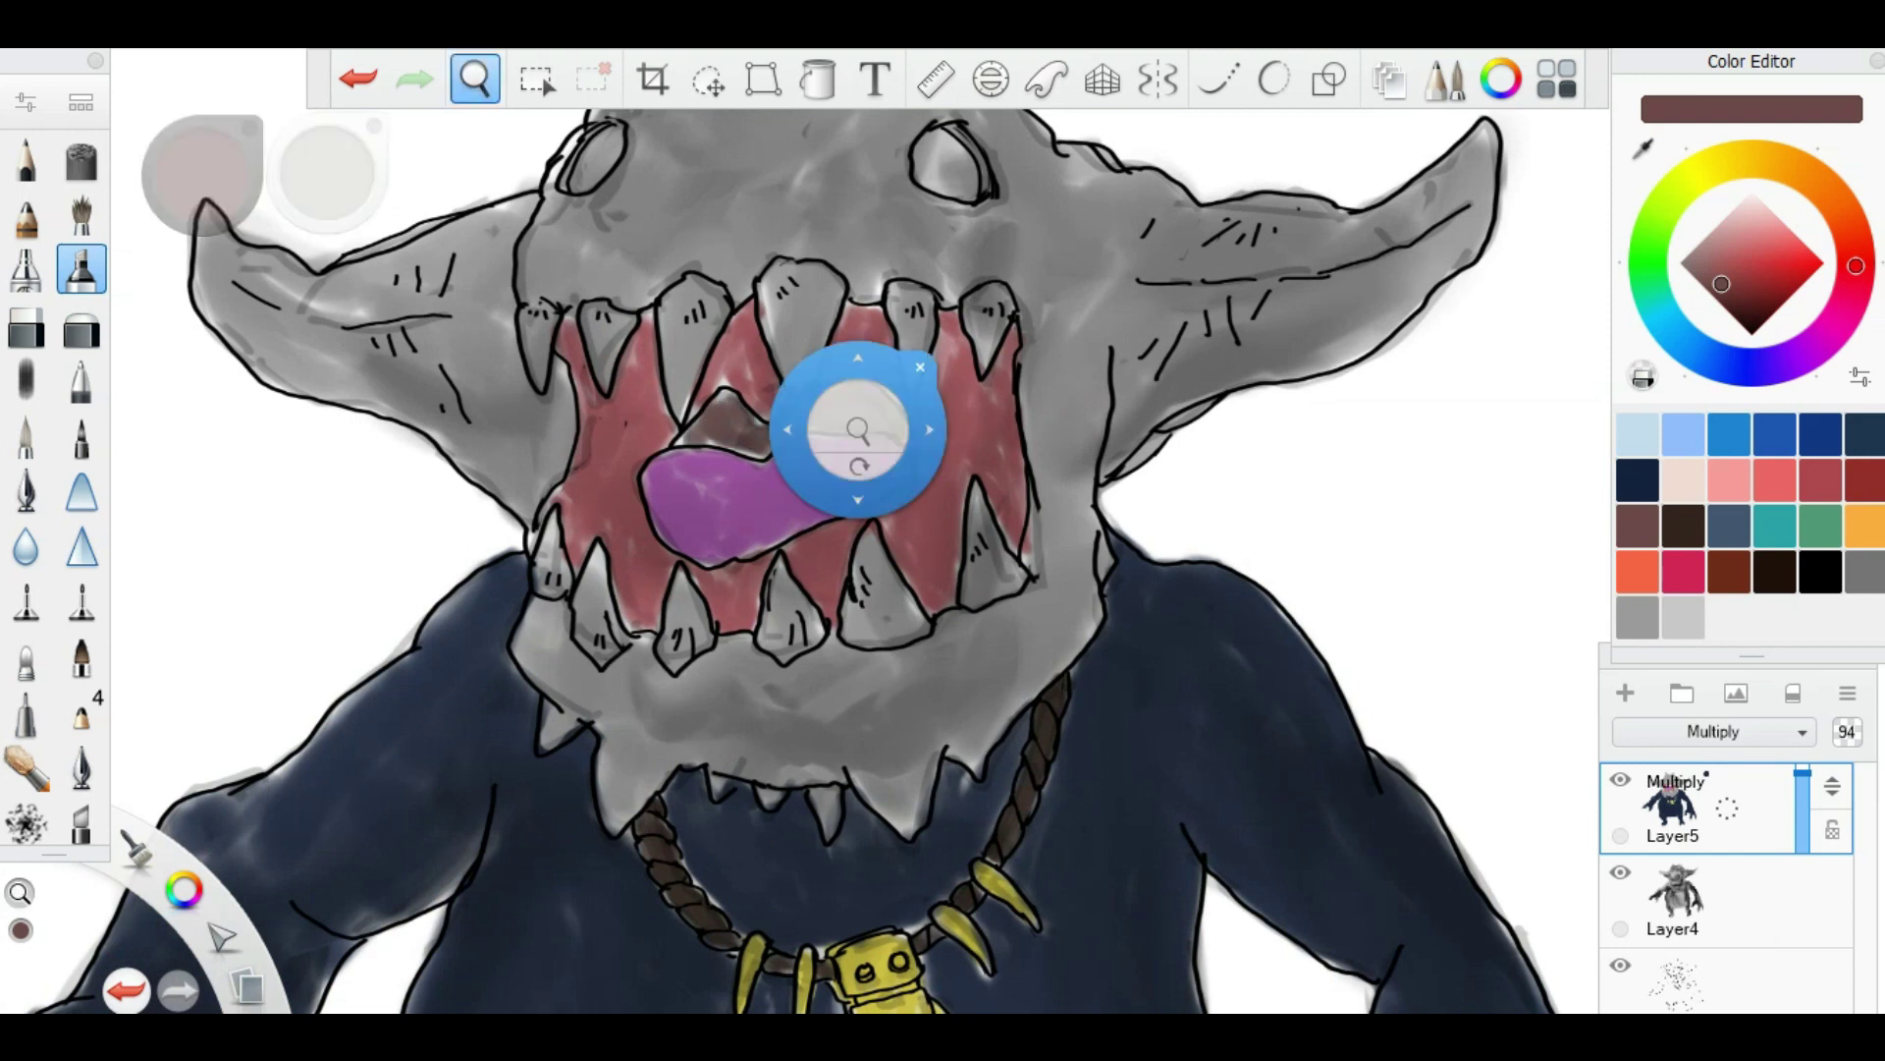
scroll(1477, 232, down, 5)
scroll(824, 550, down, 2)
Step: Add a new Normal layer on top and clean up the uvula's edges with colours sampled from the mouth
key(ctrl+shift+n)
scroll(796, 423, up, 8)
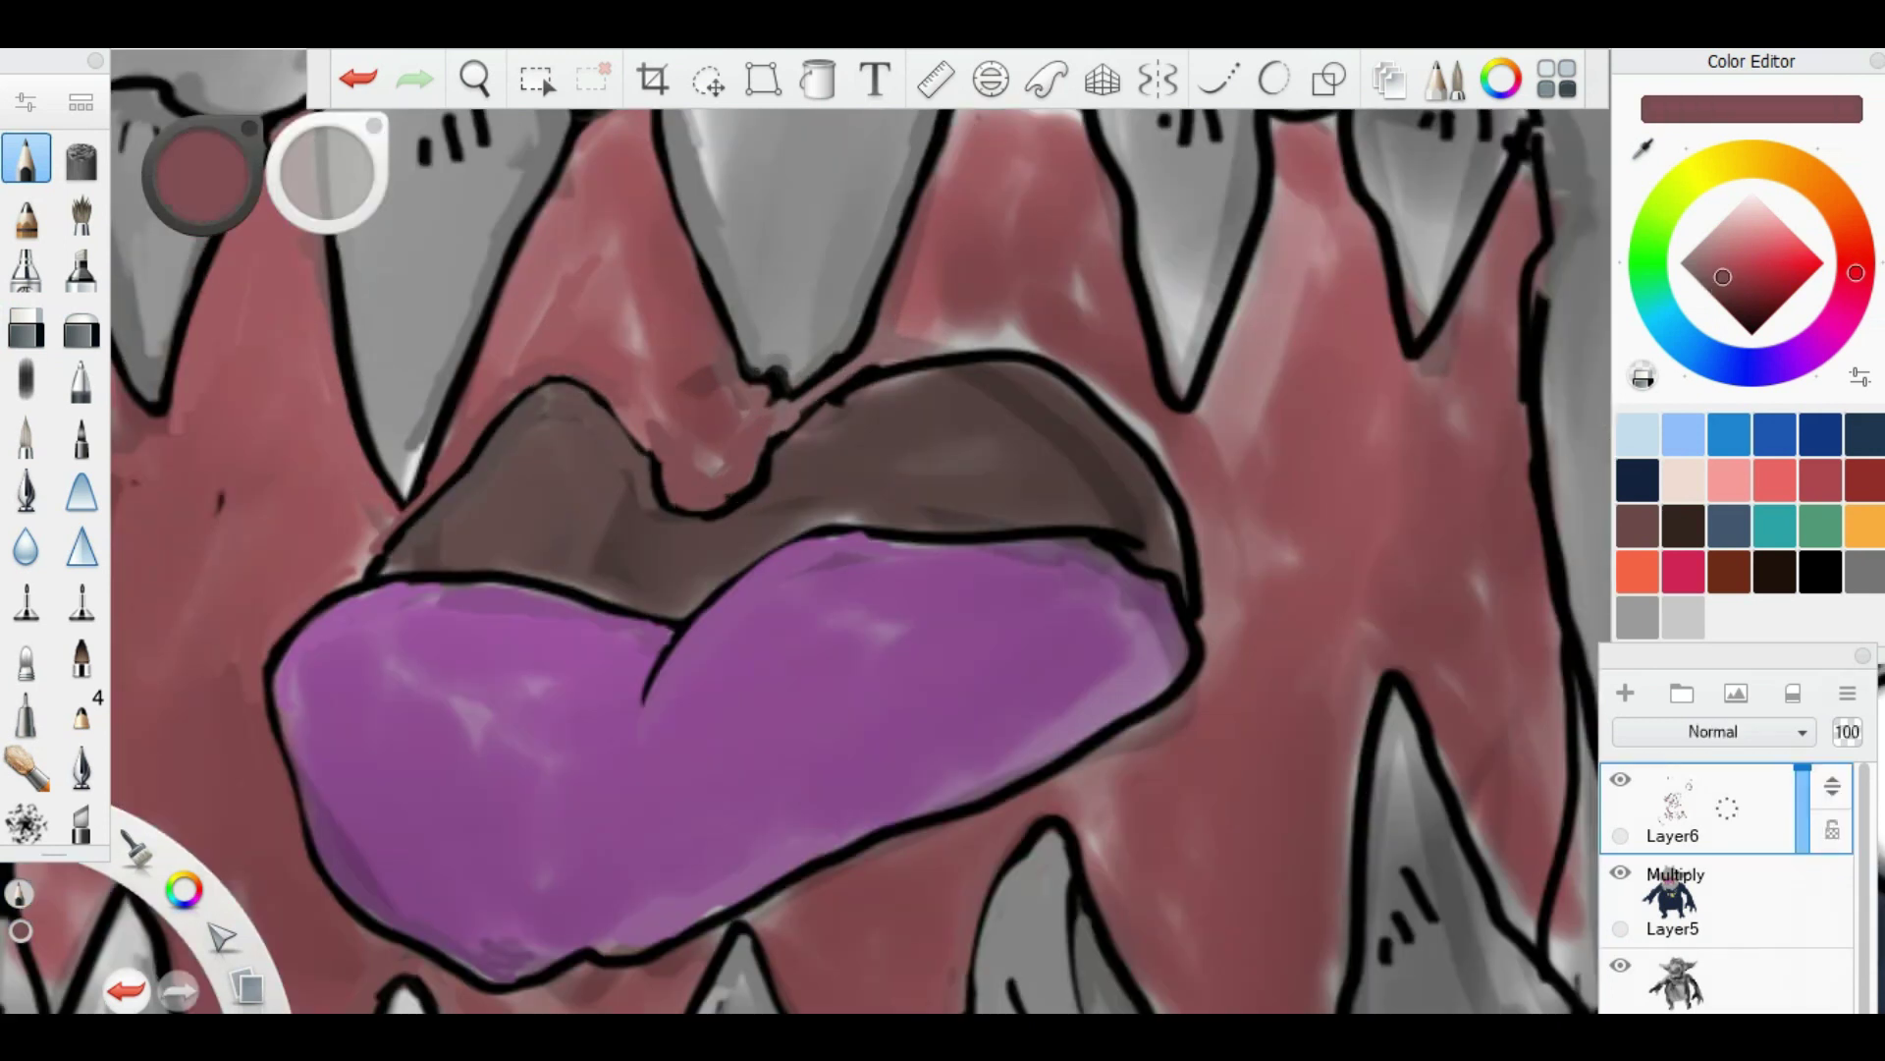
key(ctrl+z)
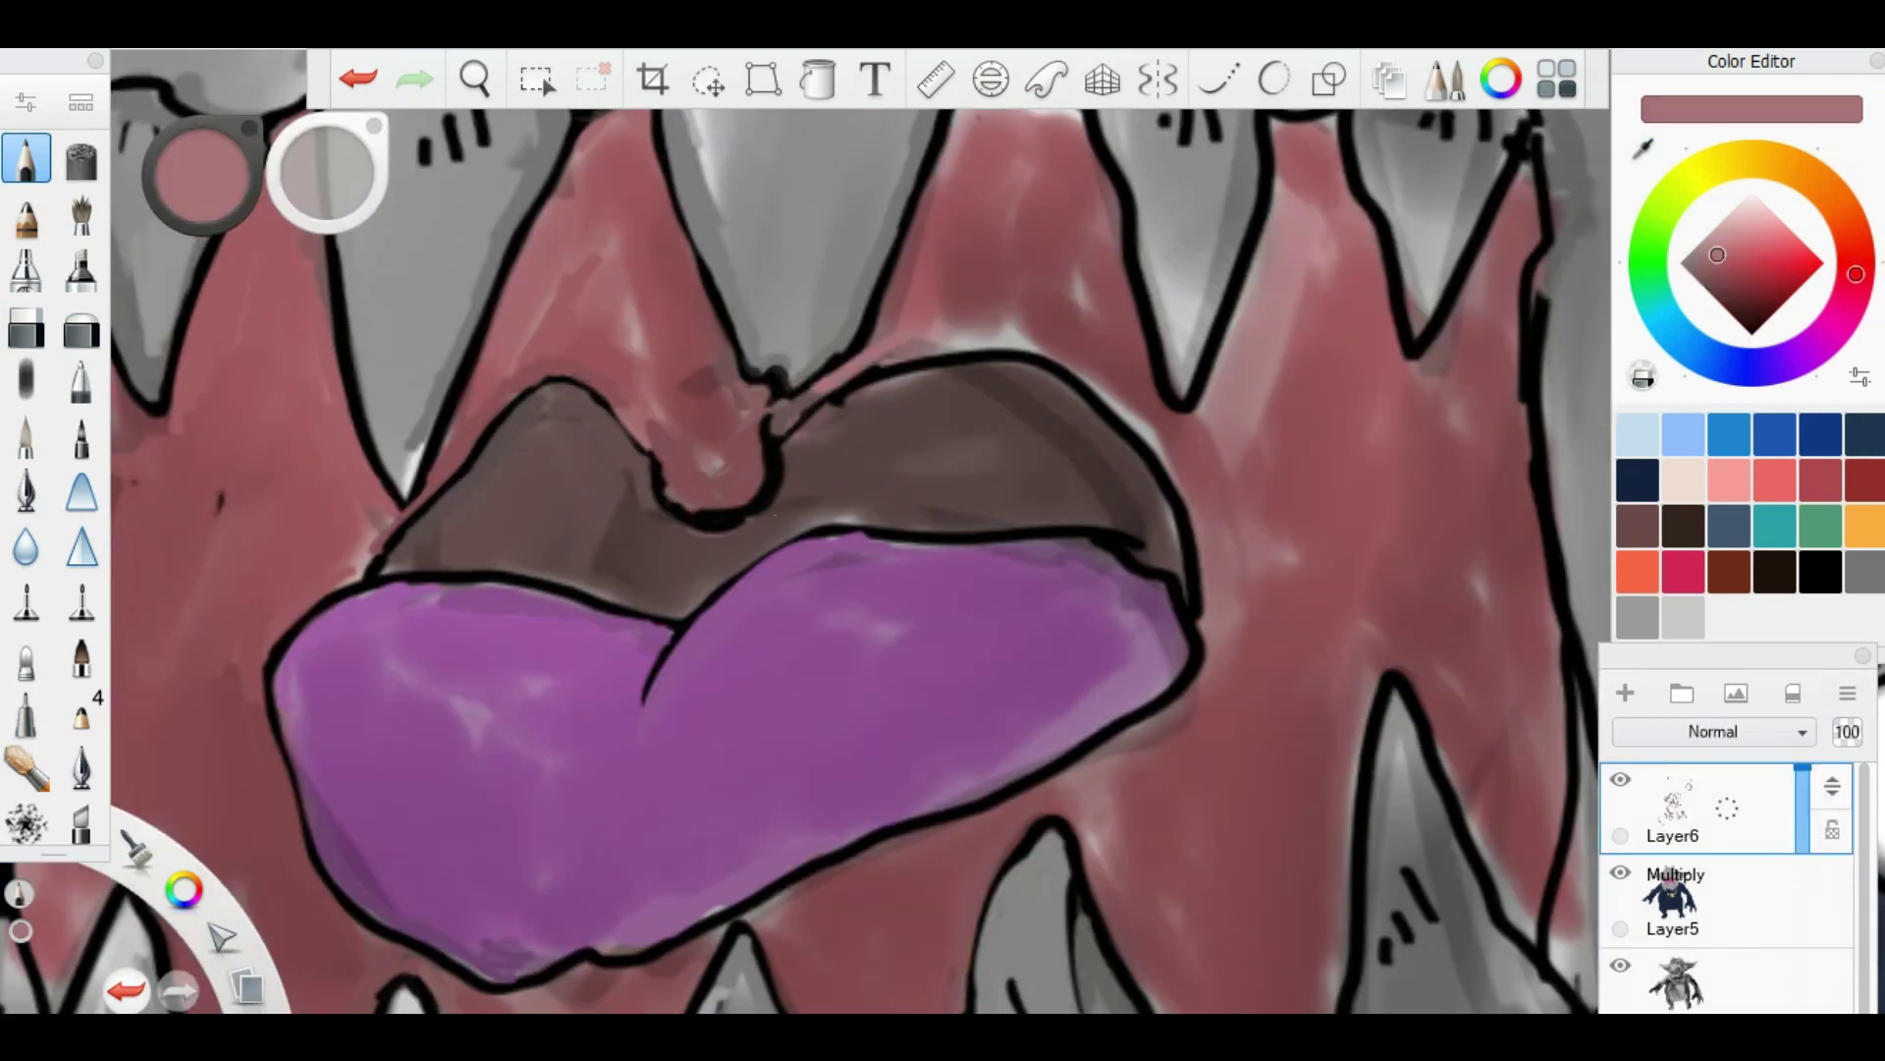
drag(1706, 265, 1721, 291)
alt+click(1073, 510)
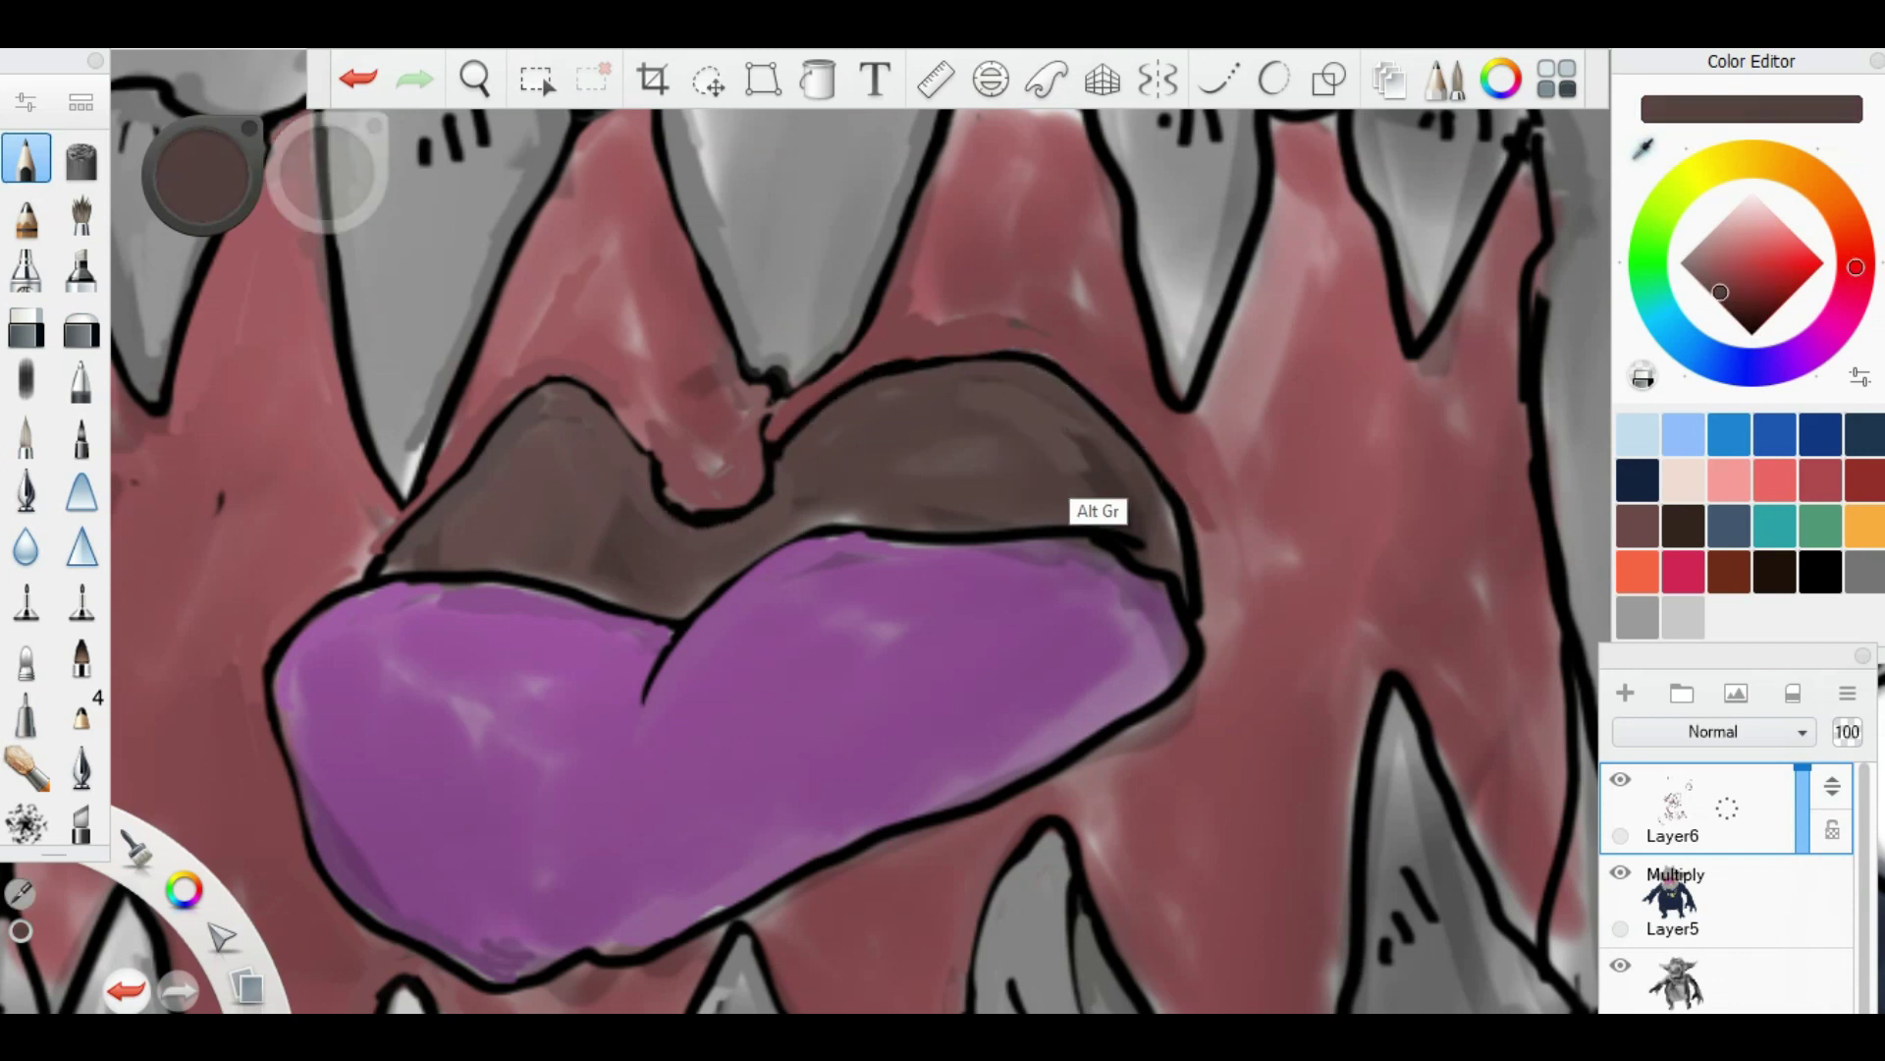
Step: Retouch the brown throat and extend dark crease lines on both sides of the uvula
scroll(928, 845, down, 1)
drag(520, 520, 633, 466)
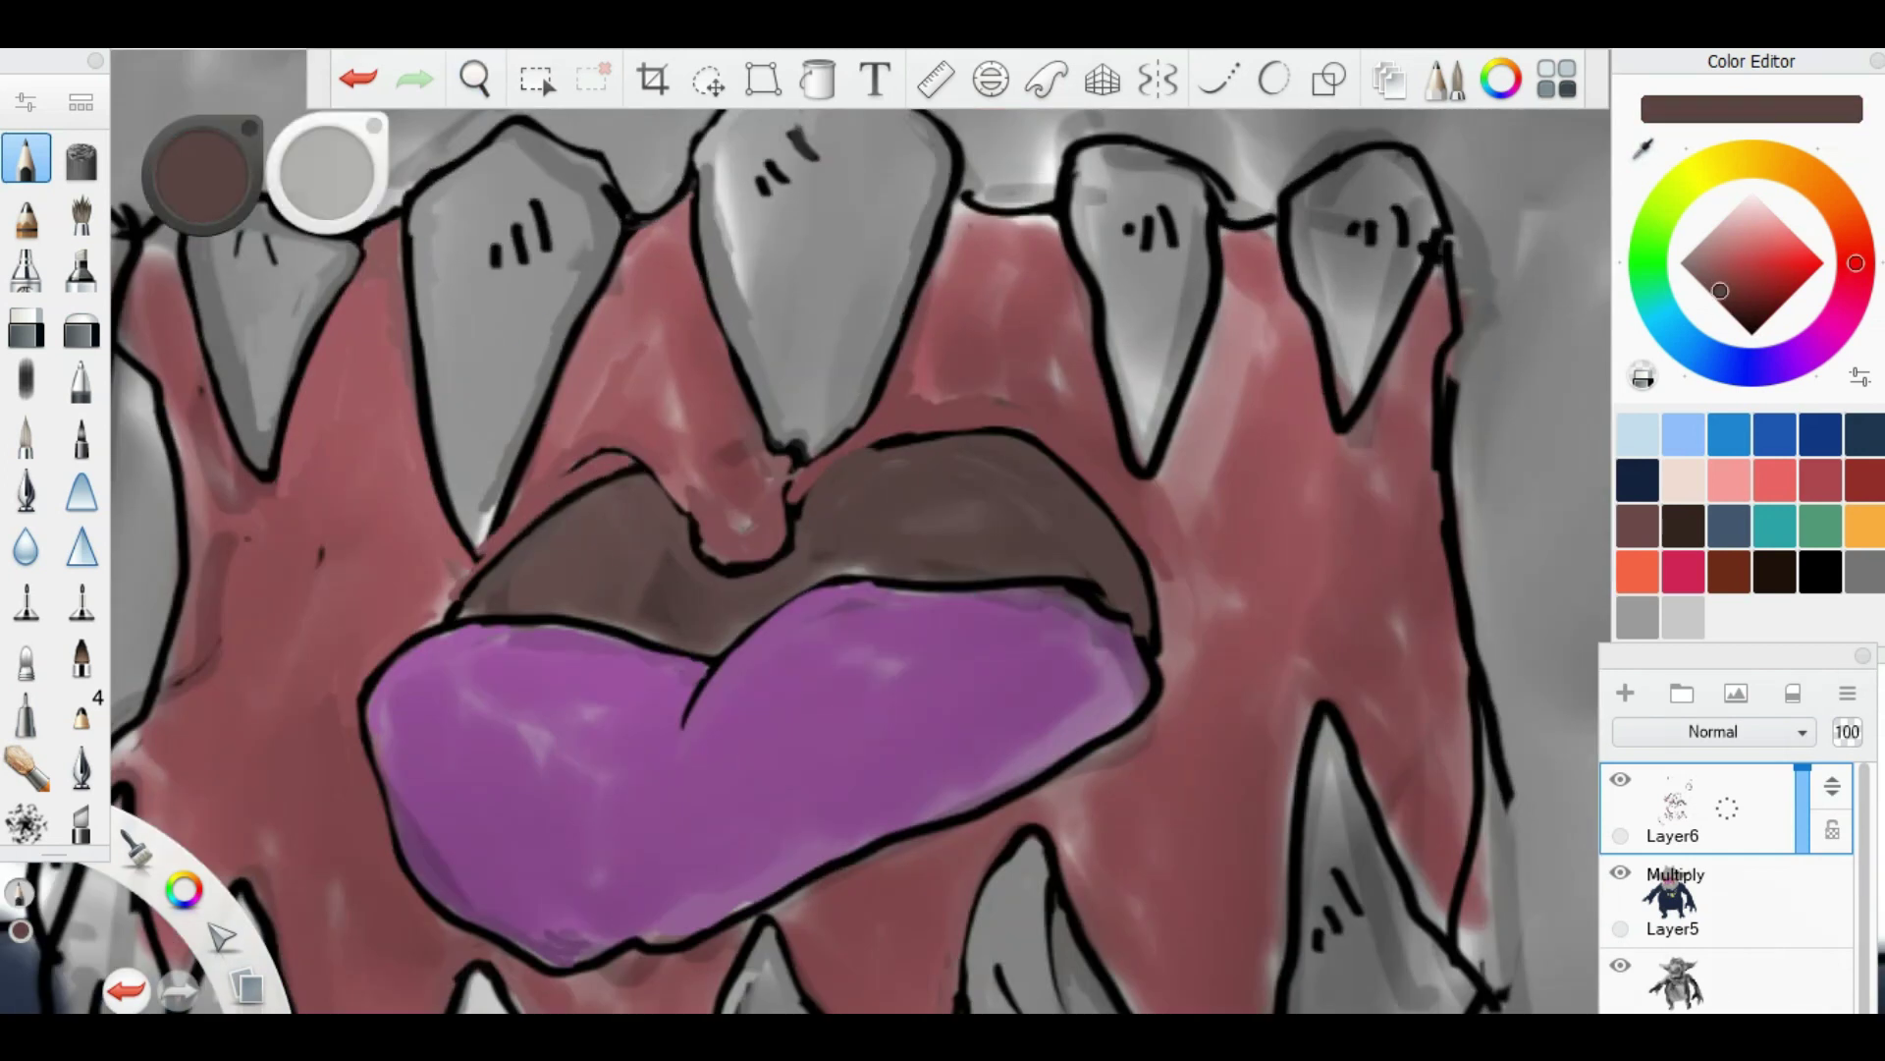
alt+click(904, 486)
drag(872, 434, 928, 388)
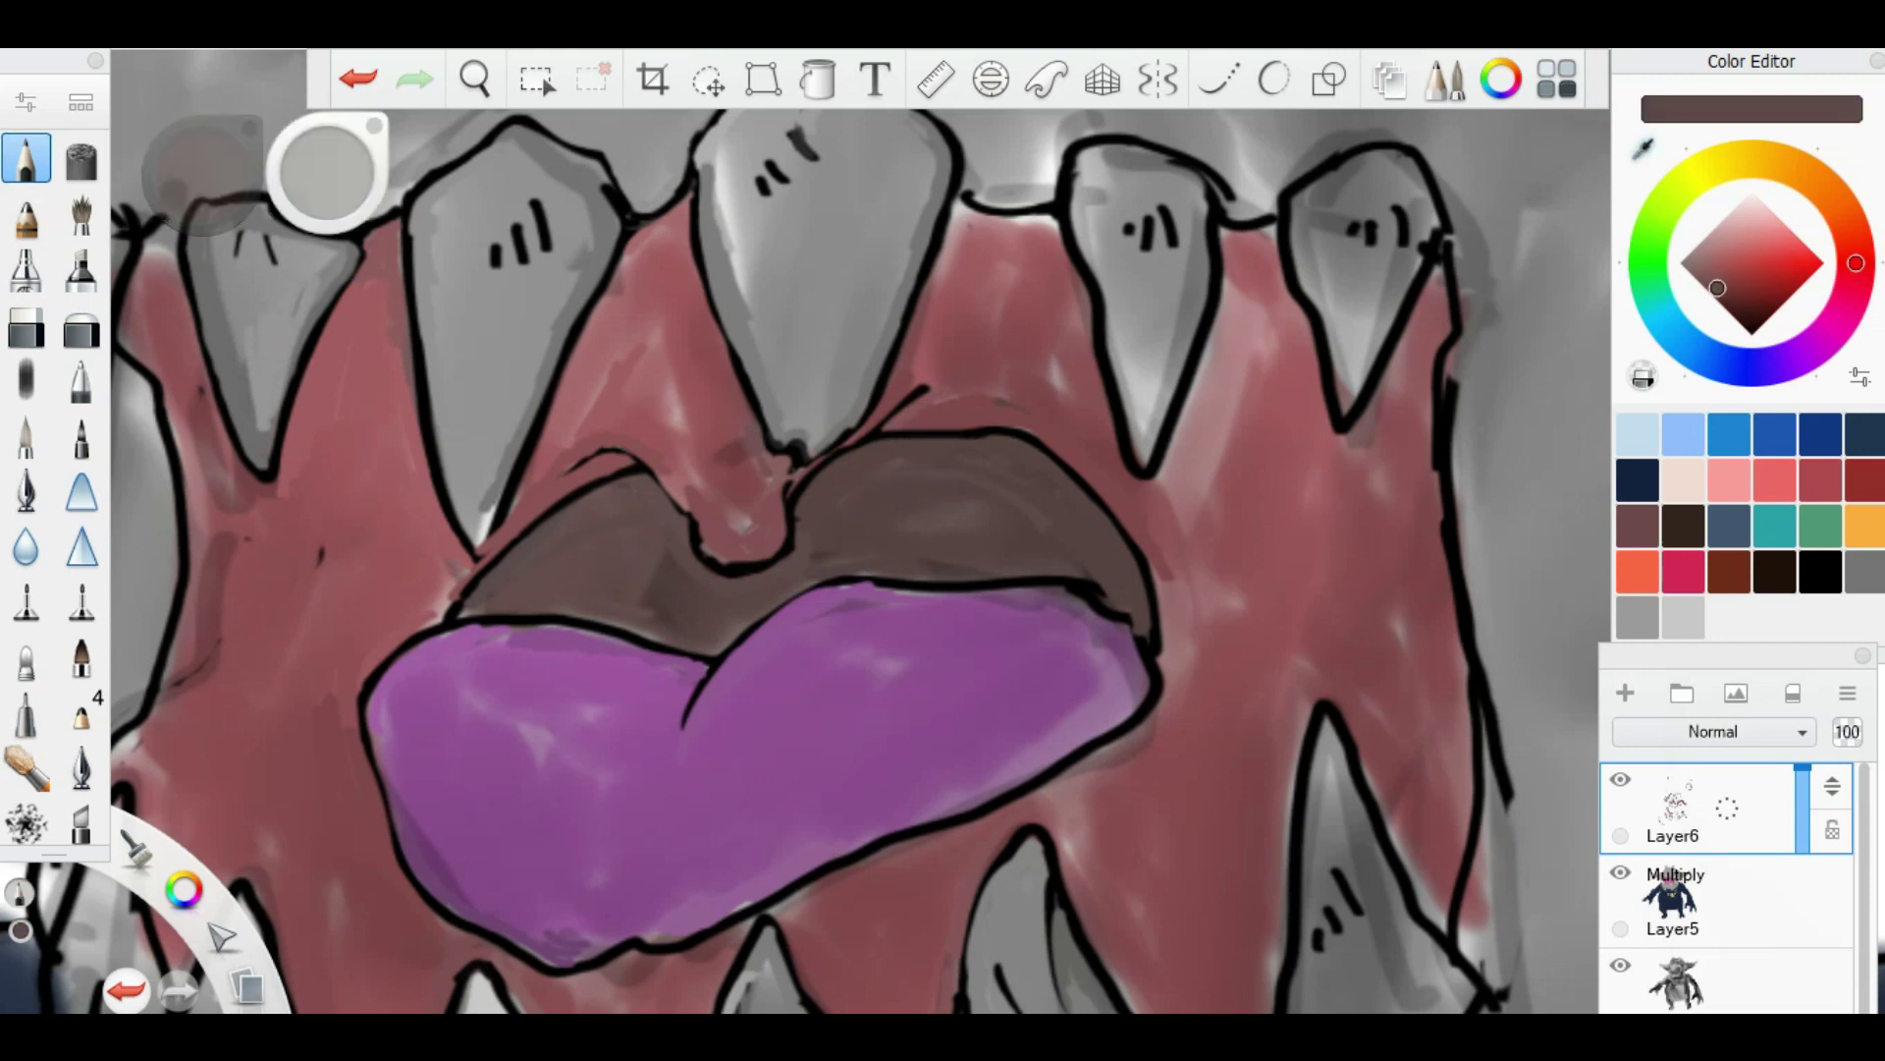
Step: Smooth the tongue's purple out to its outline and add a lighter purple highlight, using sampled shades
alt+click(830, 653)
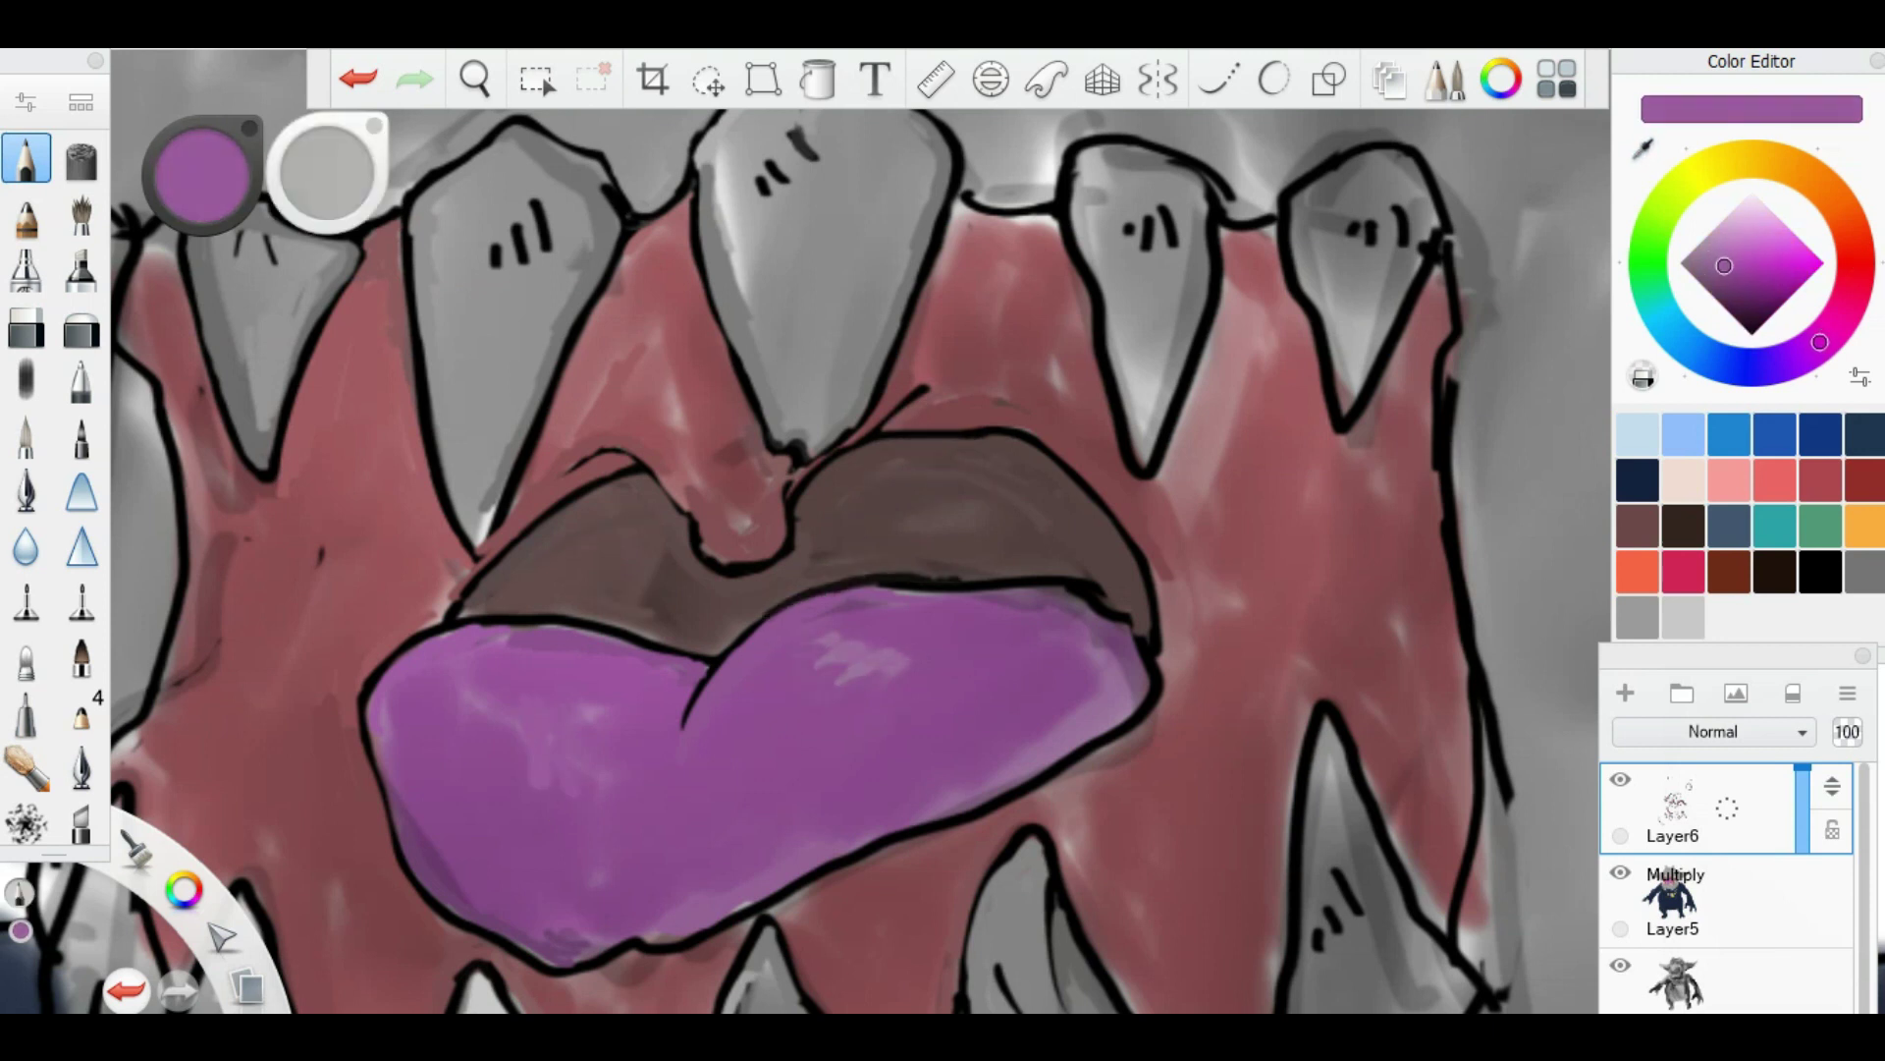
alt+click(1085, 739)
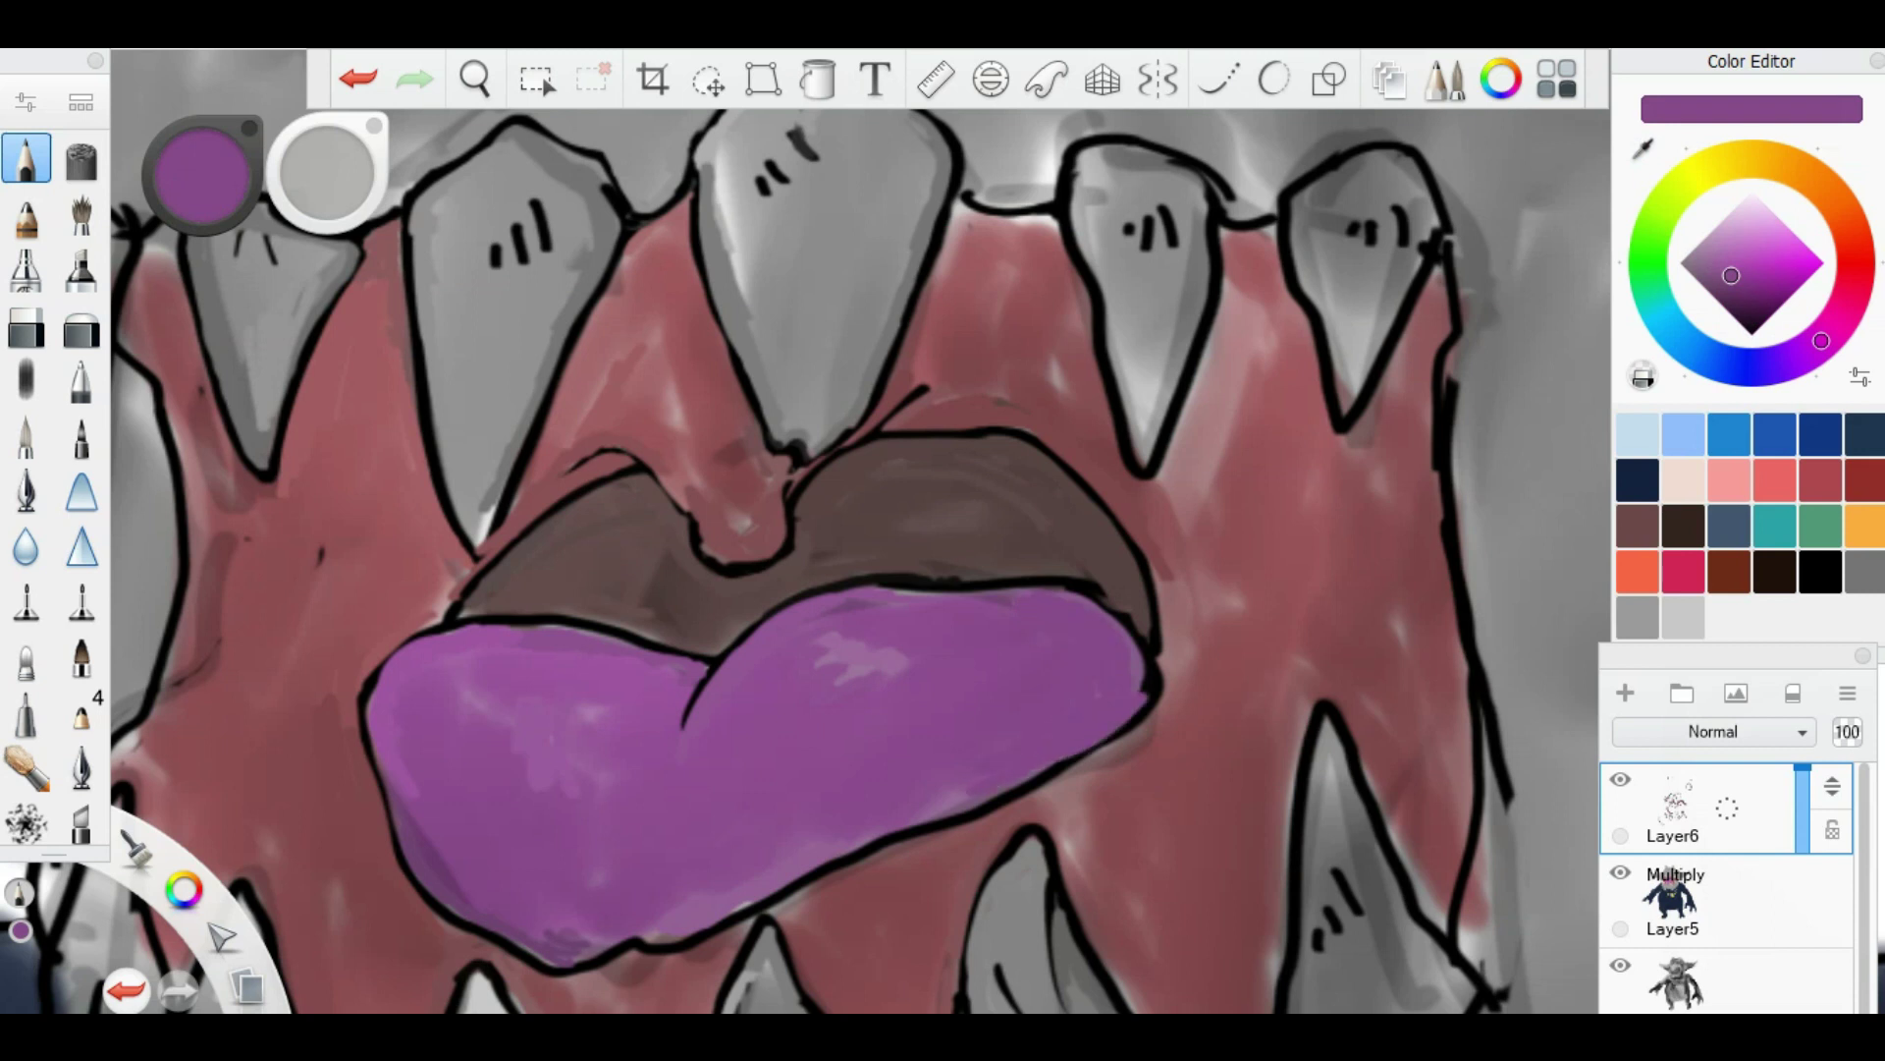
scroll(749, 571, up, 2)
alt+click(749, 572)
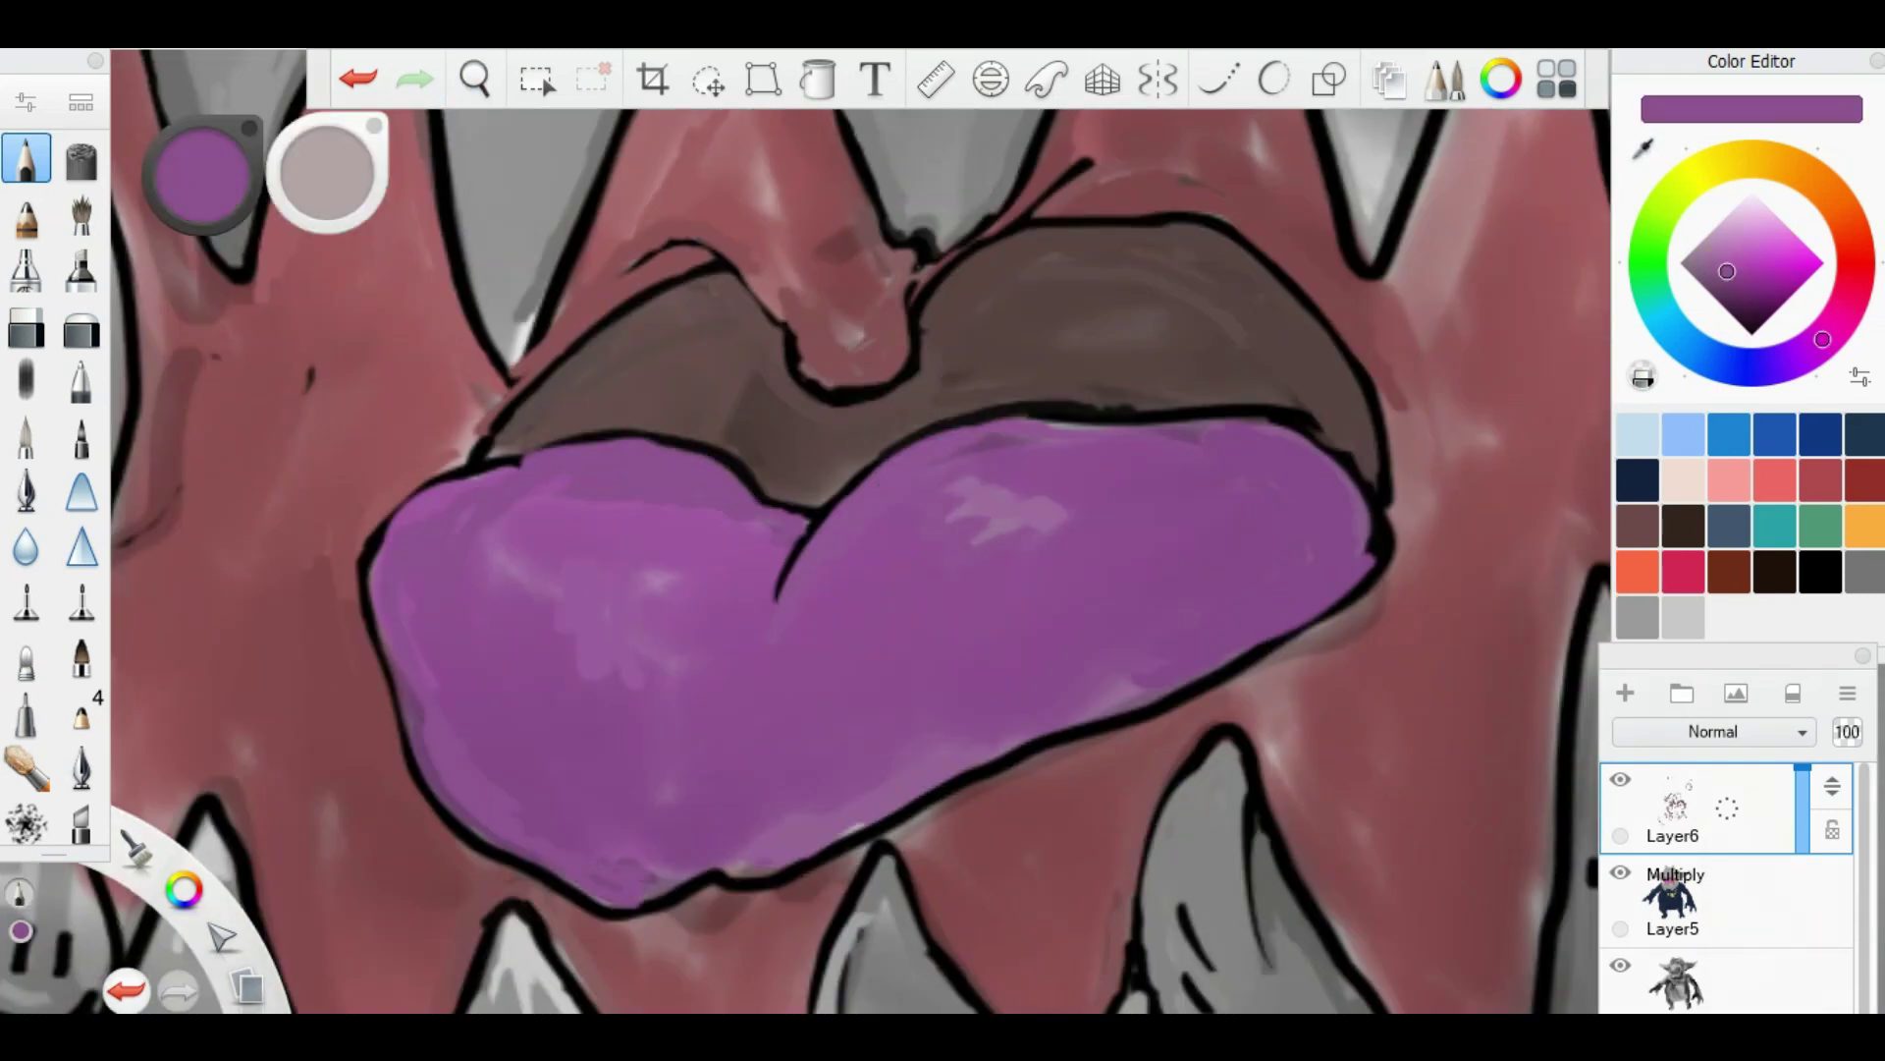
Step: Fill the remaining gaps at the mouth corner and around the small lower teeth with sampled muted reds
scroll(775, 393, down, 5)
scroll(589, 491, up, 5)
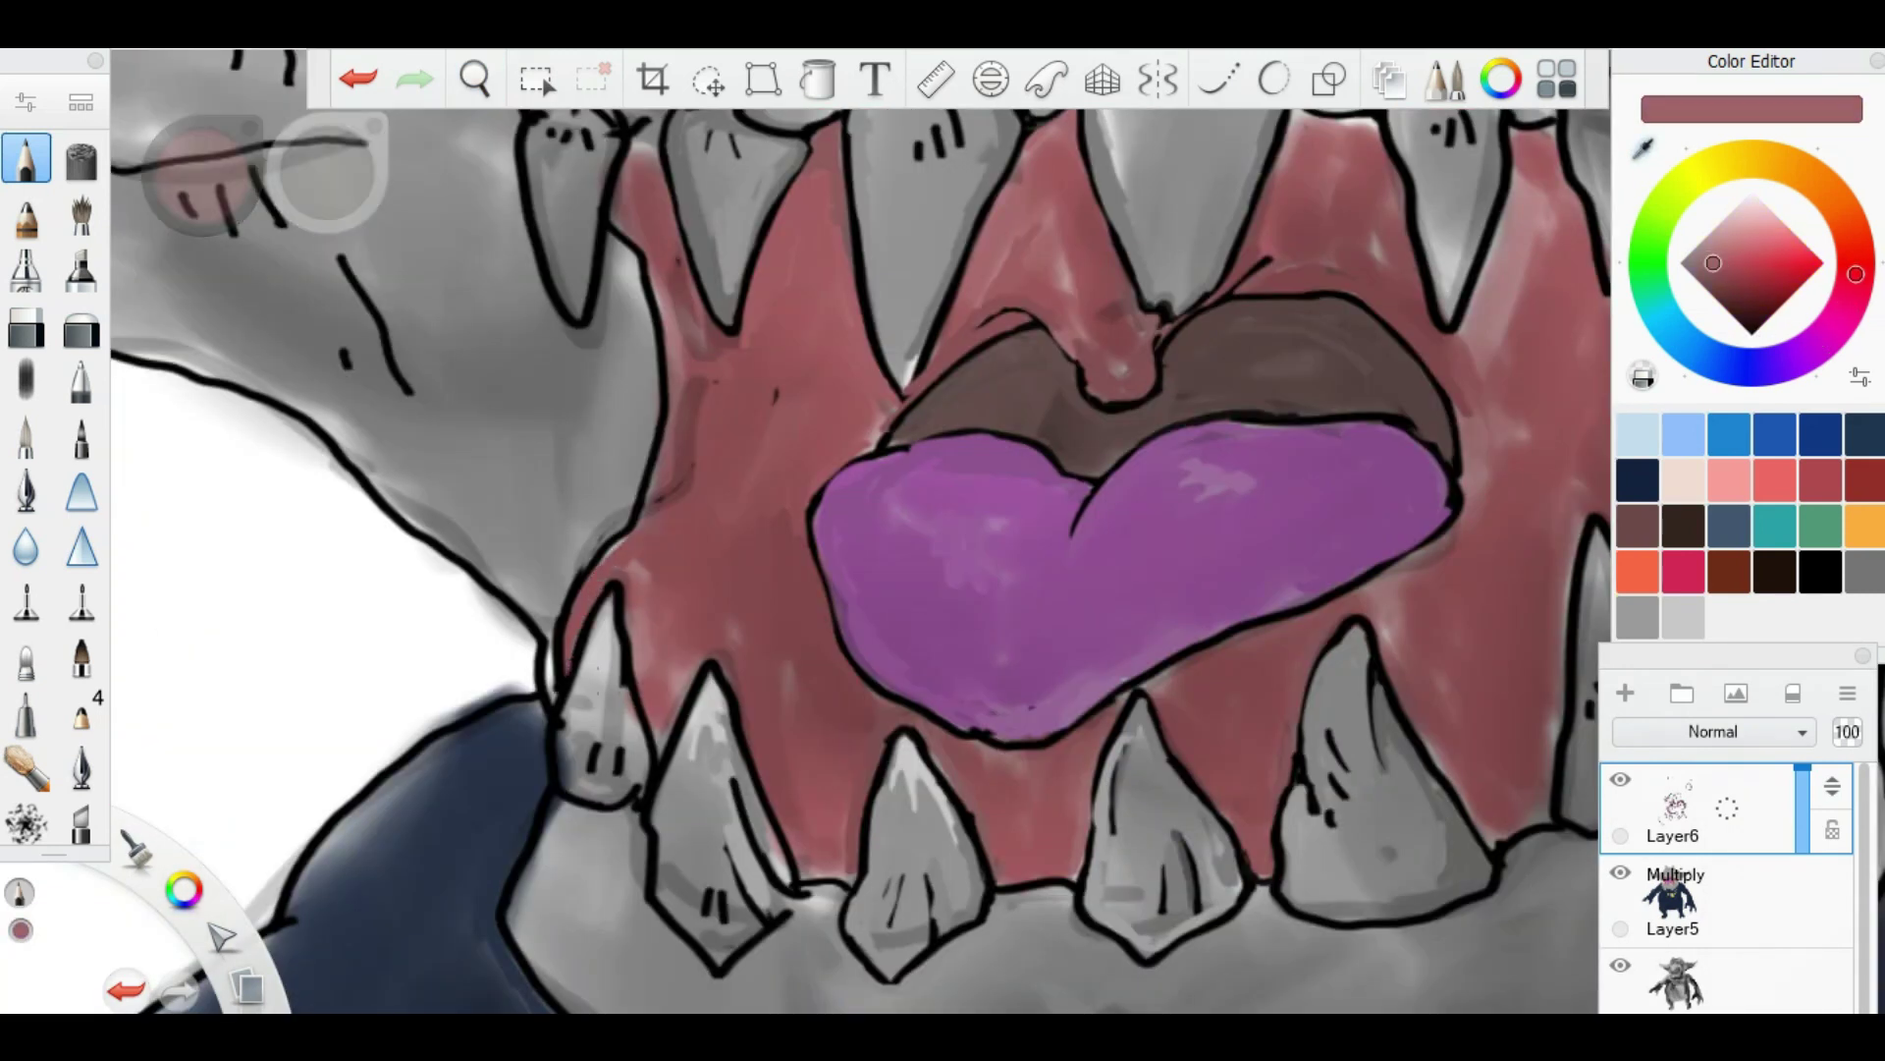
alt+click(594, 648)
alt+click(688, 717)
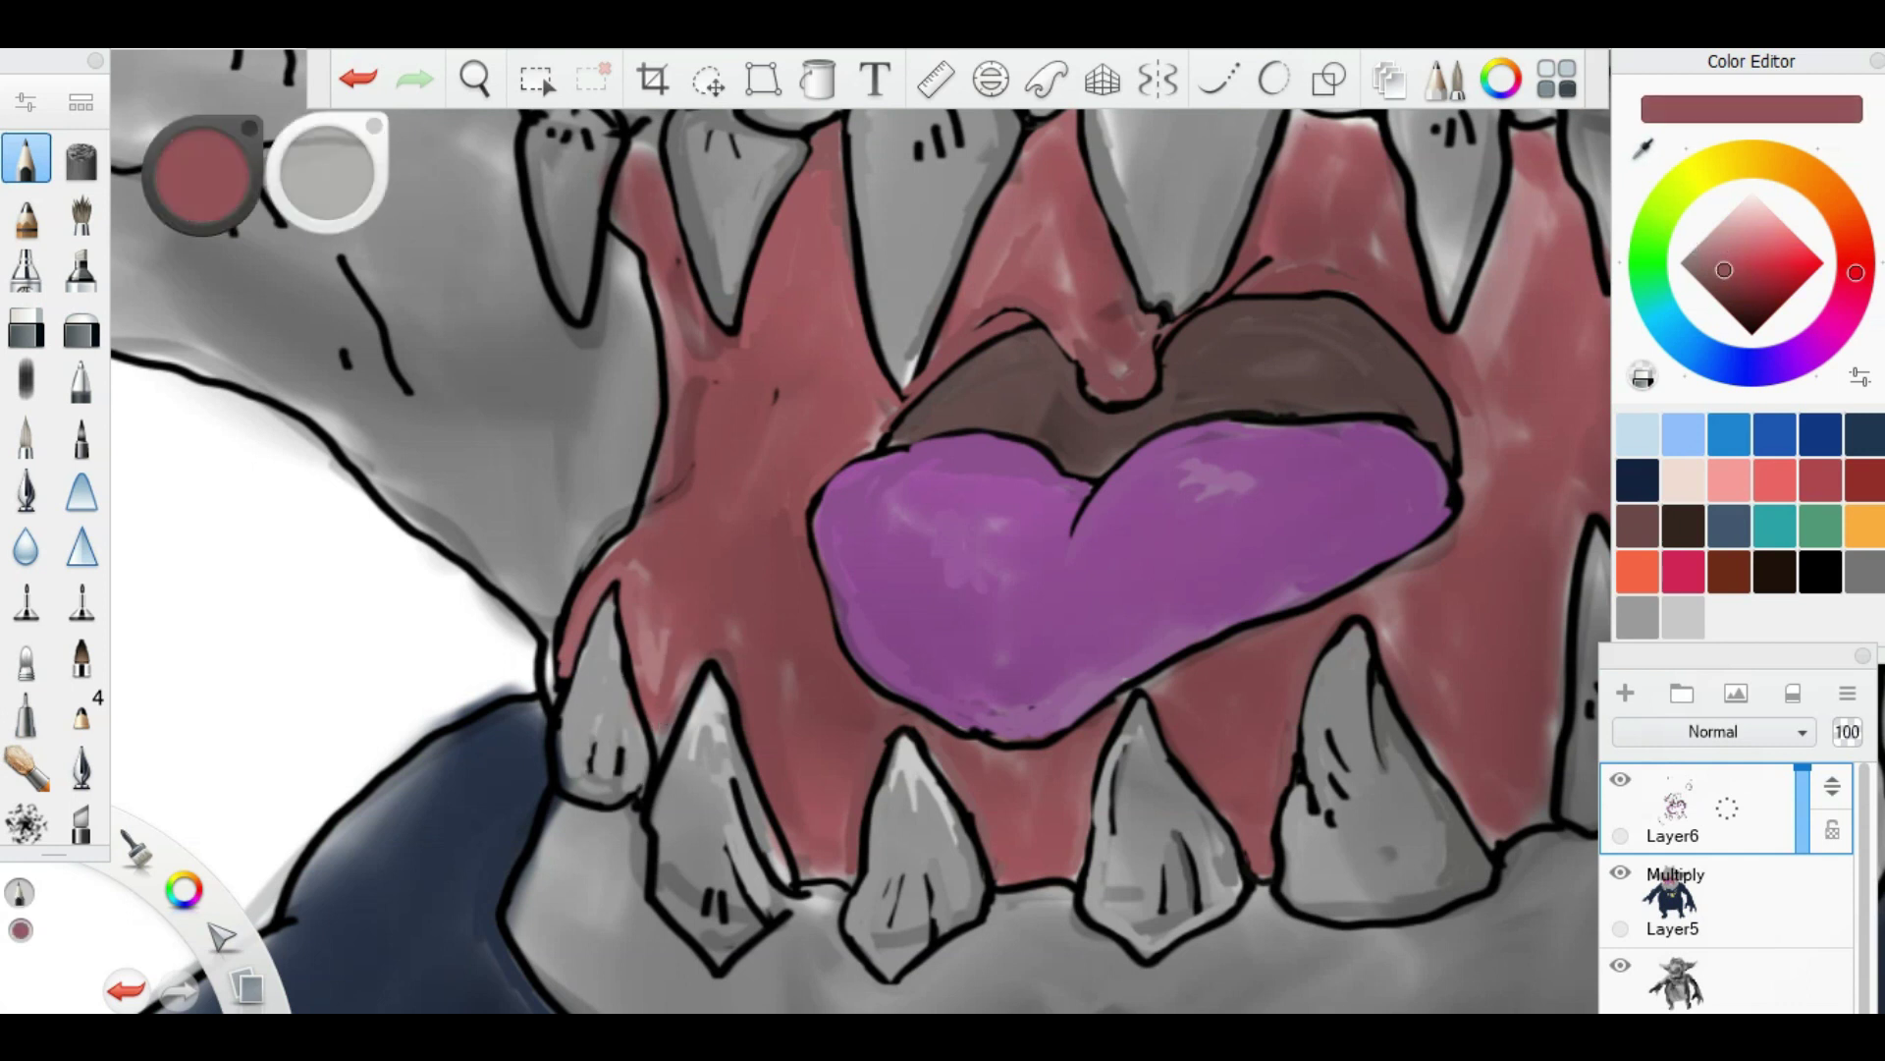
alt+click(1110, 746)
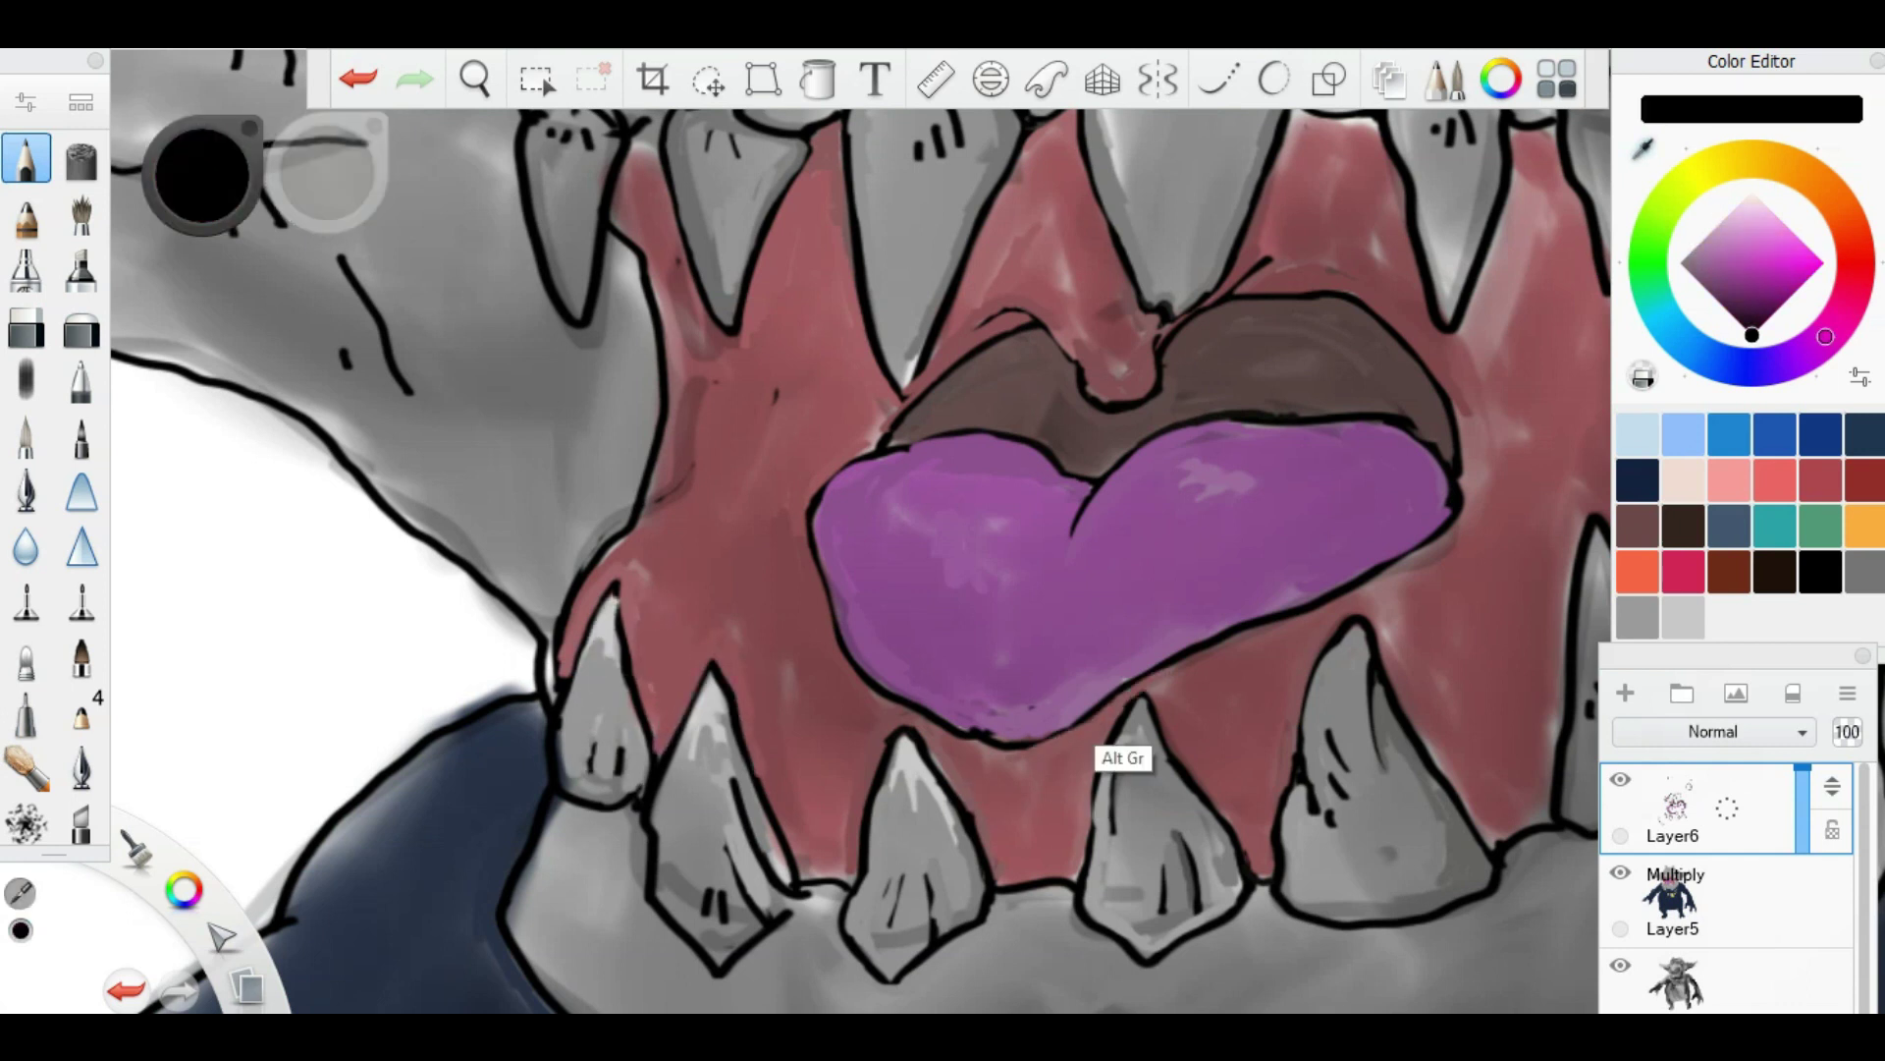
Step: Clean up the outlines and grey shading of the small lower teeth with greys sampled from the jaw and teeth
scroll(947, 694, down, 5)
scroll(799, 610, up, 7)
alt+click(682, 545)
drag(692, 506, 898, 604)
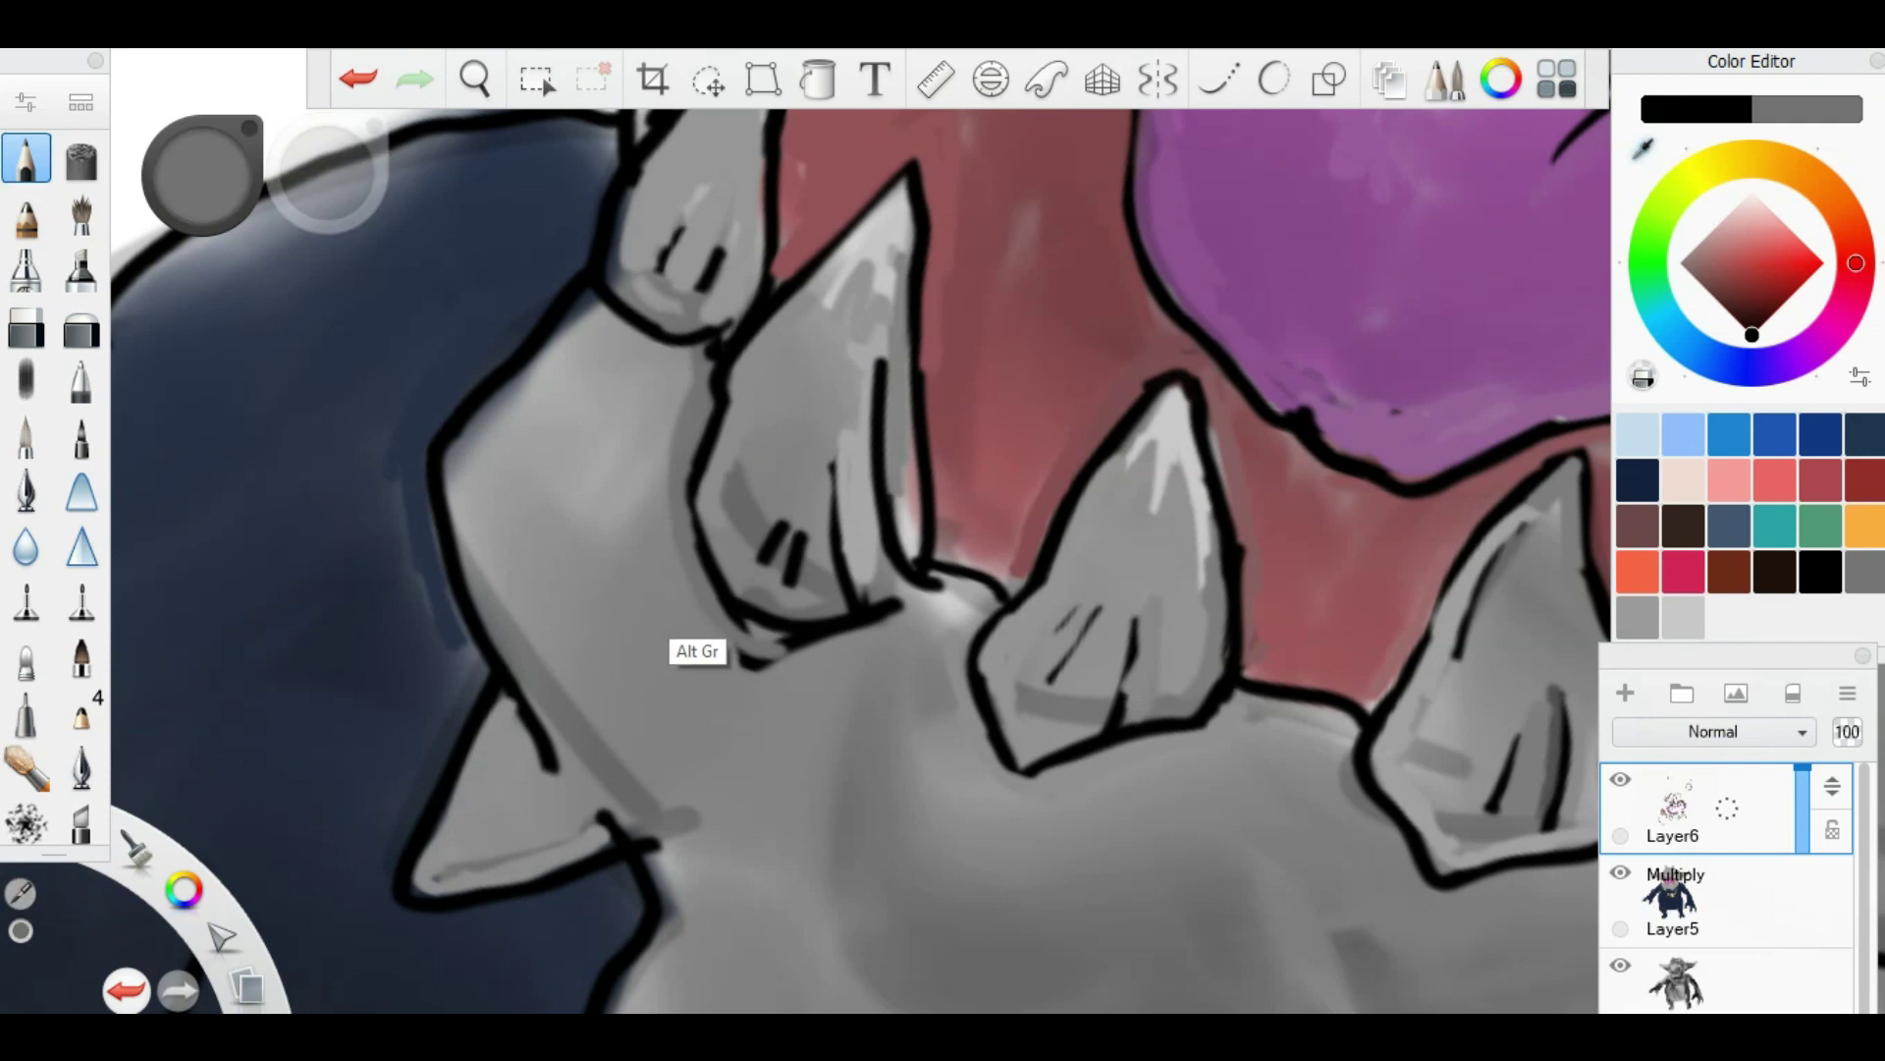
alt+click(746, 589)
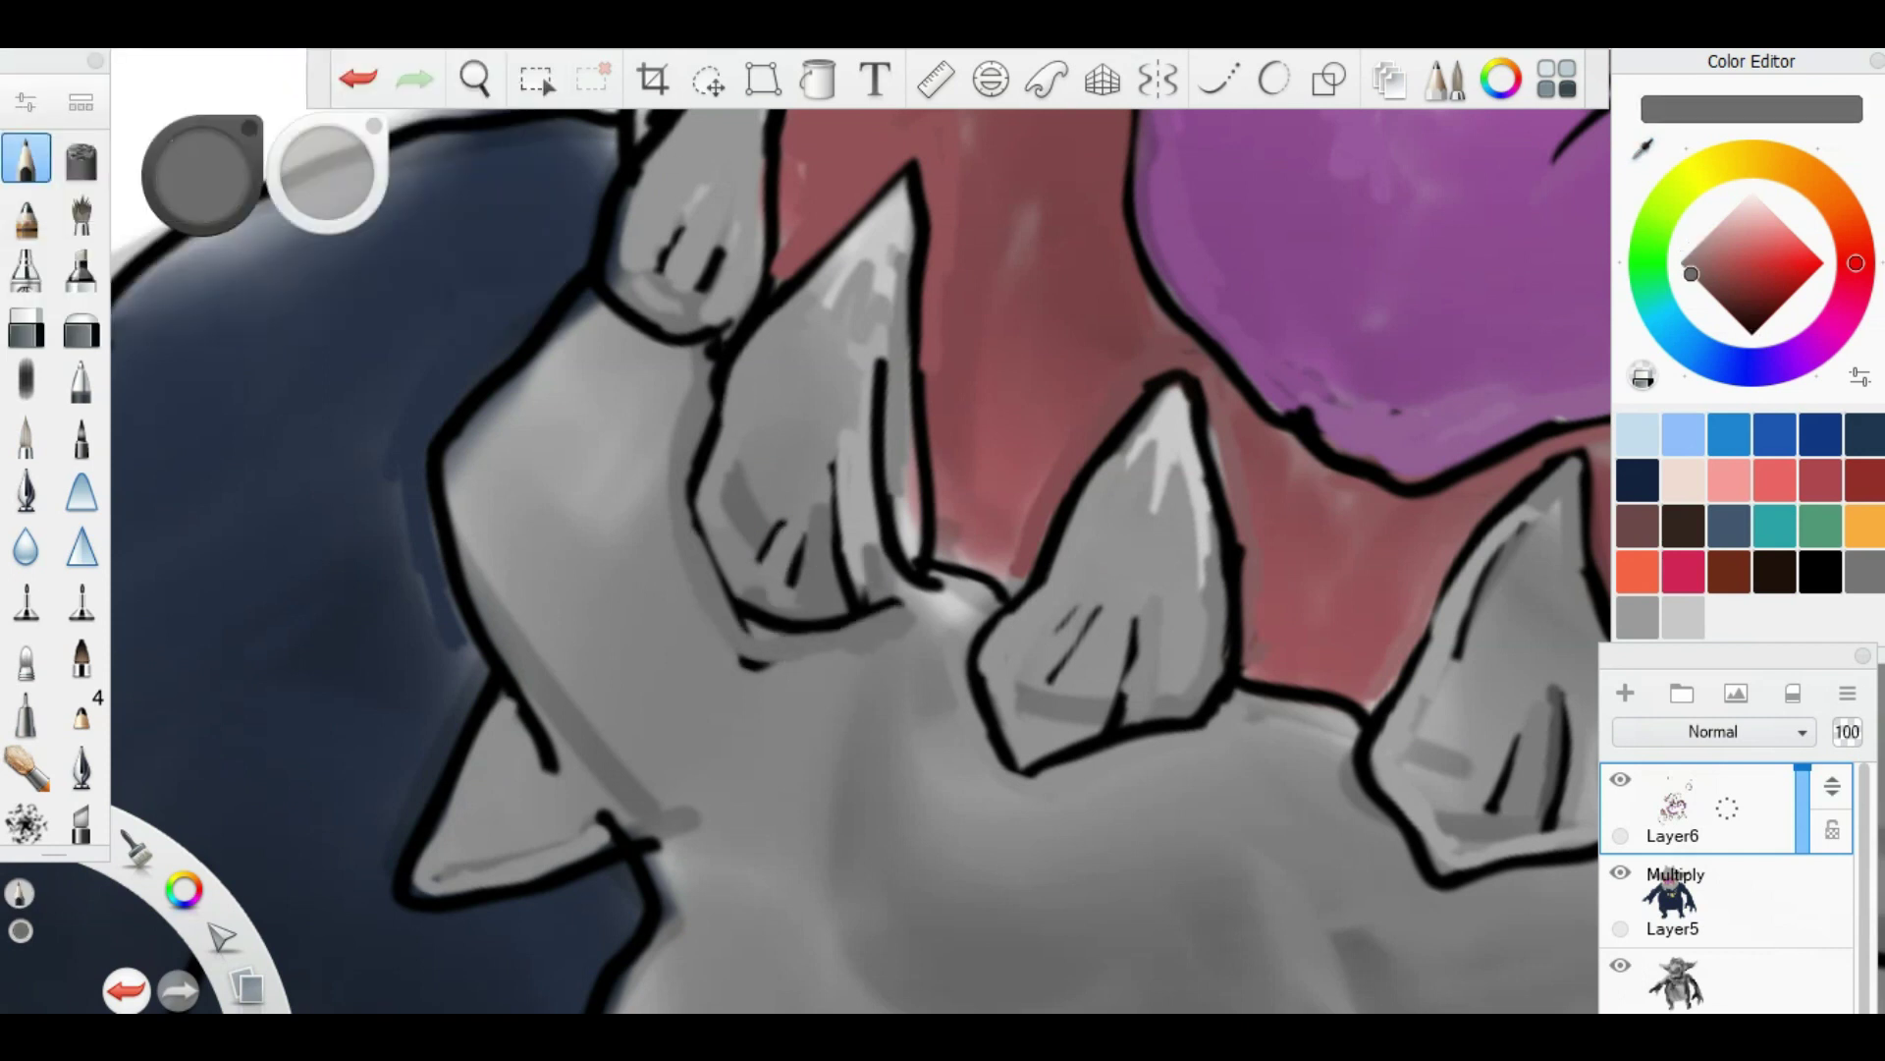
drag(879, 359, 918, 560)
drag(1115, 466, 1051, 613)
alt+click(1090, 550)
scroll(926, 631, down, 5)
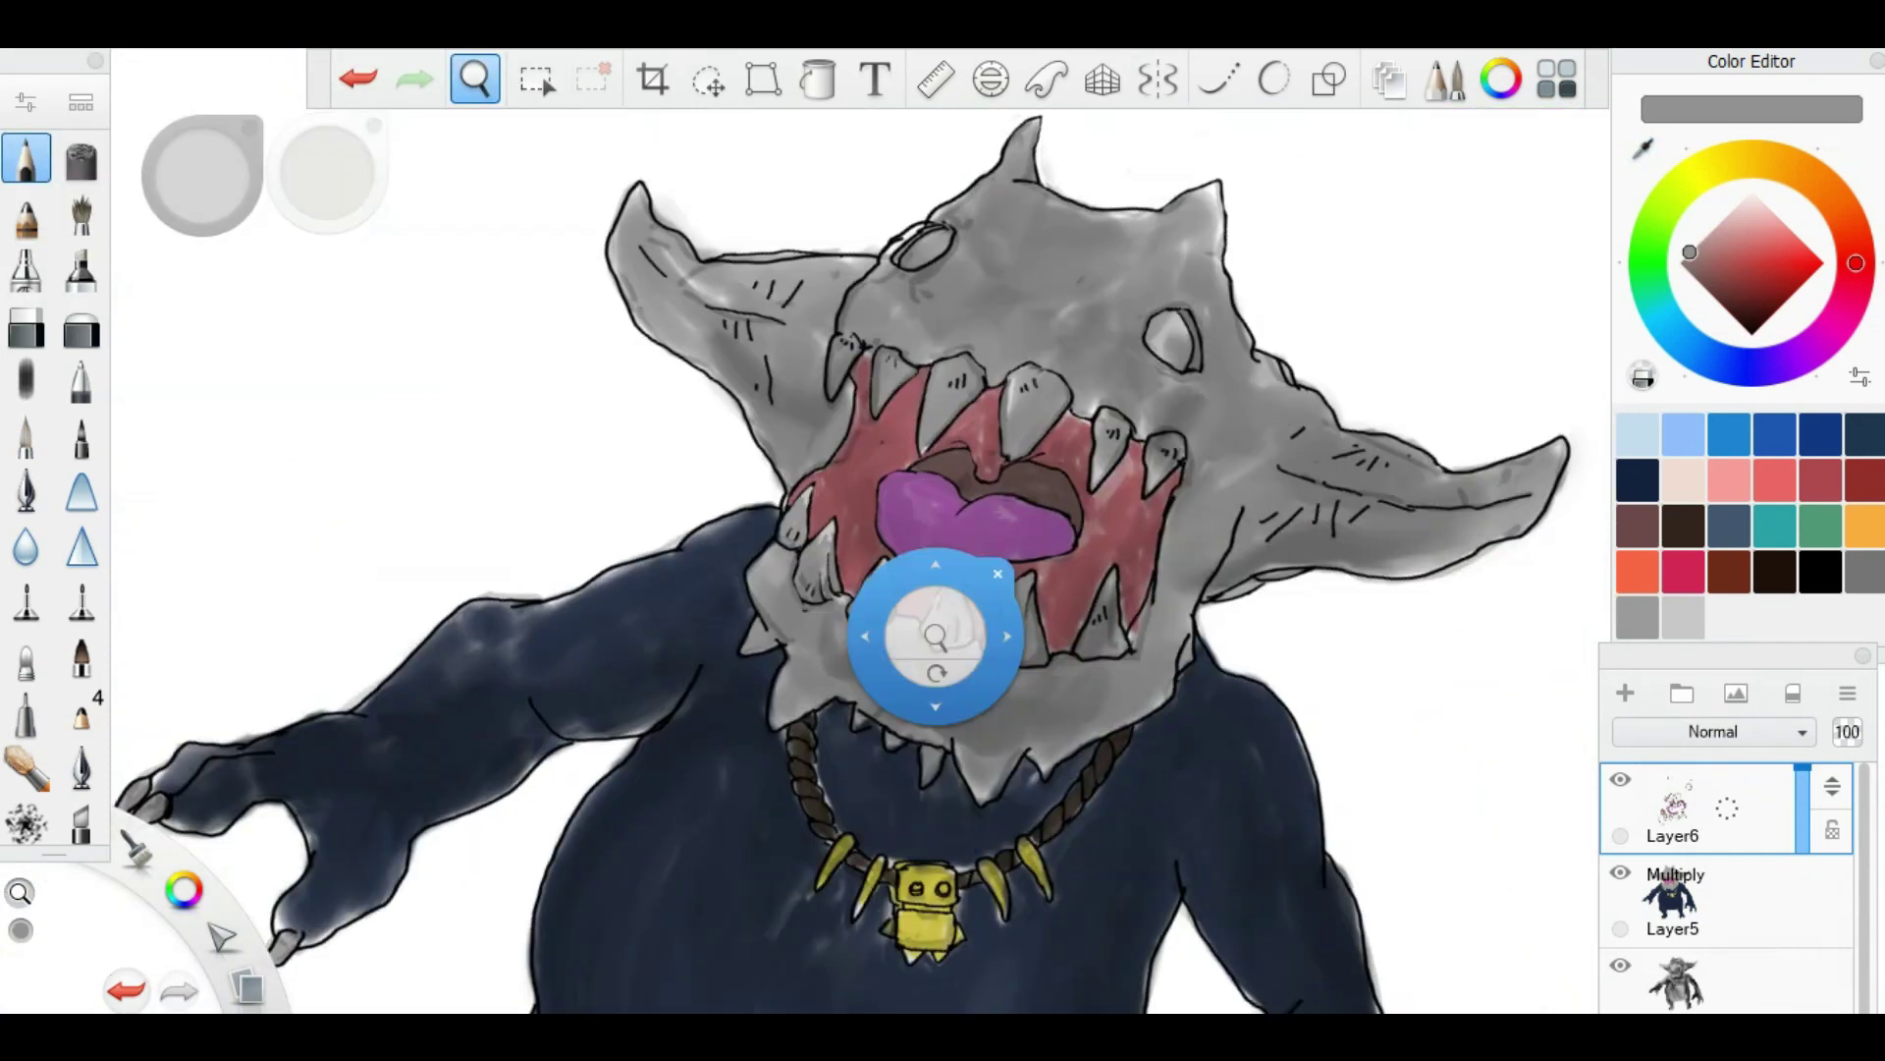
Step: Refine the outlines and gum edges of the large upper fangs and smooth their grey shading
scroll(926, 631, up, 7)
alt+click(1070, 805)
drag(884, 491, 898, 599)
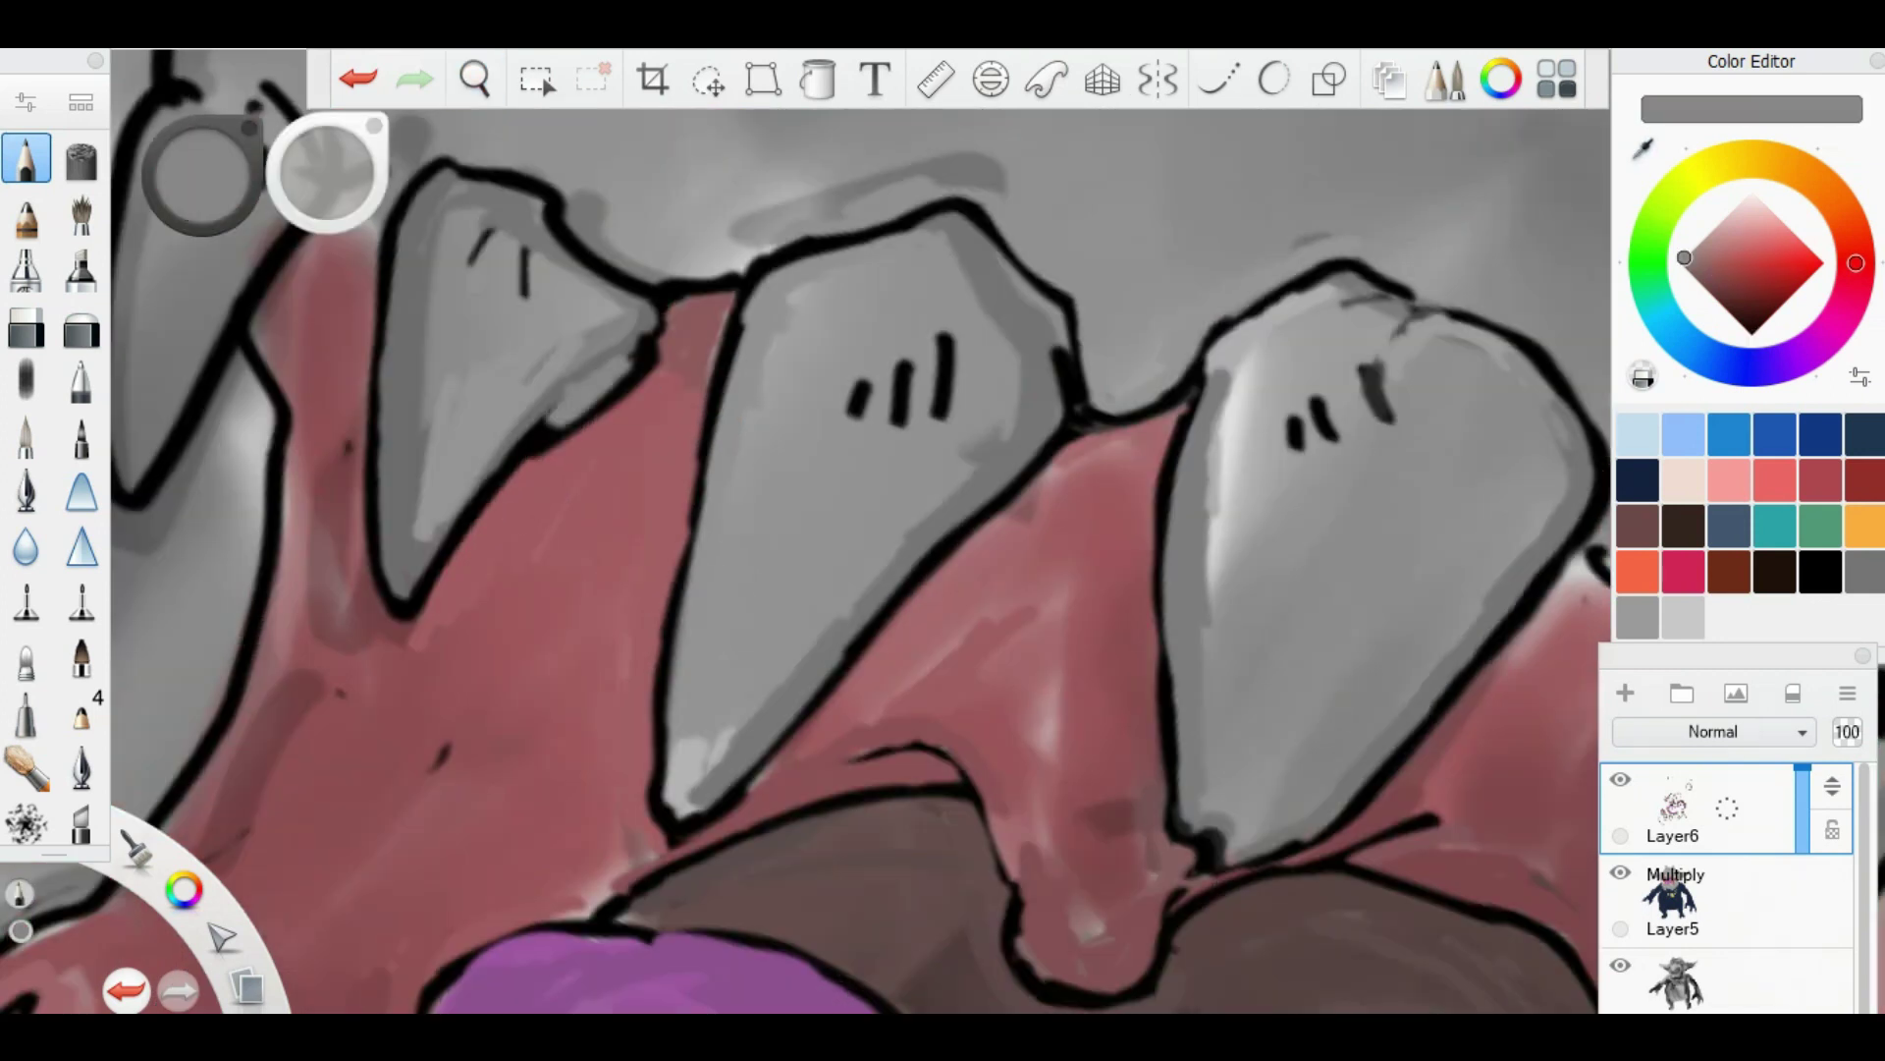
alt+click(510, 472)
drag(1021, 236, 875, 294)
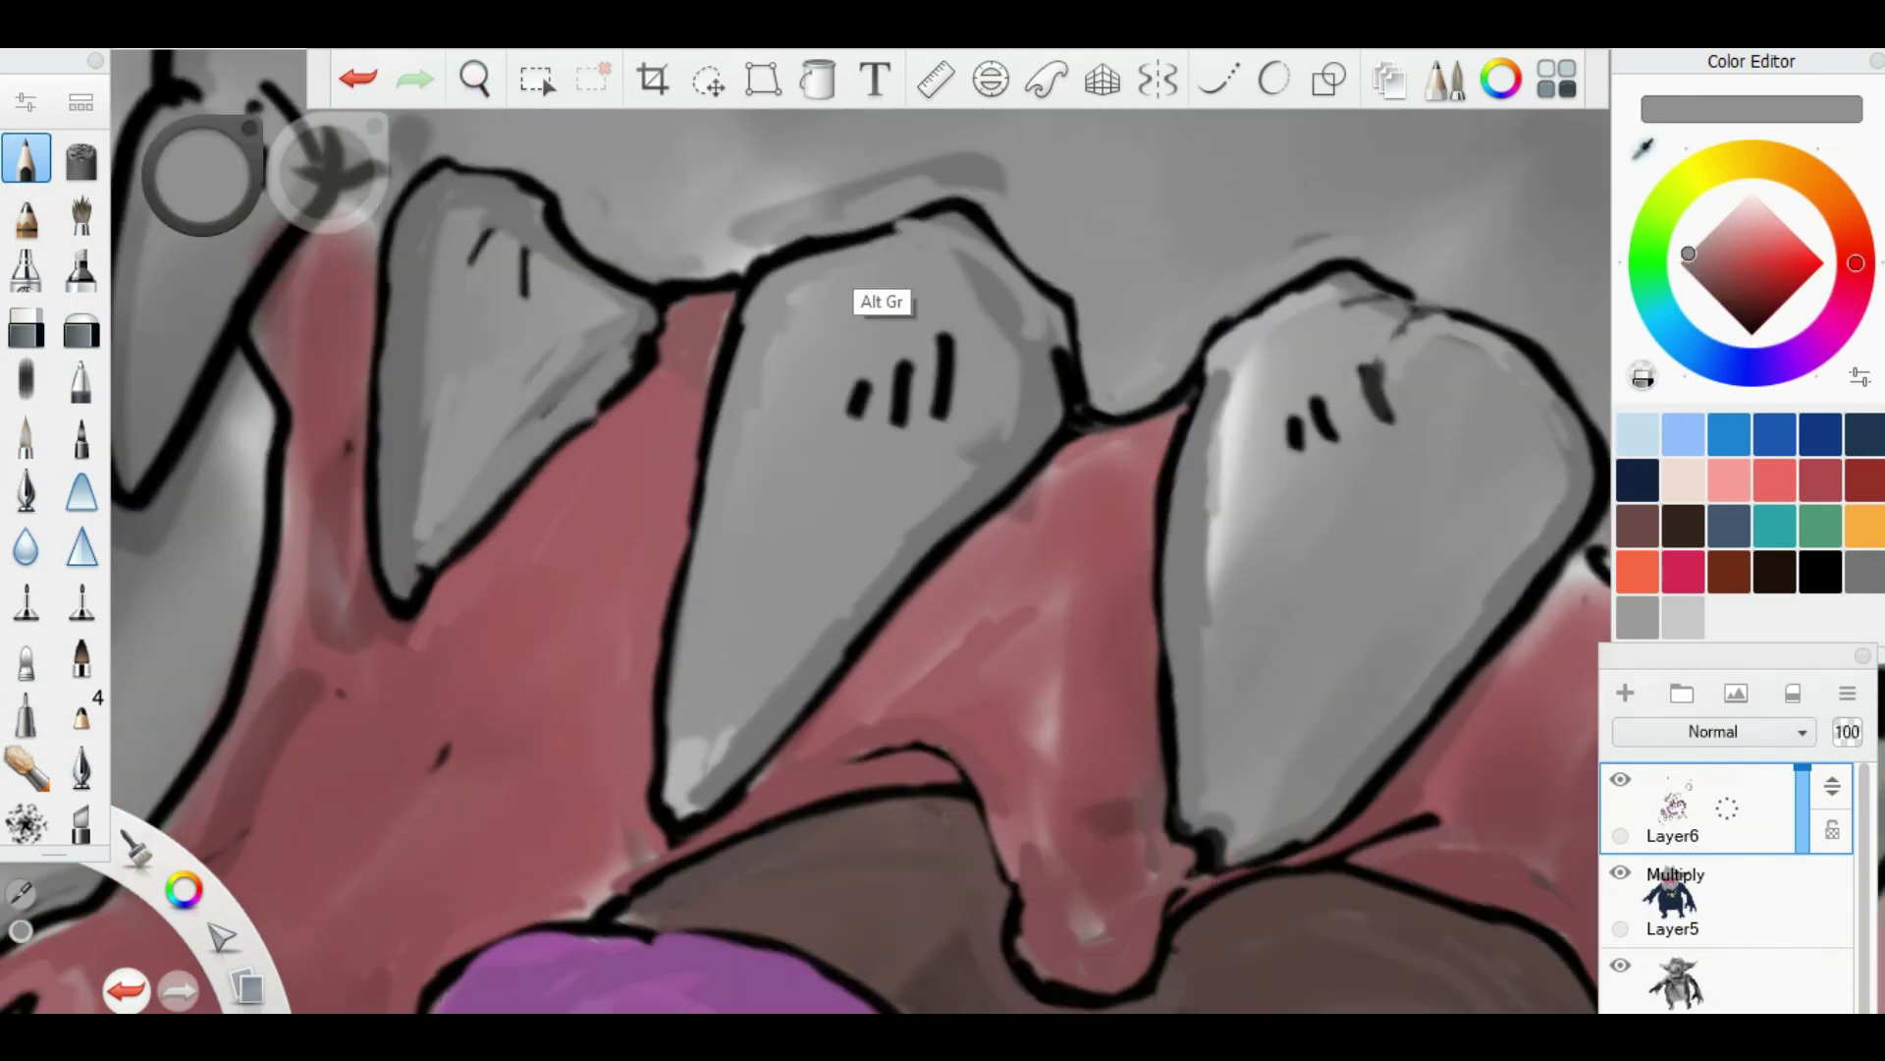
drag(884, 231, 1076, 403)
scroll(1070, 566, down, 5)
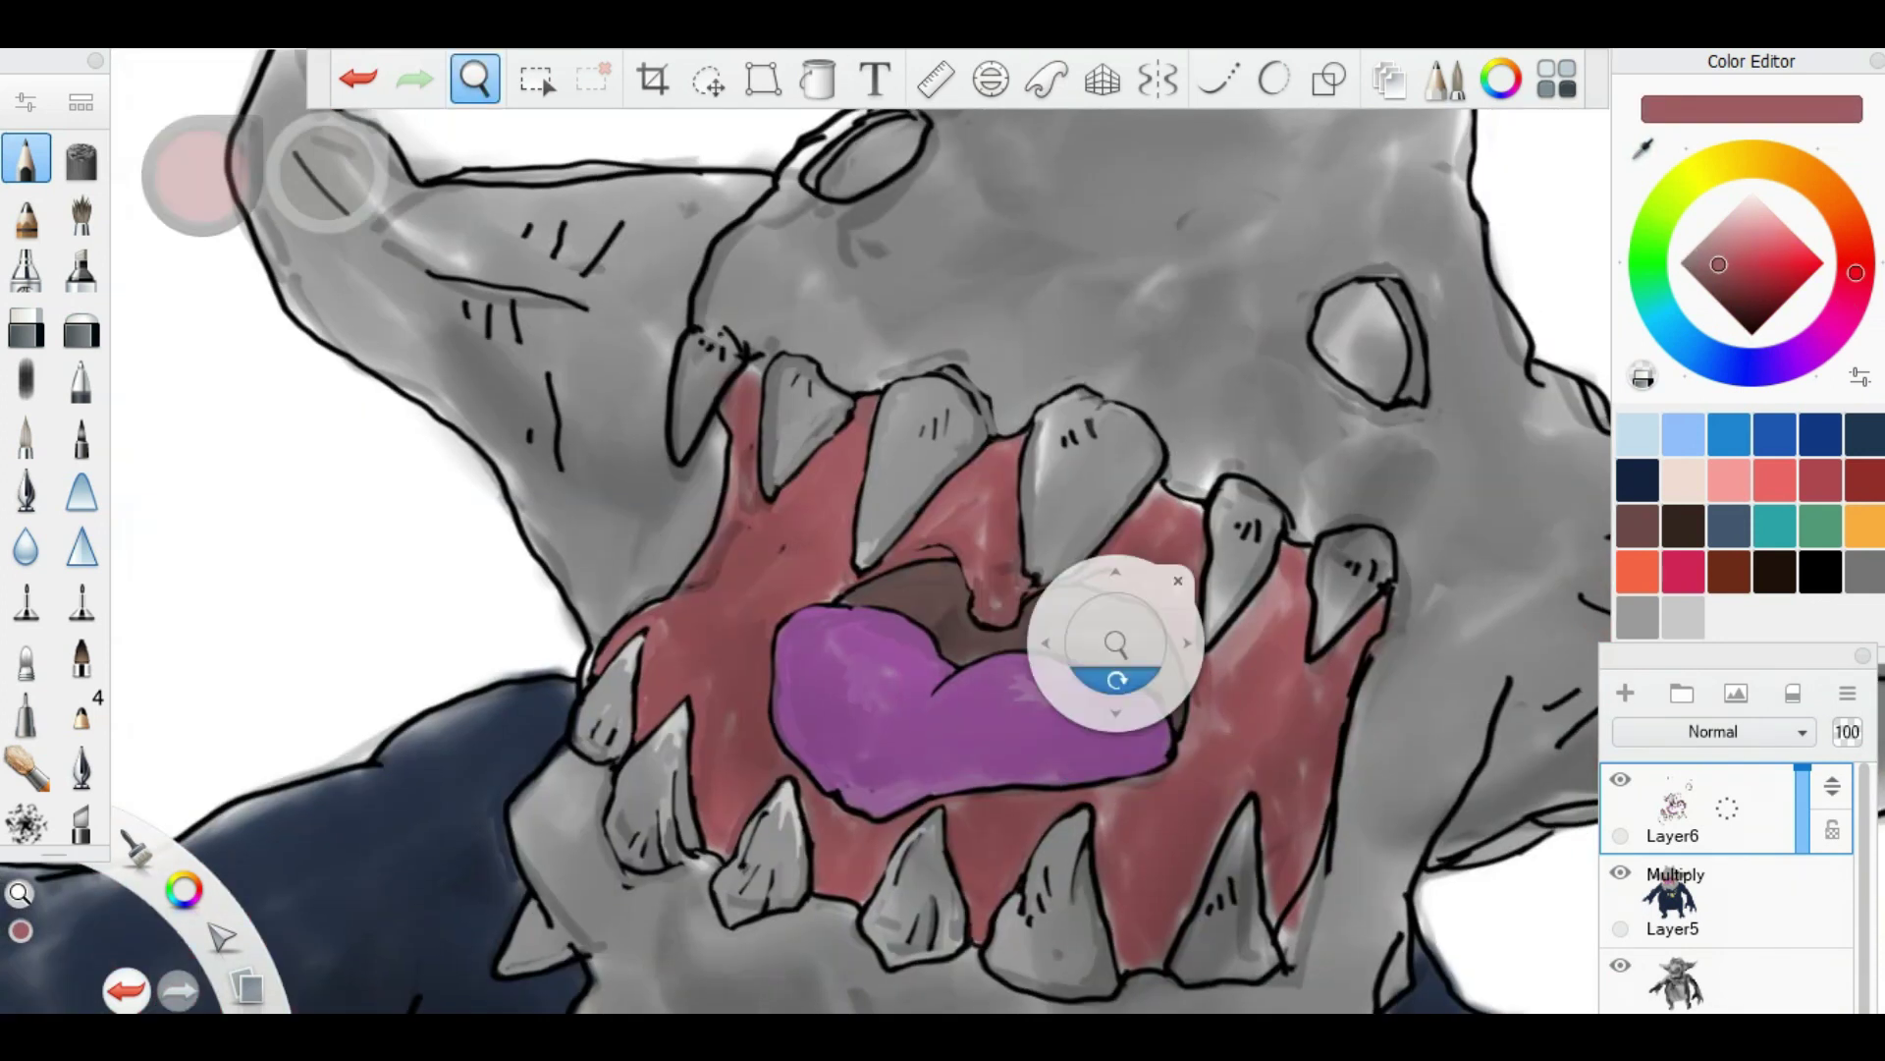
Step: Even out the grey of the upper fangs and paint light grey highlight streaks on the large ones
scroll(1254, 359, up, 6)
alt+click(560, 461)
alt+click(530, 543)
drag(884, 491, 850, 550)
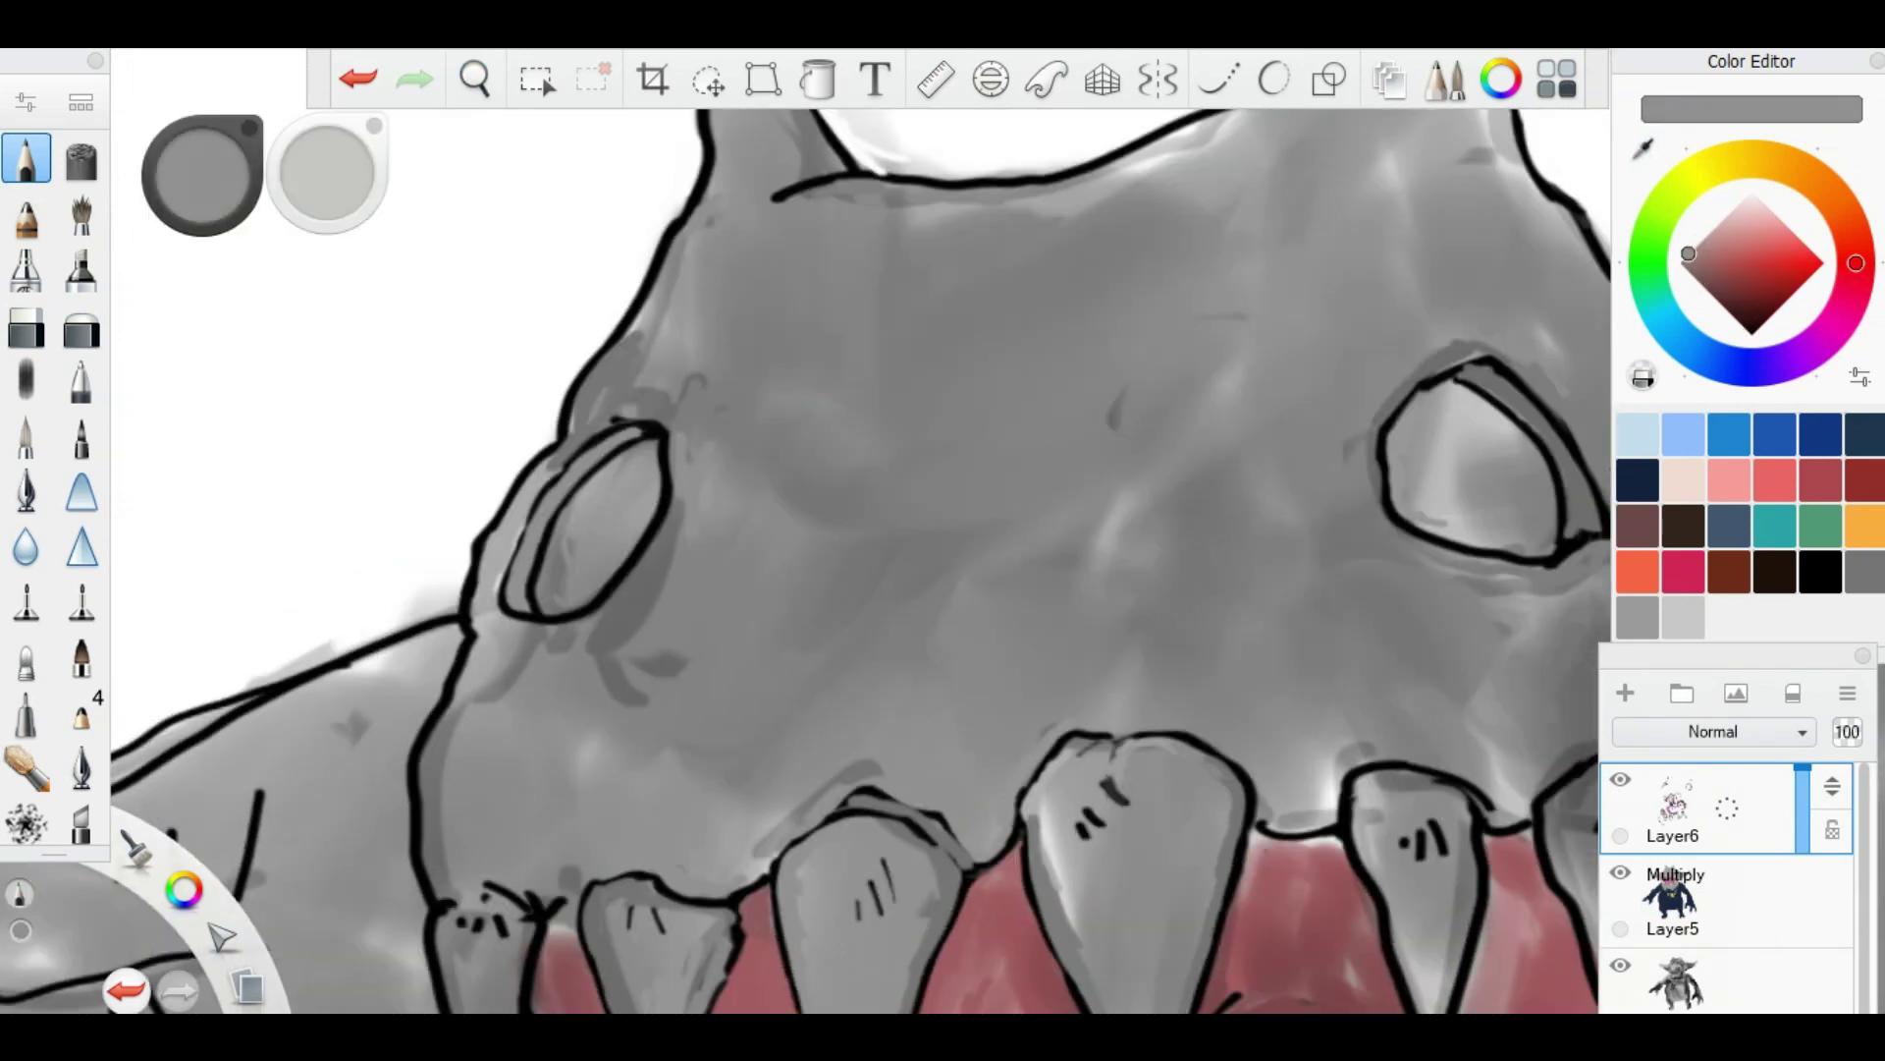
alt+click(1370, 825)
alt+click(1087, 920)
drag(1087, 920, 1126, 773)
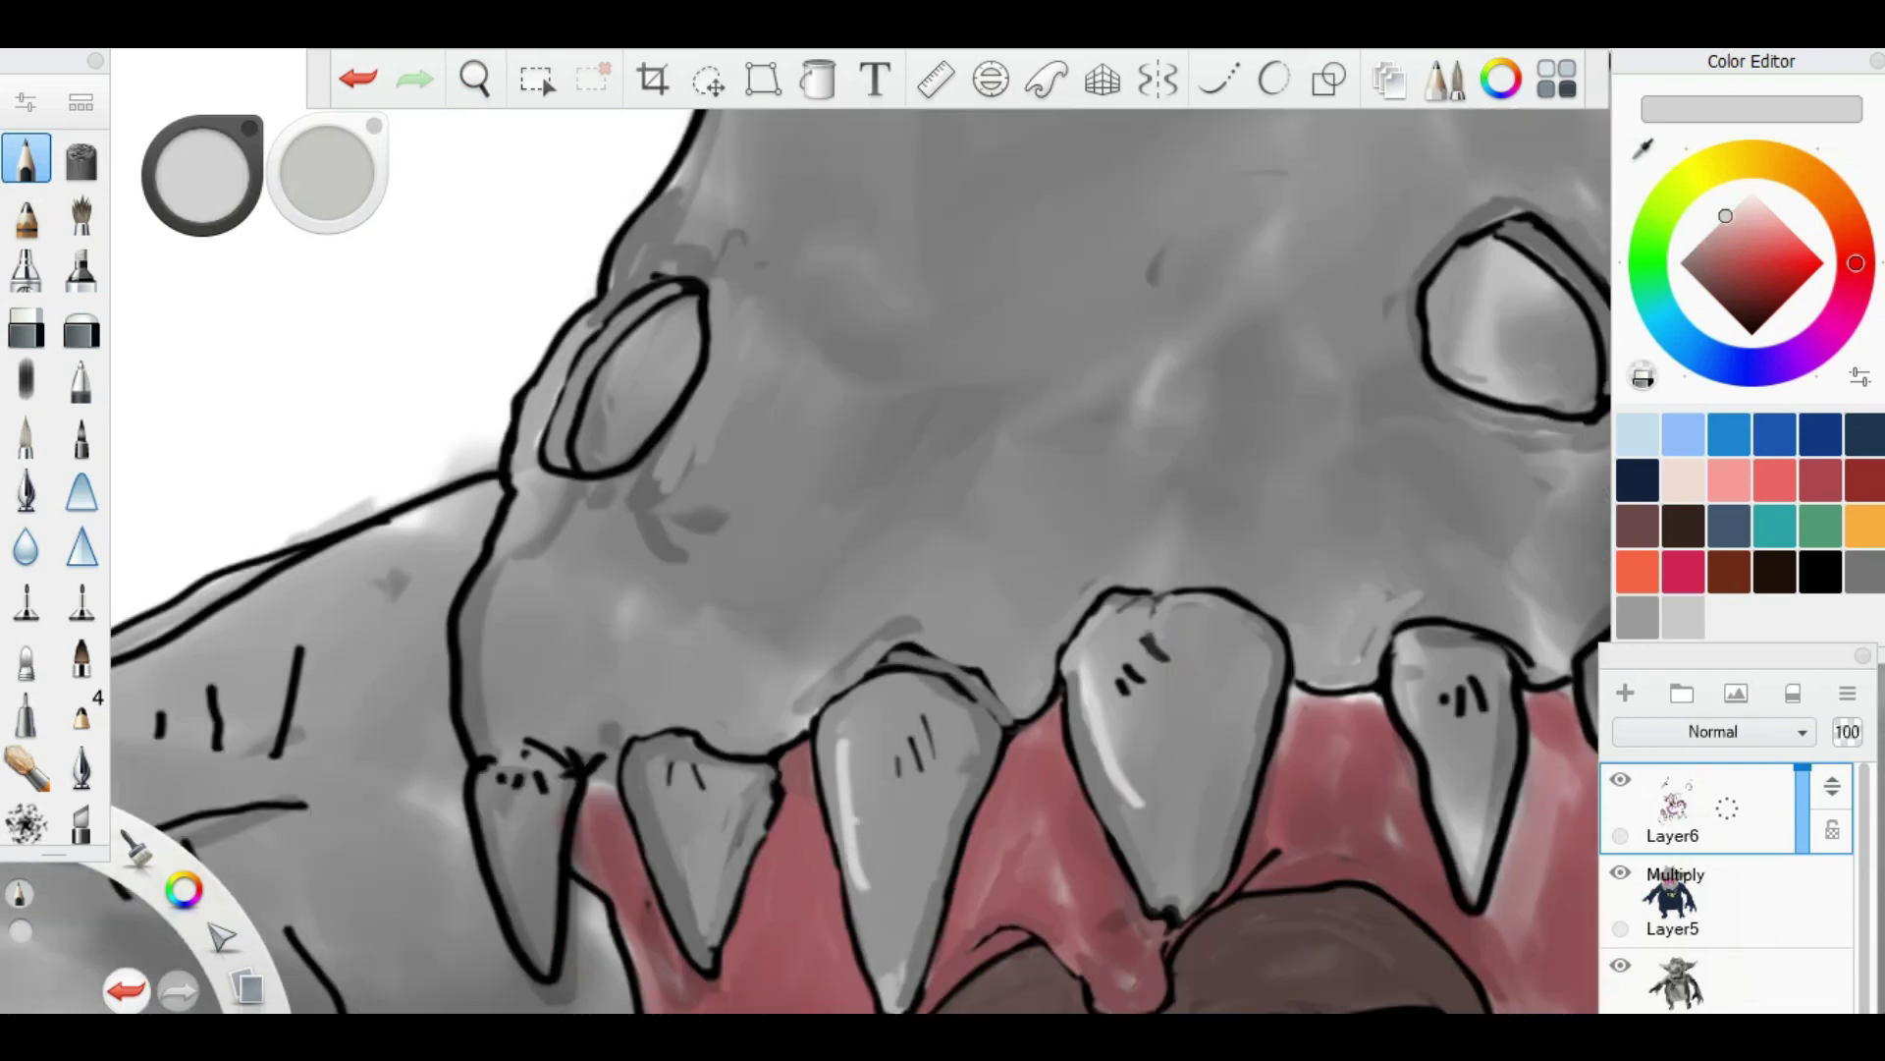
Step: Redraw the rounded top of the small outermost upper fang beside the ear and blend its grey
alt+click(560, 832)
drag(539, 821, 494, 896)
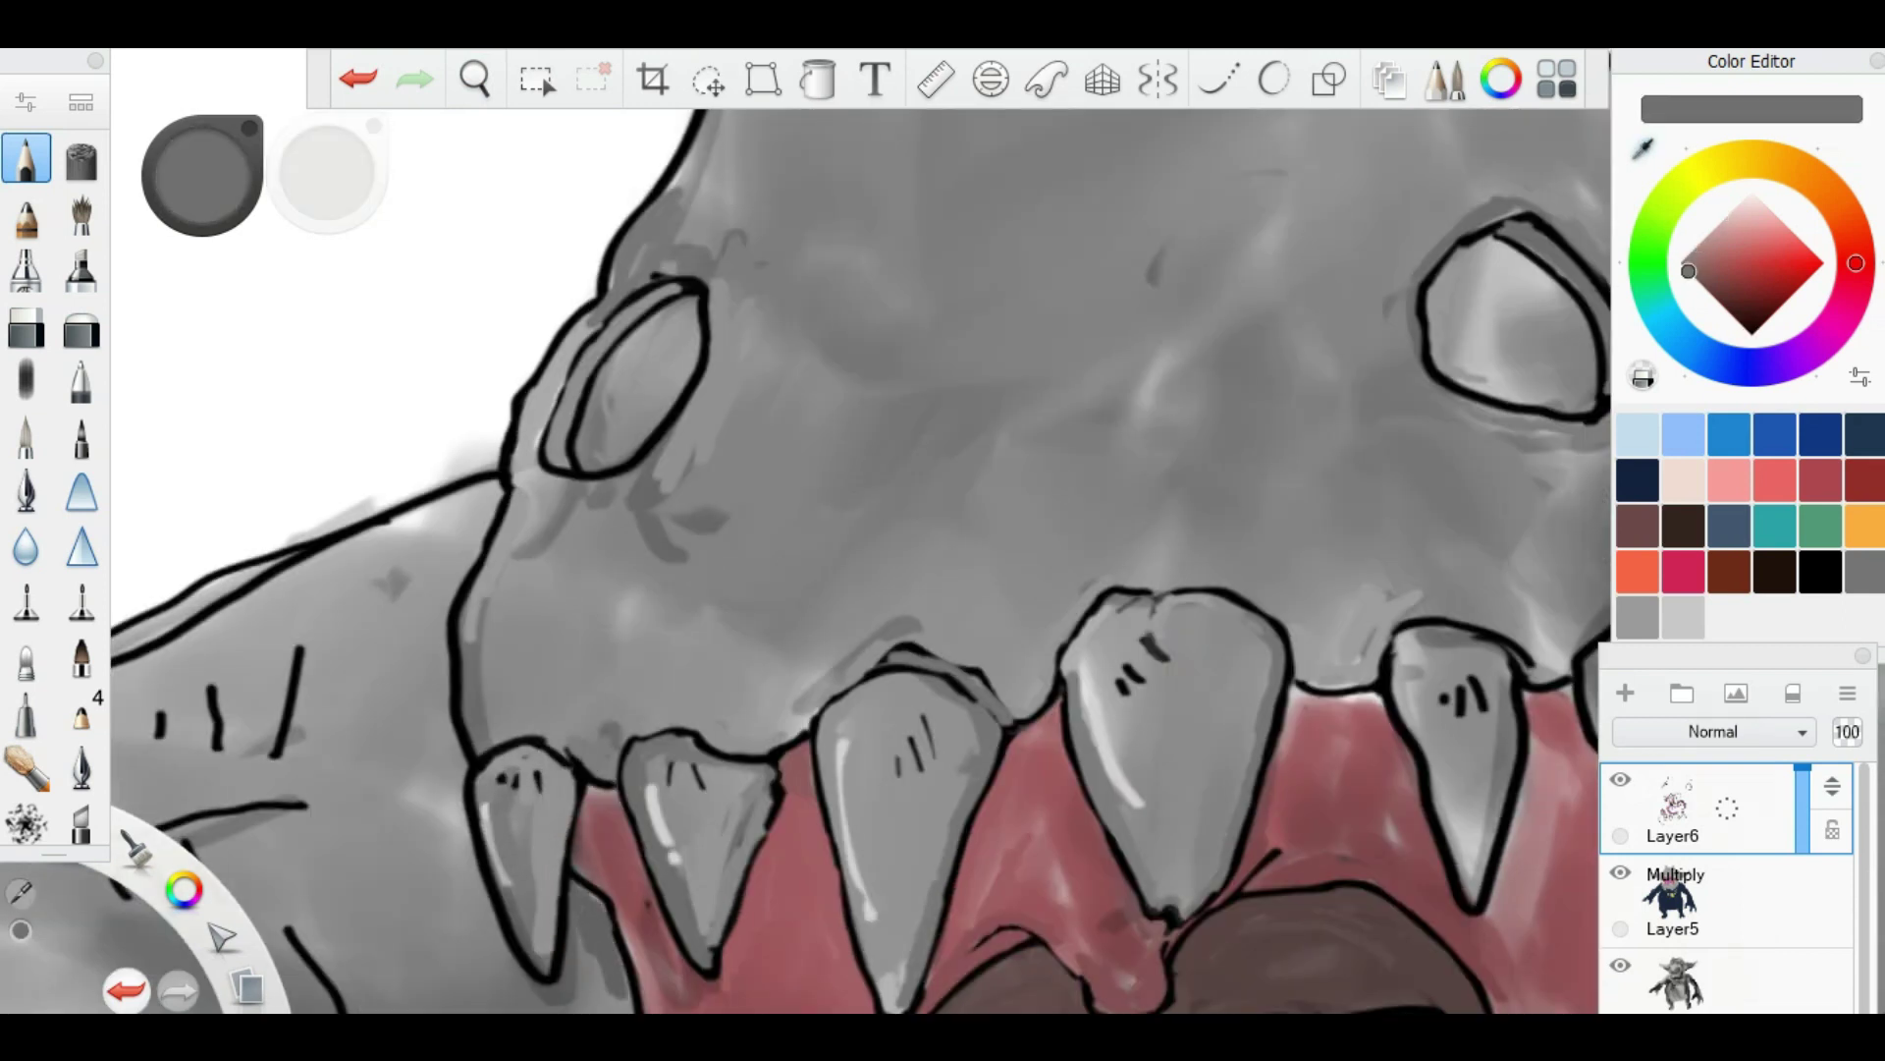
drag(1127, 580, 842, 610)
Step: Reshape the outlines of the two upper fangs beneath the larger eye and retouch their shading with sampled greys
alt+click(1056, 422)
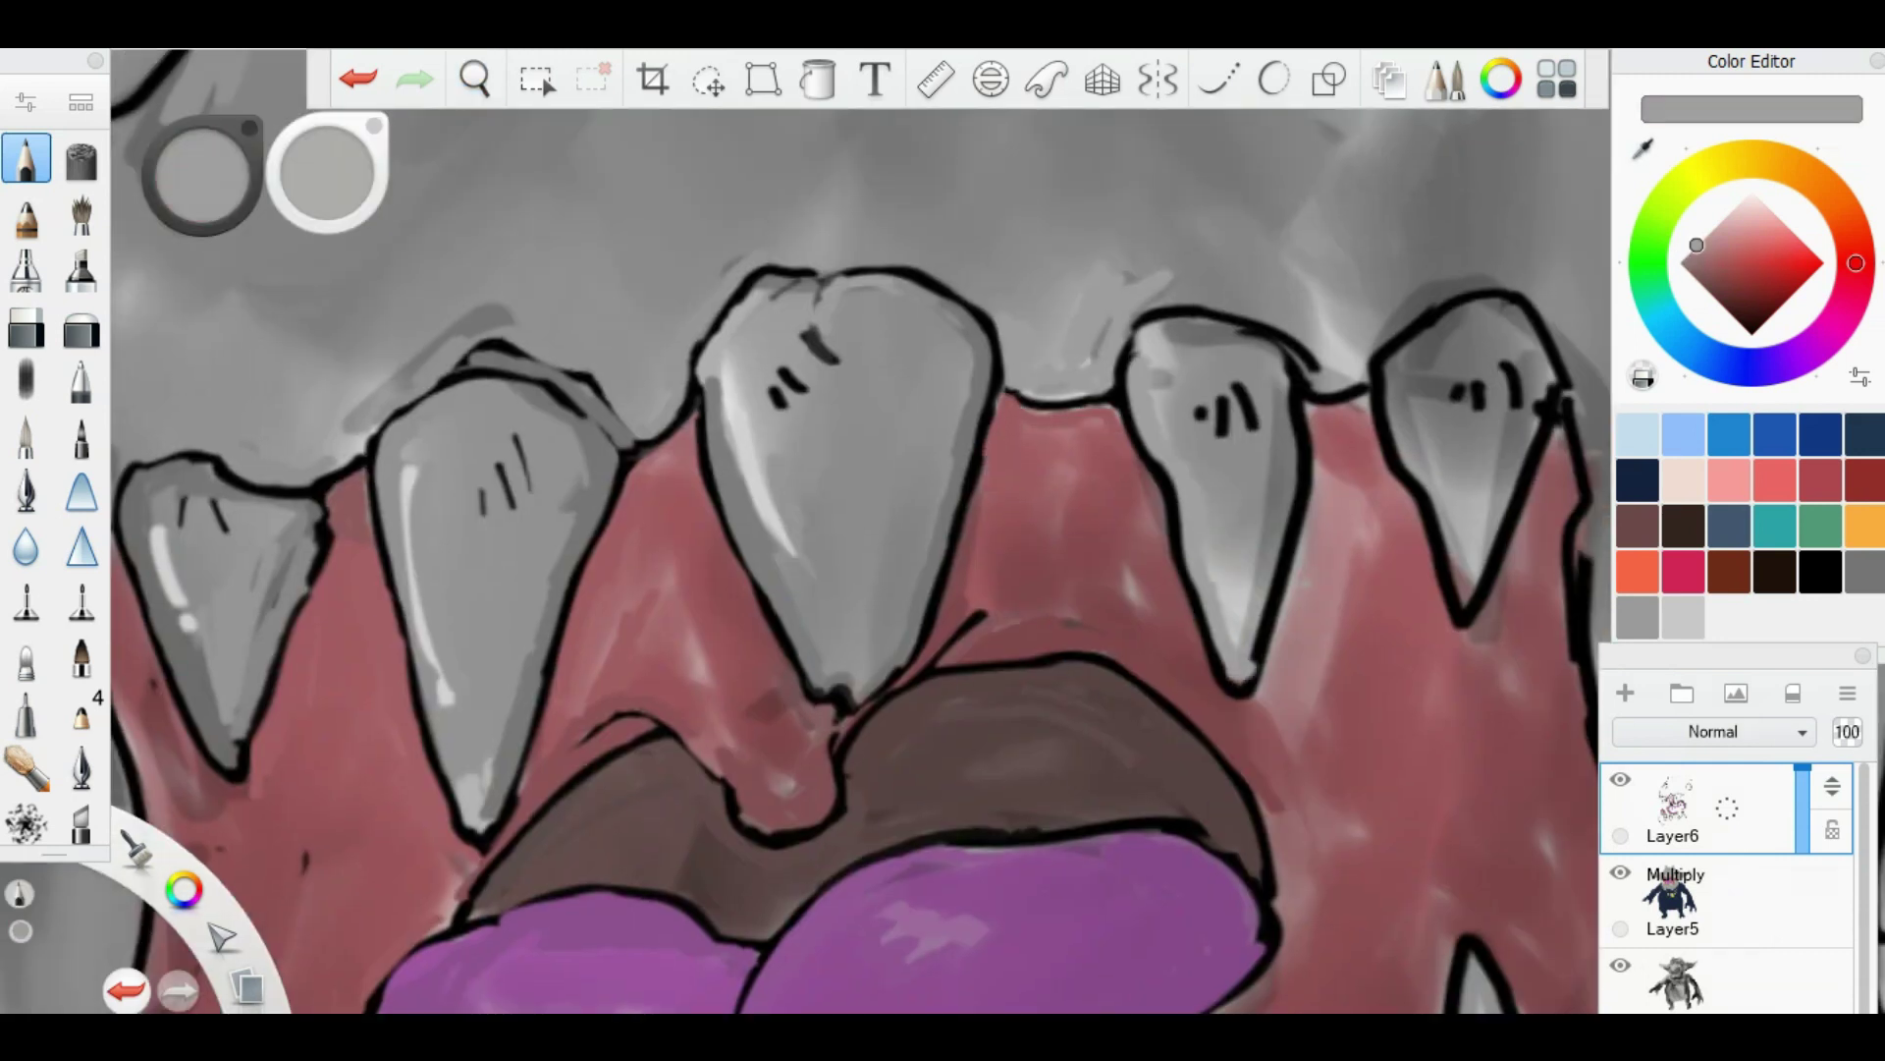
alt+click(1193, 427)
alt+click(1291, 359)
drag(1385, 348, 1517, 289)
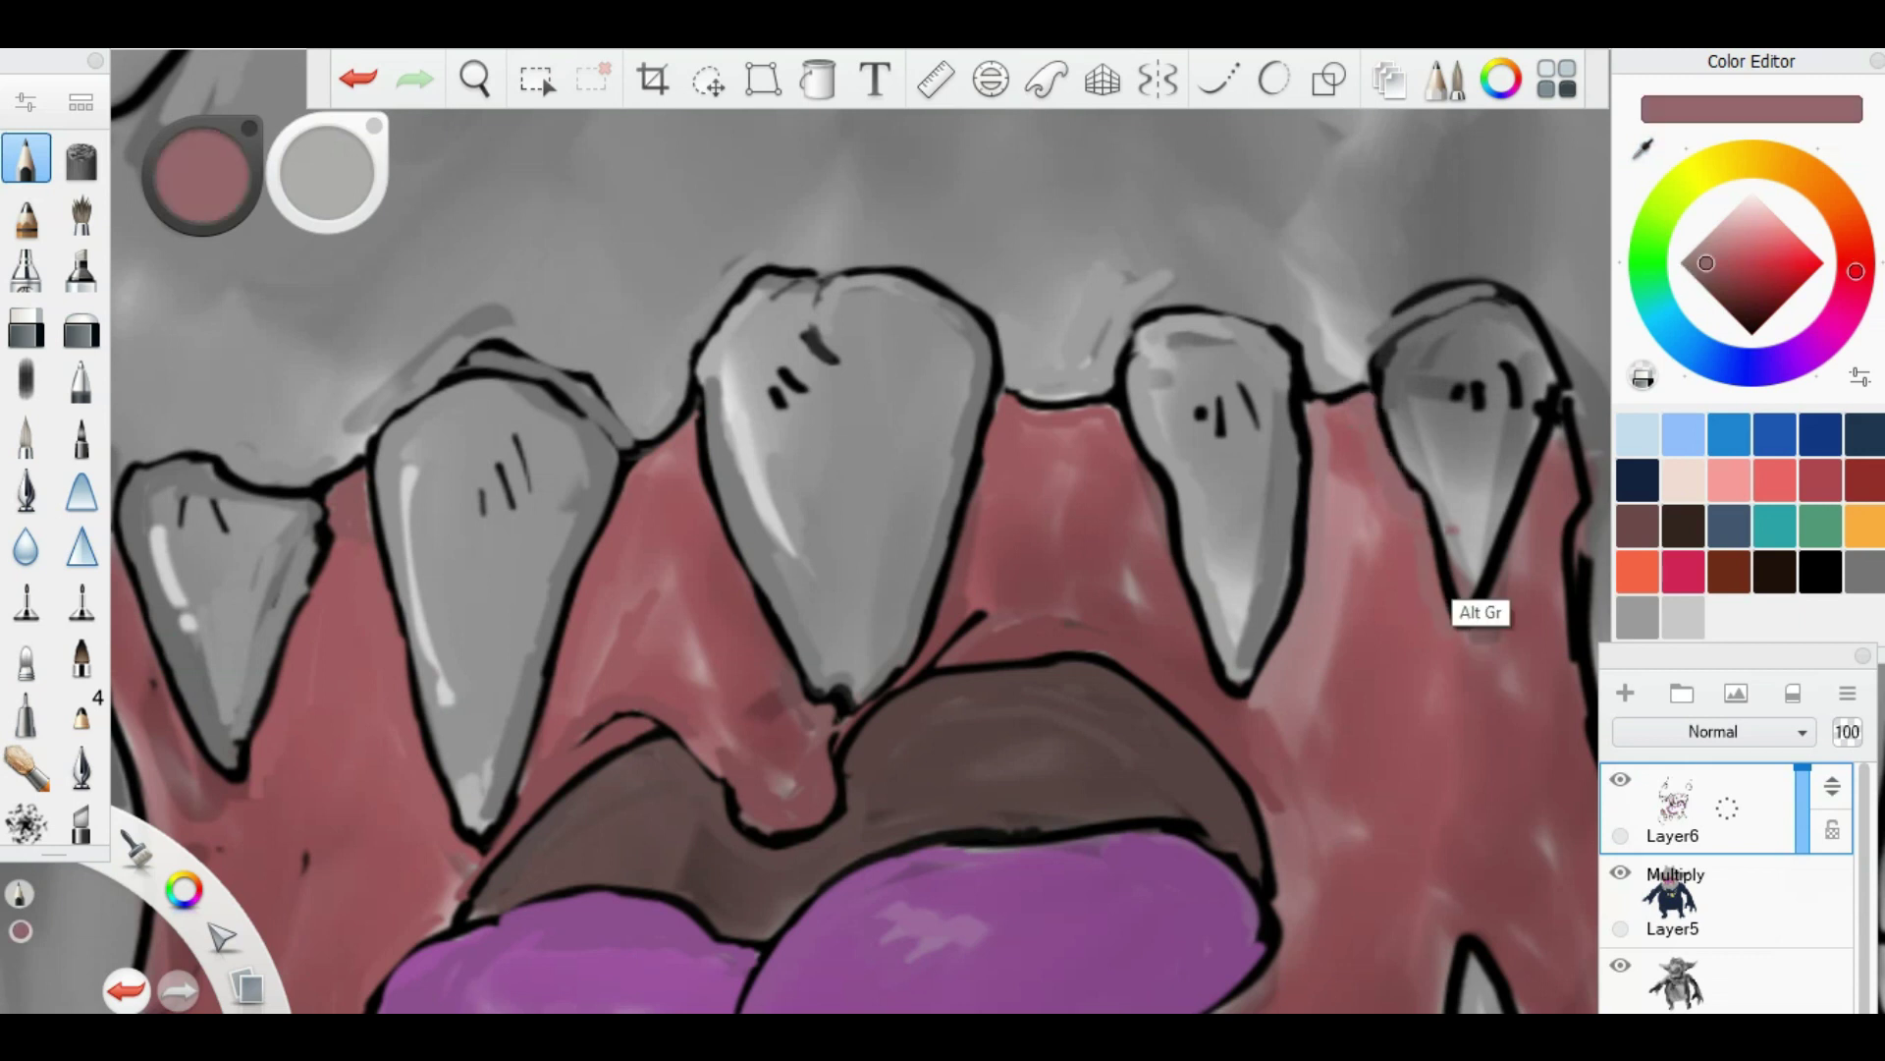
key(space)
mouse_move(1348, 599)
mouse_down()
mouse_move(1347, 628)
mouse_move(1191, 628)
mouse_up()
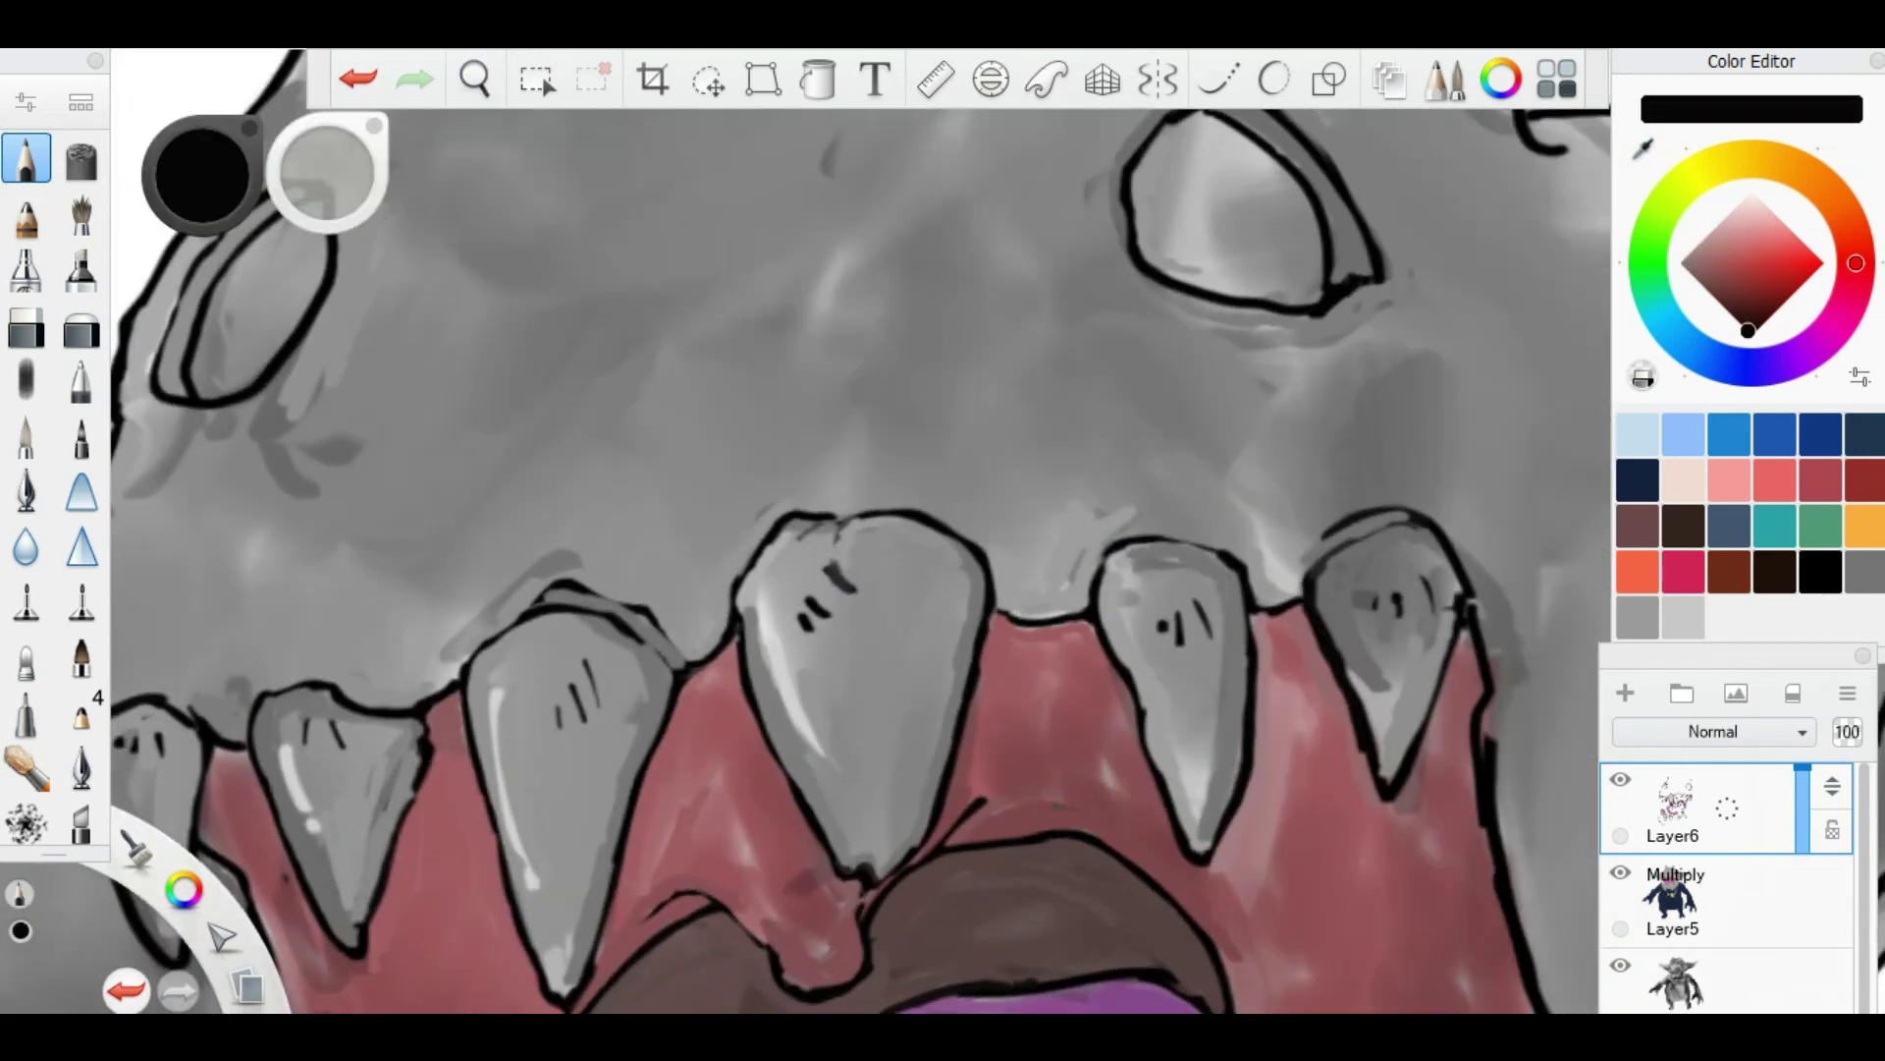
Step: Lighten the tips of the end tooth in the lower jaw and of the two upper fangs above it
key(space)
drag(934, 589, 931, 743)
drag(1080, 722, 904, 805)
alt+click(946, 574)
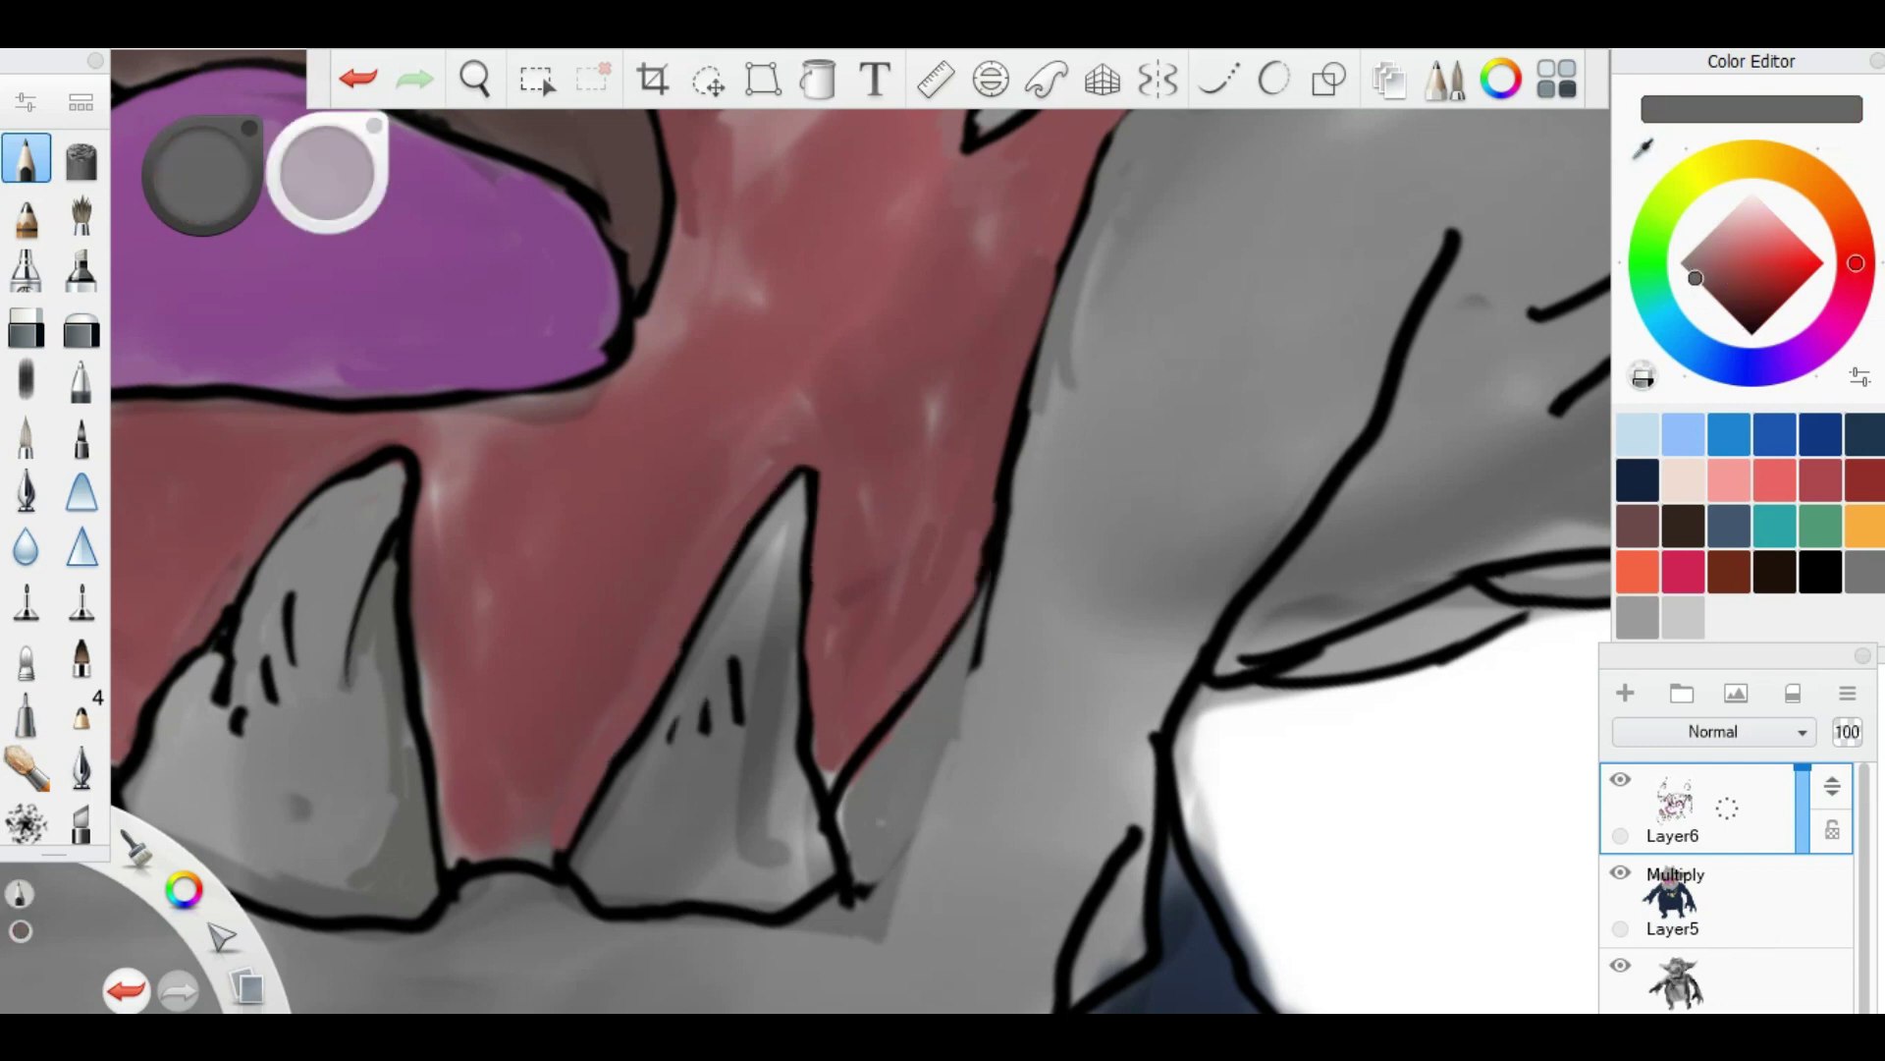
alt+click(733, 685)
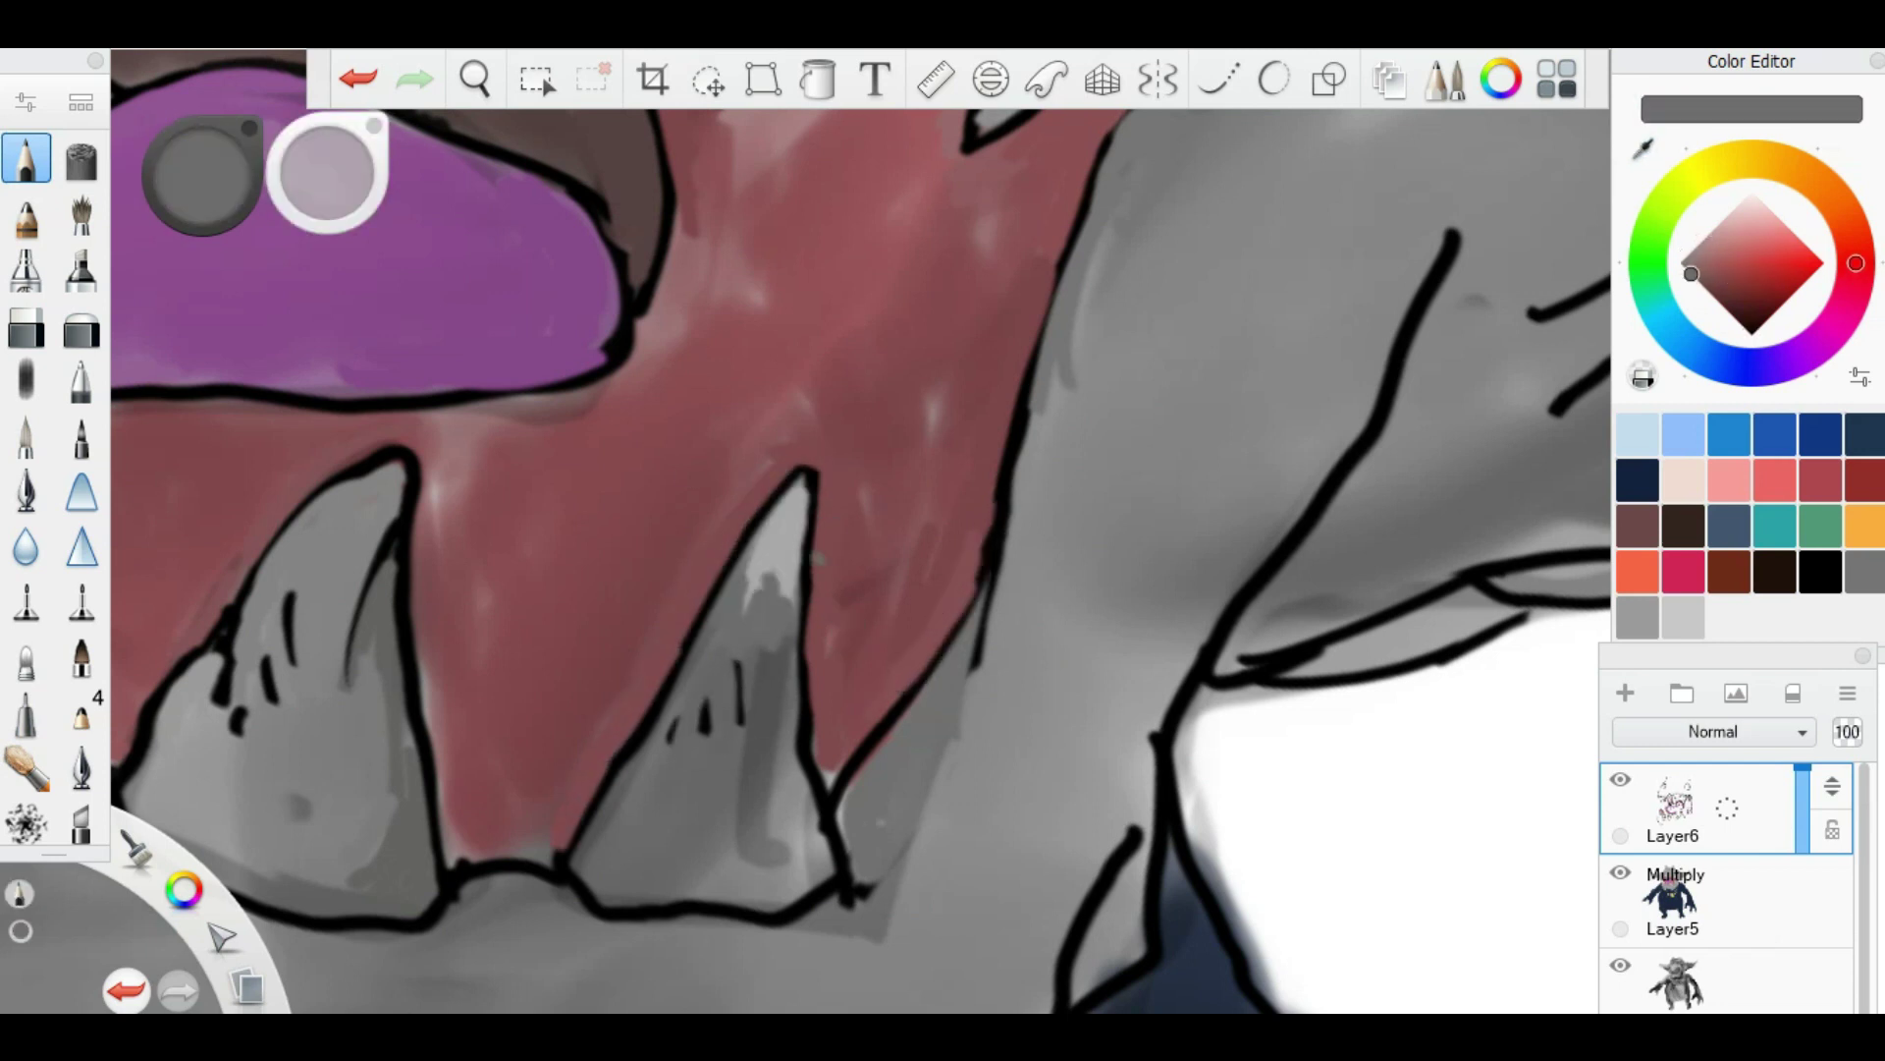
drag(785, 549, 1423, 569)
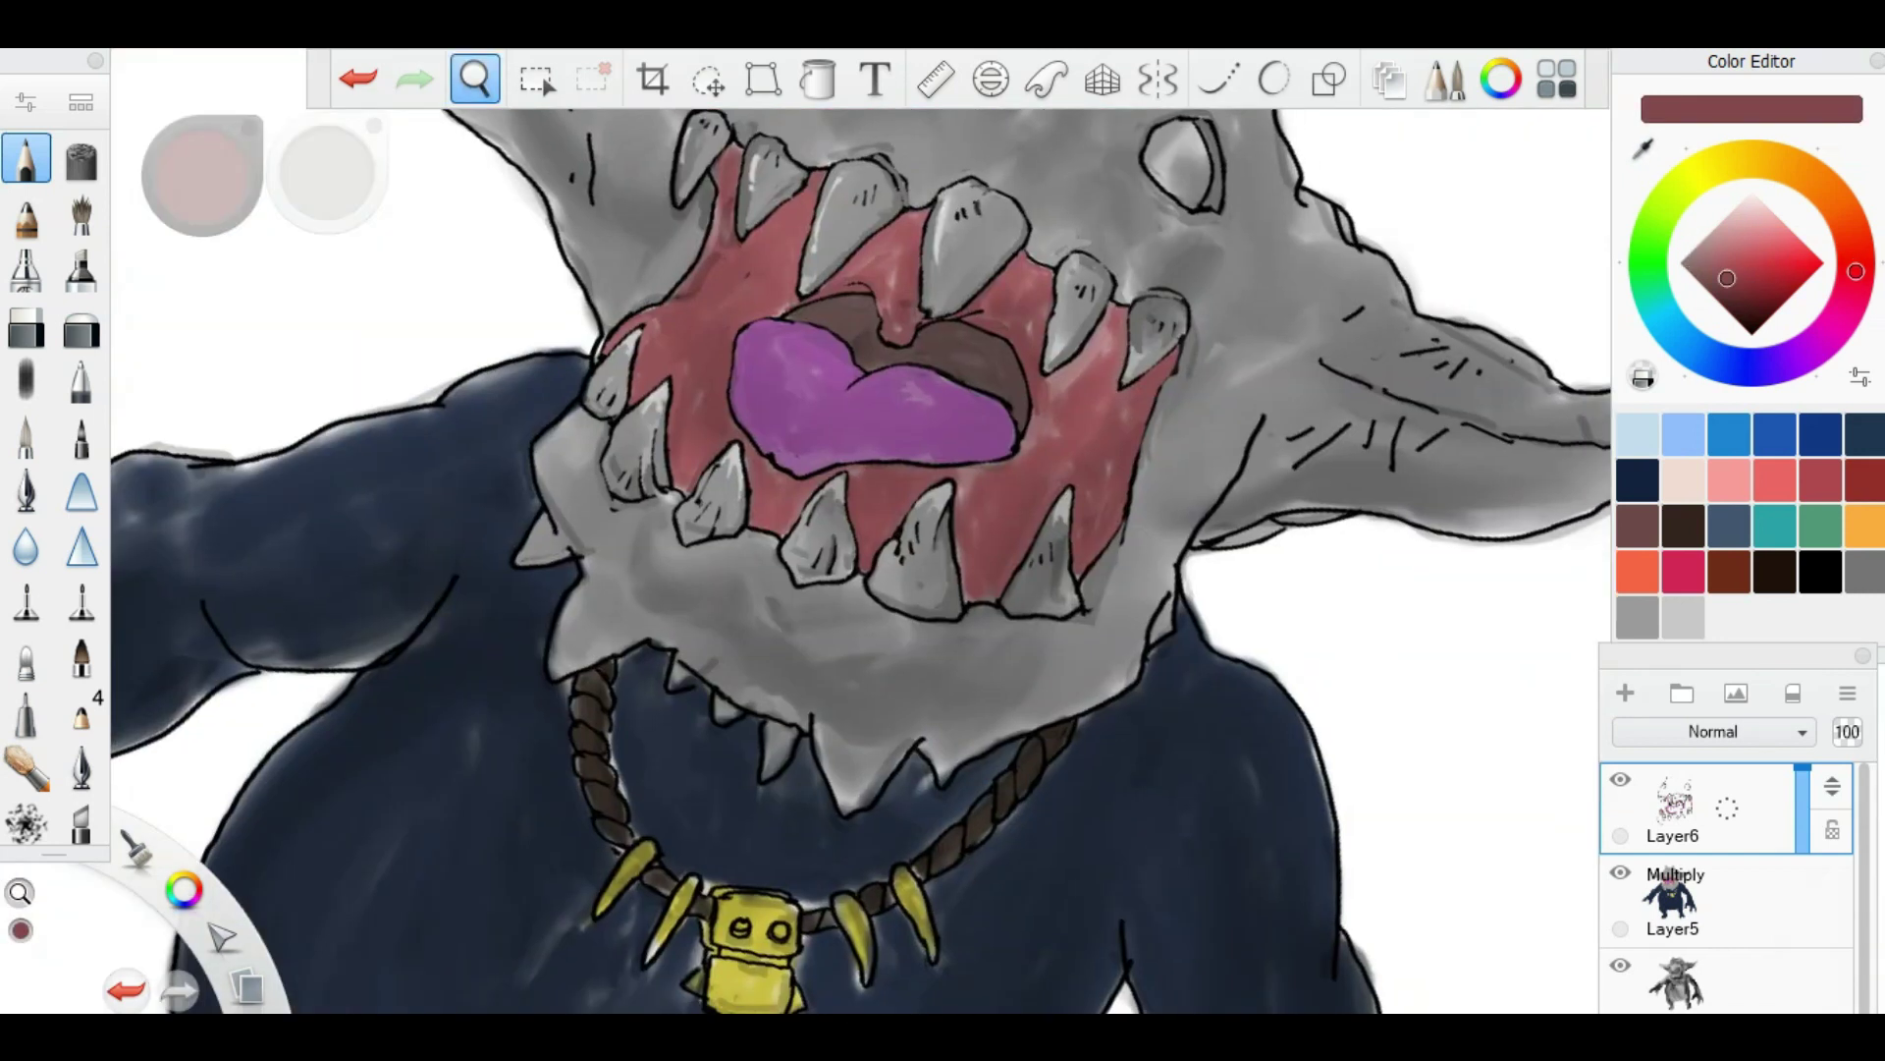
scroll(860, 560, up, 5)
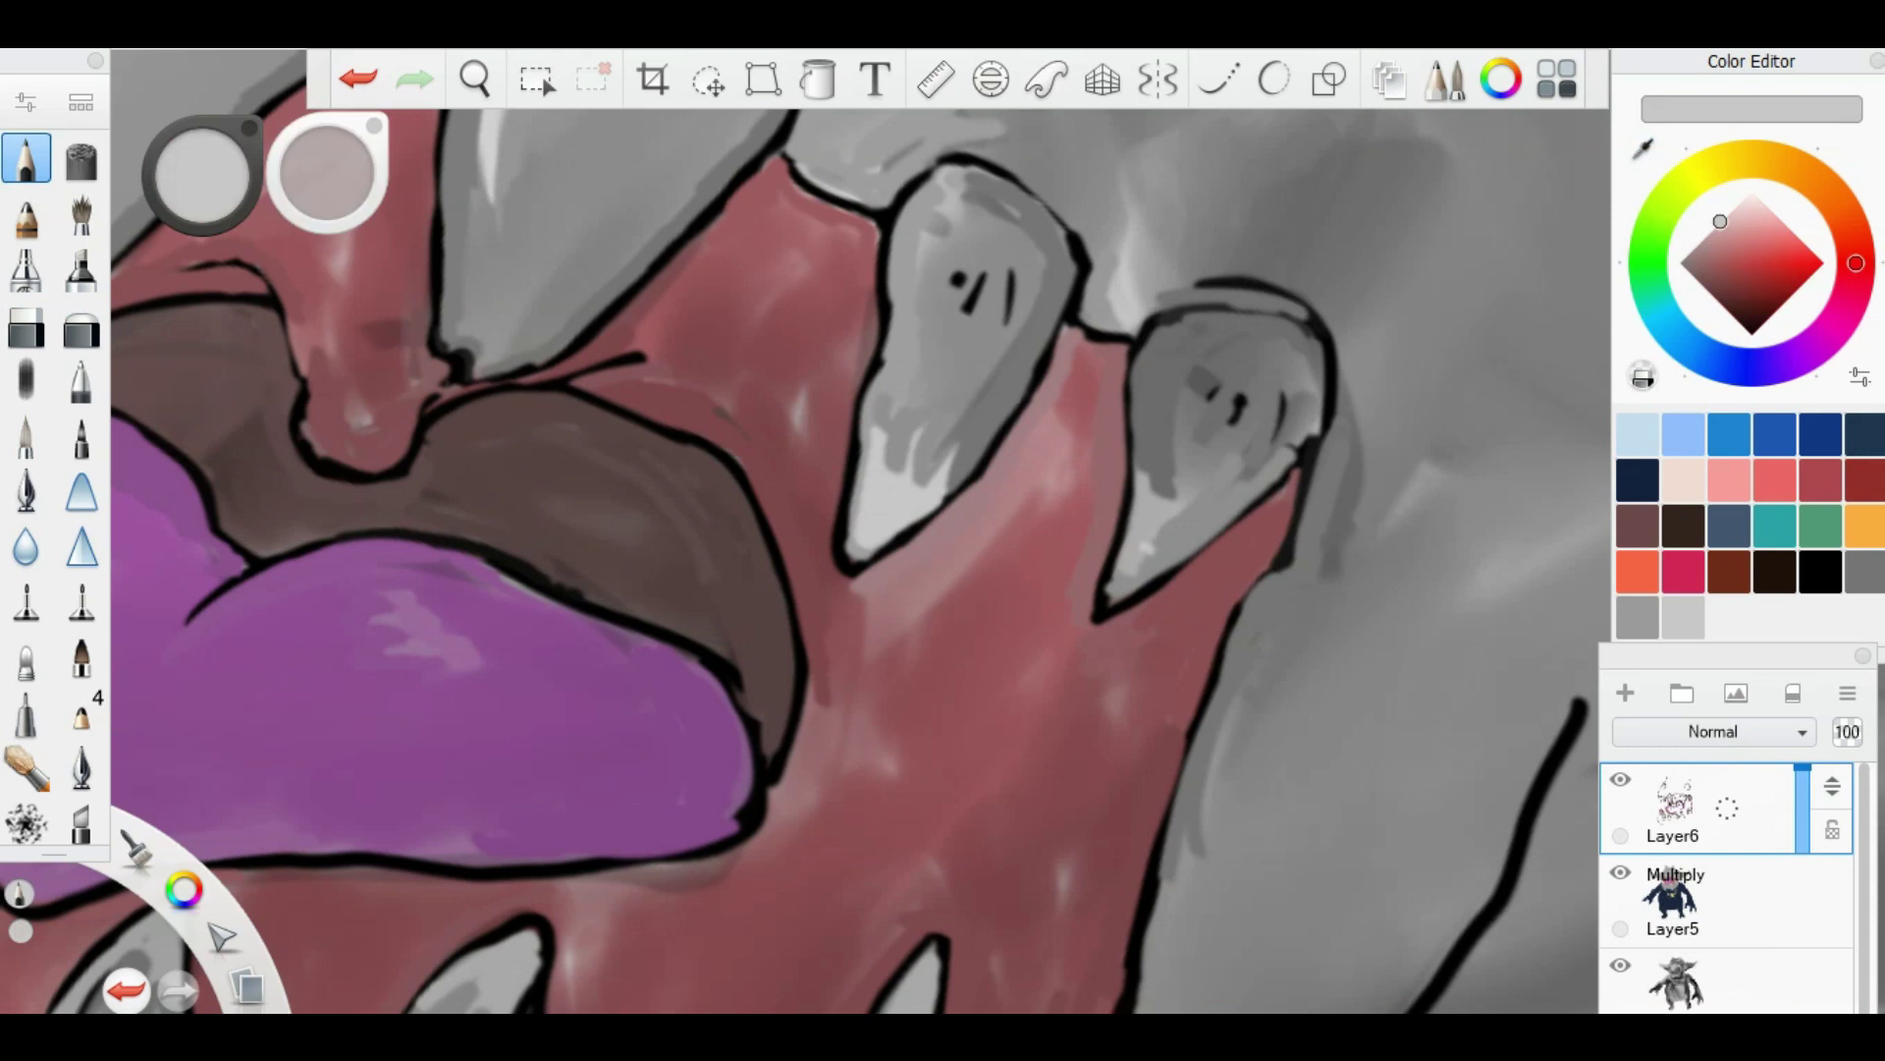
Step: Paint light grey tips and small highlights on the remaining lower teeth
scroll(801, 648, down, 5)
scroll(800, 648, up, 5)
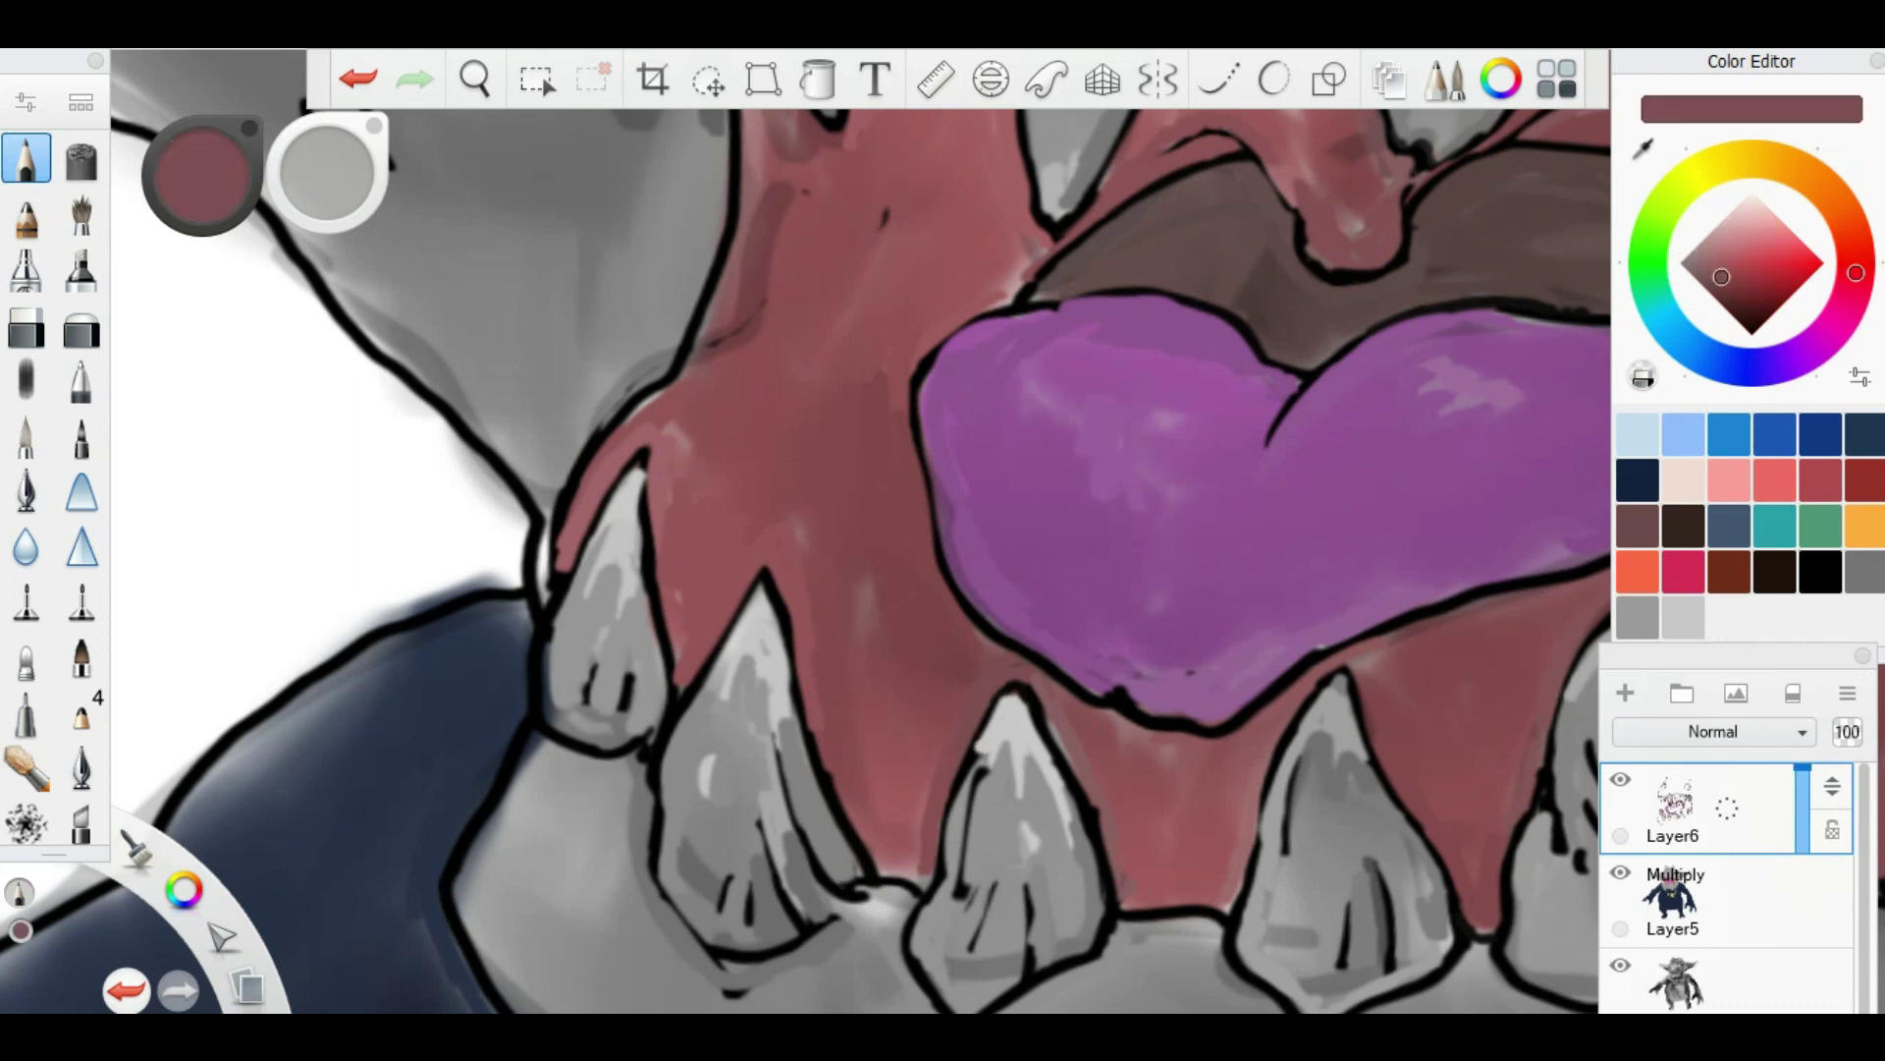
scroll(1073, 707, down, 5)
scroll(1073, 707, up, 6)
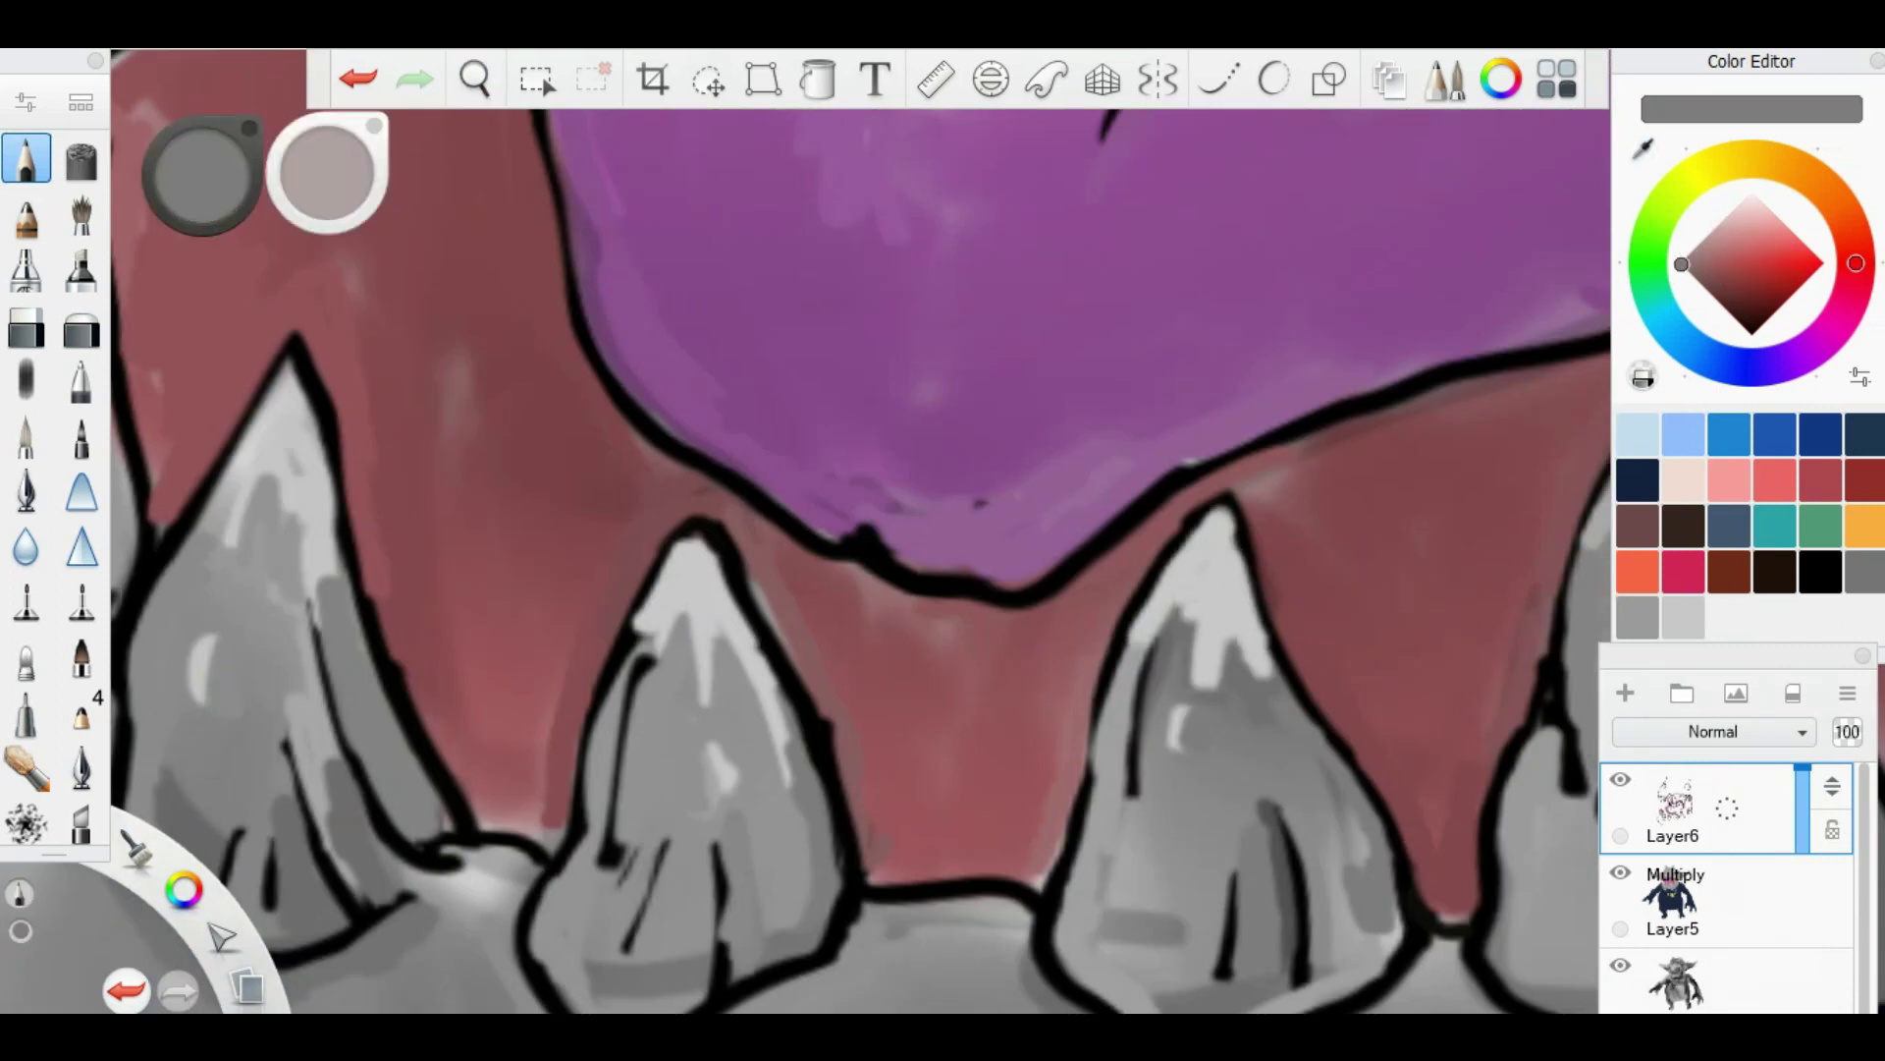
scroll(724, 694, down, 5)
key(space)
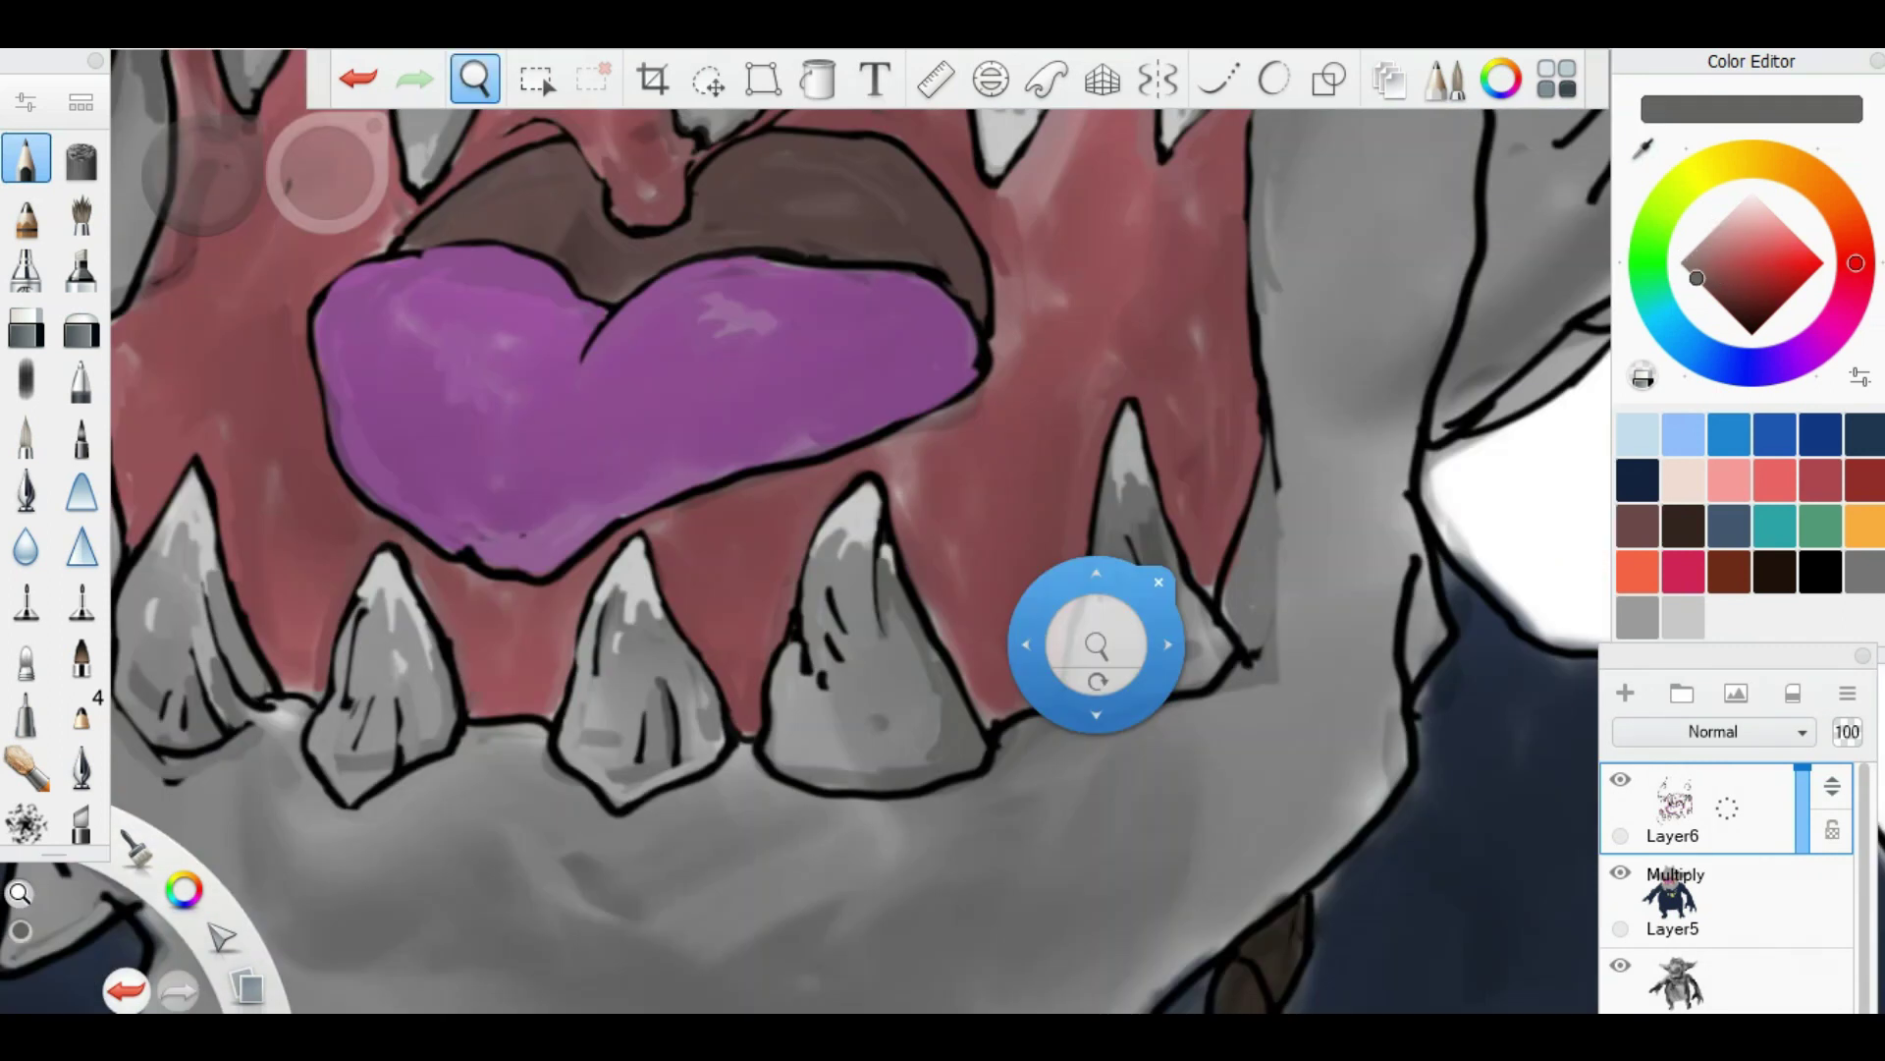
scroll(860, 560, up, 3)
scroll(860, 560, down, 5)
scroll(861, 560, up, 5)
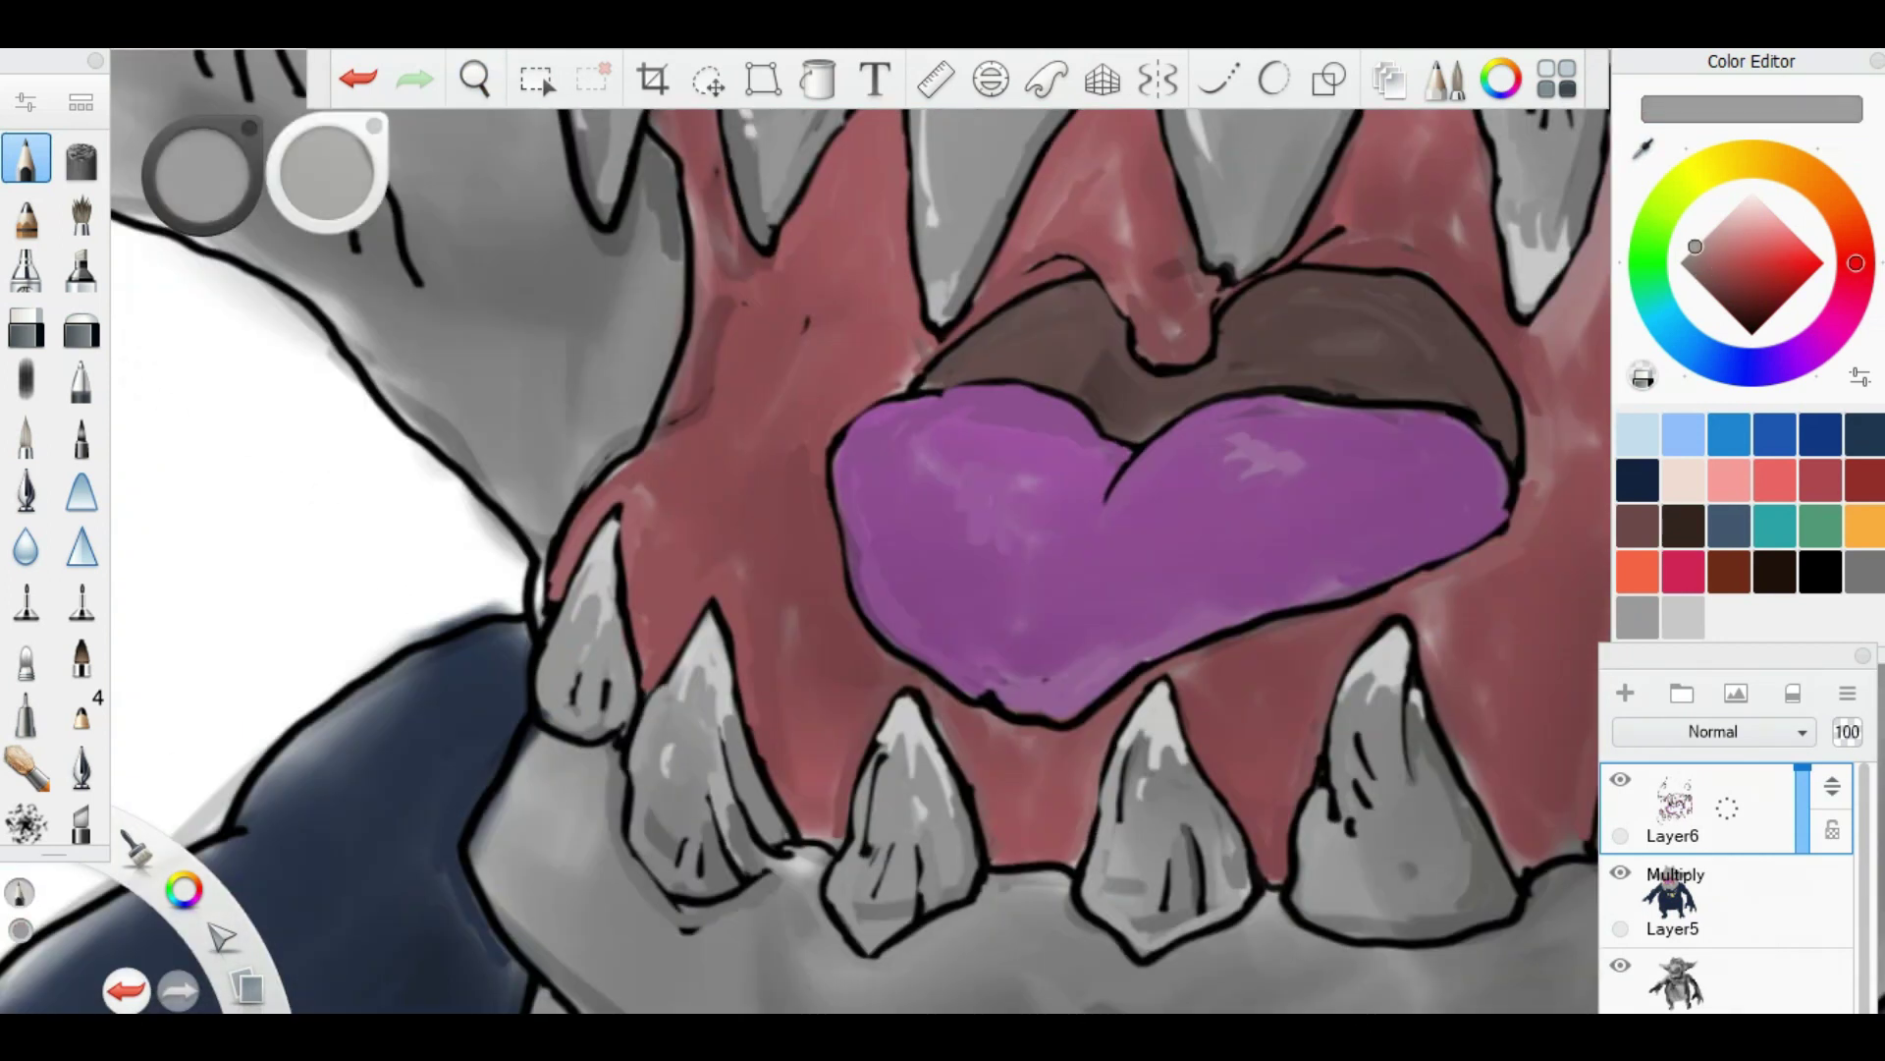
Step: Paint white over the grey spill outside the lower edge of the ear and cheek above the shoulder
drag(884, 491, 932, 579)
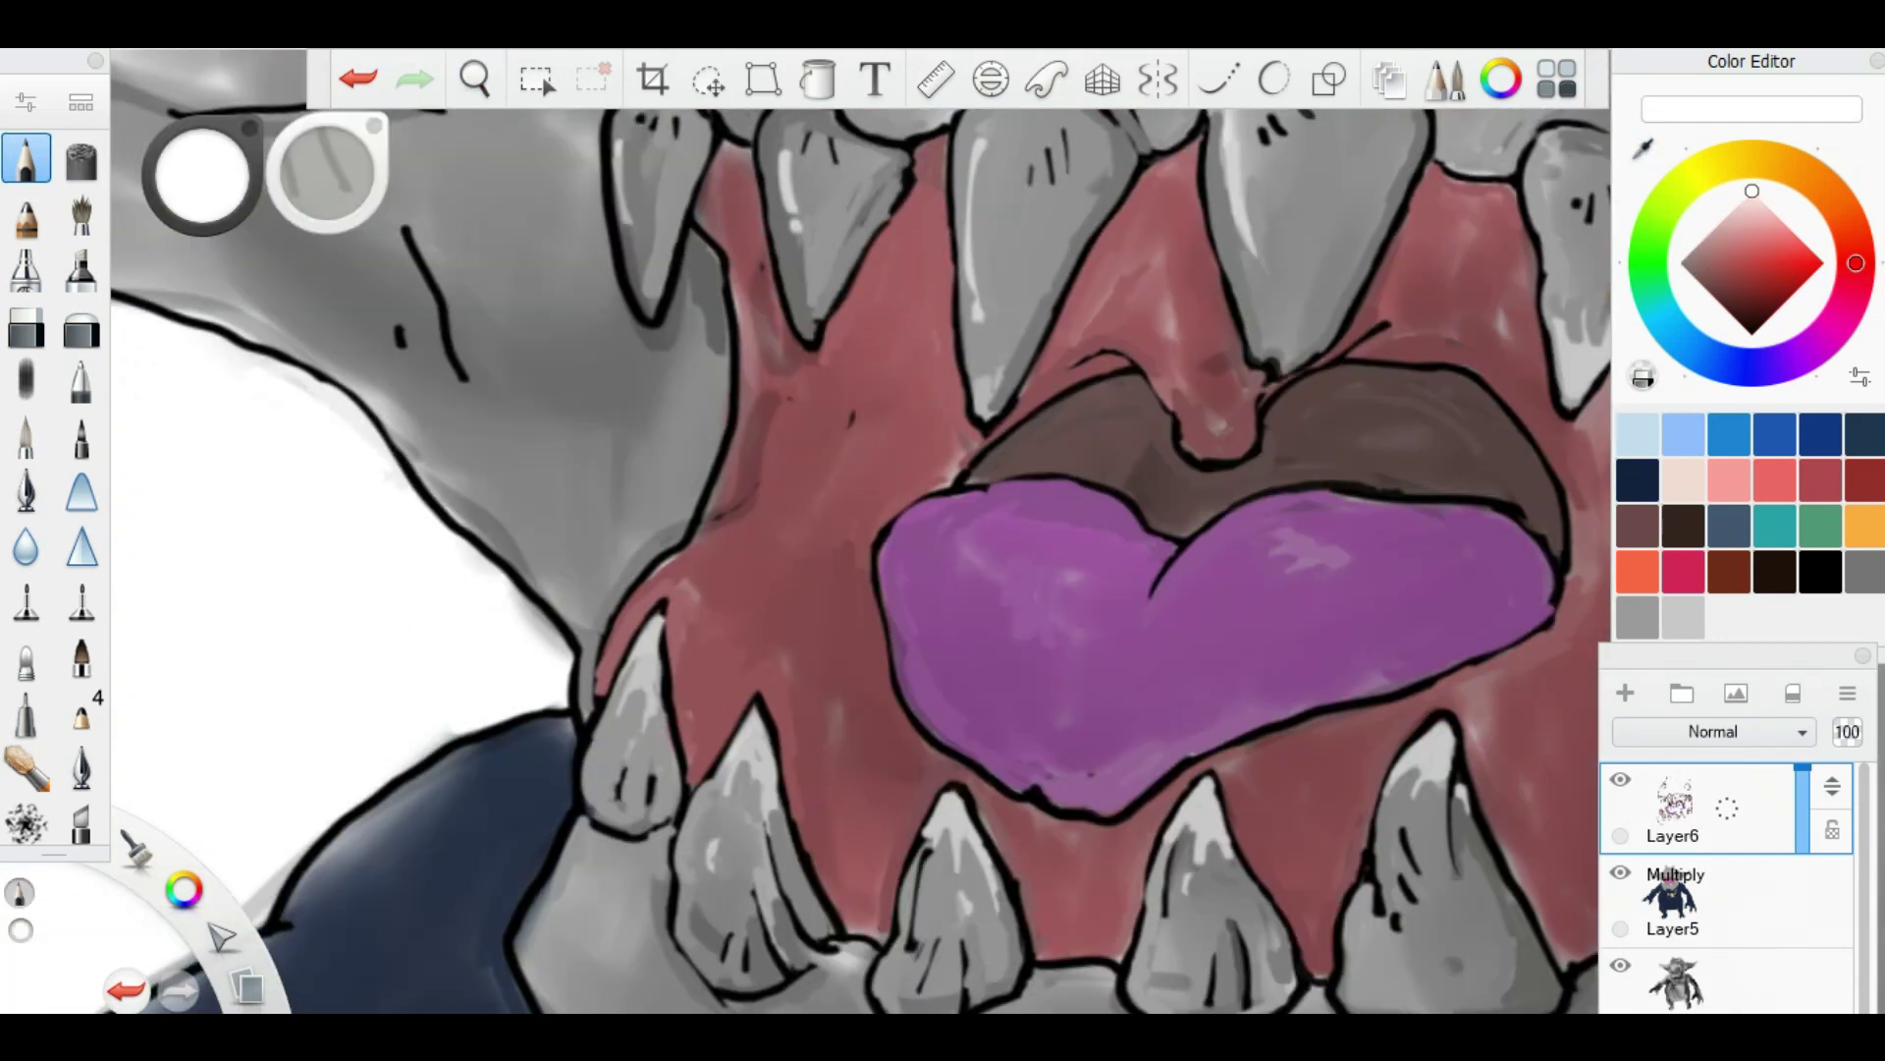
alt+click(447, 569)
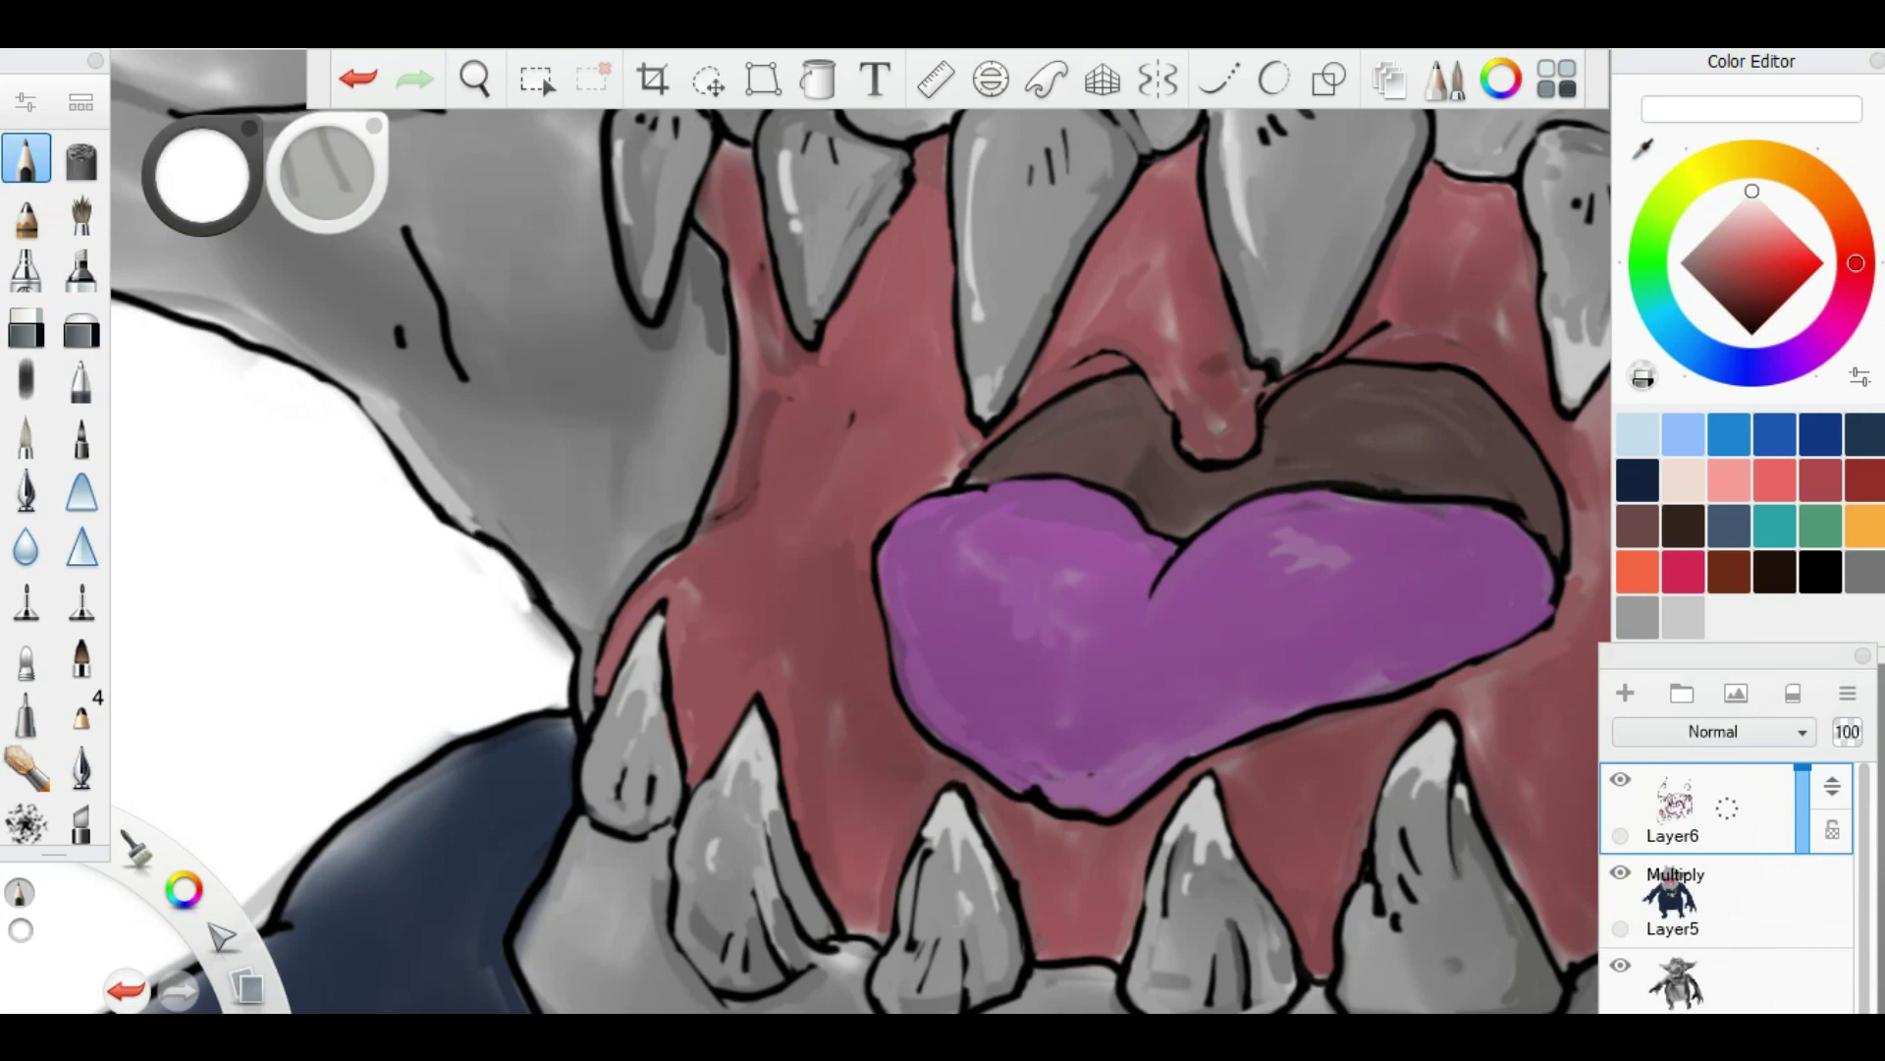
scroll(826, 648, down, 5)
key(space)
scroll(826, 648, up, 5)
alt+click(579, 392)
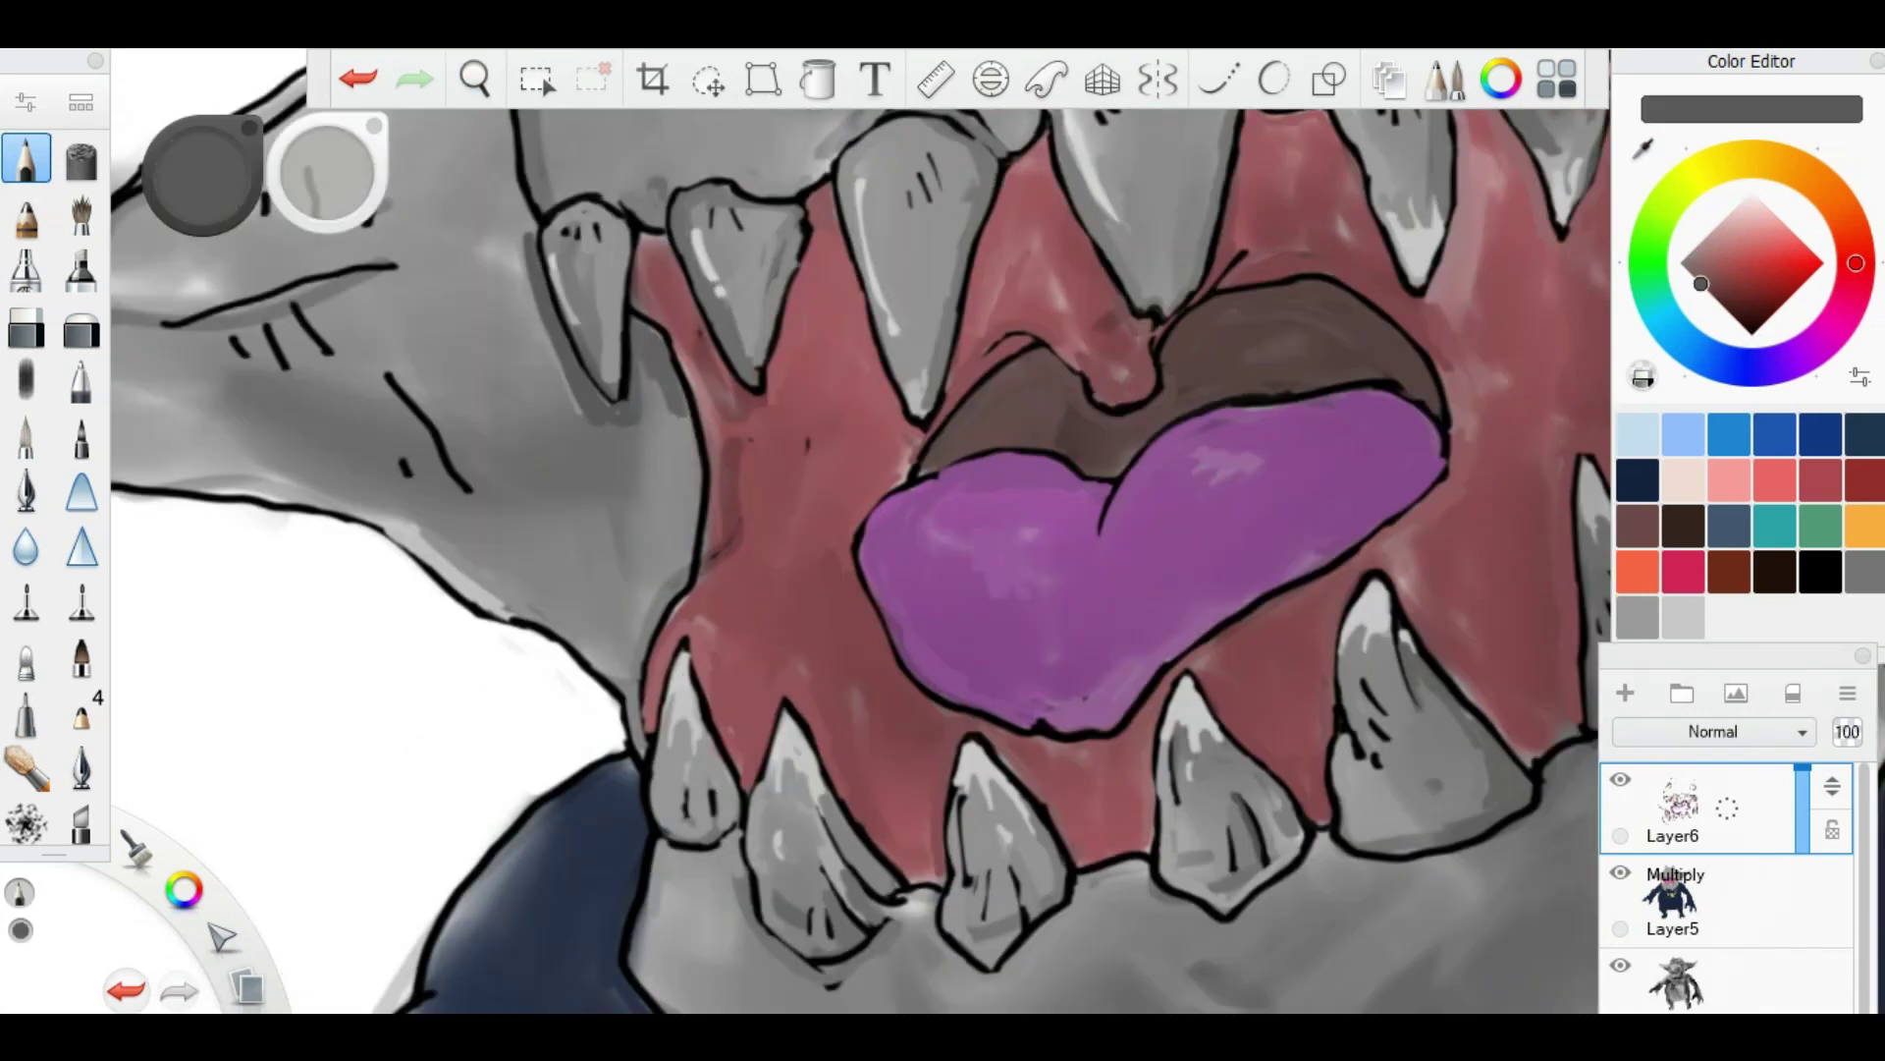
Step: Retouch the edge between the cheek and the mouth's corner with sampled grey and dark red
alt+click(548, 334)
key(space)
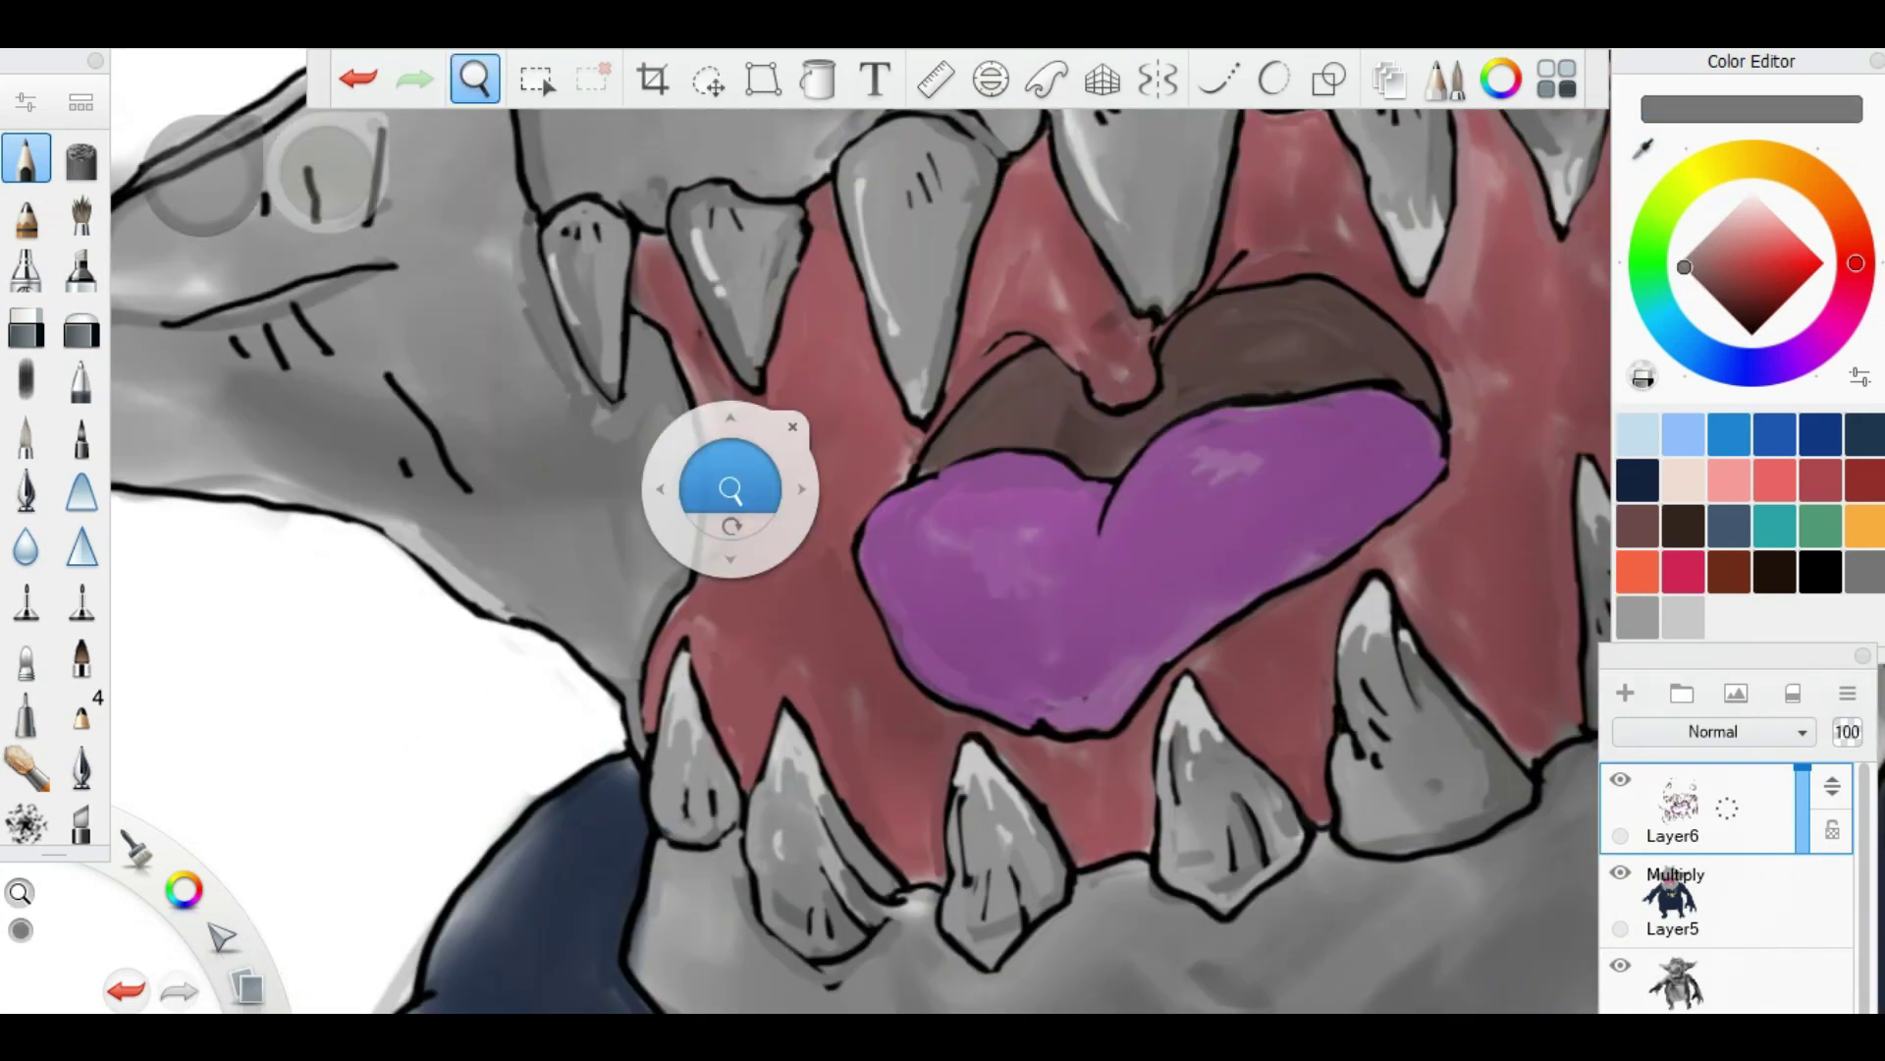
alt+click(699, 439)
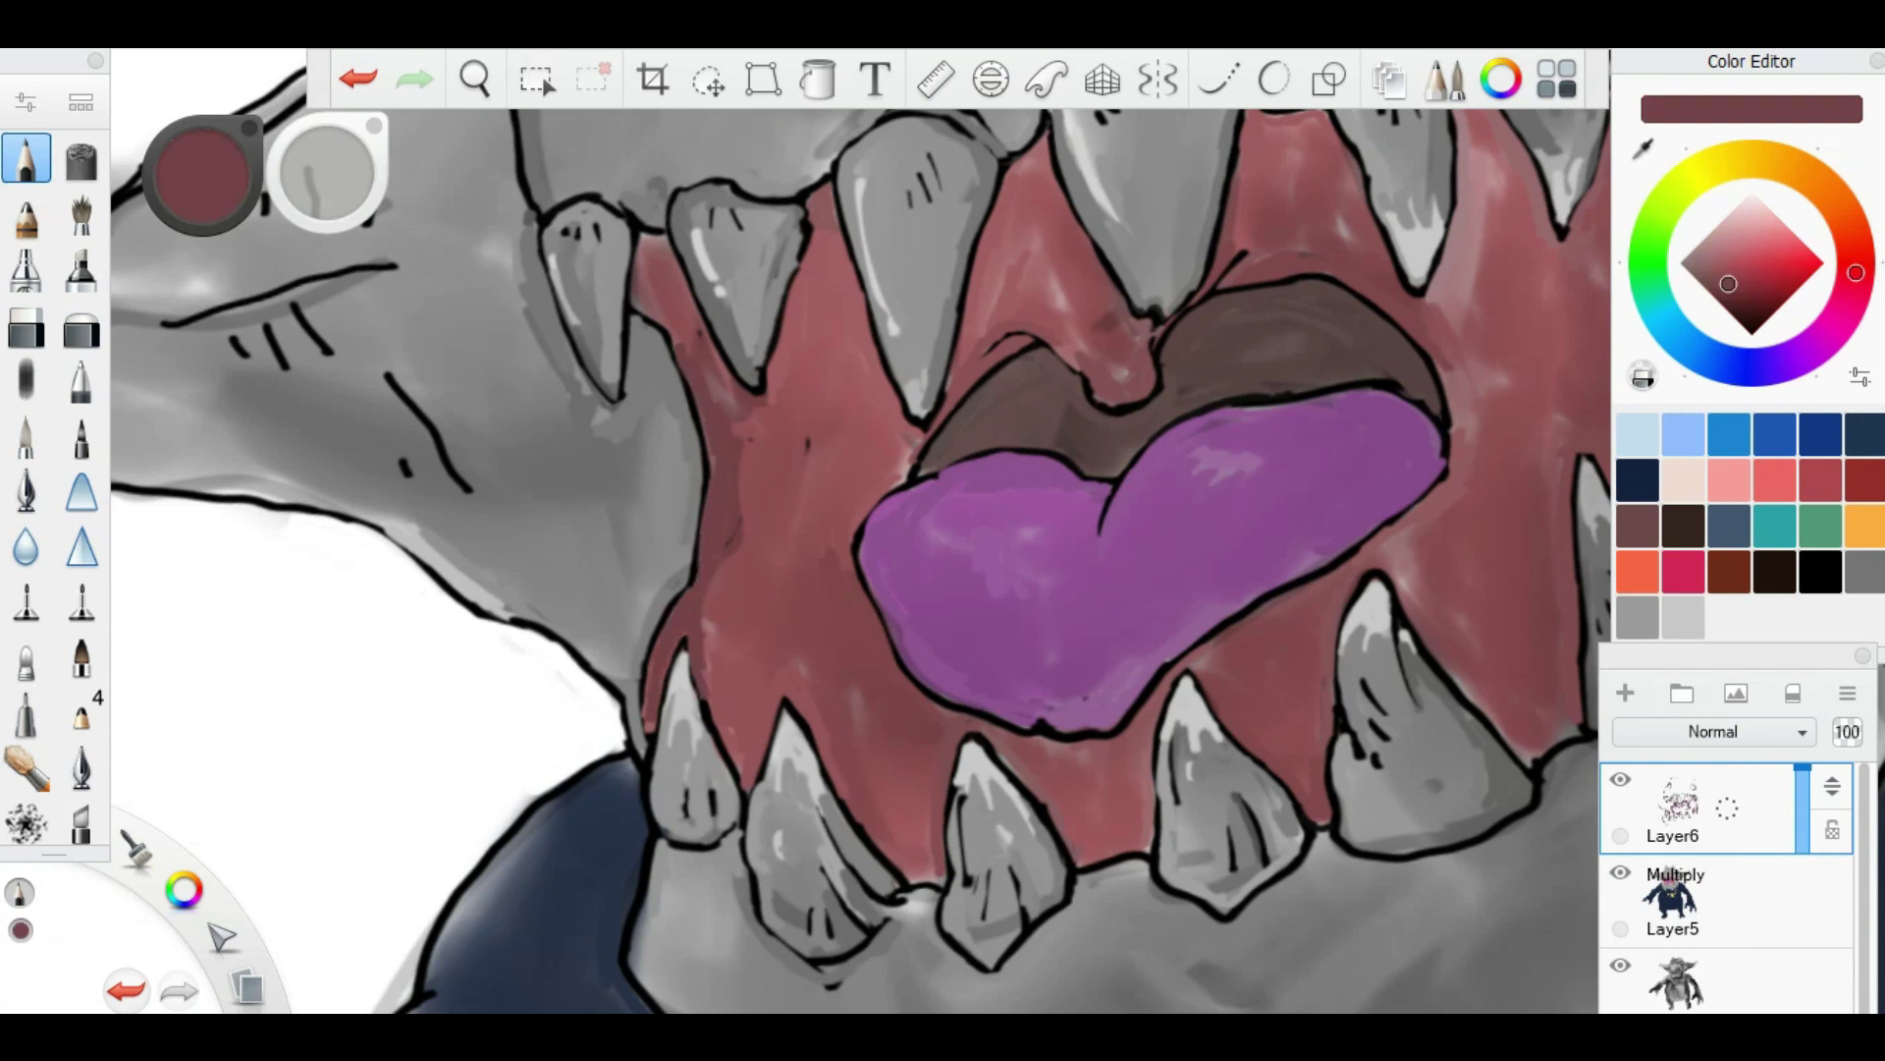
key(e)
scroll(860, 560, up, 1)
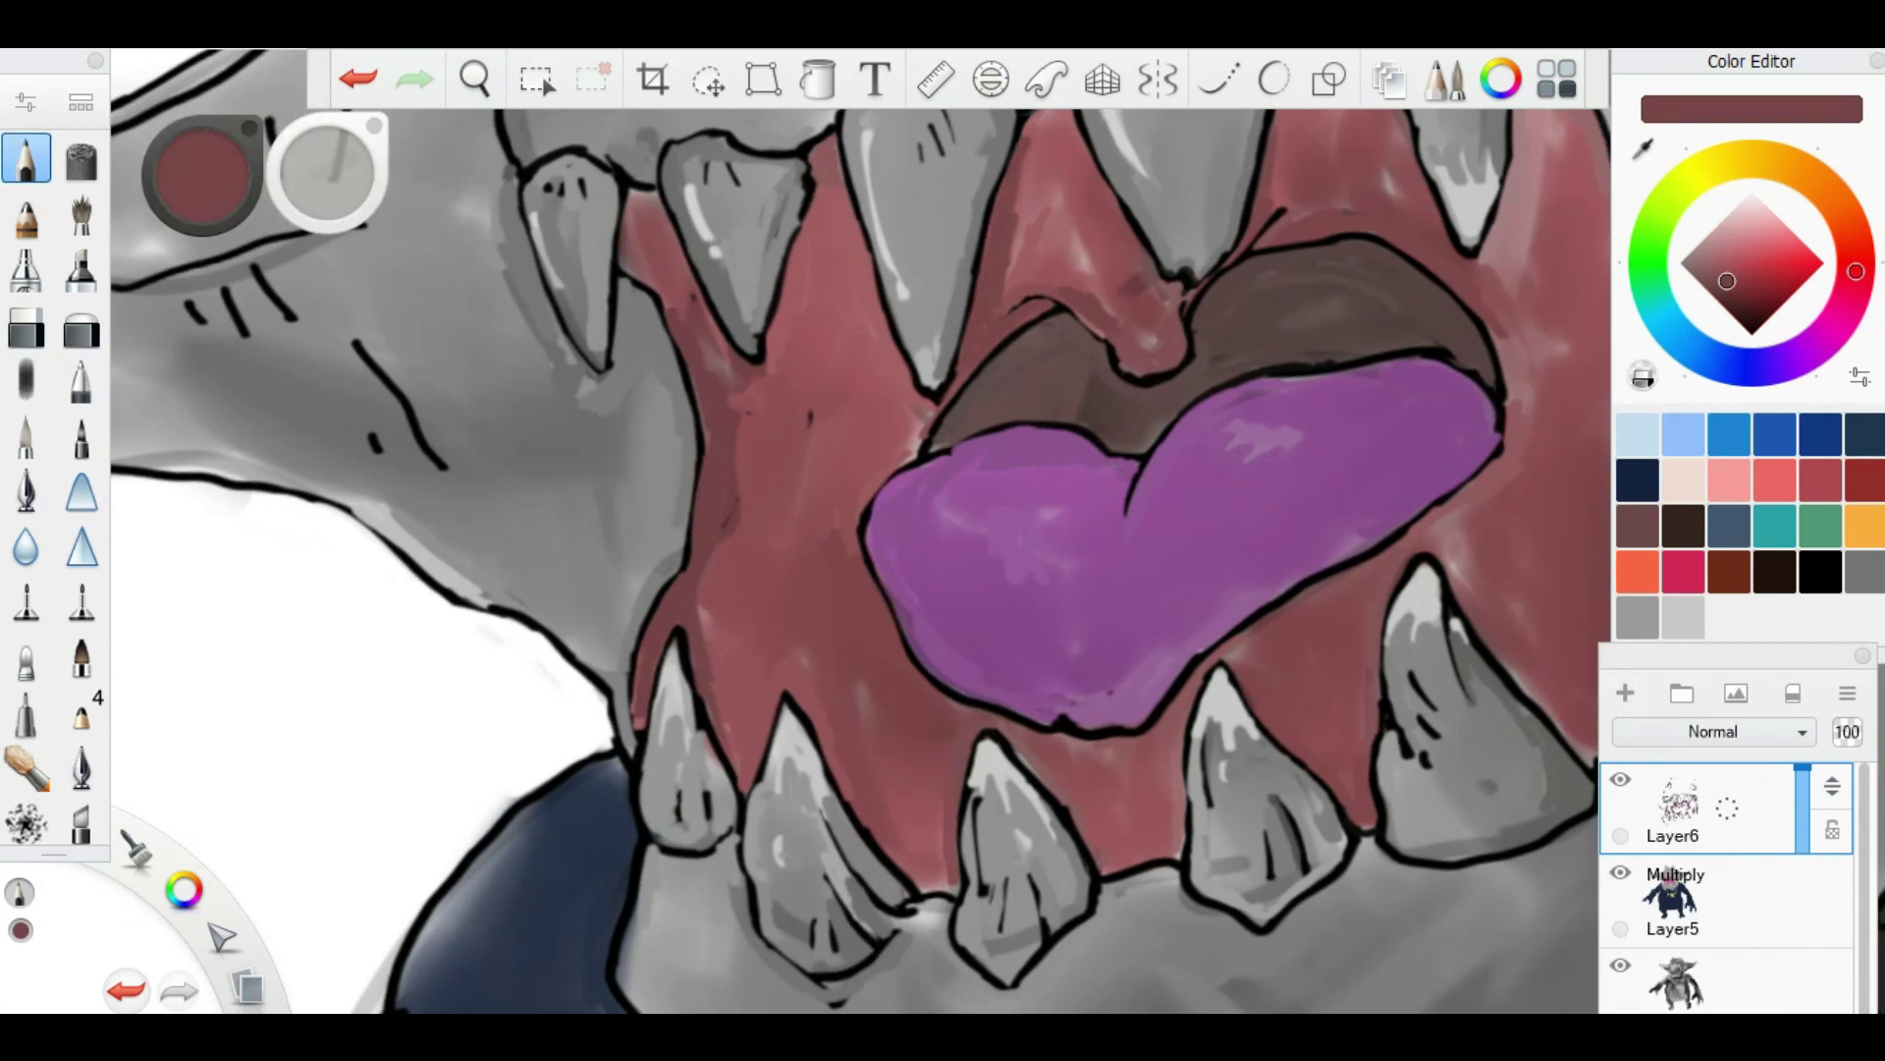
drag(861, 560, 811, 653)
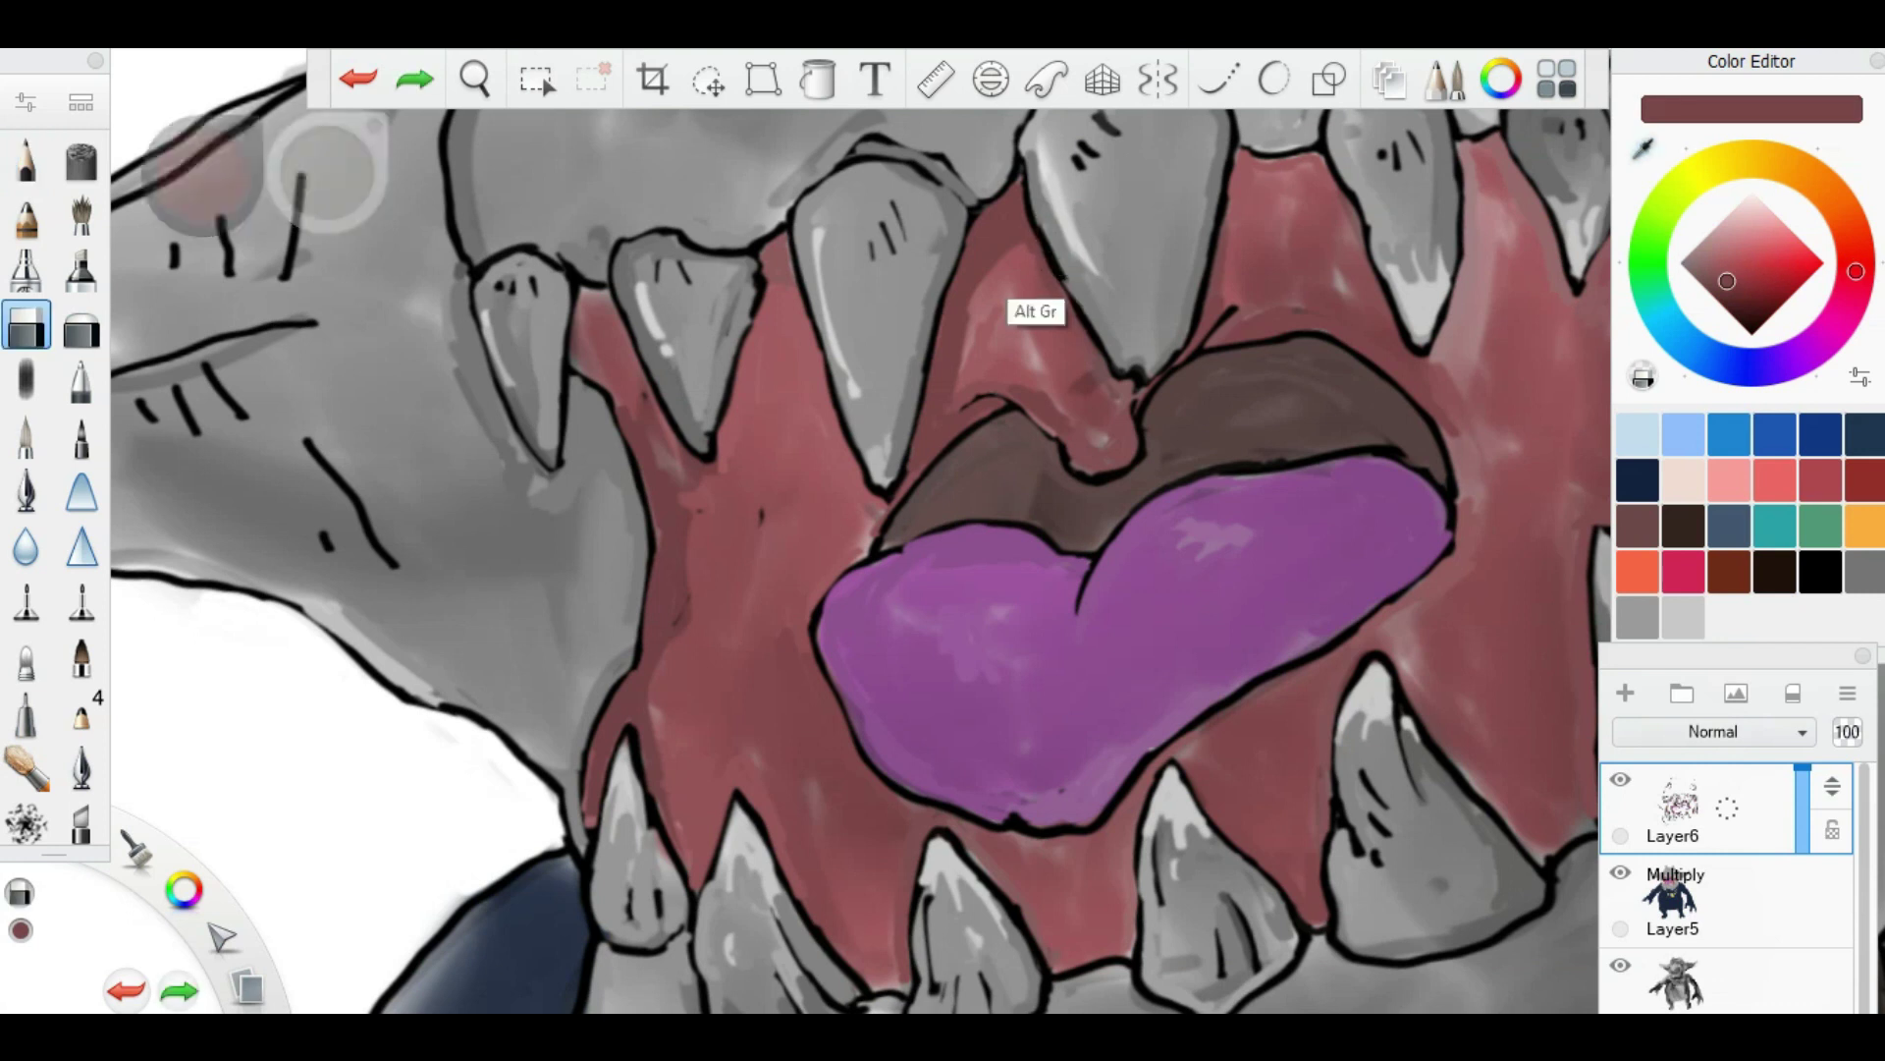
Step: Refine the tongue's lower outline above the bottom teeth using sampled mouth red and purple
alt+click(1272, 368)
scroll(1272, 368, down, 4)
scroll(1042, 528, up, 6)
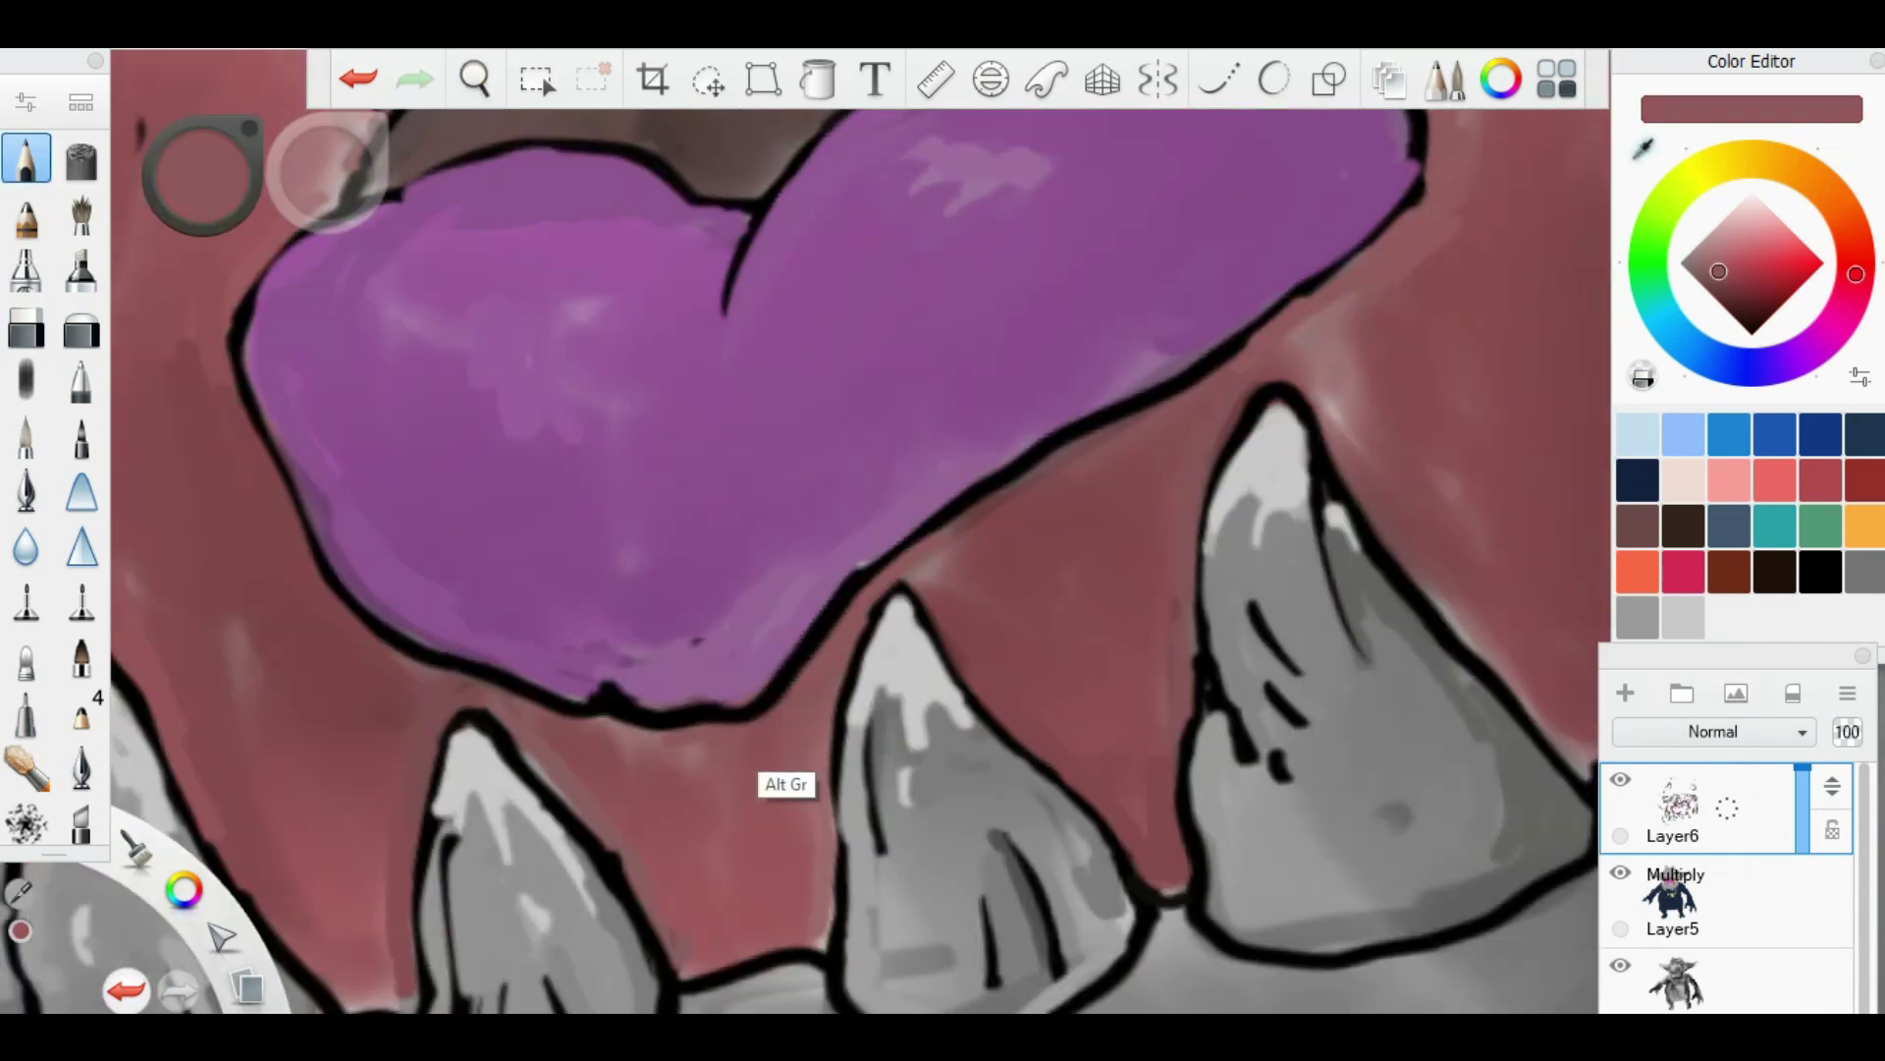
alt+click(1058, 510)
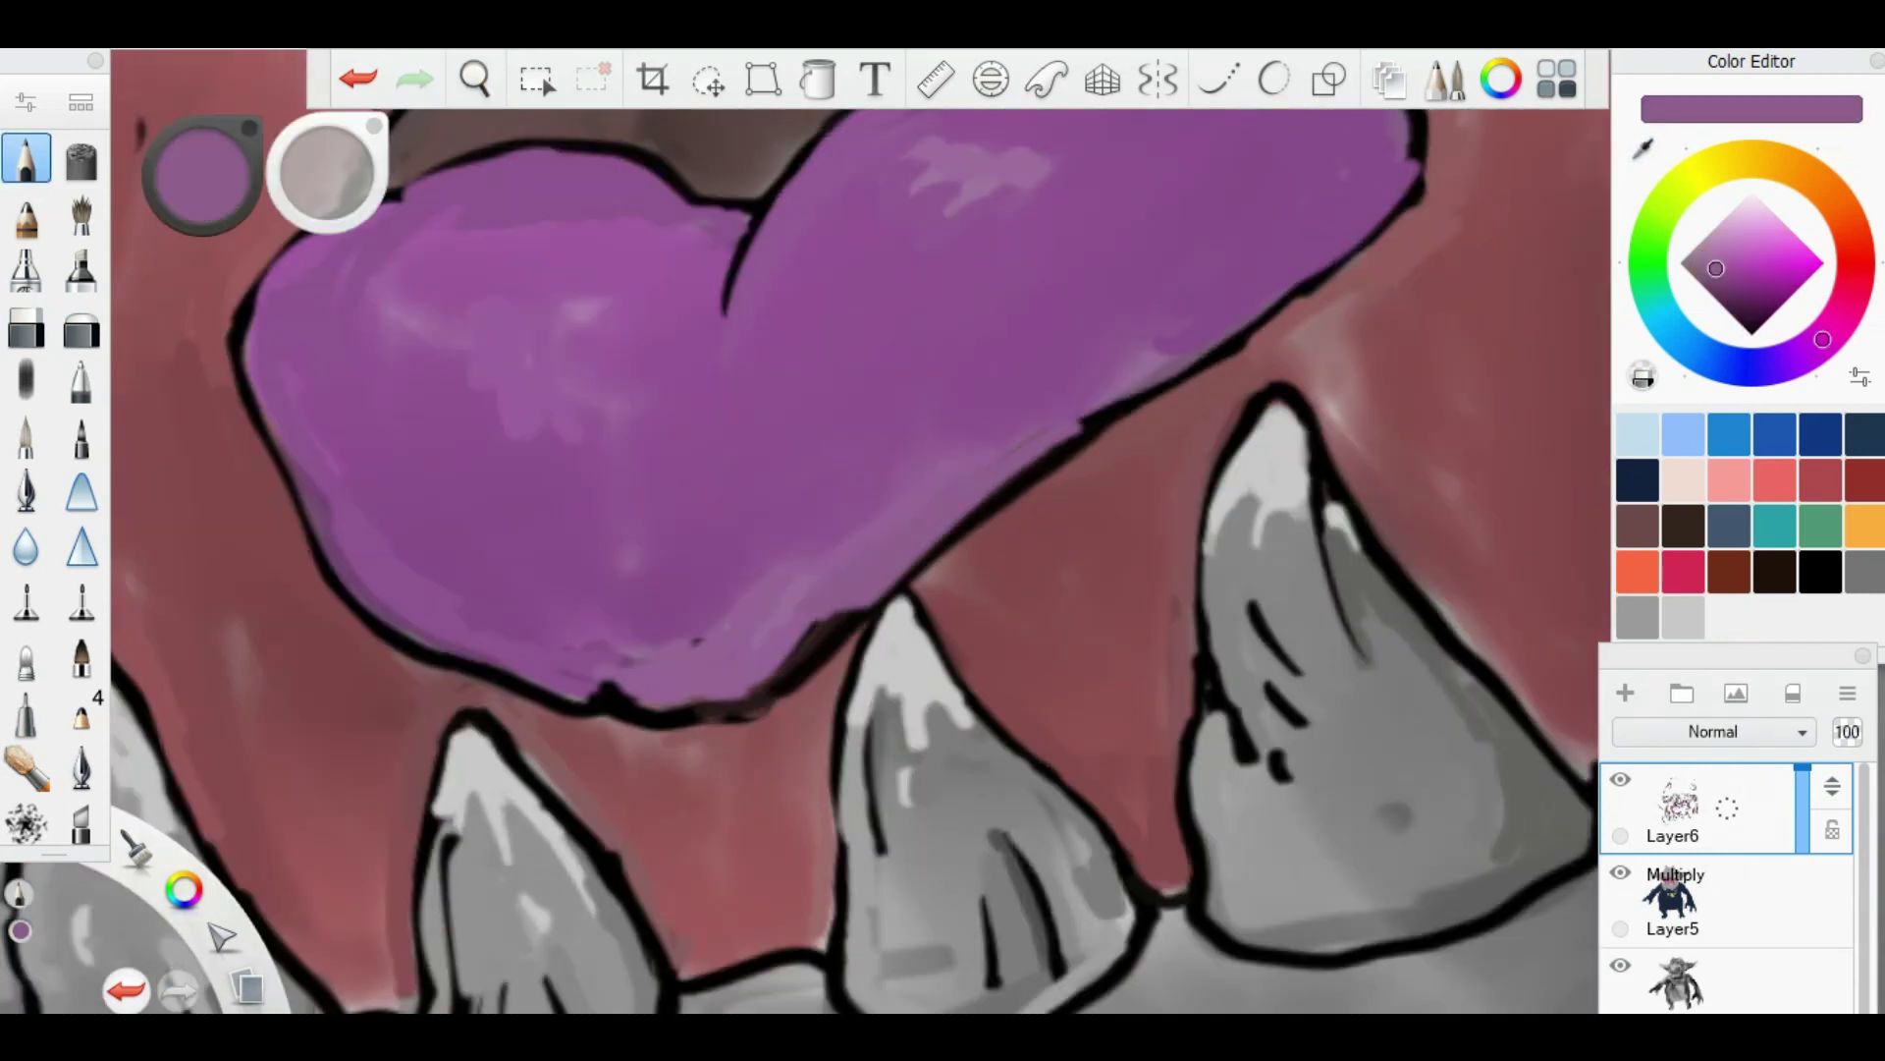
scroll(1059, 511, down, 3)
scroll(1059, 511, up, 3)
Step: Clean up the outlines and grey shading of the large upper fangs and retouch the mouth red around the uvula
alt+click(456, 751)
drag(483, 748, 538, 837)
drag(895, 248, 796, 818)
drag(412, 206, 417, 267)
drag(499, 218, 511, 328)
alt+click(707, 383)
alt+click(774, 477)
drag(774, 477, 726, 554)
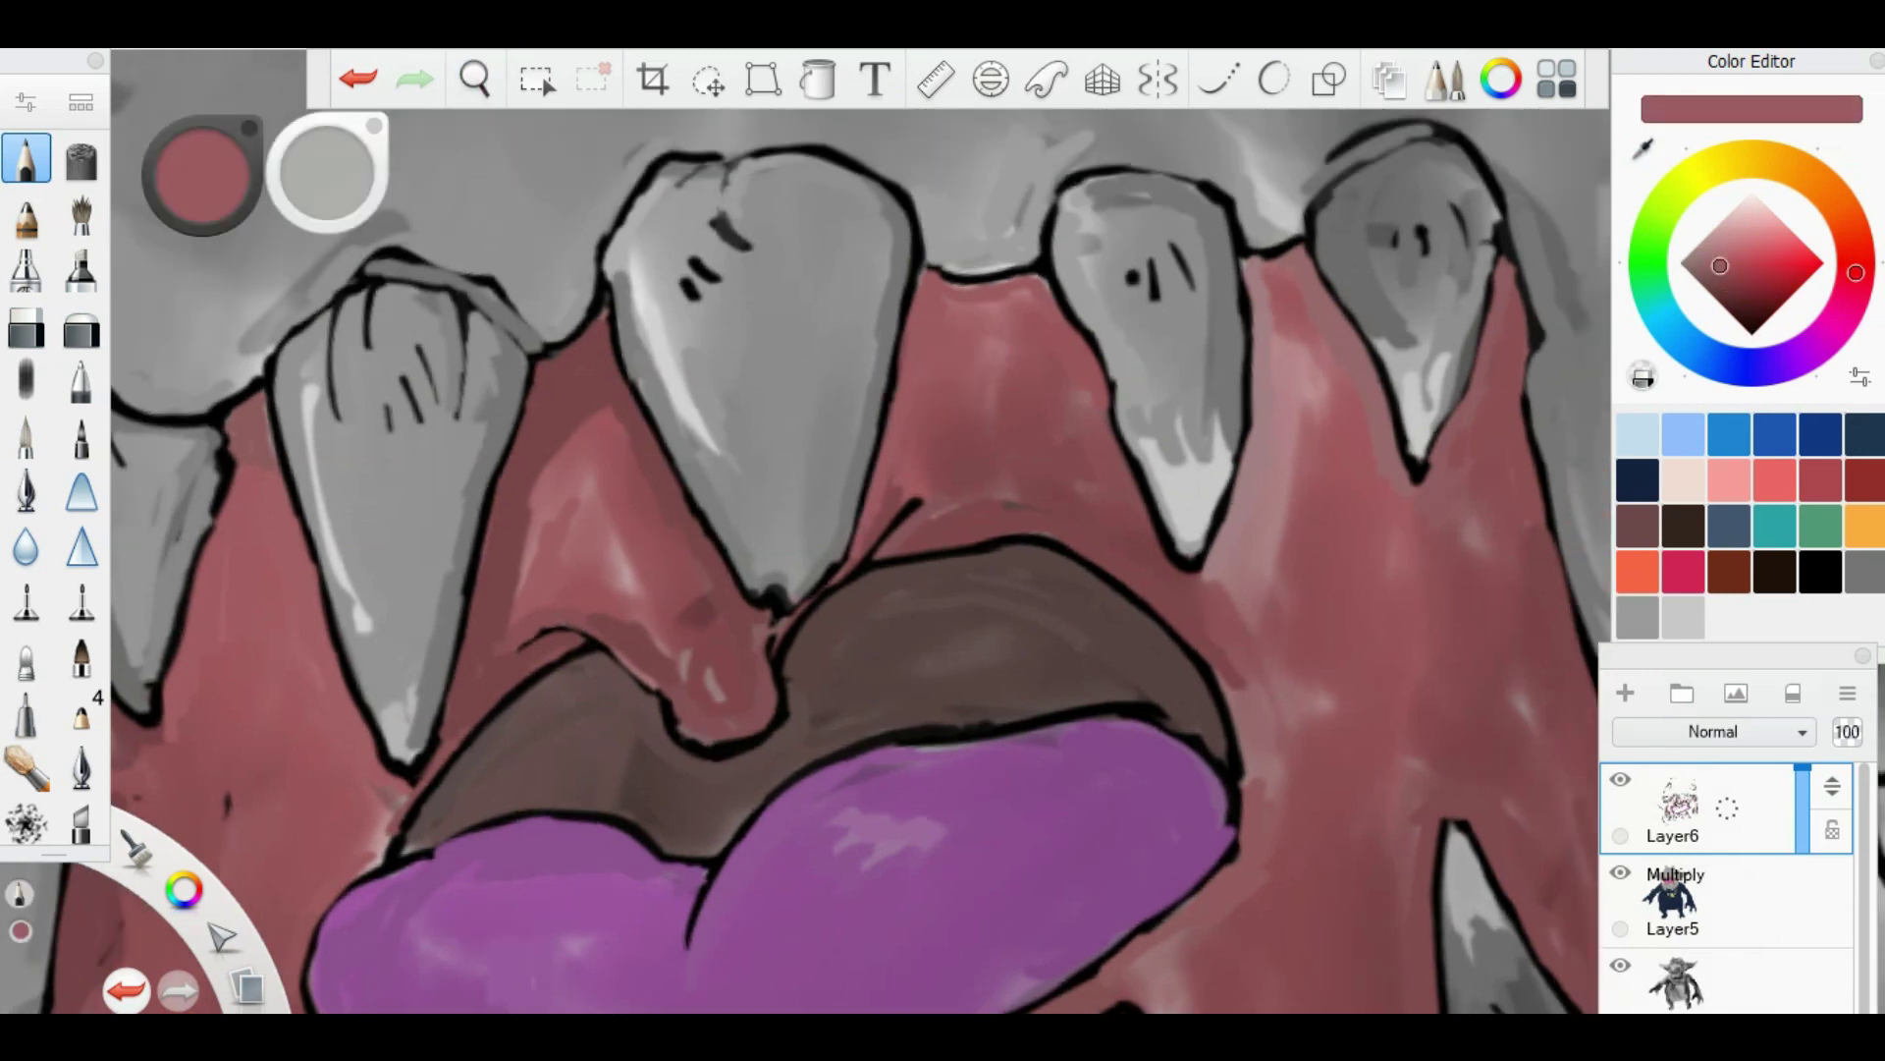
Step: Smooth the edges of the large spikes under the chin and repaint the navy body behind them
drag(1283, 315, 1080, 491)
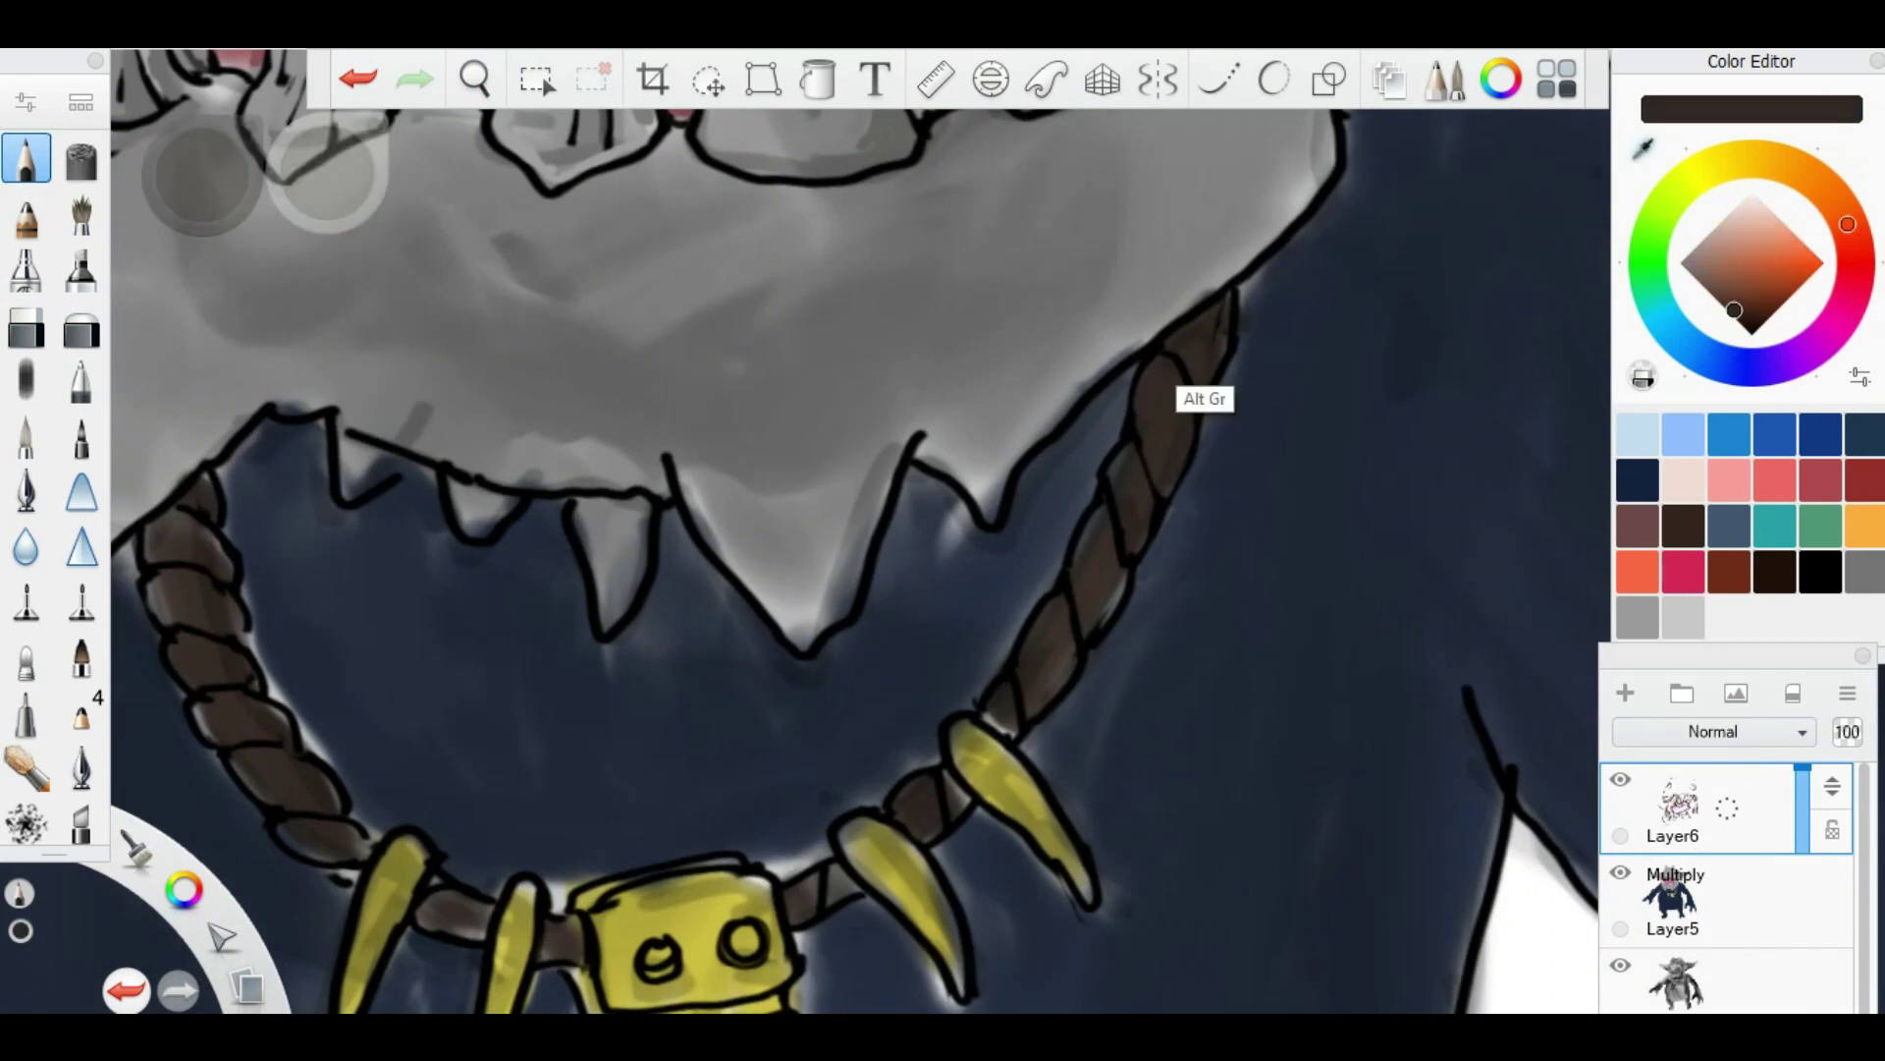
alt+click(1044, 436)
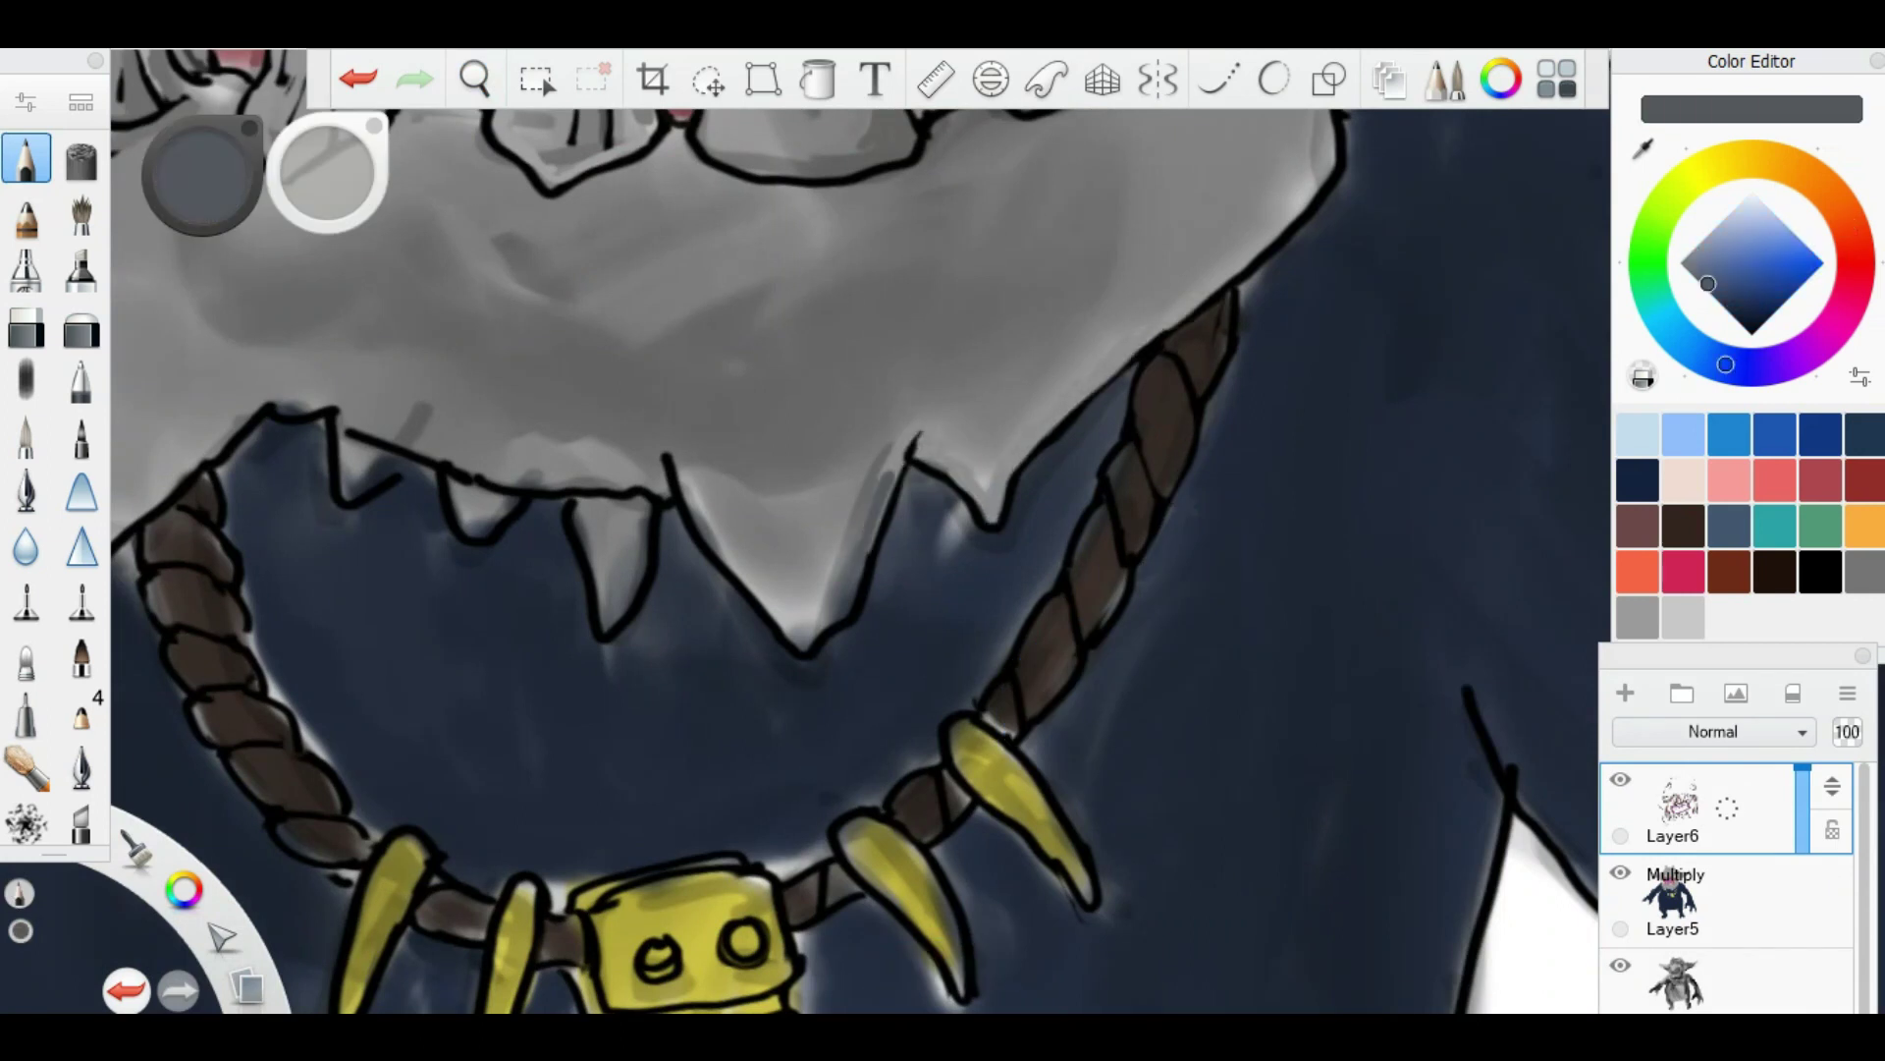
drag(1043, 436, 982, 383)
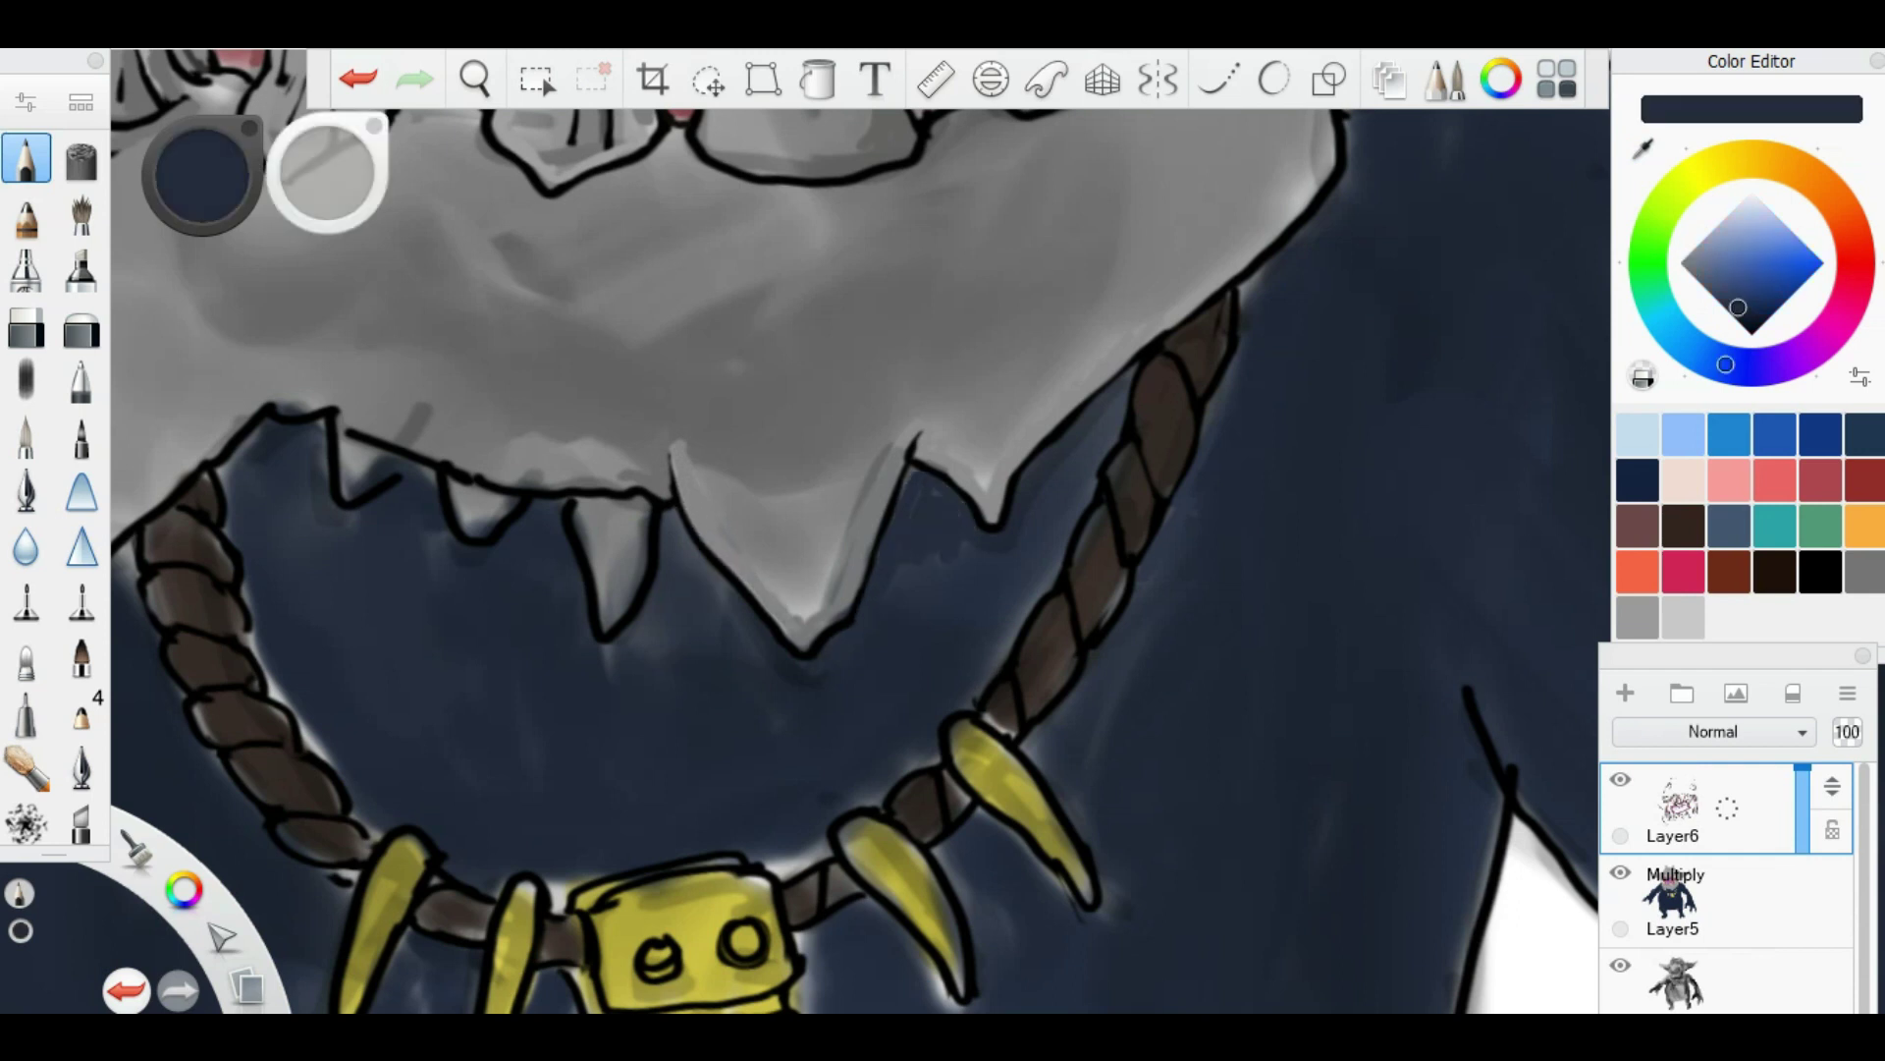
Step: Retouch the necklace rope with dark brown and repaint the two yellow fangs between the pendant and the higher rope end
alt+click(1031, 636)
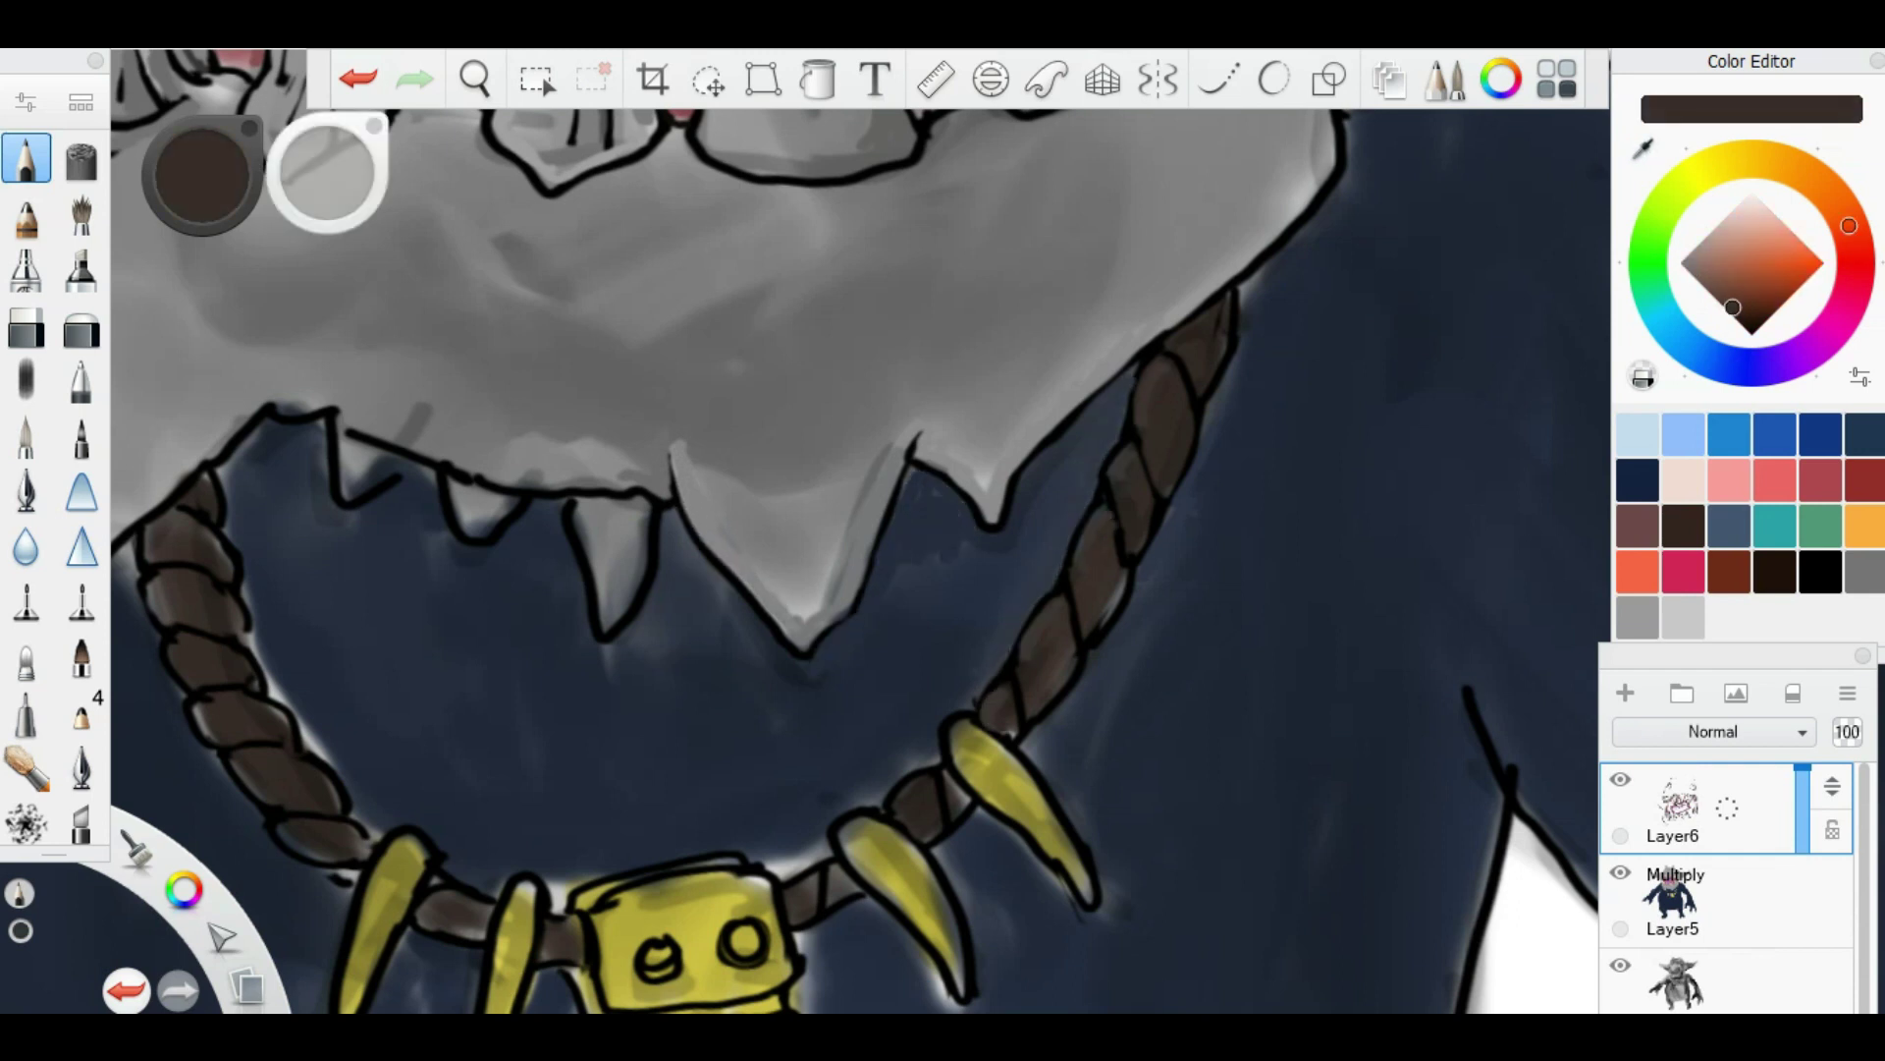
drag(1085, 854, 1050, 825)
key(space)
scroll(874, 633, down, 3)
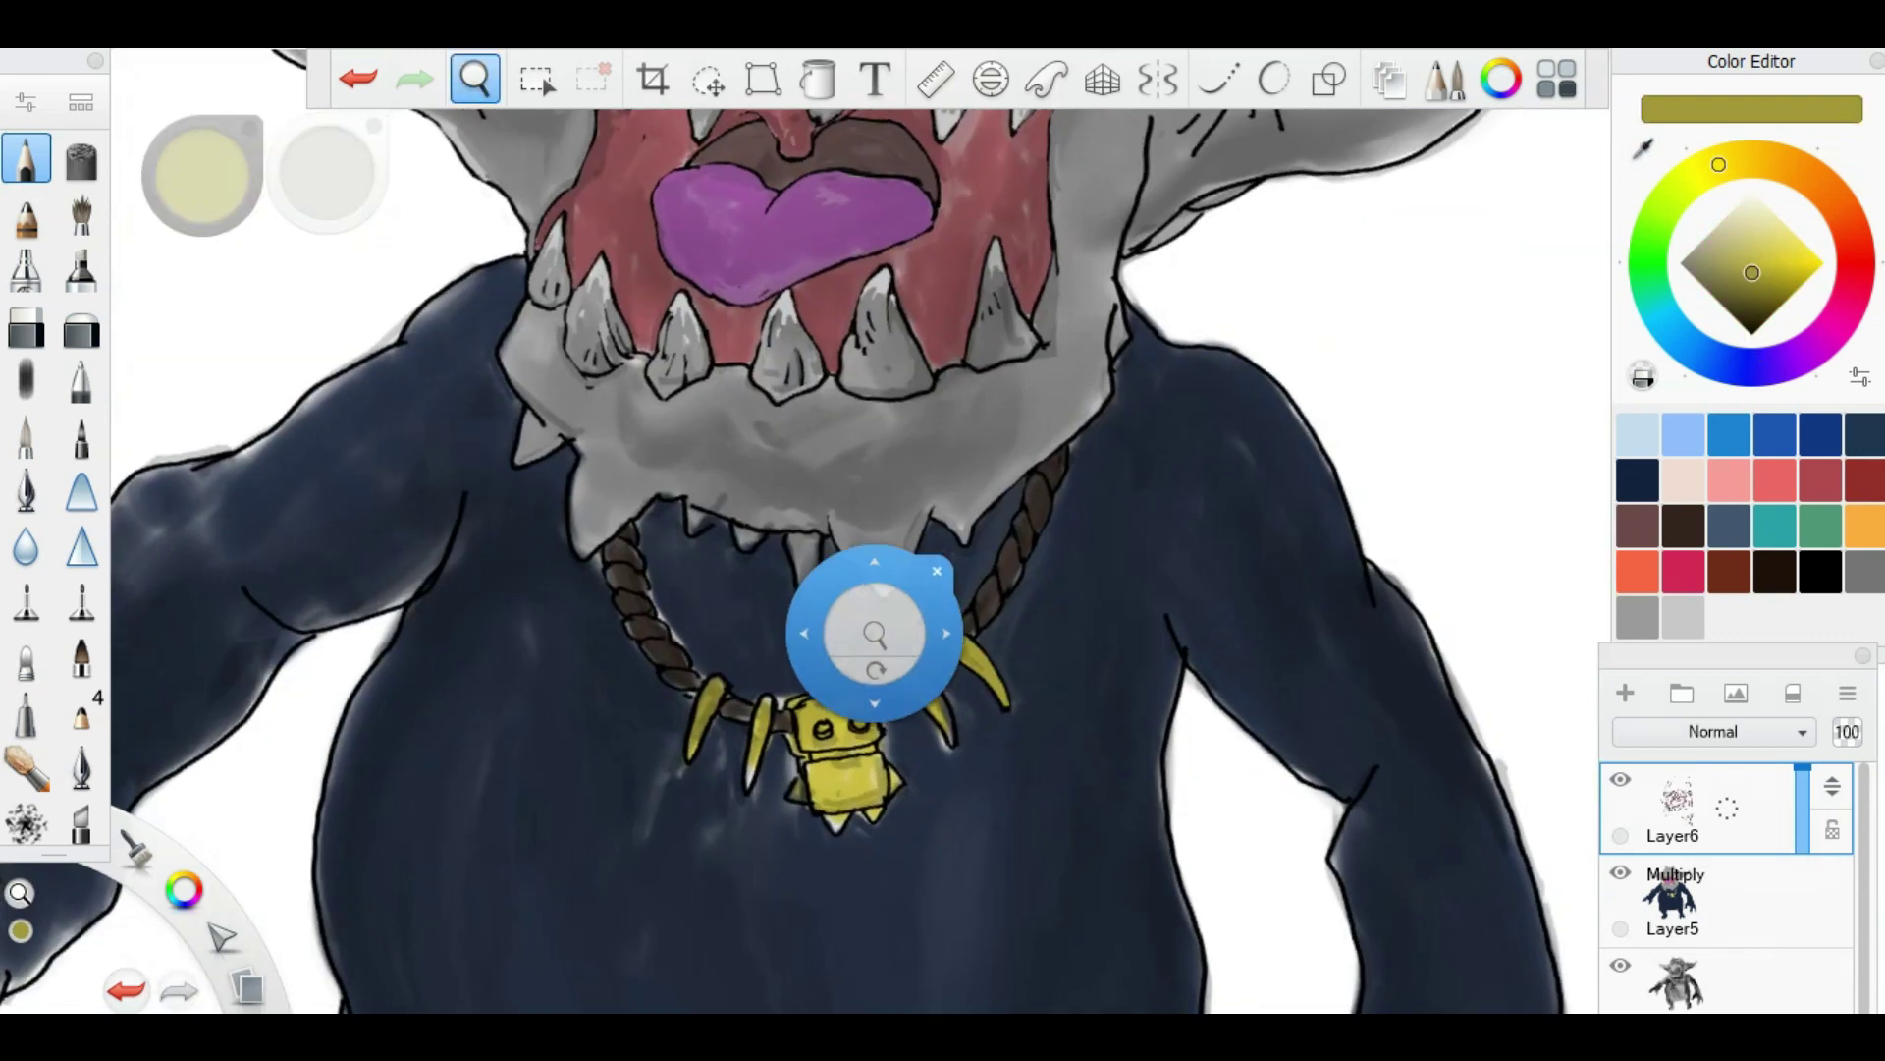
scroll(874, 633, up, 5)
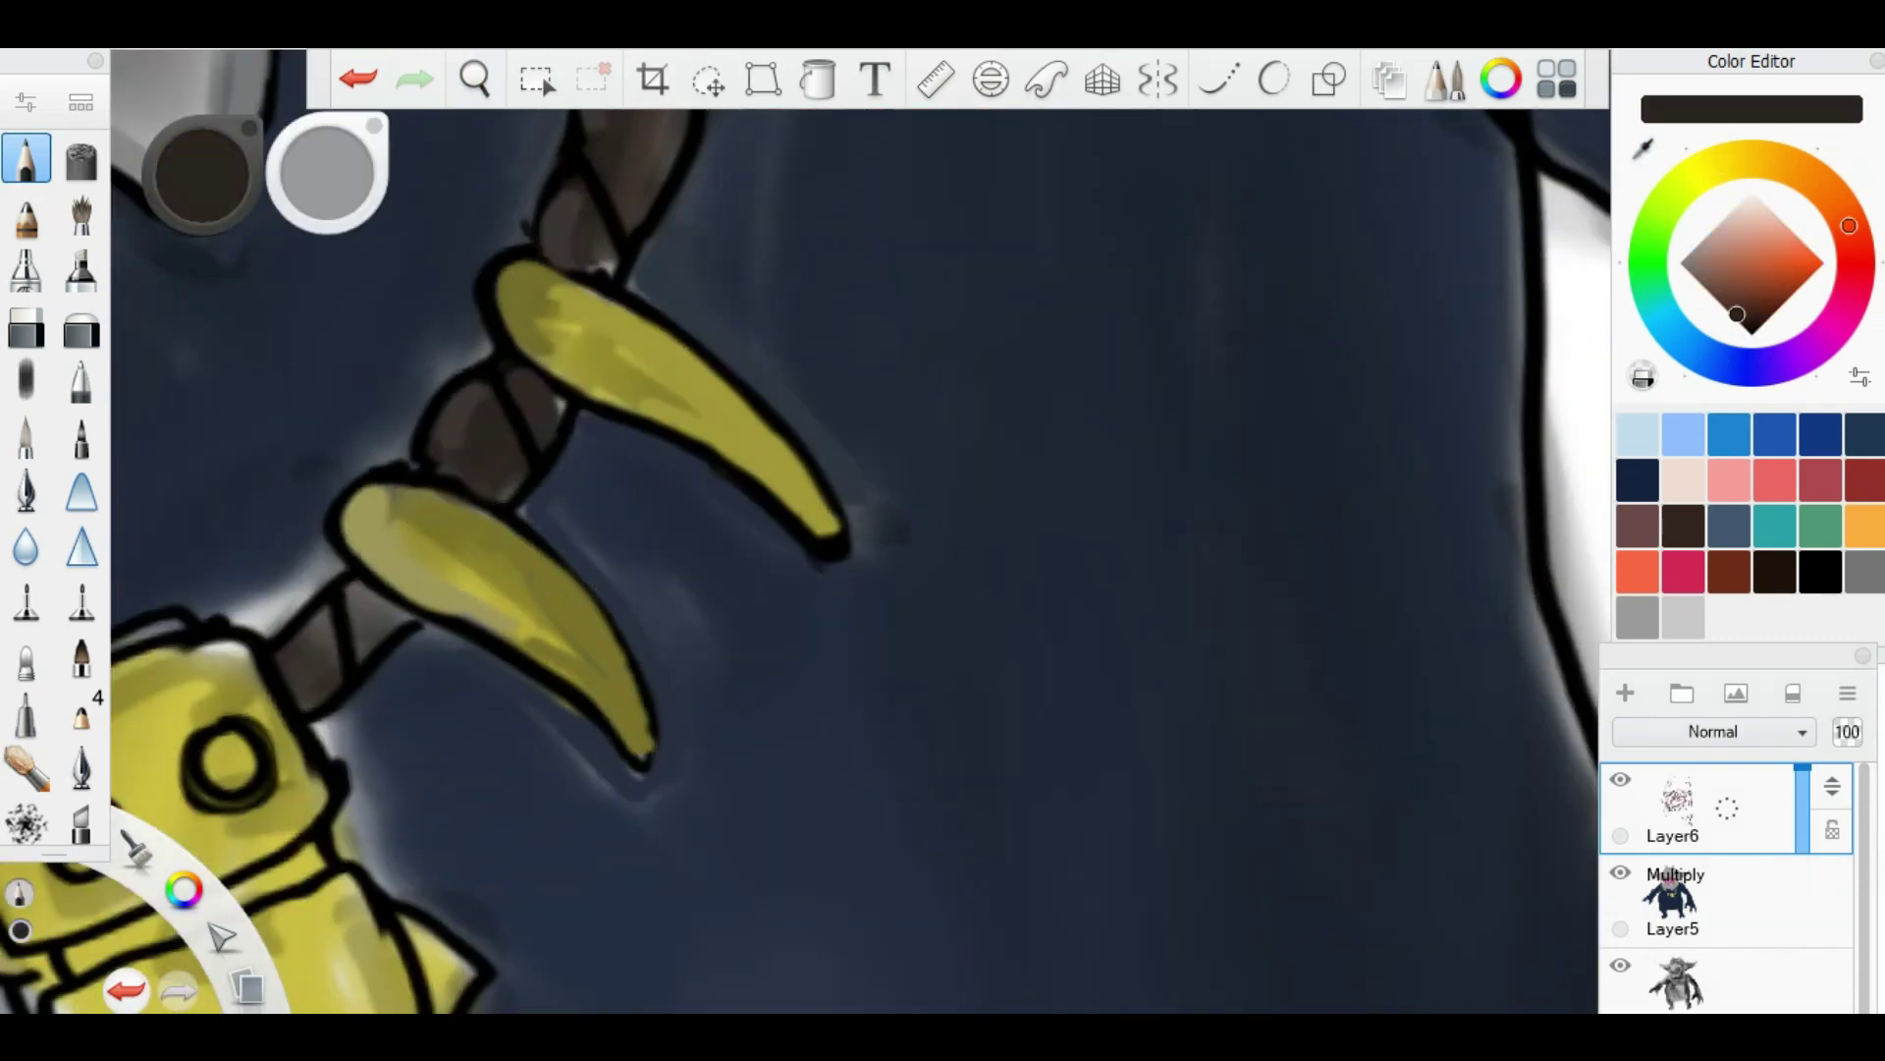
scroll(521, 511, down, 5)
scroll(521, 510, up, 4)
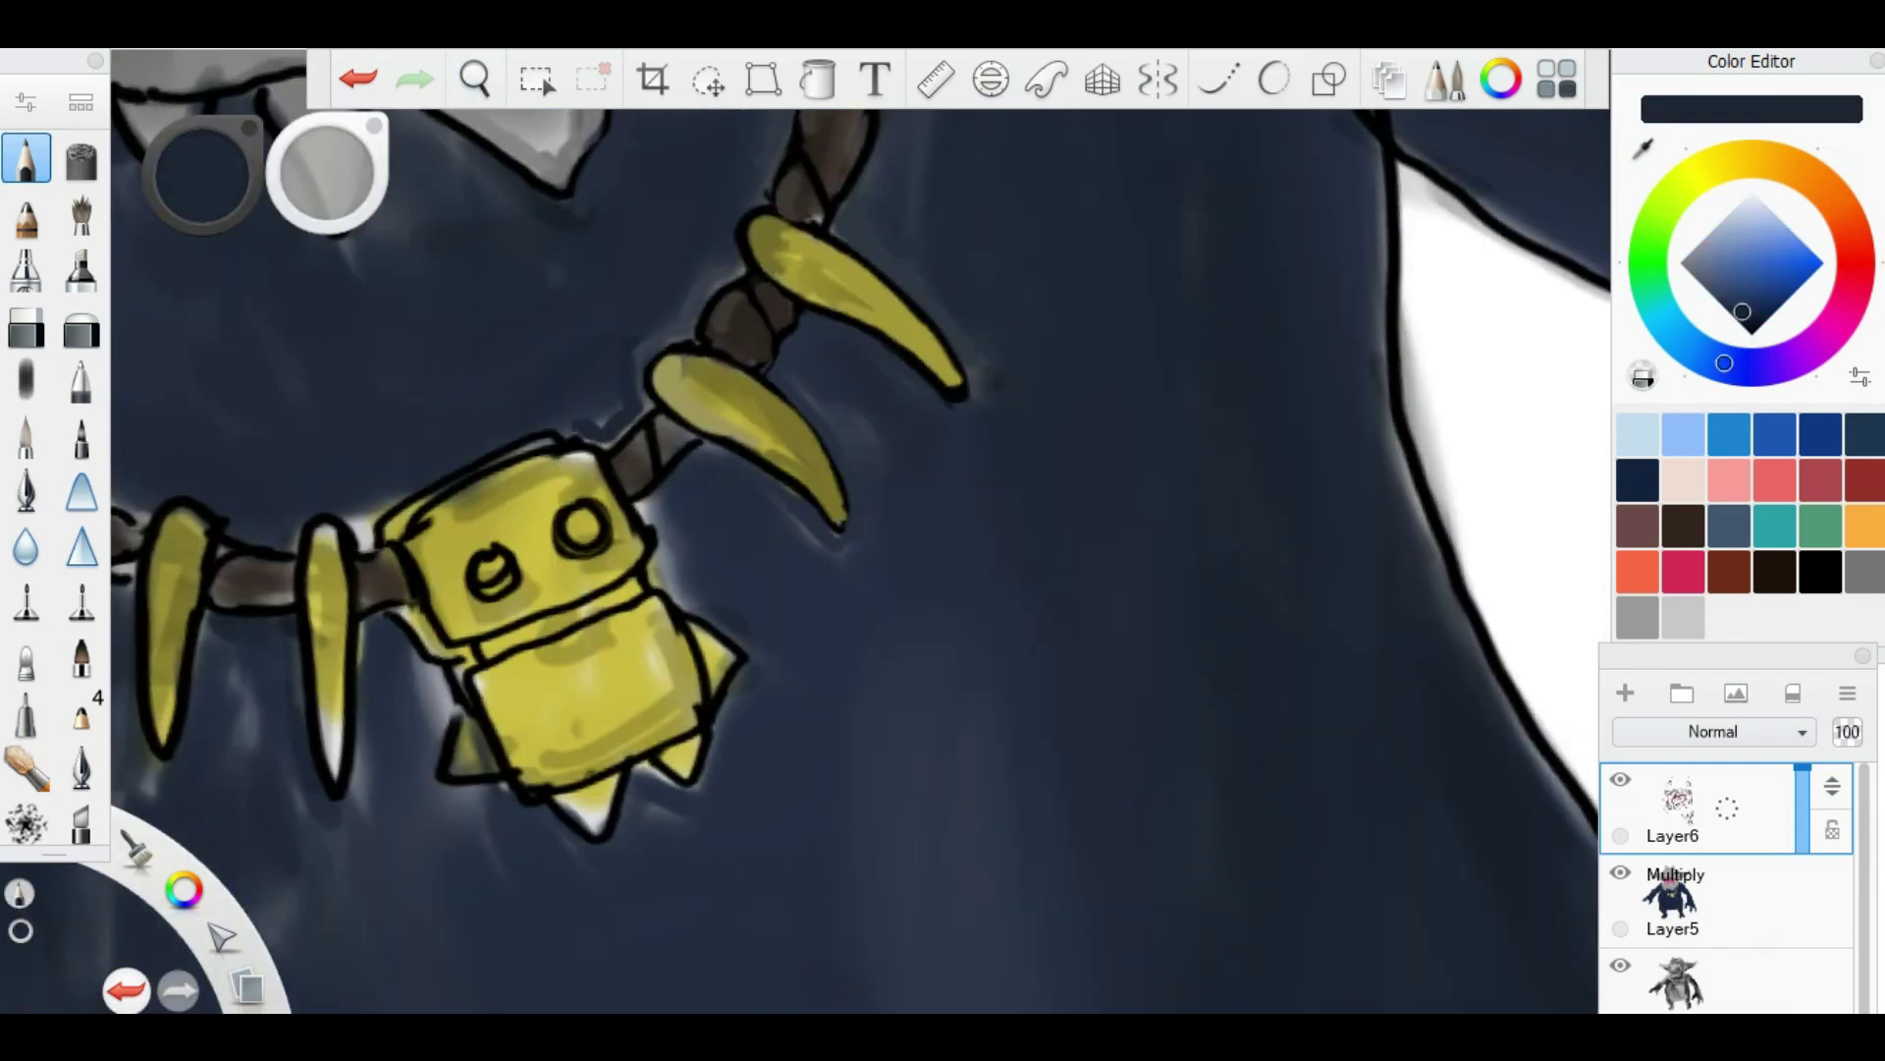
Step: Redraw the yellow pendant's upper edge and side spike, covering the pale halo around it with sampled navy
mouse_move(566, 537)
mouse_down()
mouse_move(393, 611)
mouse_move(438, 635)
mouse_move(447, 730)
mouse_up()
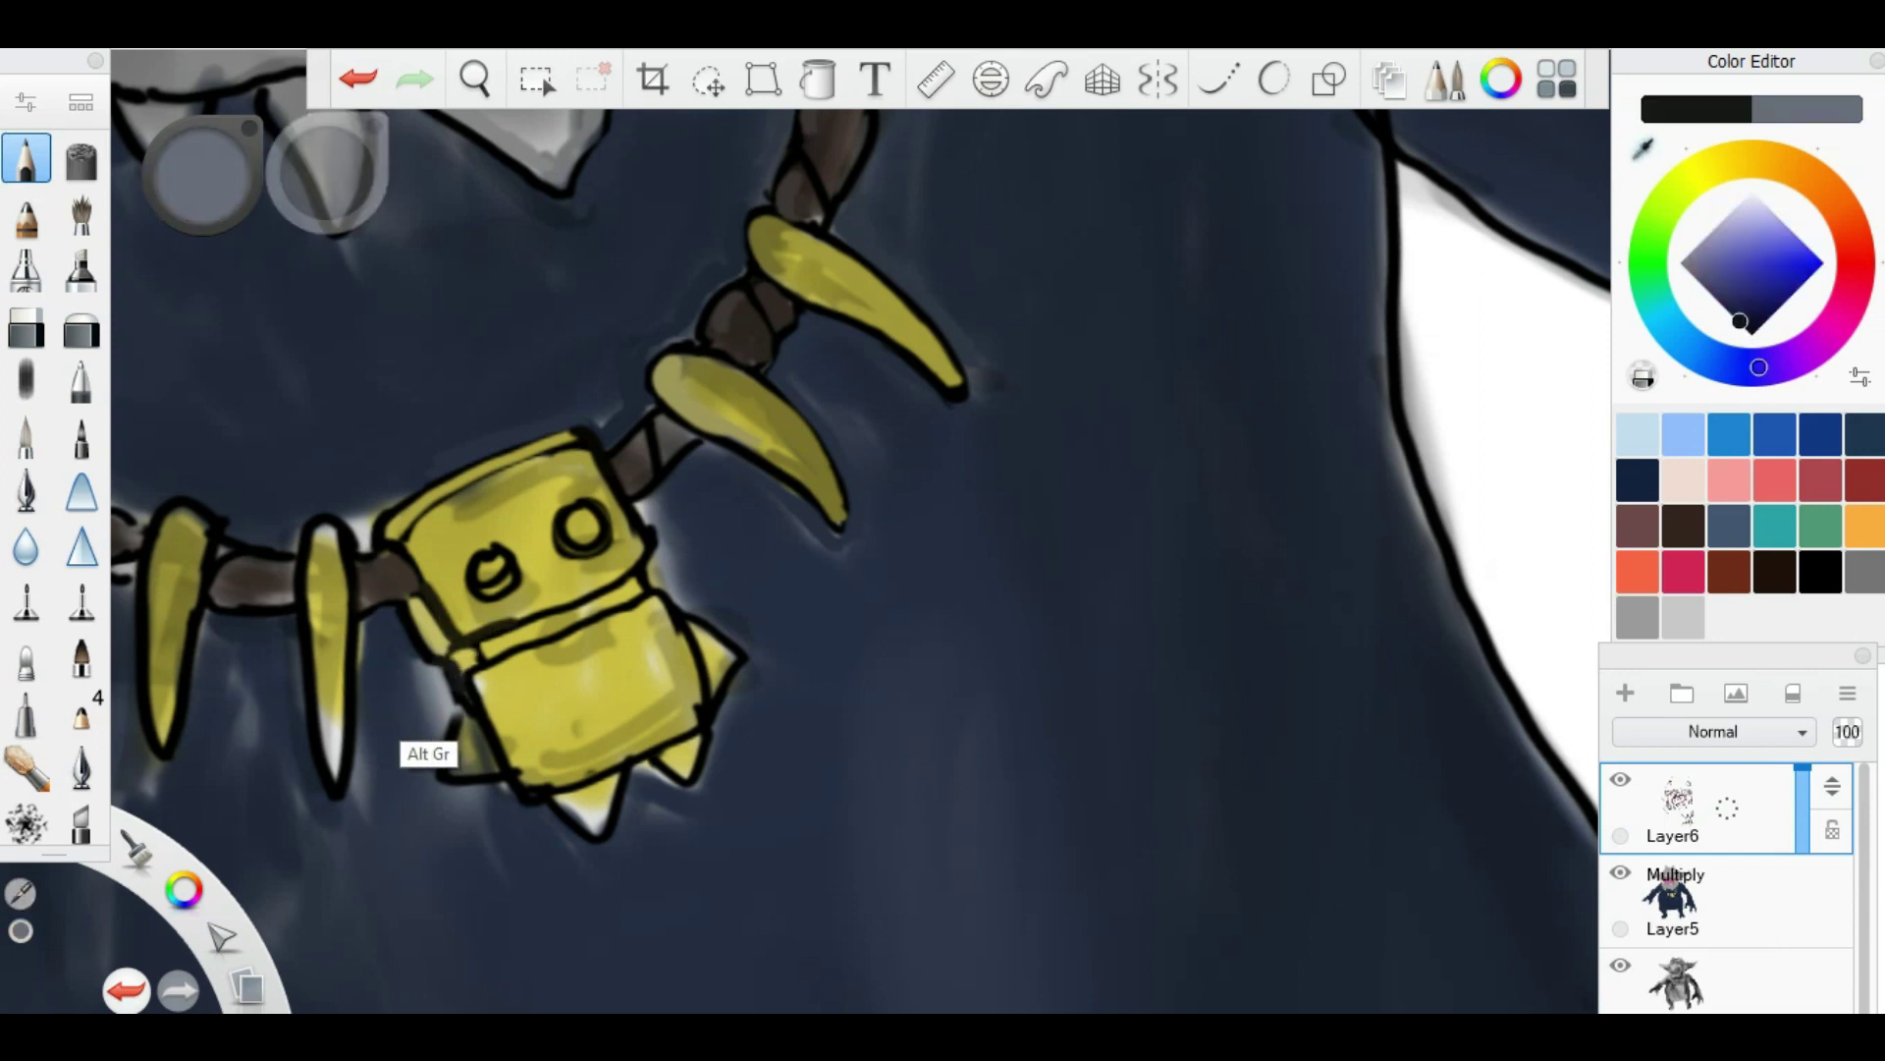
click(437, 737)
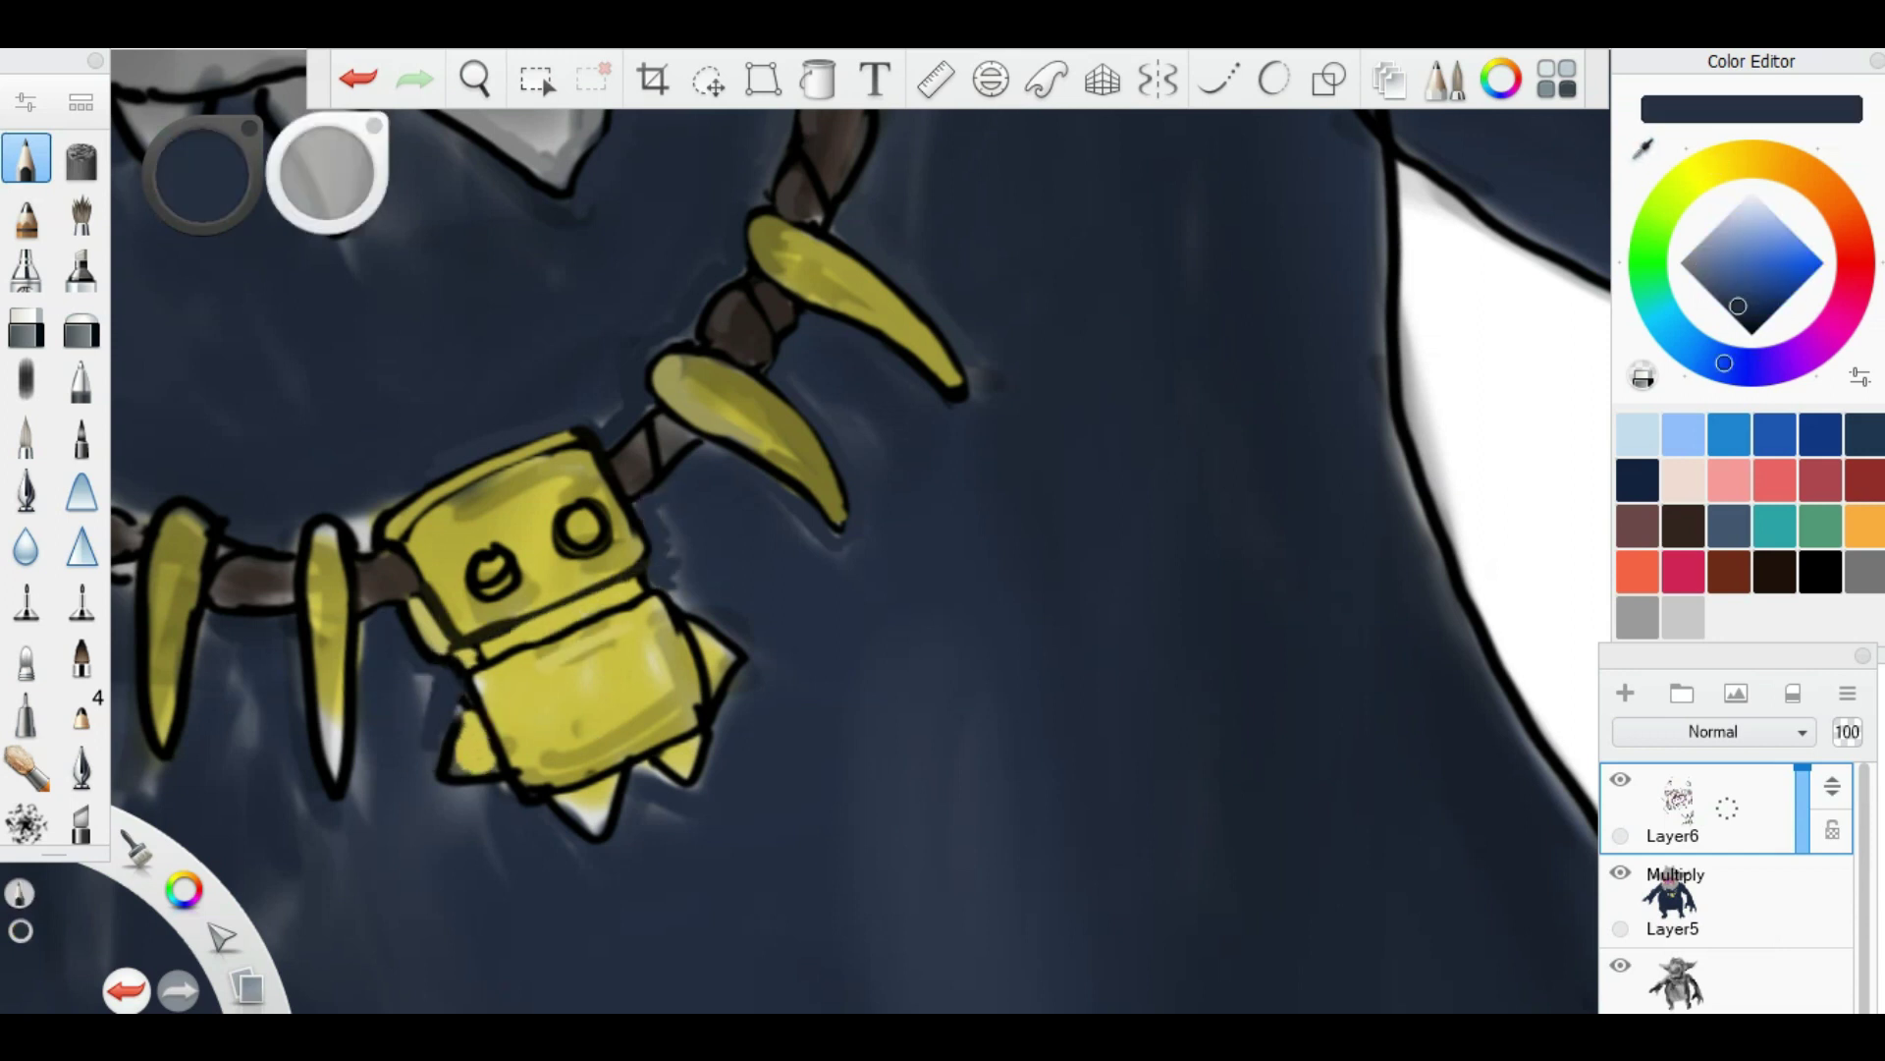
scroll(854, 560, down, 3)
scroll(855, 560, up, 3)
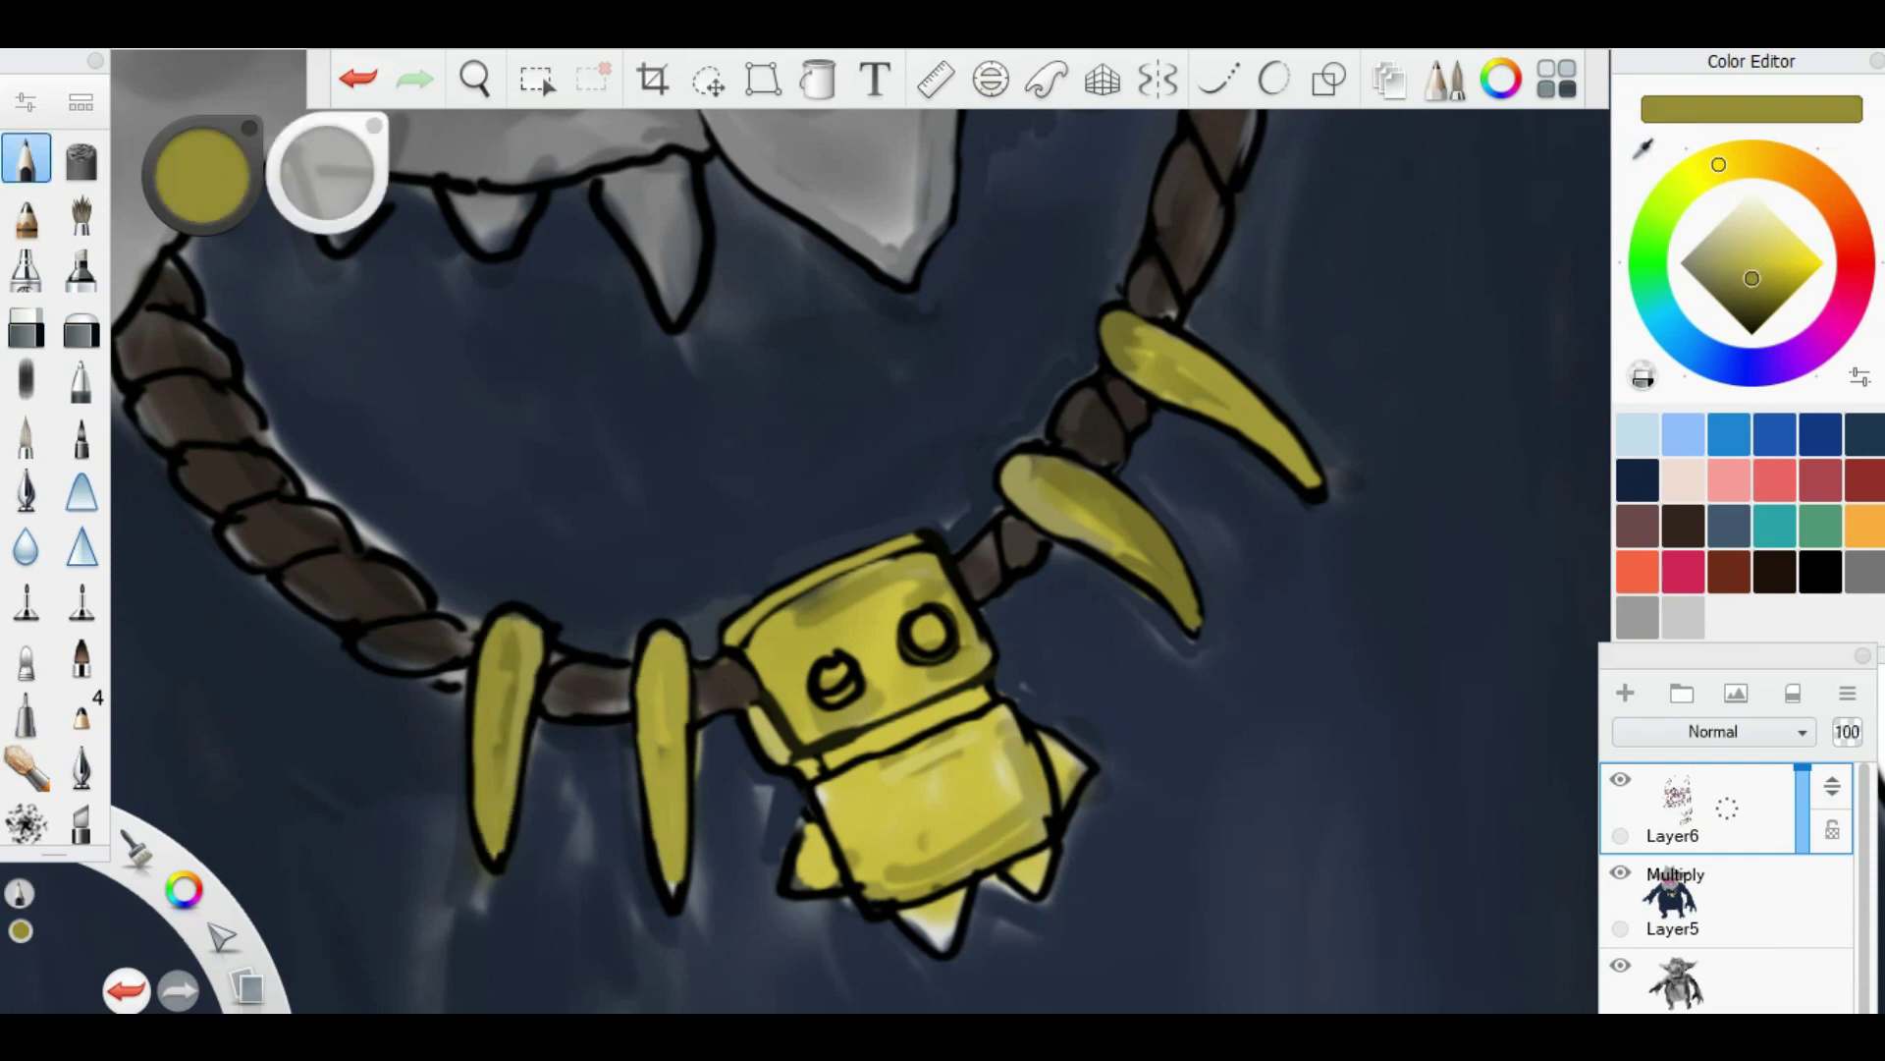
Step: Paint navy over the pale halo along the rope's inner edge and retouch its segments with dark brown
click(610, 743)
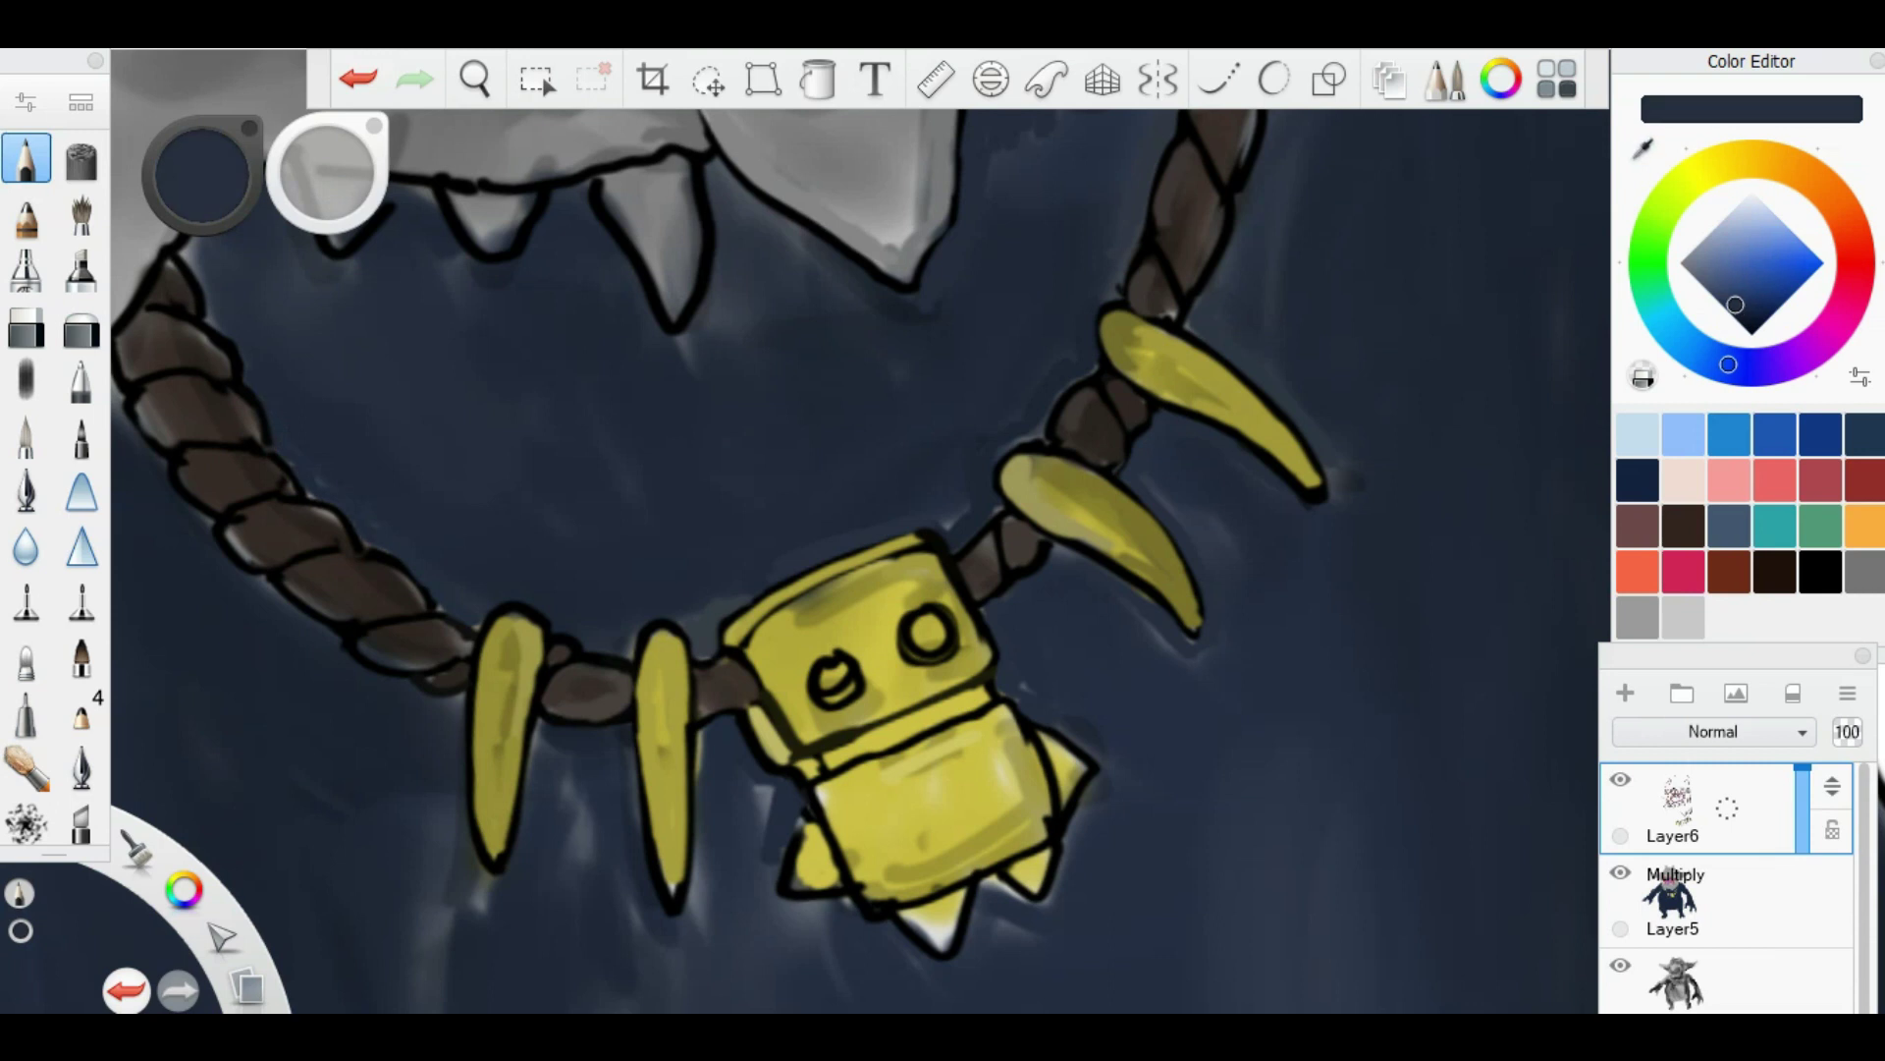
drag(252, 440, 326, 455)
click(250, 614)
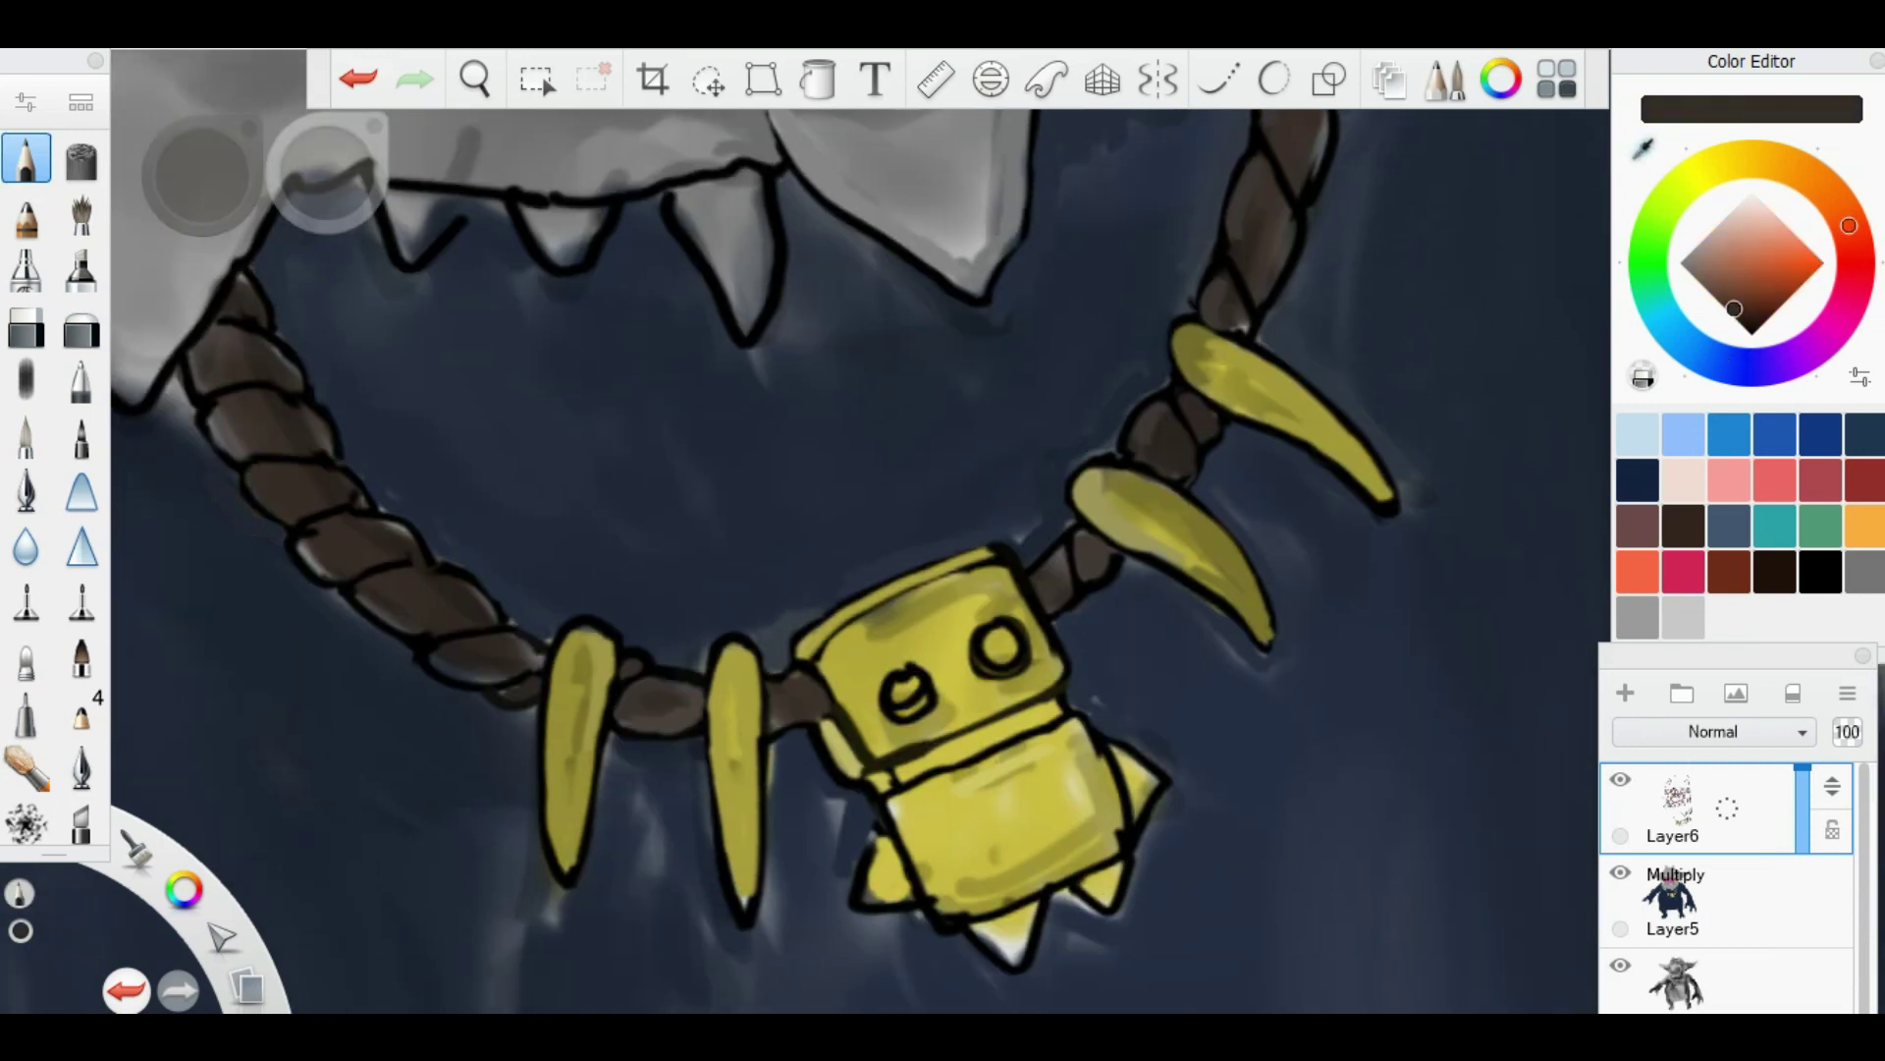
Step: Reshape the foot's outer and middle toes with longer black outlines and fill them with sampled navy
scroll(854, 560, down, 5)
scroll(295, 756, up, 8)
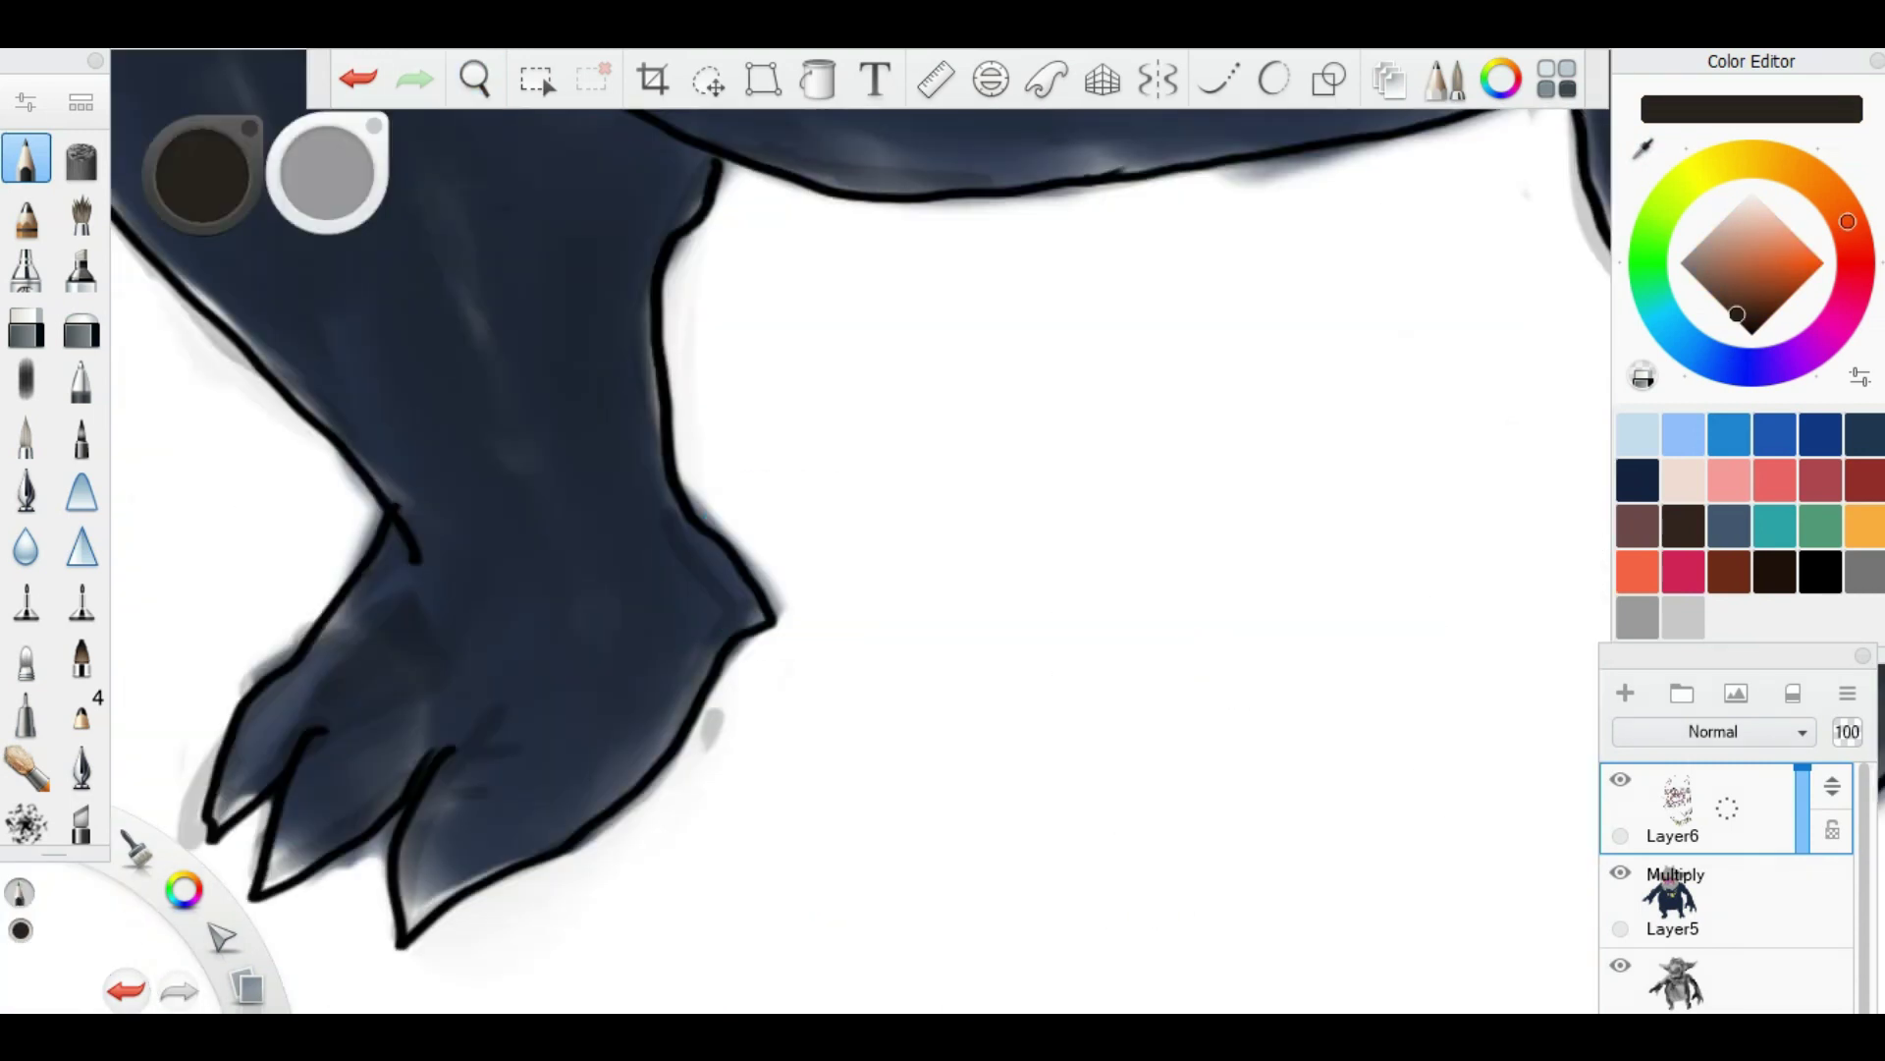
click(245, 785)
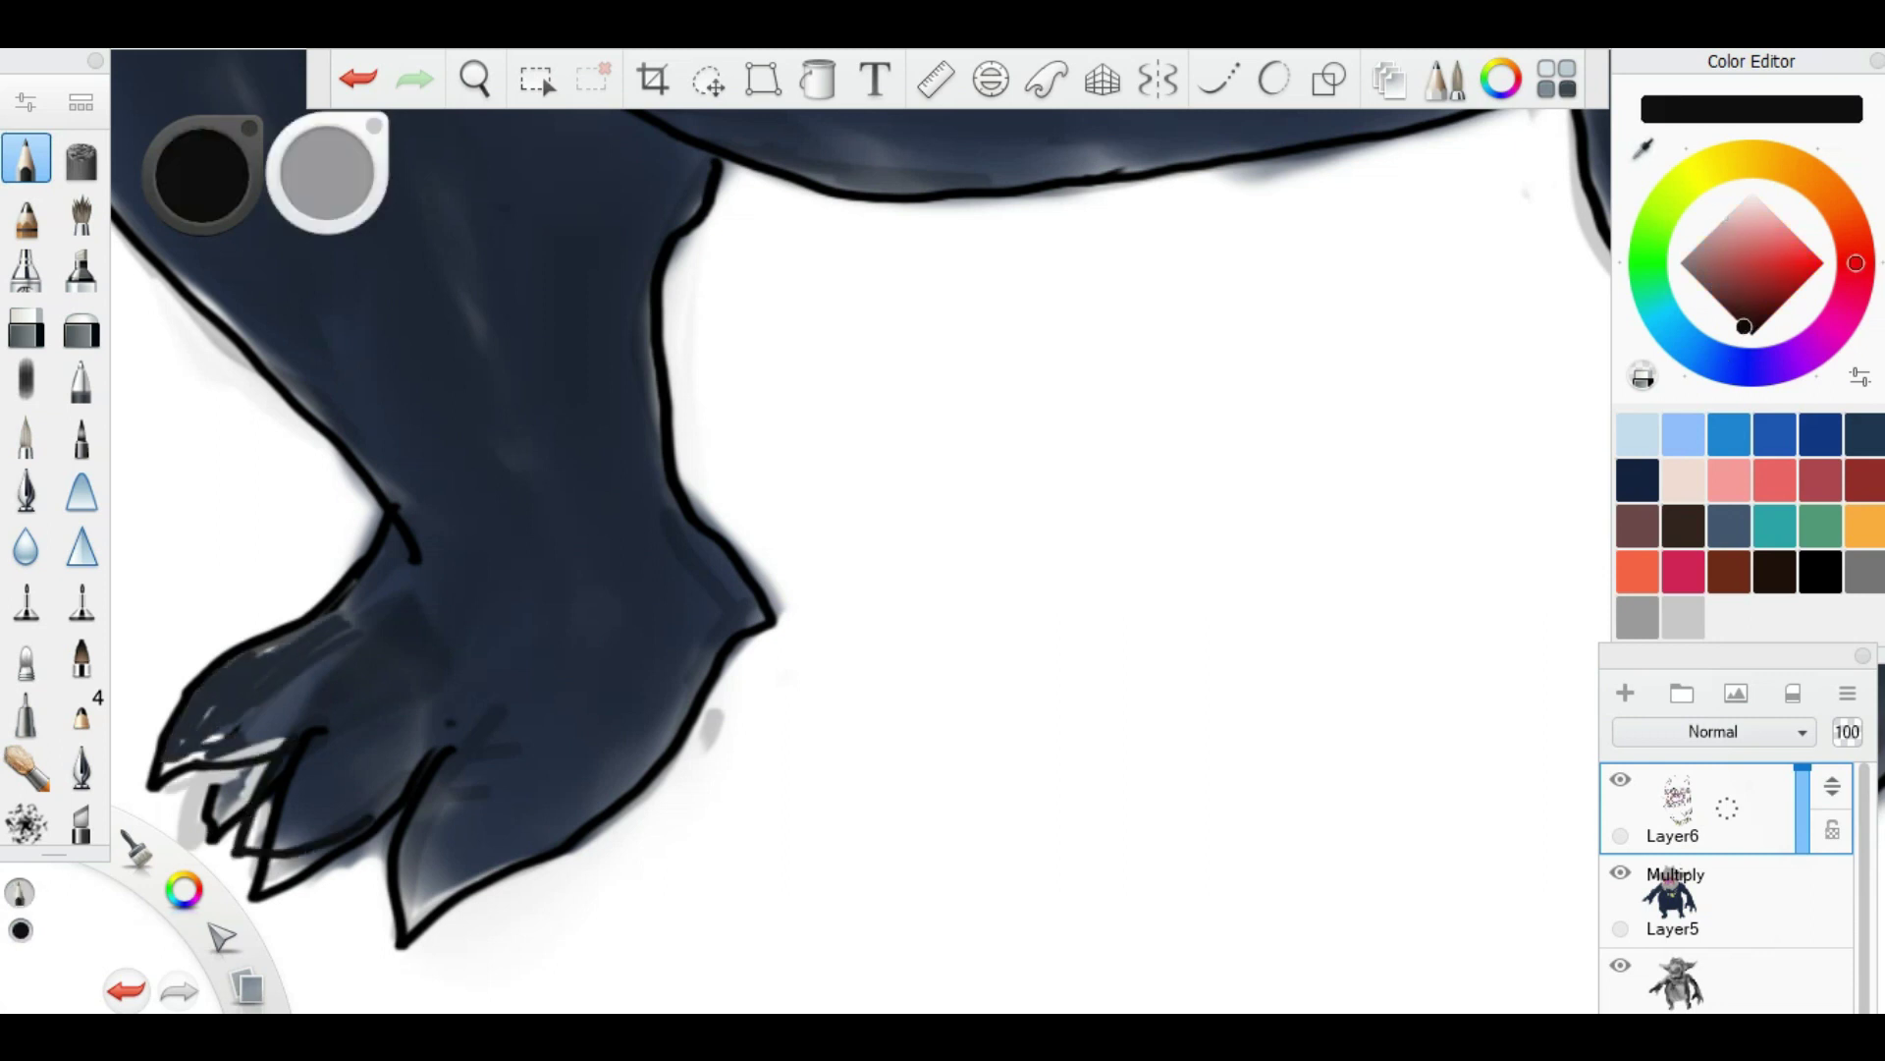
scroll(526, 757, up, 2)
click(526, 757)
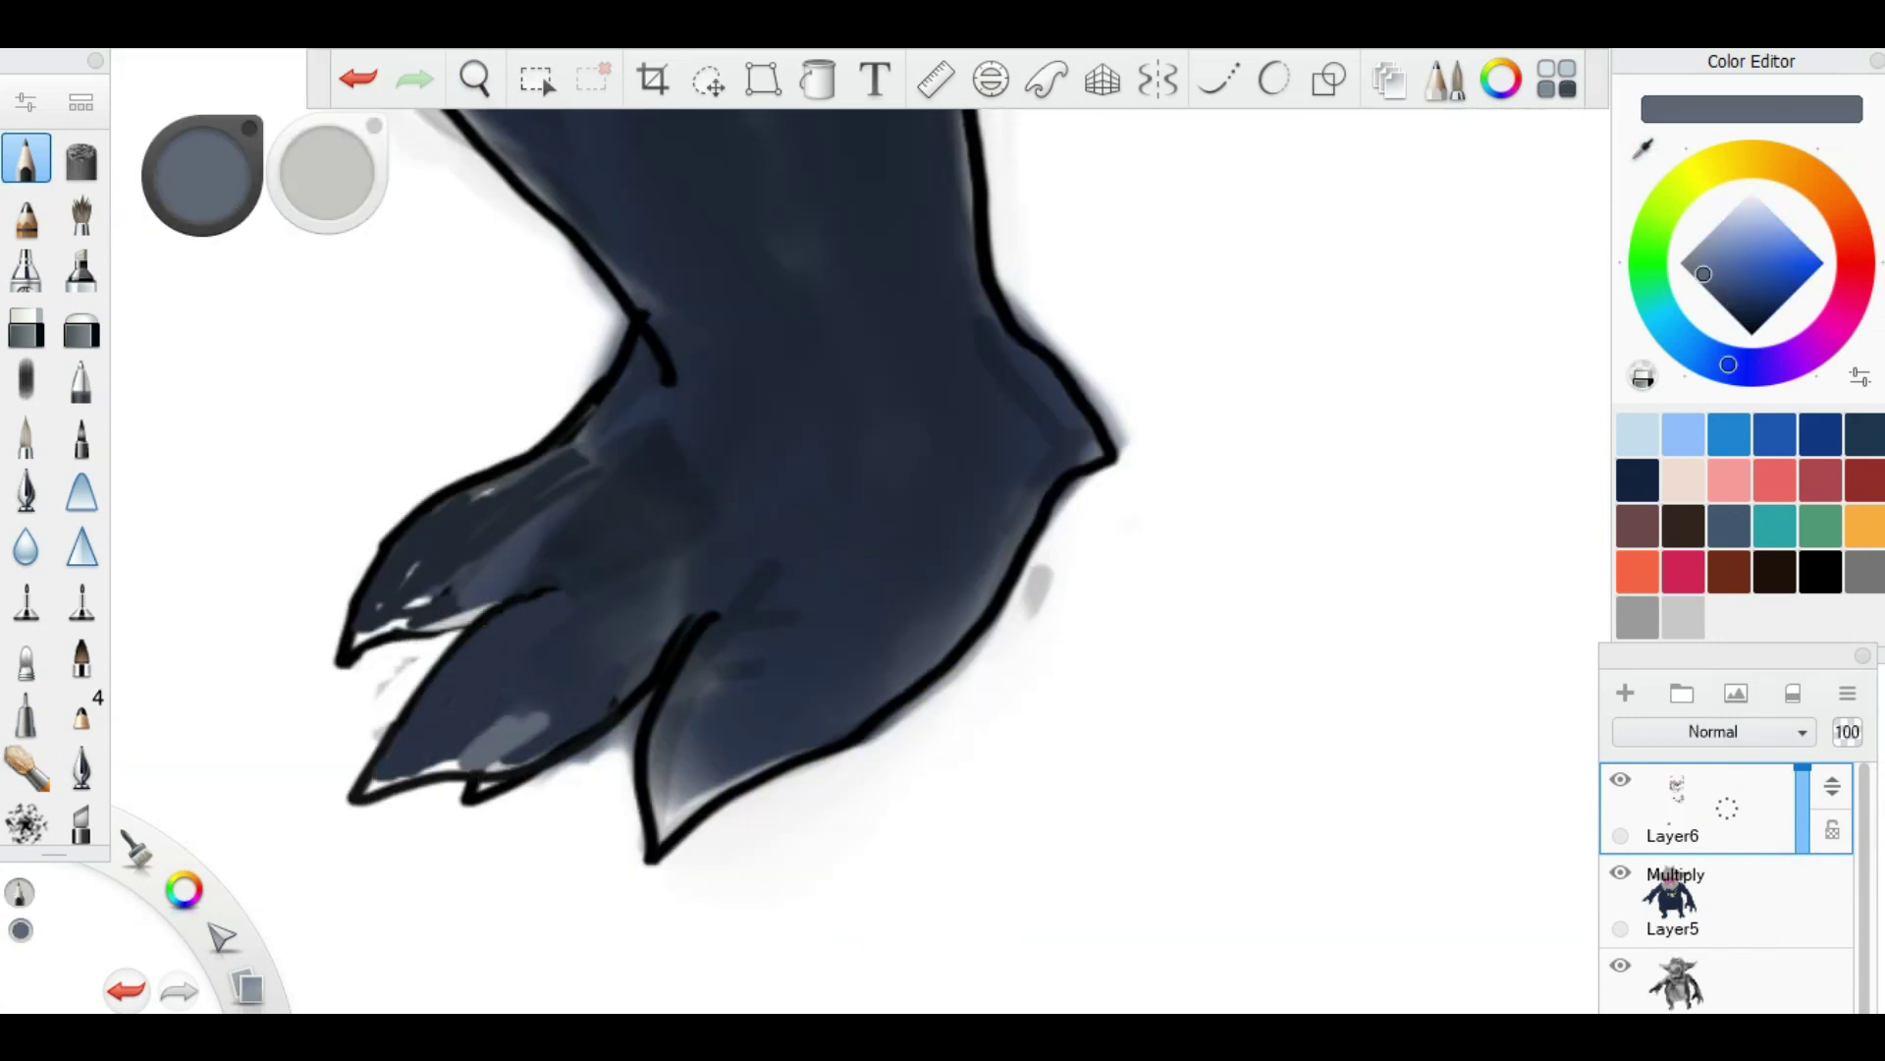
click(631, 756)
Step: Redraw the foot's third toe and front ankle outline in black and fill the gaps with navy
drag(687, 677, 594, 855)
drag(604, 653, 707, 835)
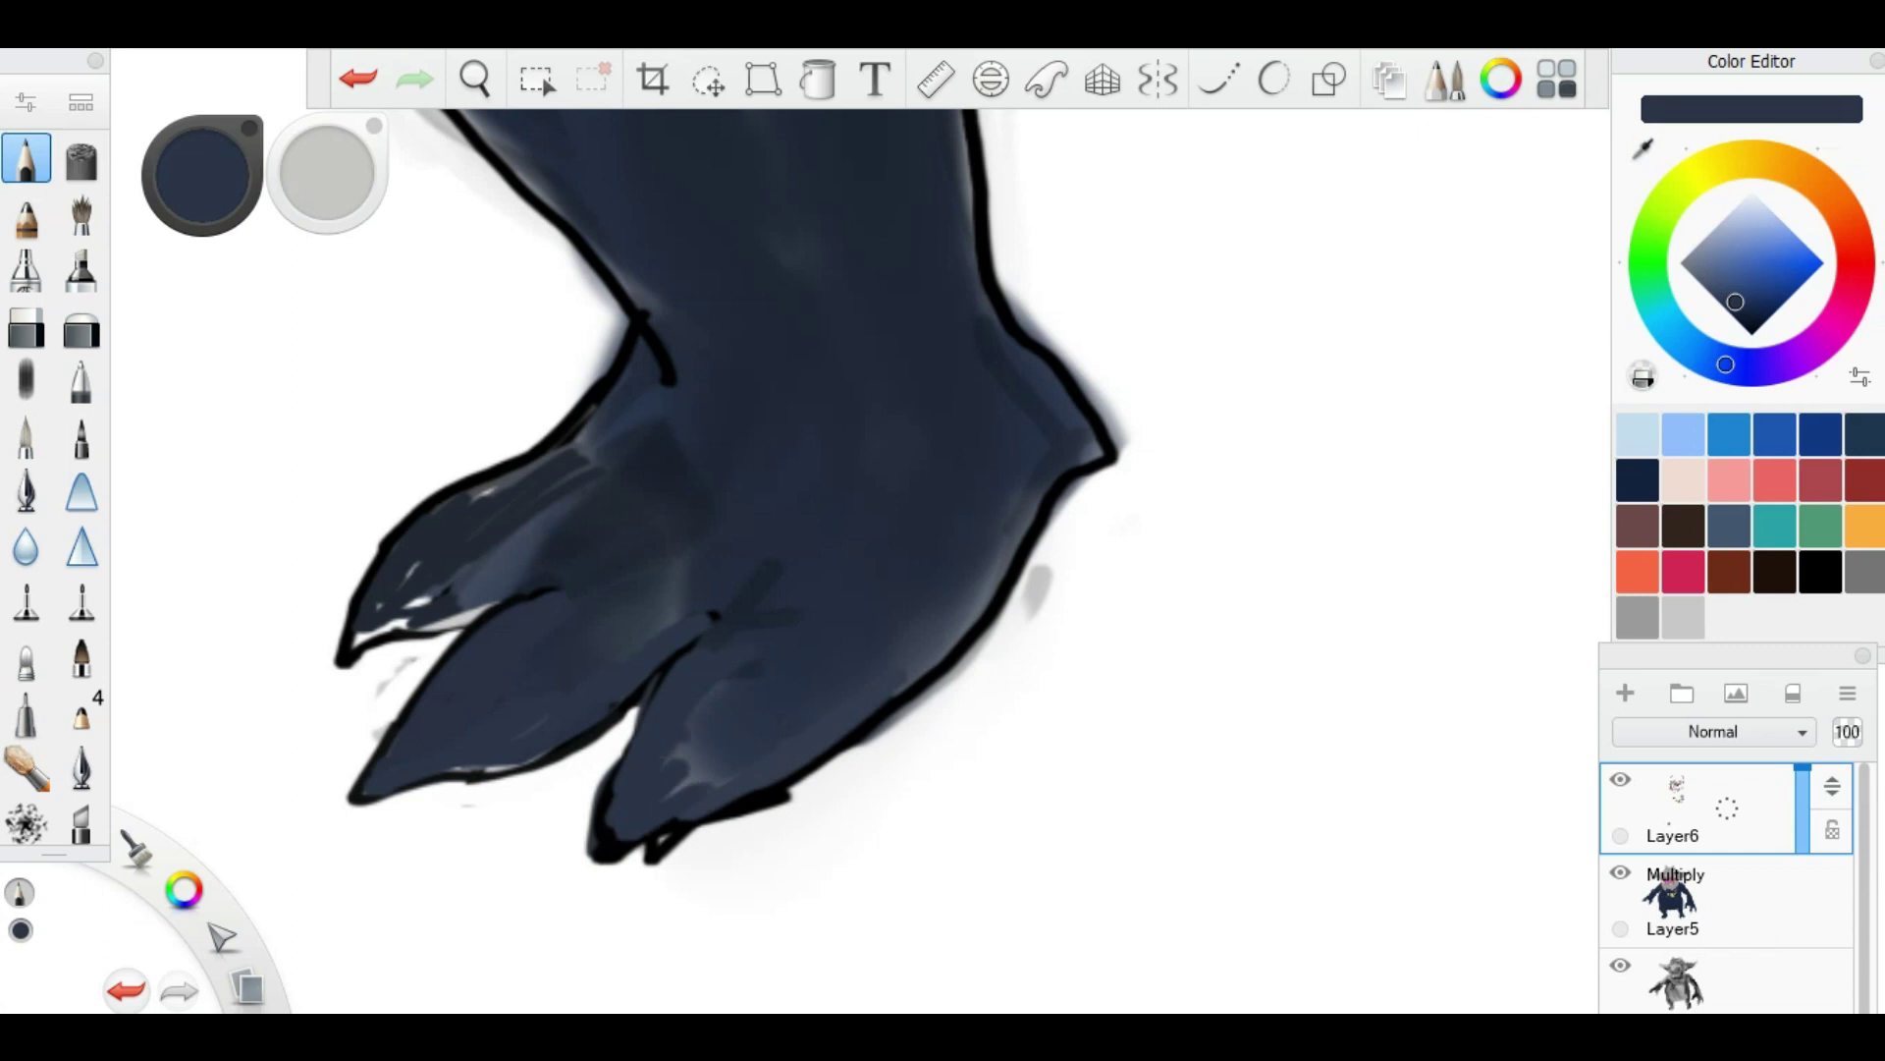
drag(541, 250, 609, 314)
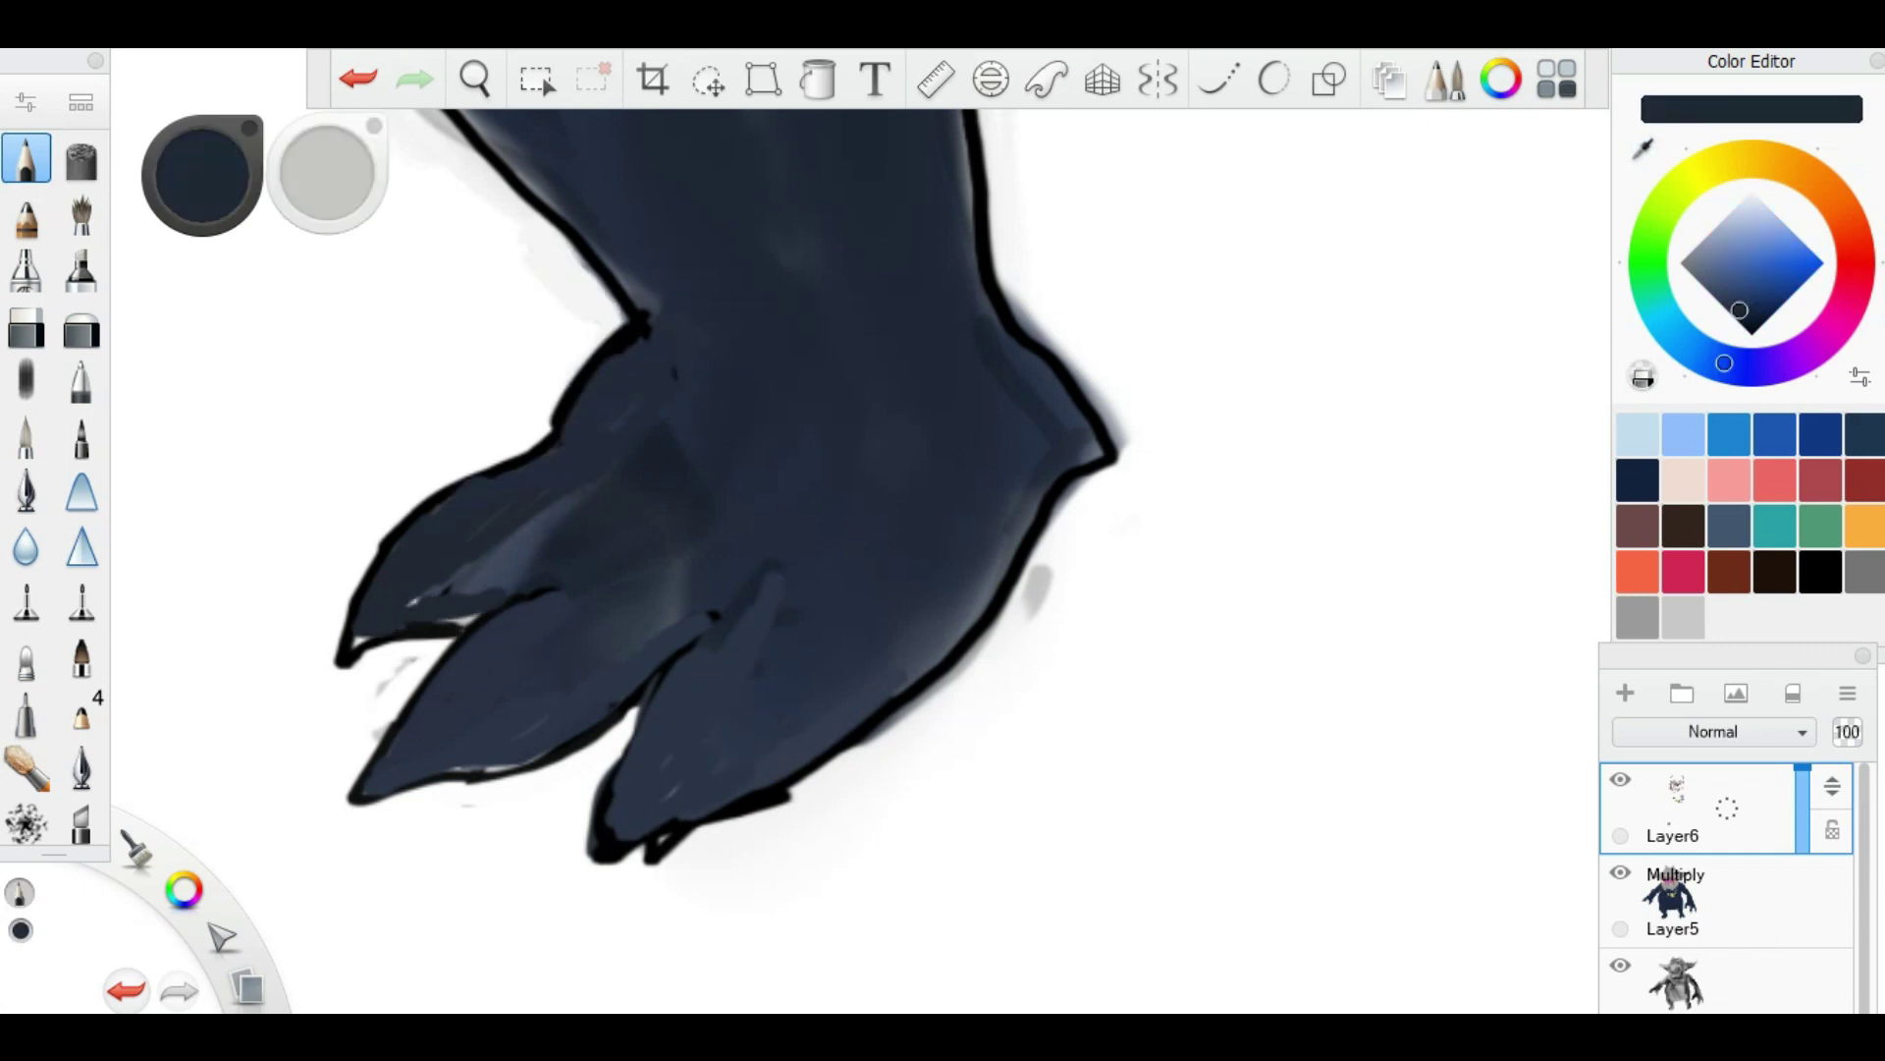
scroll(821, 821, down, 5)
scroll(687, 589, up, 6)
click(648, 630)
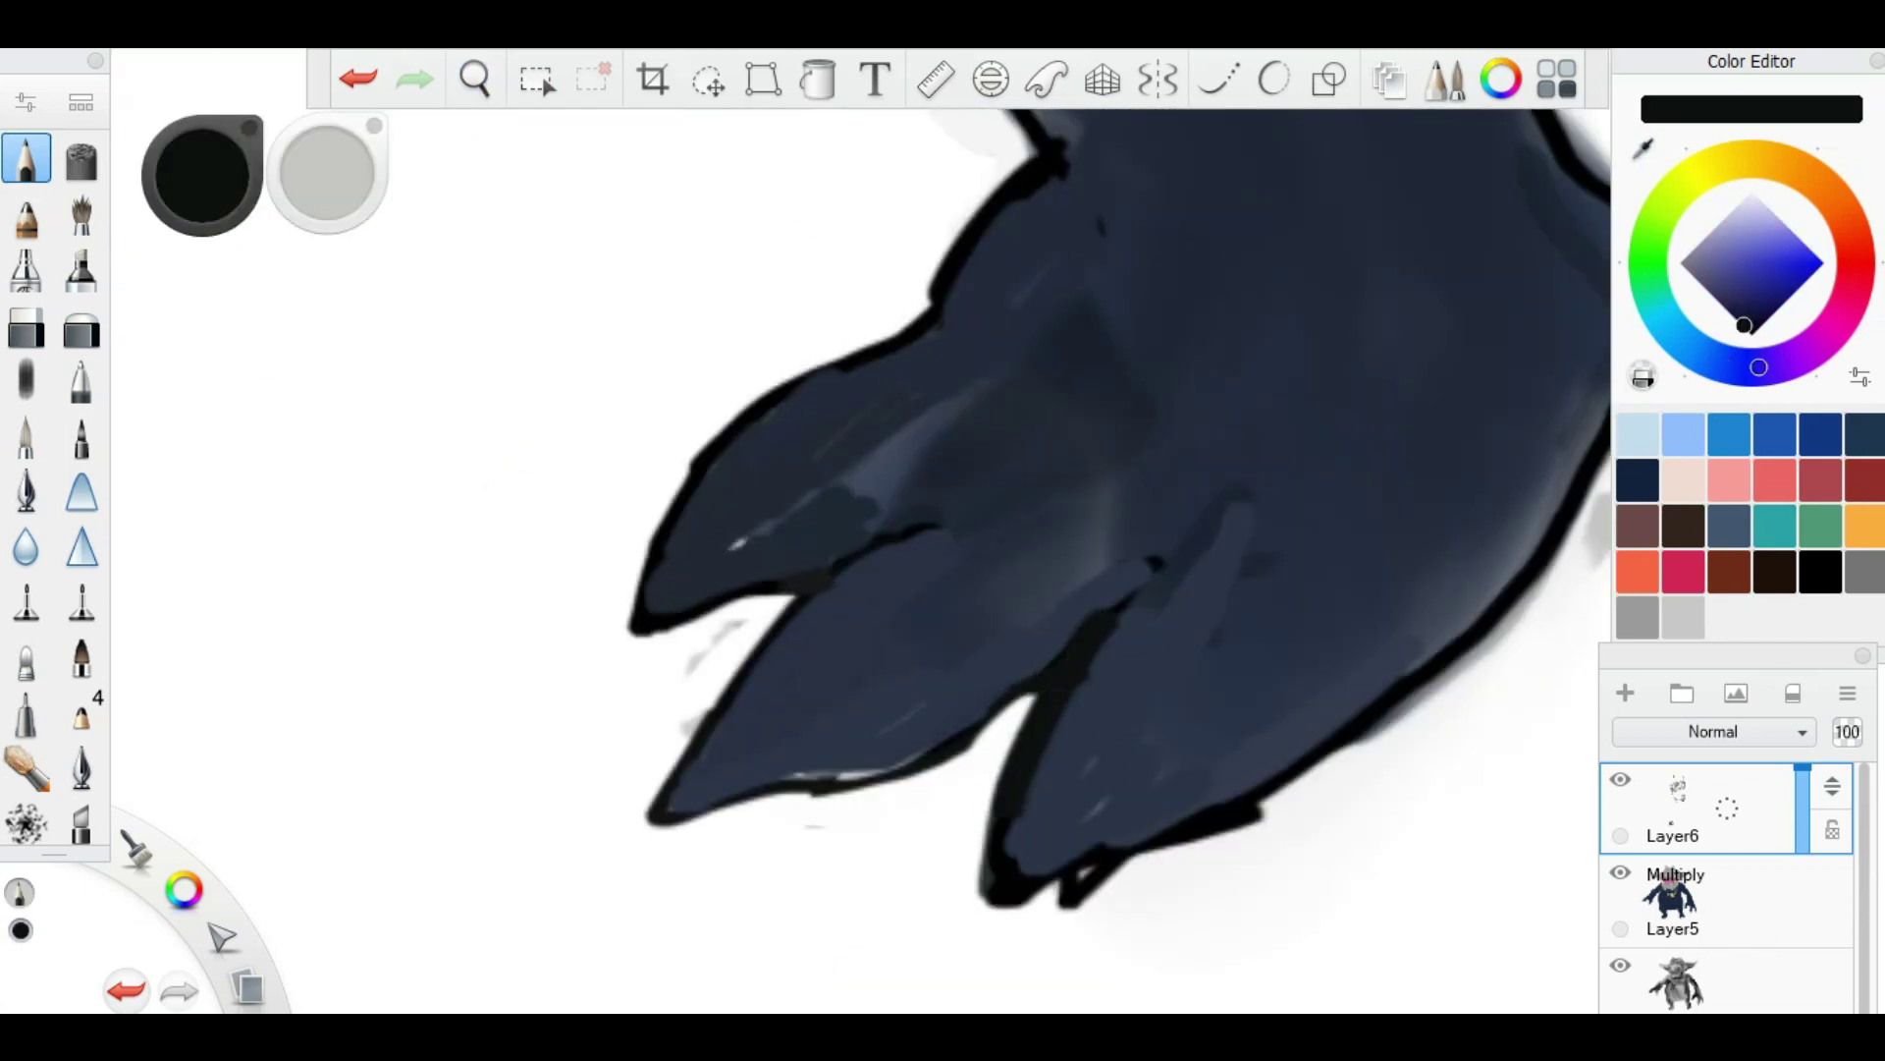
Step: Round off the heel and redraw the sole's outline, painting white over the old line and grey spill outside it
drag(1517, 657, 1242, 686)
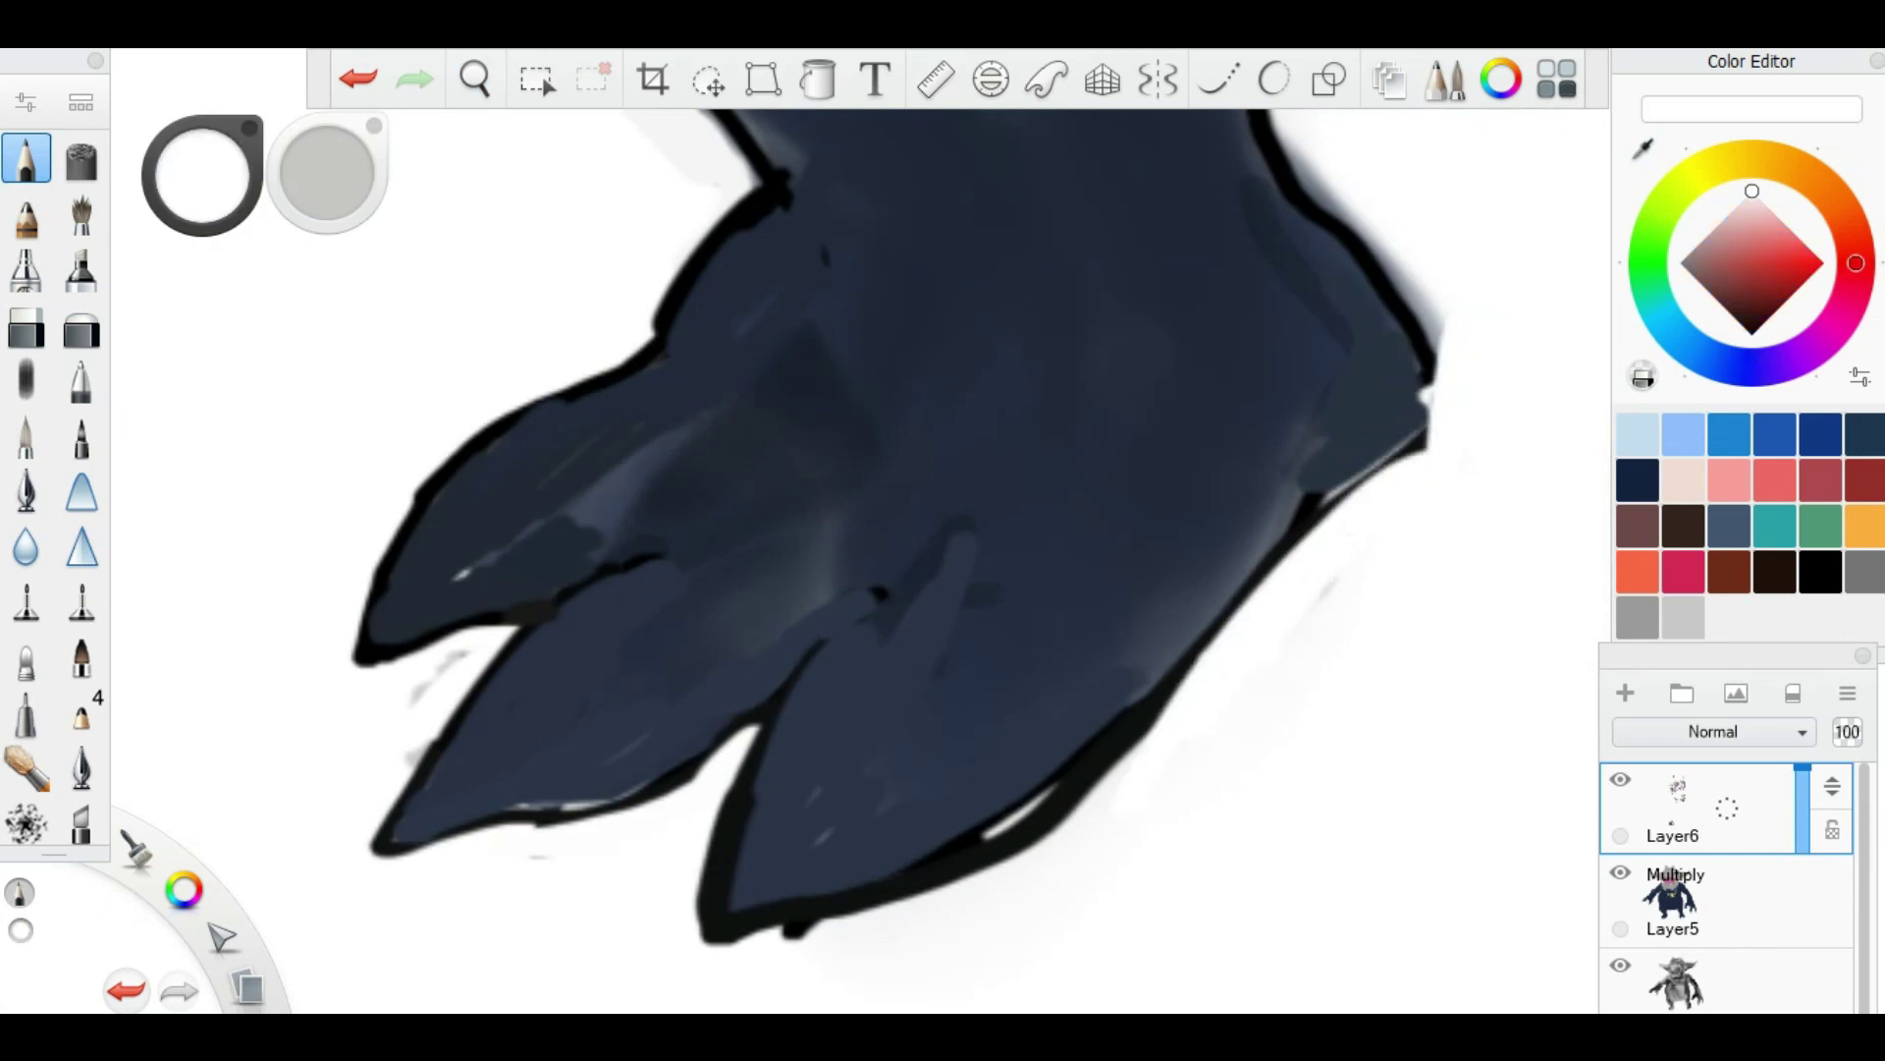
alt+click(1301, 536)
drag(1434, 329, 1297, 535)
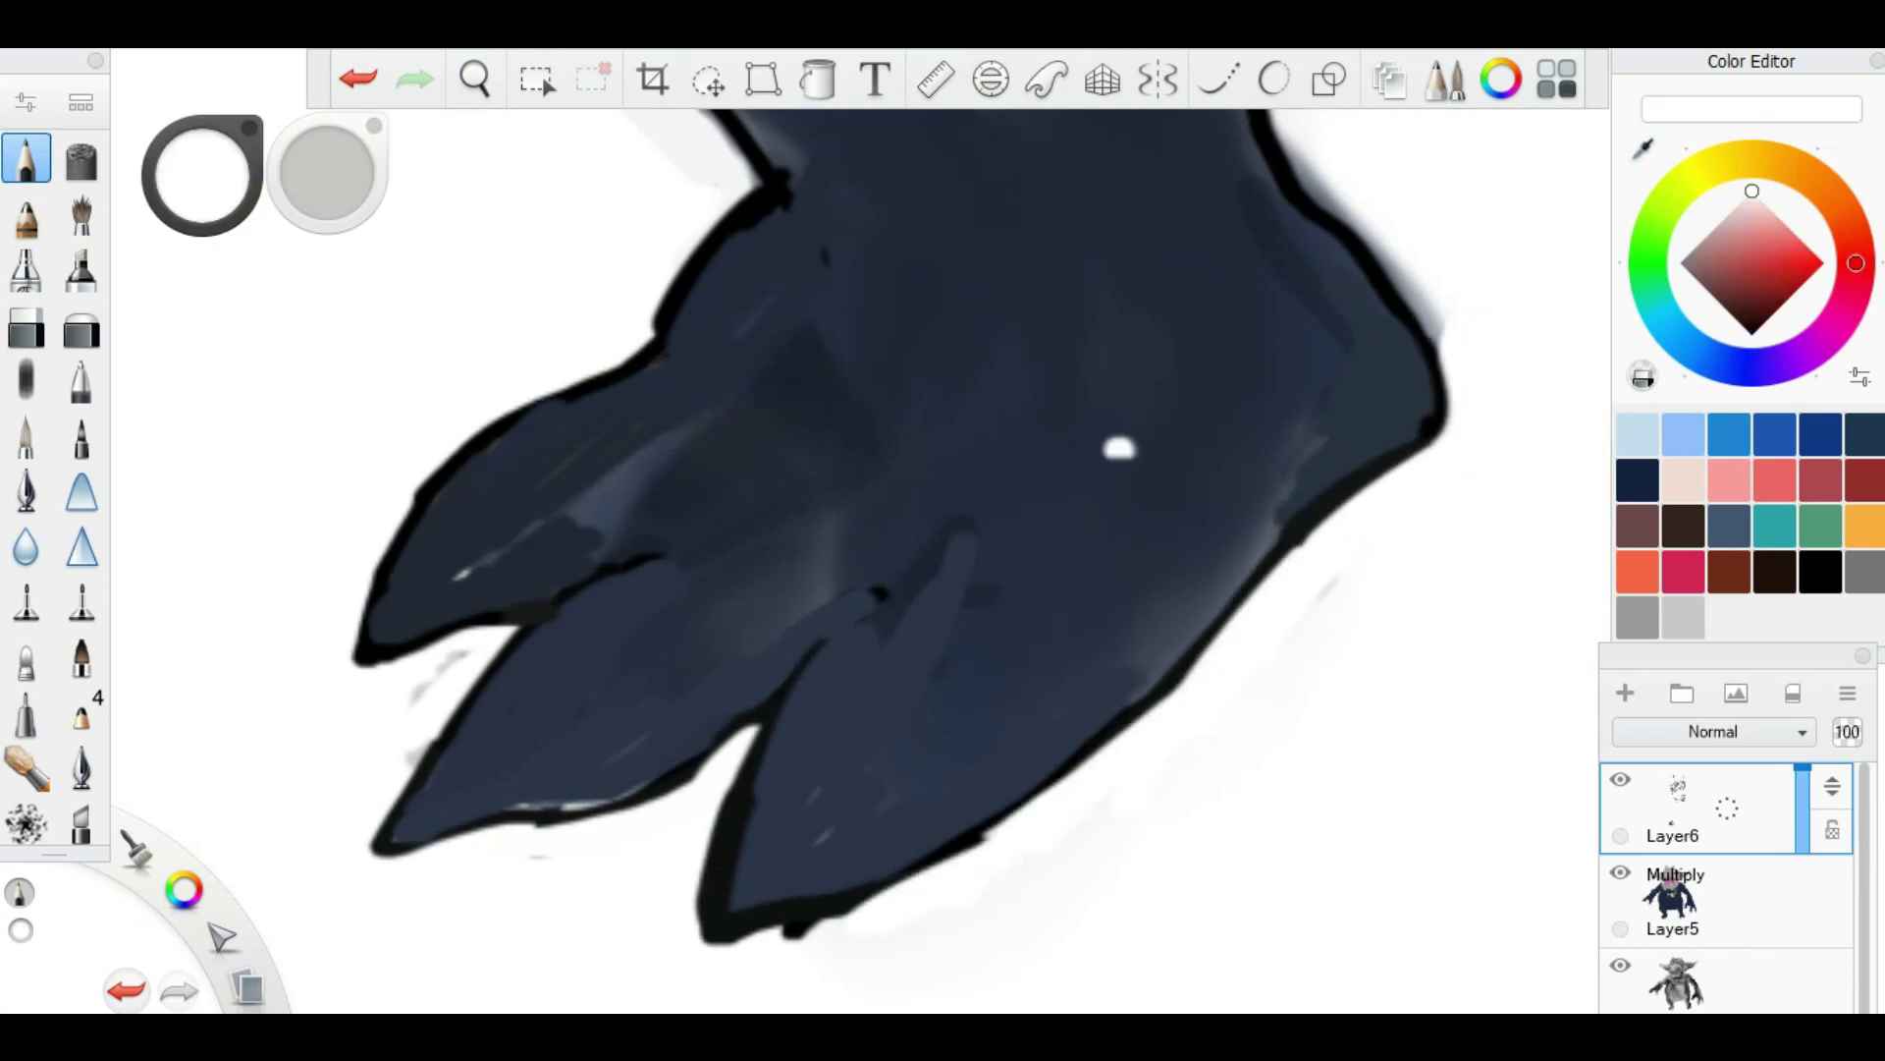
scroll(1123, 541, up, 3)
scroll(1208, 884, down, 5)
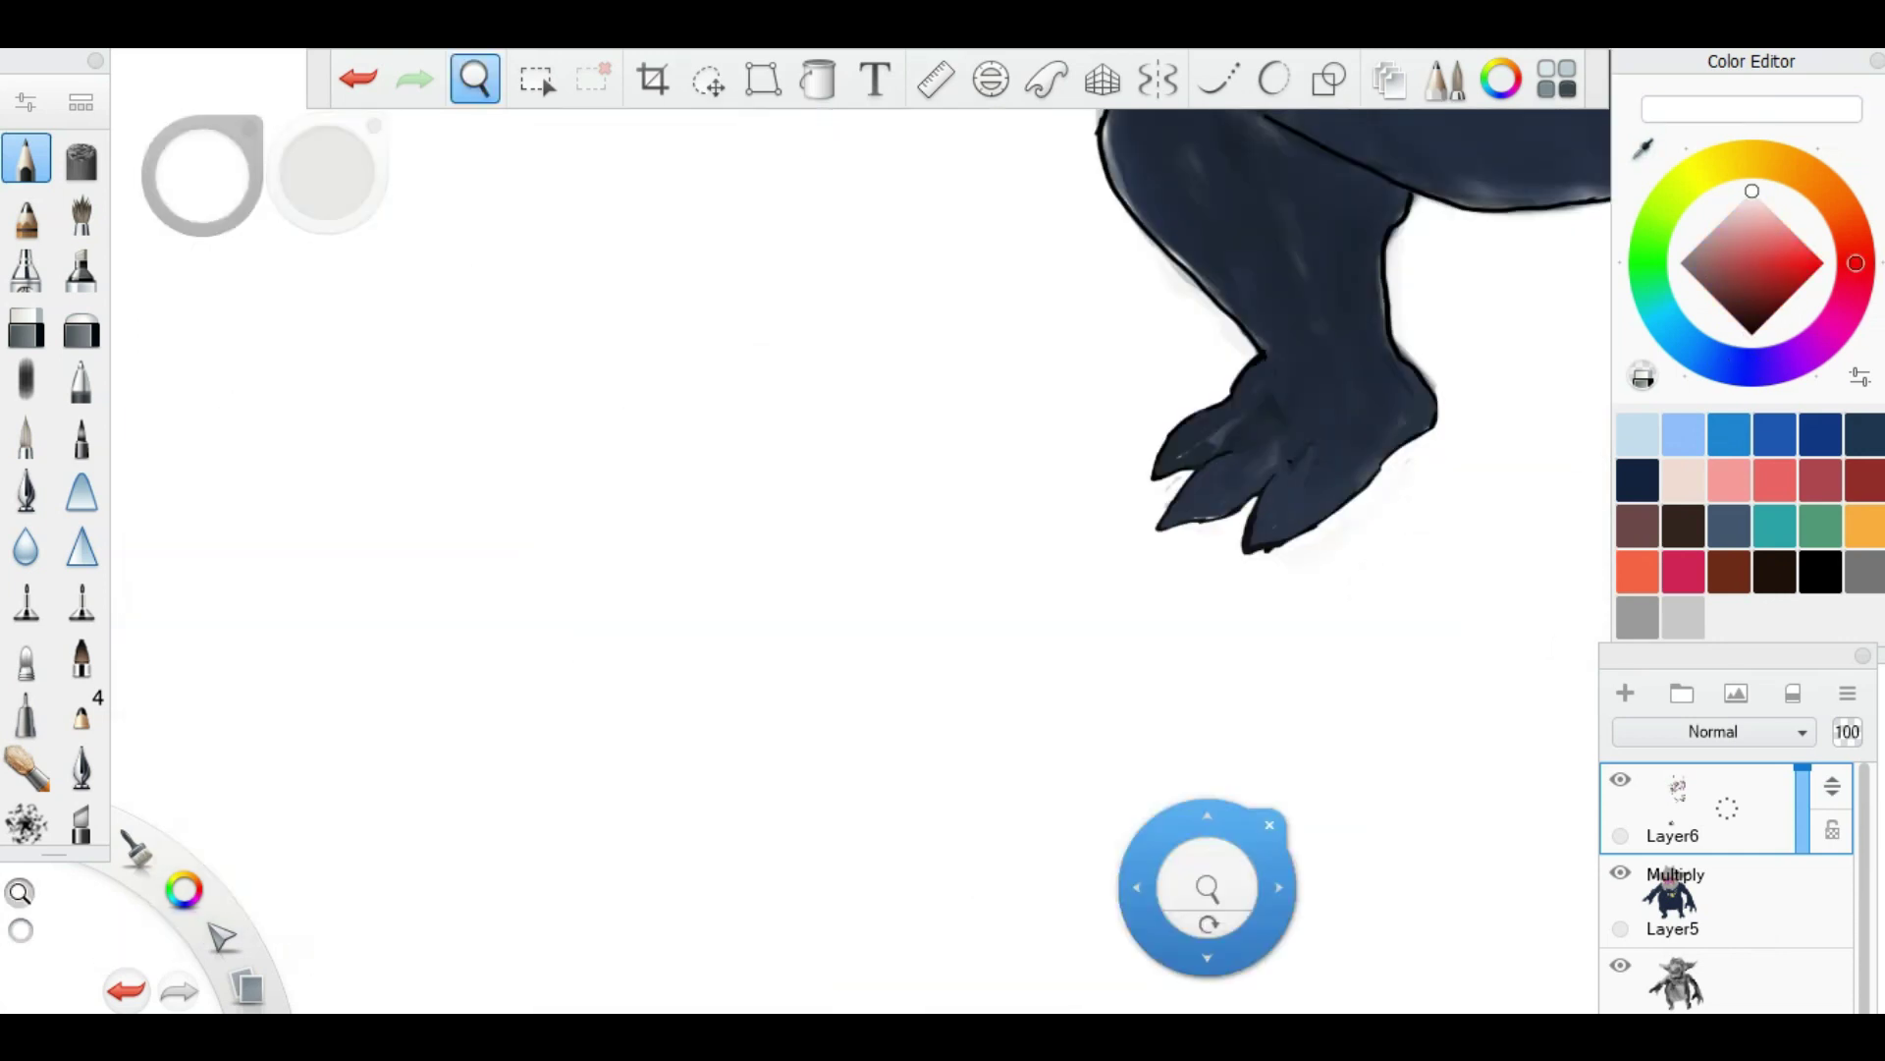
scroll(799, 644, up, 4)
scroll(761, 766, down, 2)
scroll(573, 491, up, 3)
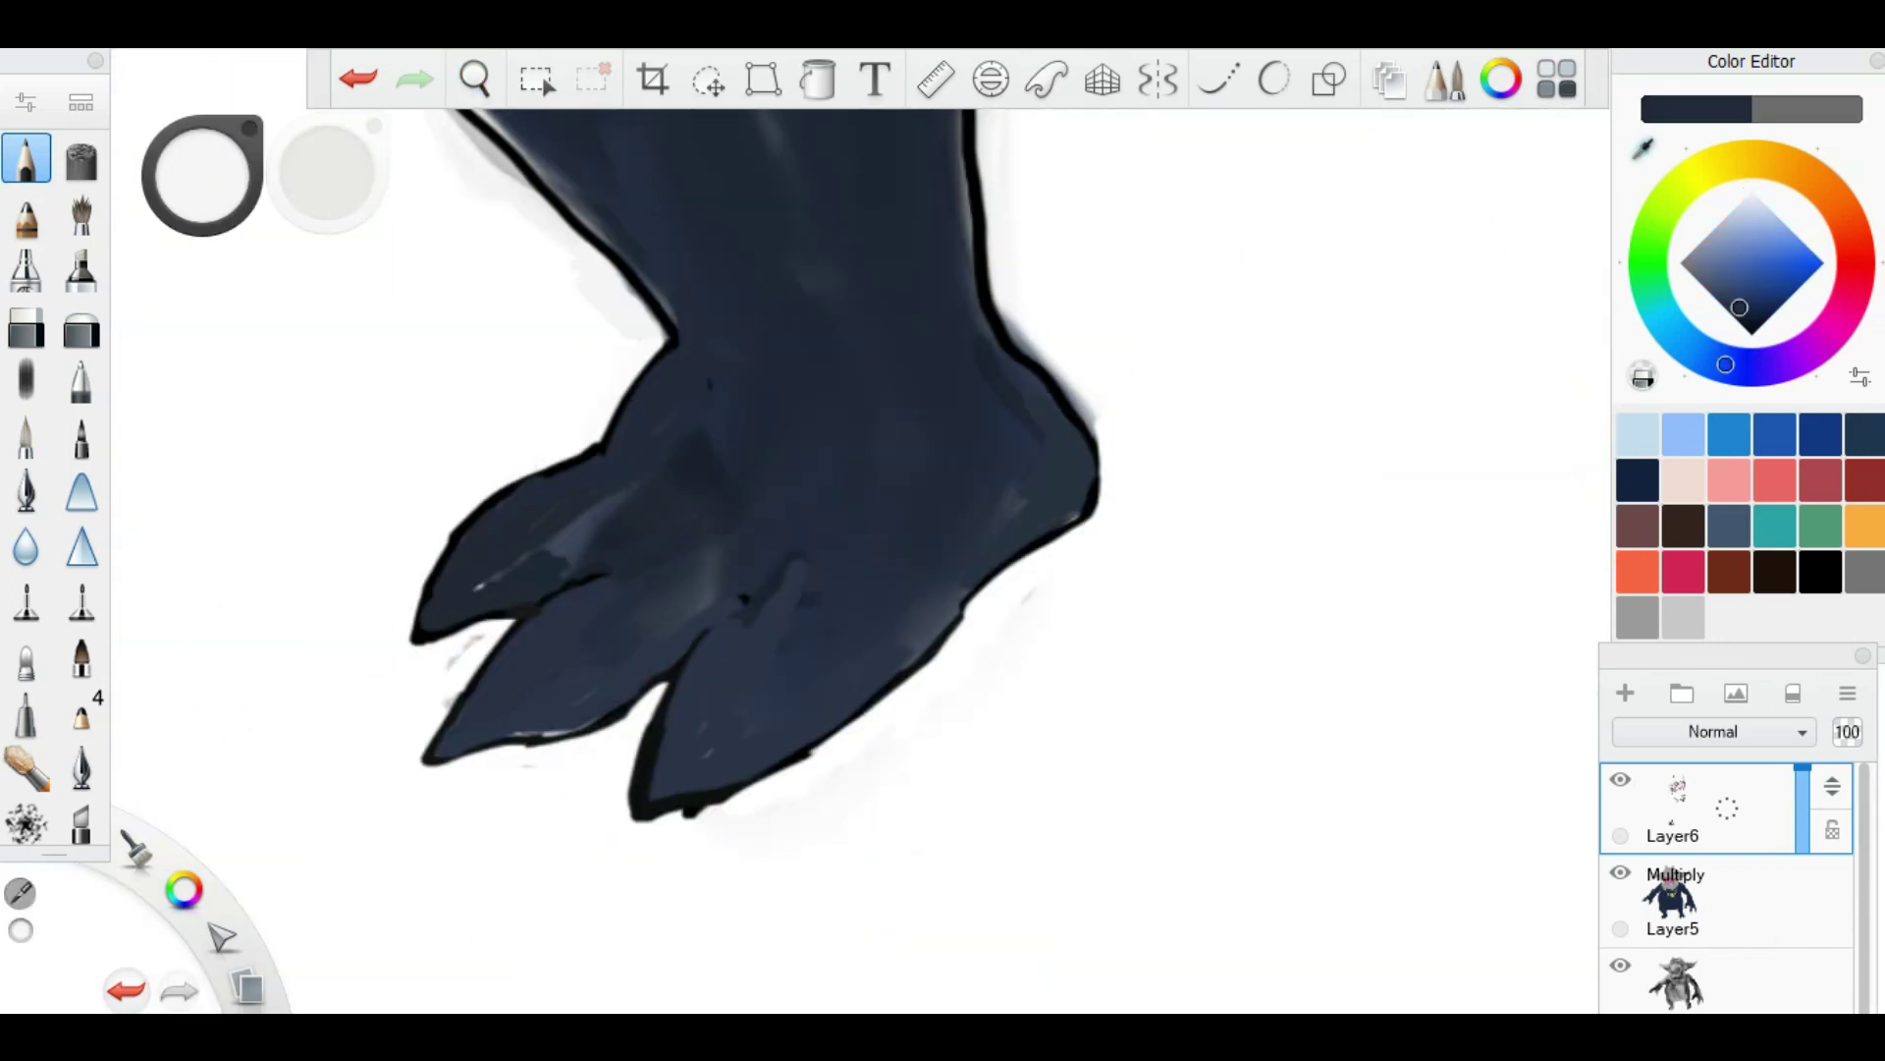
alt+click(1228, 687)
Step: Retouch the necklace's longer rope side on Layer10 with dark brown segments, black outlines and small light highlights
scroll(884, 723, down, 3)
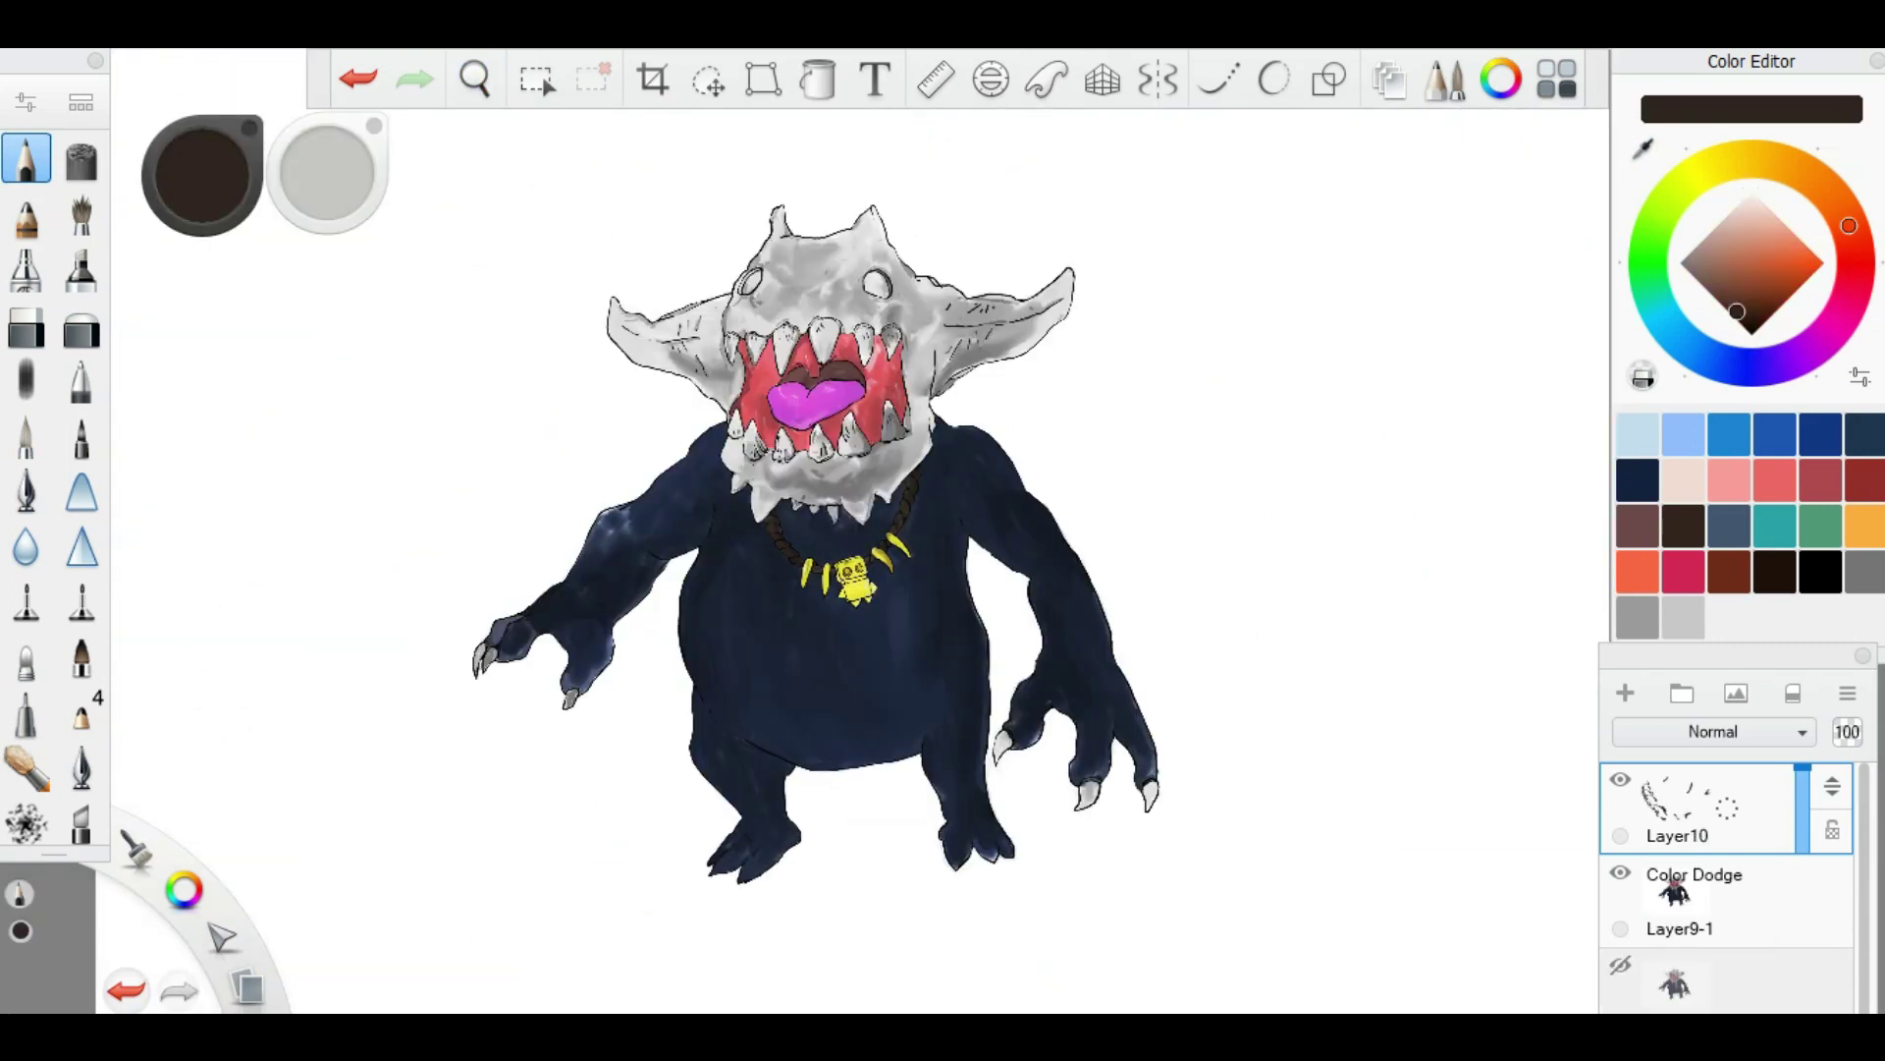
scroll(737, 694, up, 5)
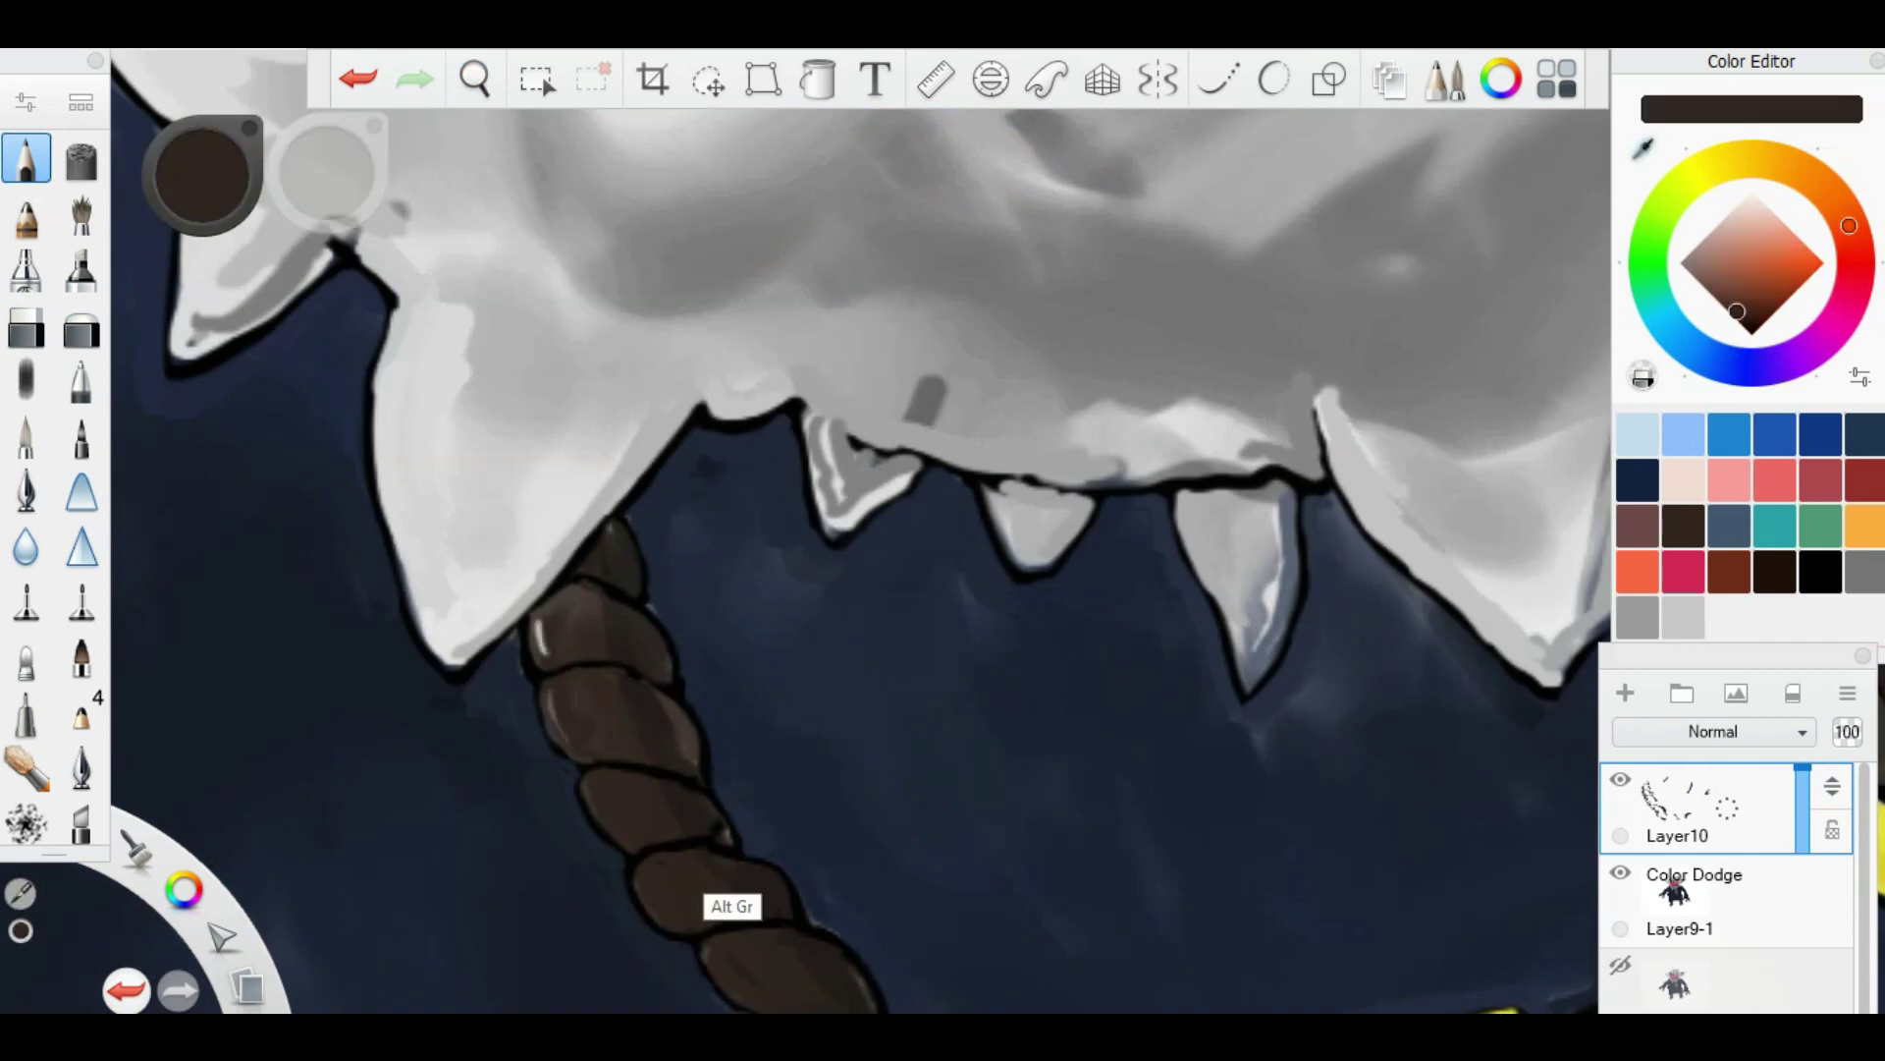
drag(731, 908, 855, 669)
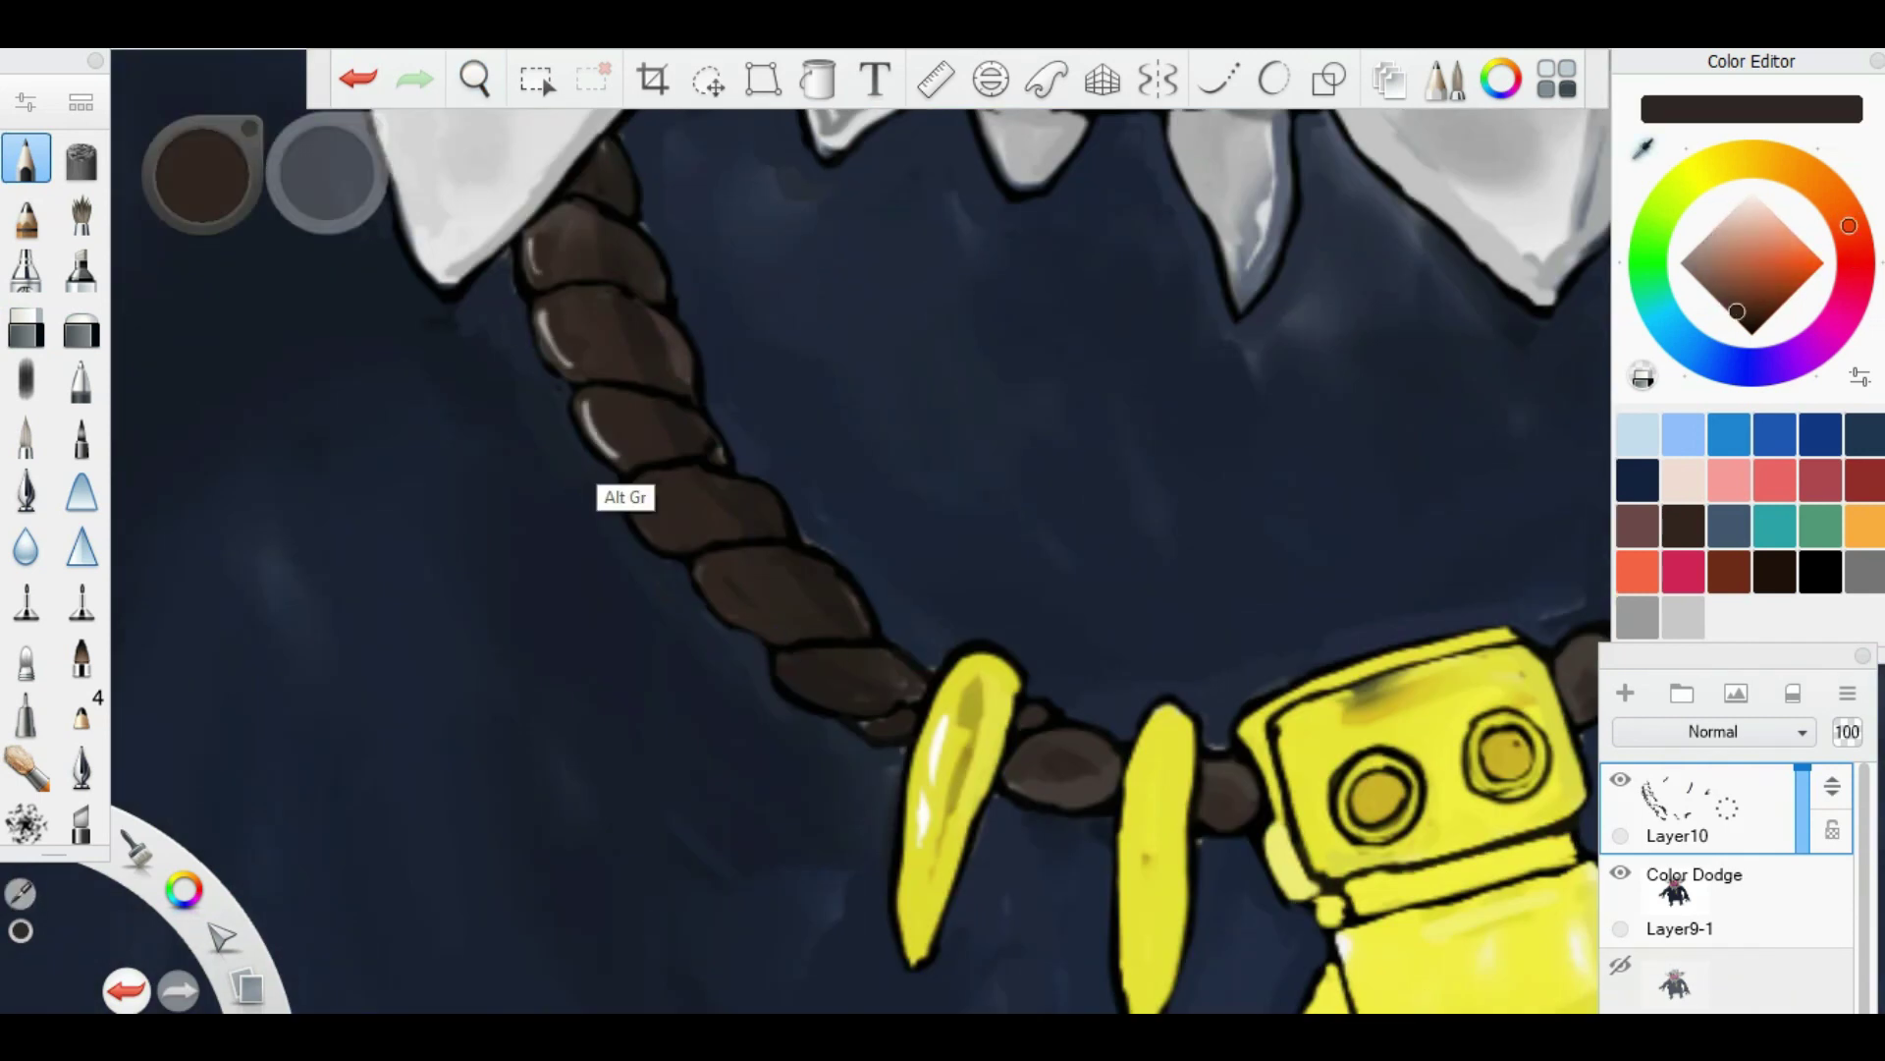
scroll(626, 497, down, 4)
scroll(625, 497, up, 6)
scroll(1263, 631, down, 2)
drag(1263, 632, 802, 793)
Step: Add sampled brown shading and light edge highlights to the rope segments on the pendant's other side
scroll(982, 589, up, 3)
alt+click(982, 590)
scroll(802, 792, up, 3)
alt+click(830, 670)
scroll(830, 671, down, 3)
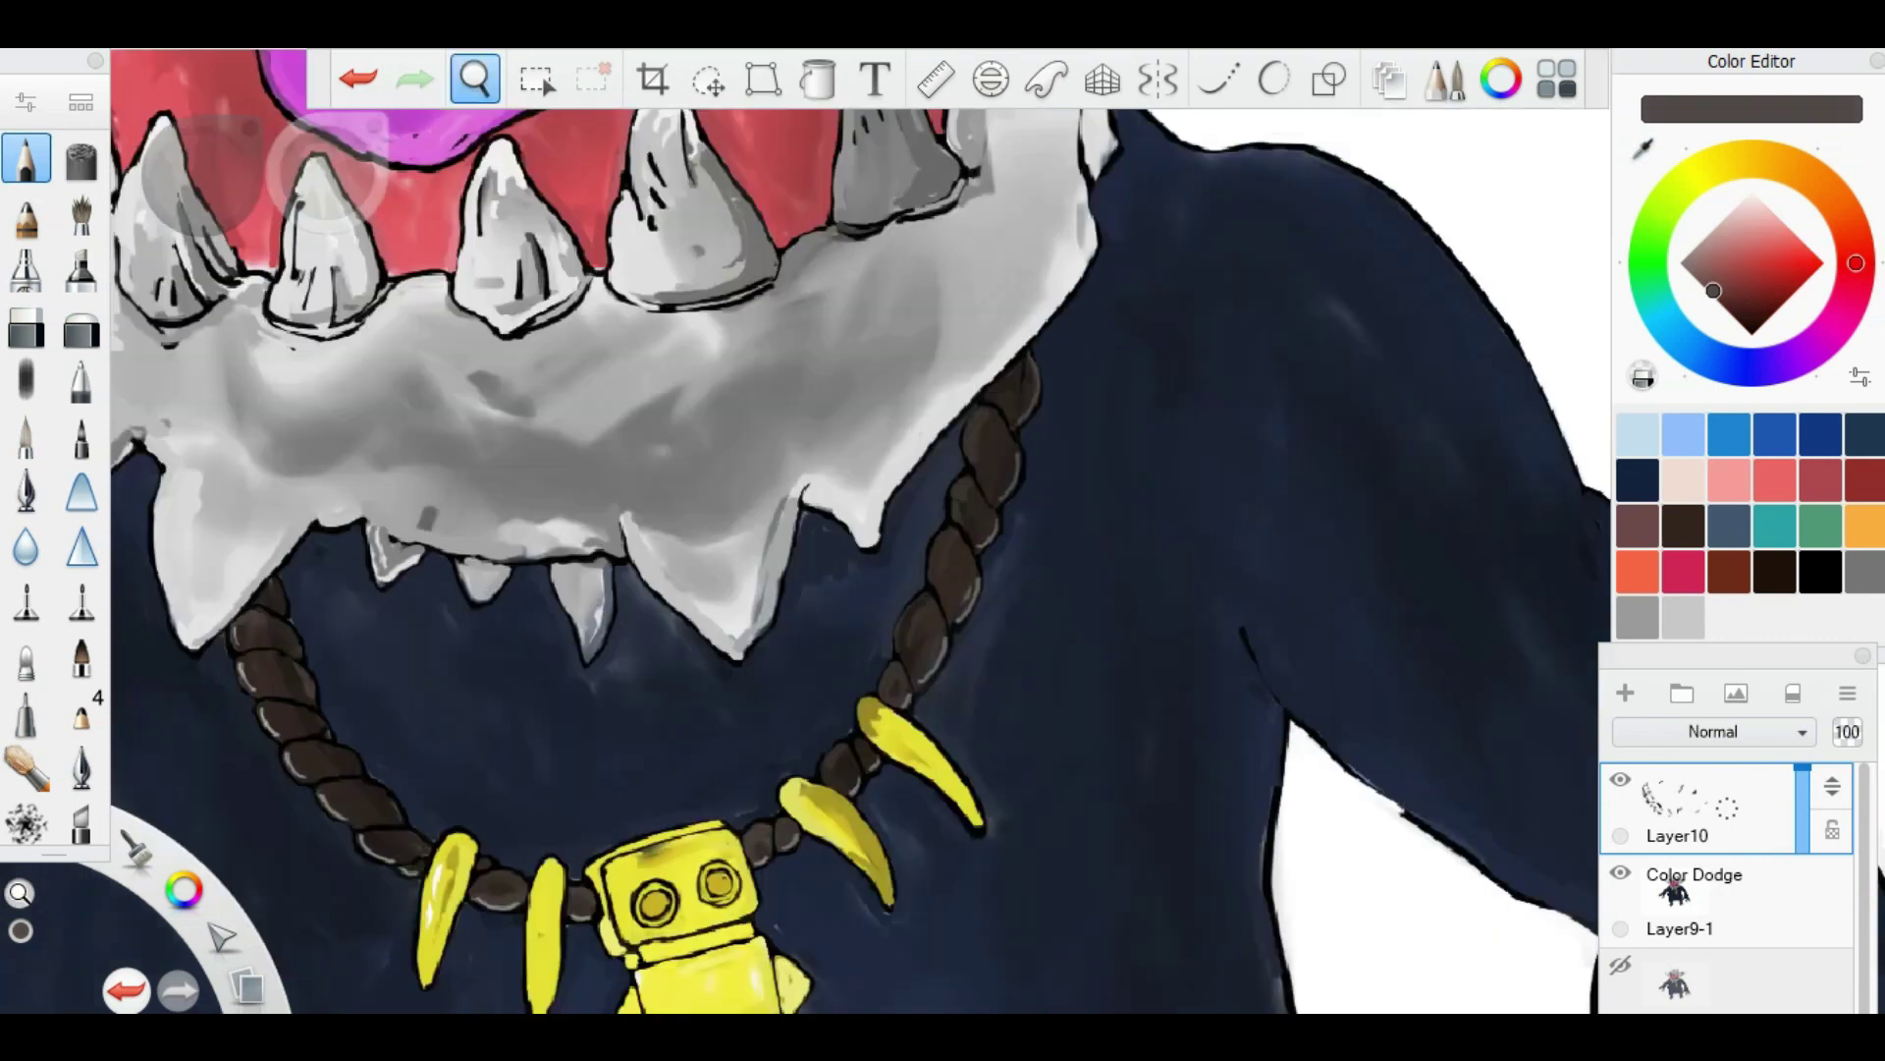
drag(831, 671, 779, 547)
Step: Ink the clawed hand and wrist outlines in black and paint white over the stray marks beyond the claws
scroll(778, 547, up, 3)
alt+click(491, 824)
scroll(491, 825, down, 1)
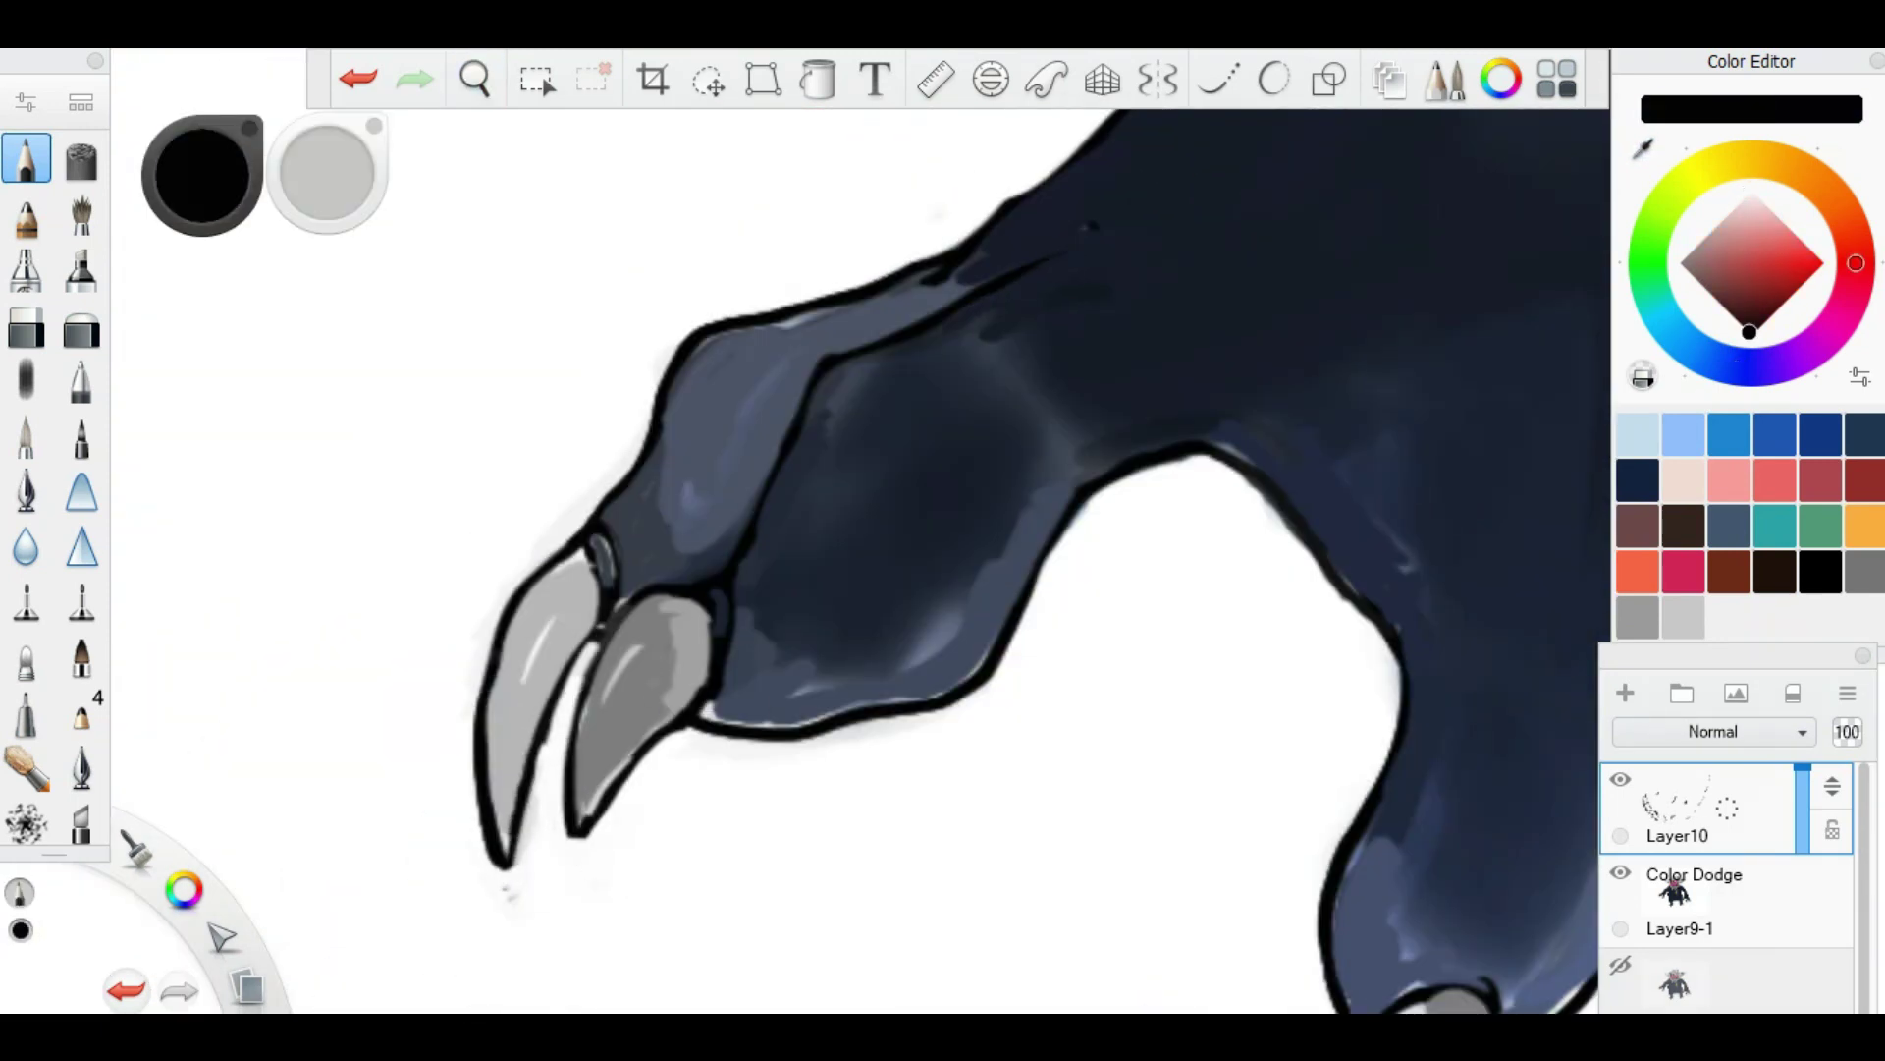
drag(505, 889, 329, 1001)
alt+click(319, 1007)
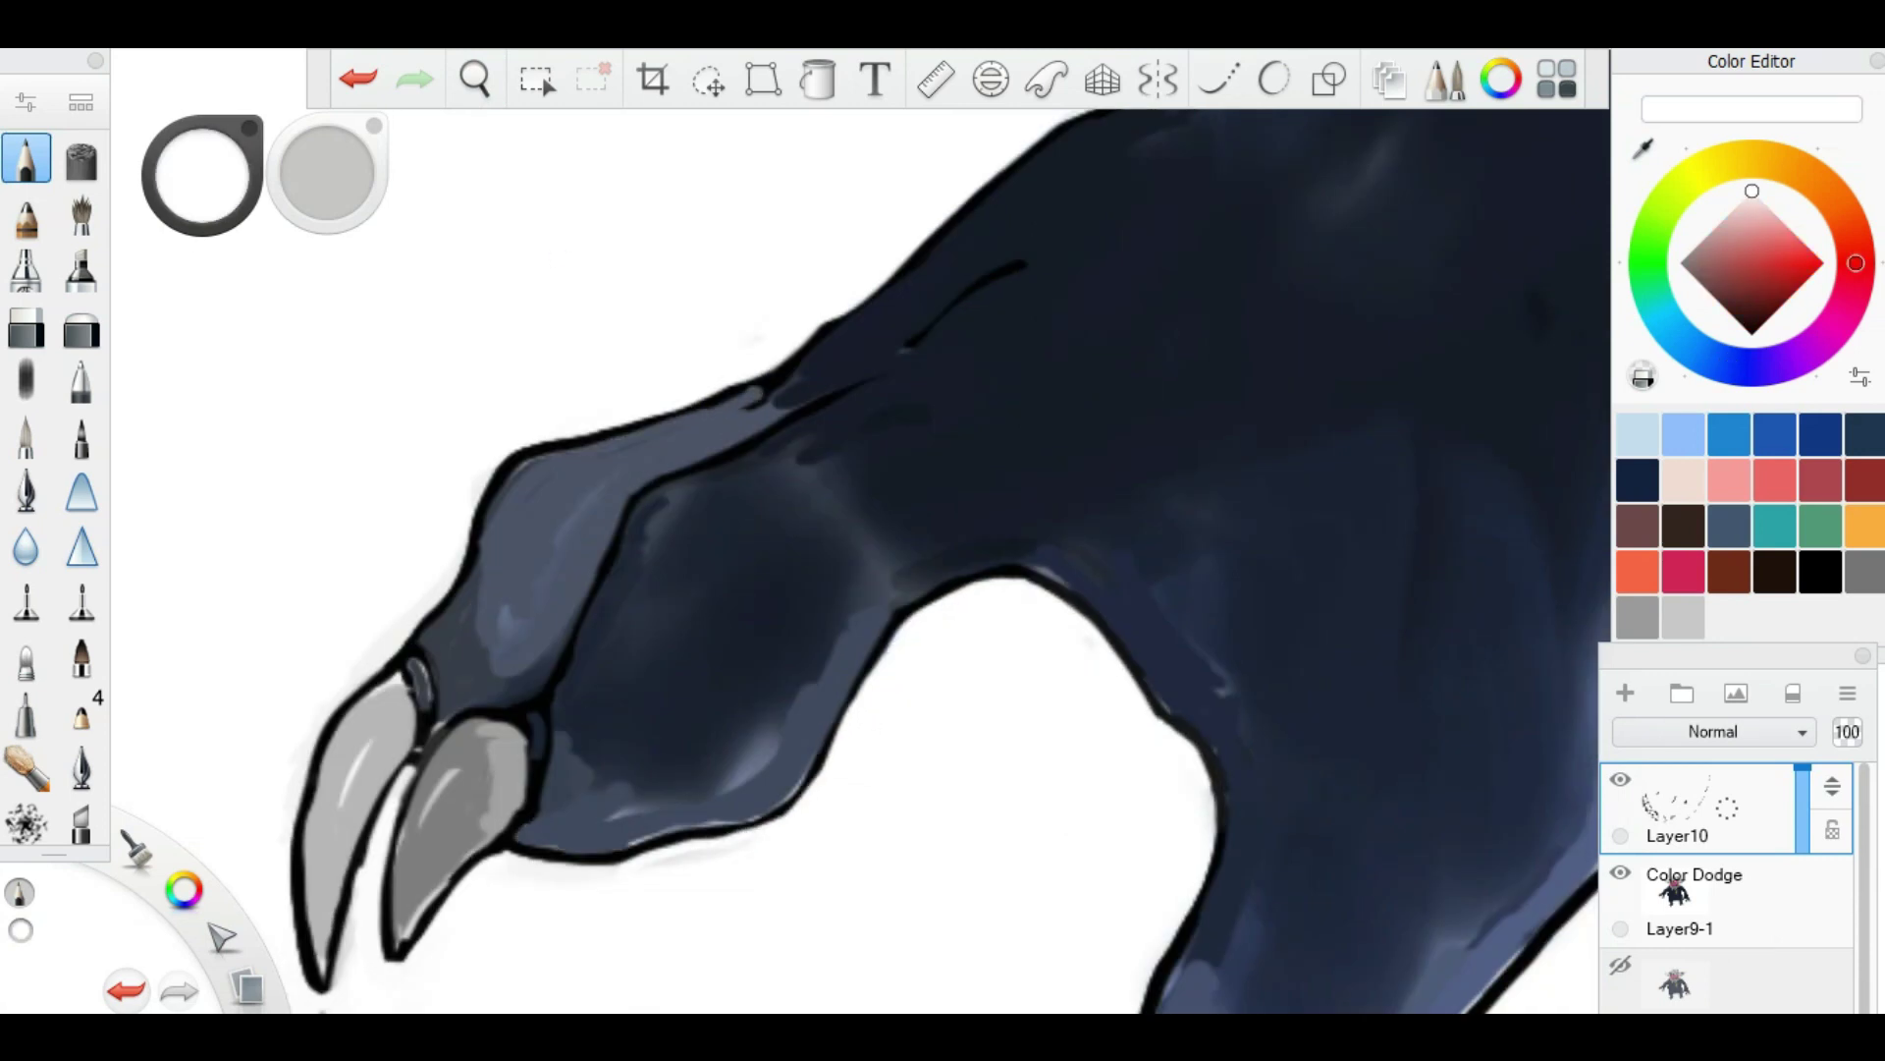
Step: Retouch the torso's edge and limb joints with sampled dark blue, covering stray outline ends
scroll(917, 504, up, 3)
scroll(917, 504, down, 4)
scroll(1237, 565, up, 4)
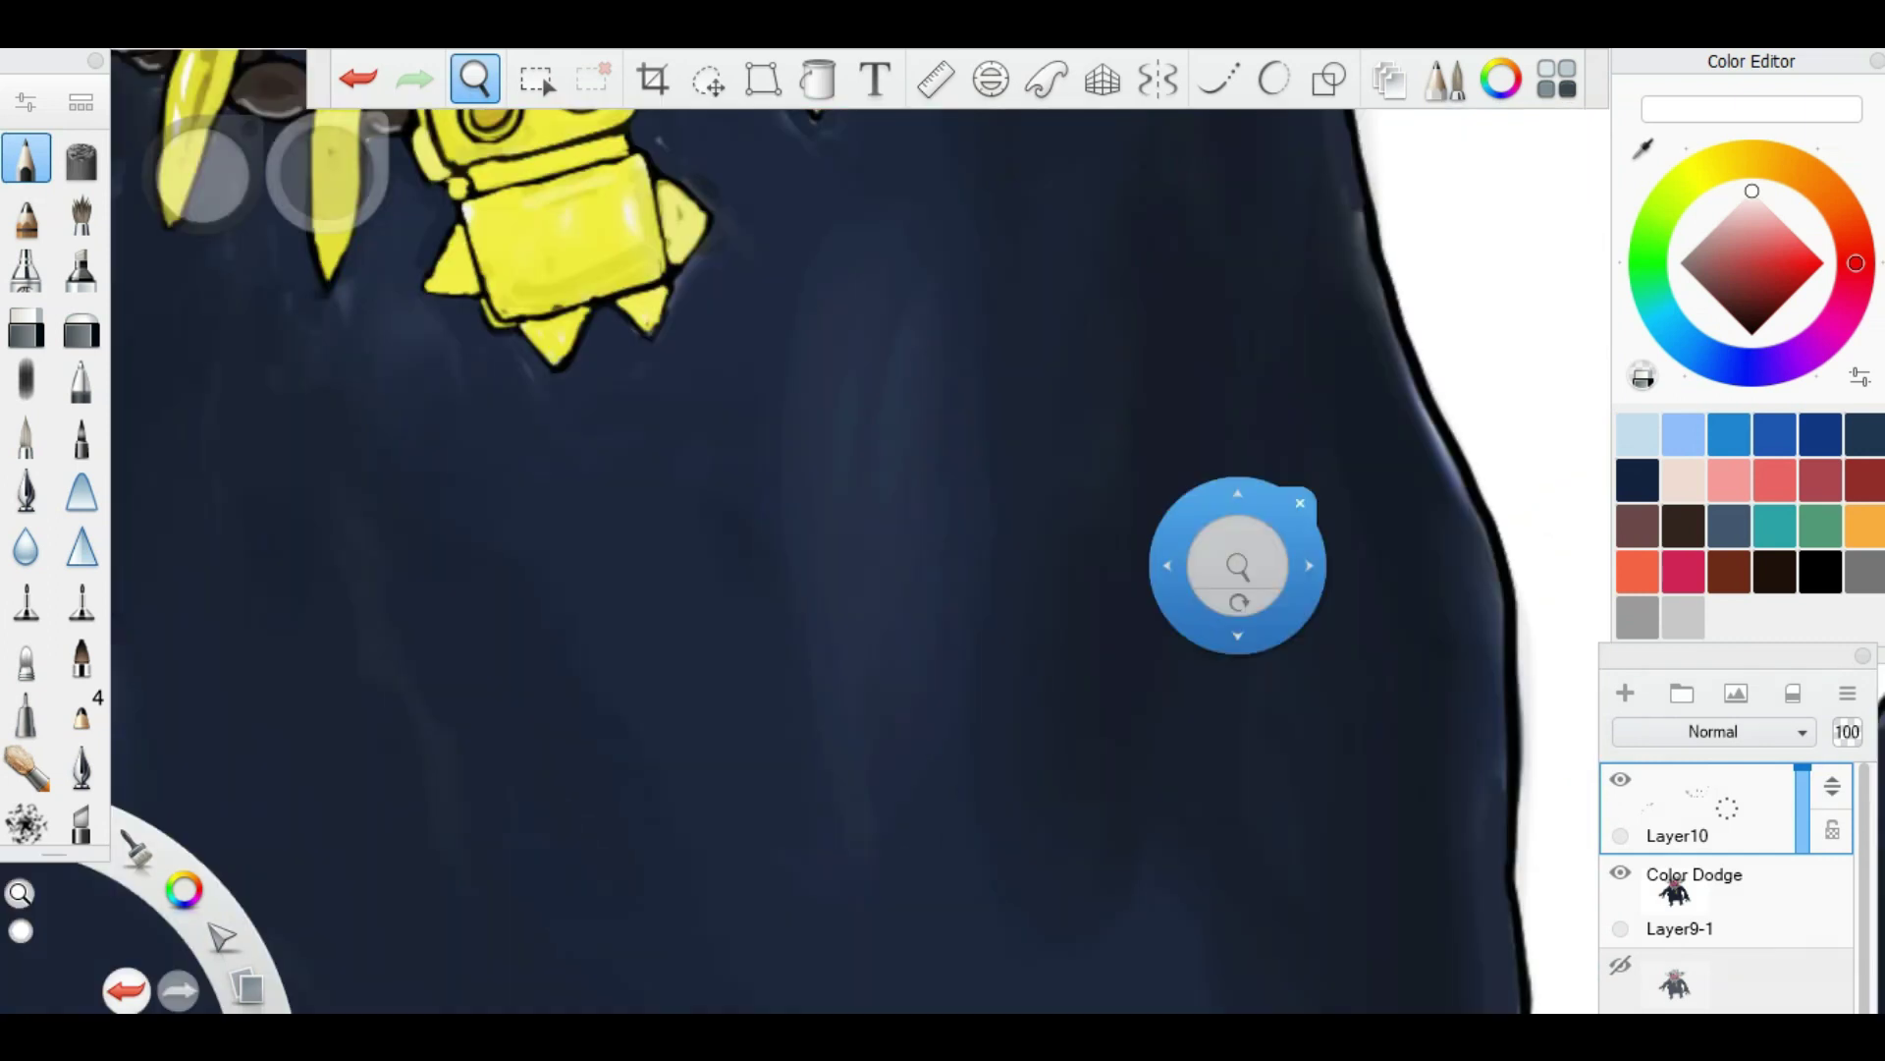
scroll(1237, 565, up, 2)
alt+click(1237, 564)
scroll(610, 695, down, 3)
scroll(610, 694, up, 3)
alt+click(785, 392)
scroll(917, 505, up, 3)
scroll(793, 707, down, 5)
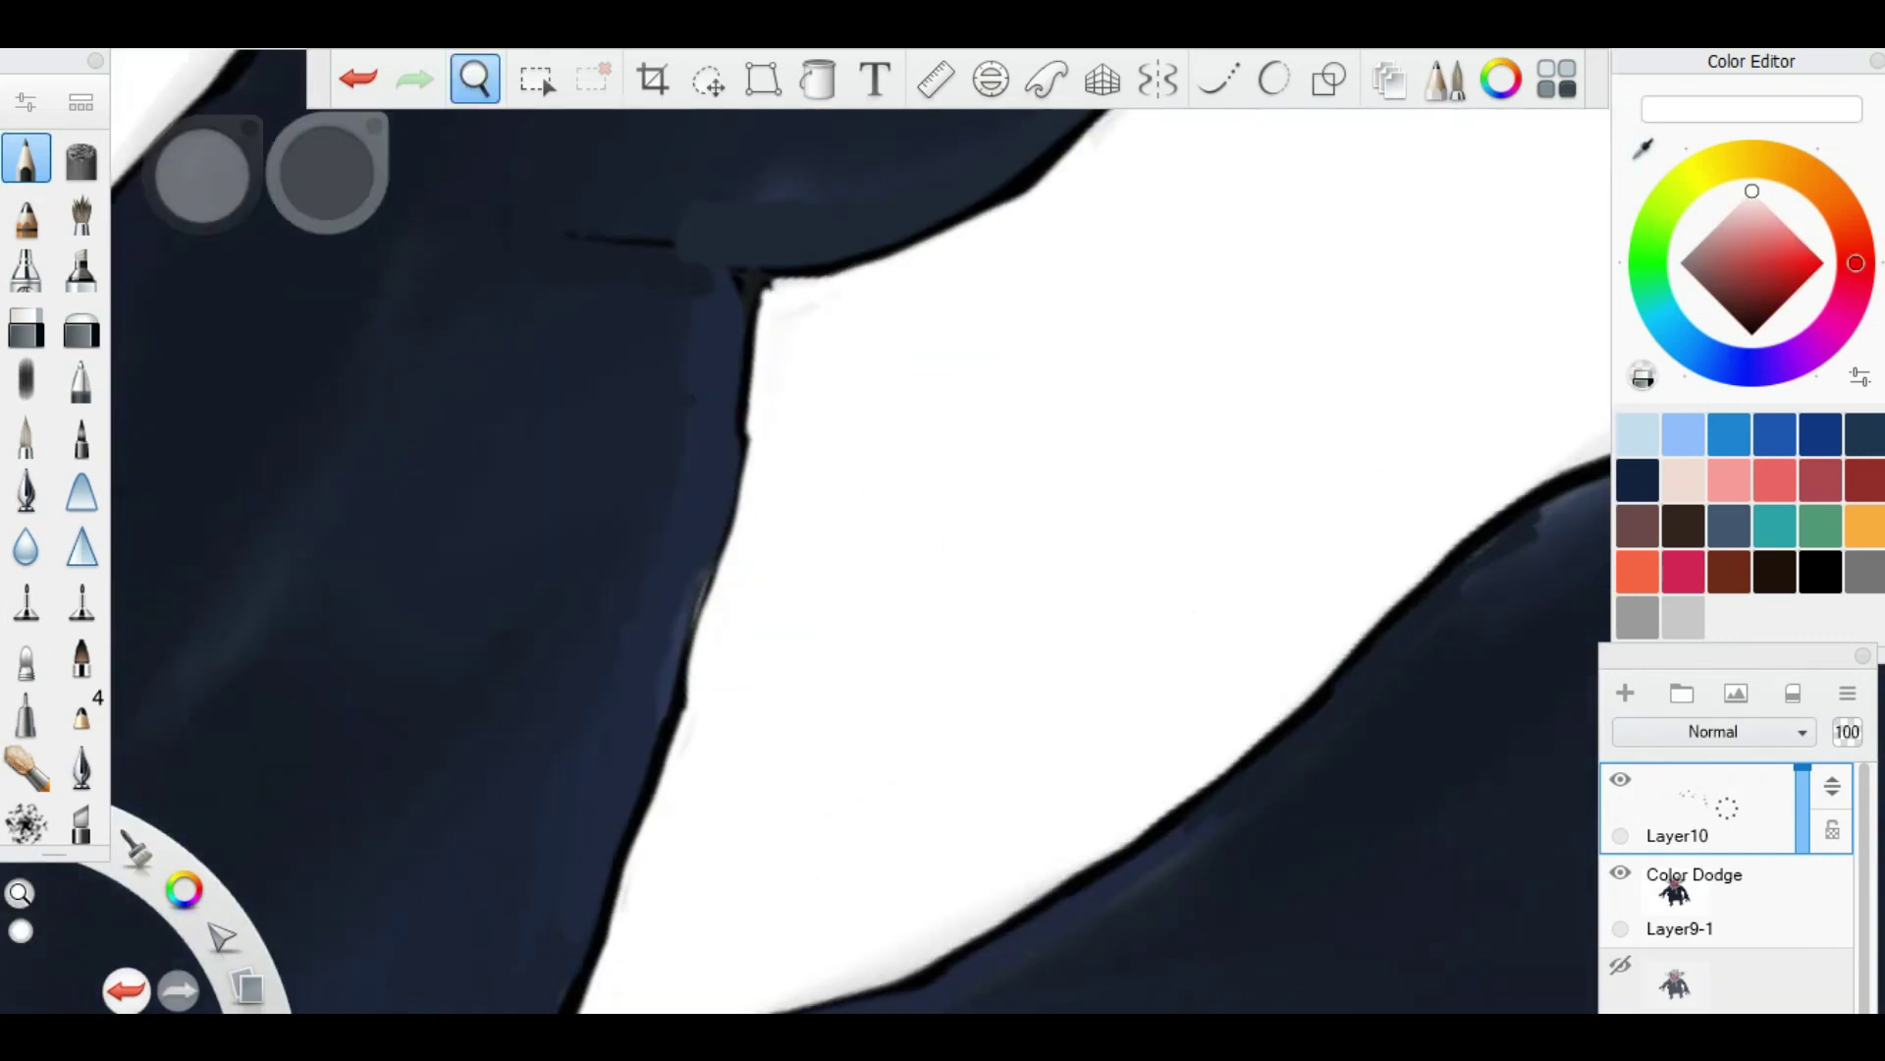
Step: Ink short black knuckle creases on the back of the large clawed hand and clean its edges with sampled colours
scroll(854, 560, up, 3)
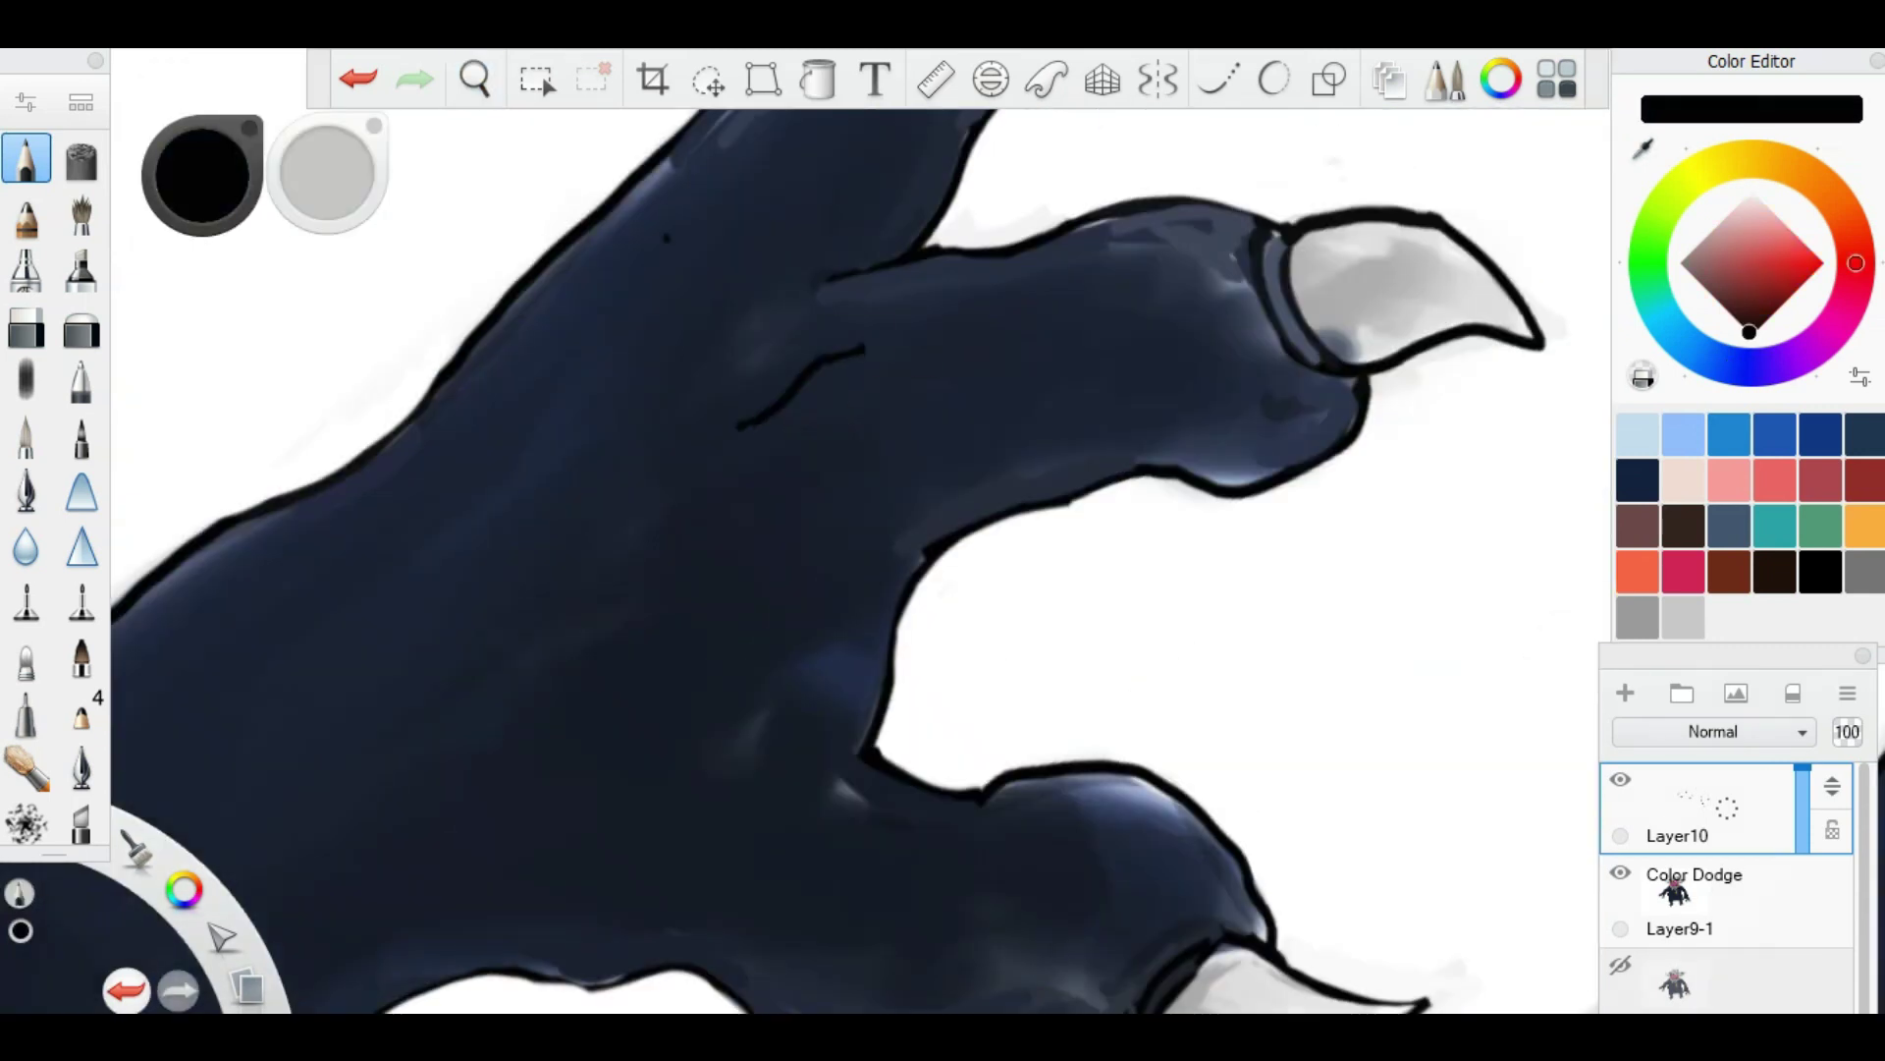
drag(568, 344, 673, 236)
drag(666, 307, 692, 253)
alt+click(629, 412)
scroll(1027, 595, down, 4)
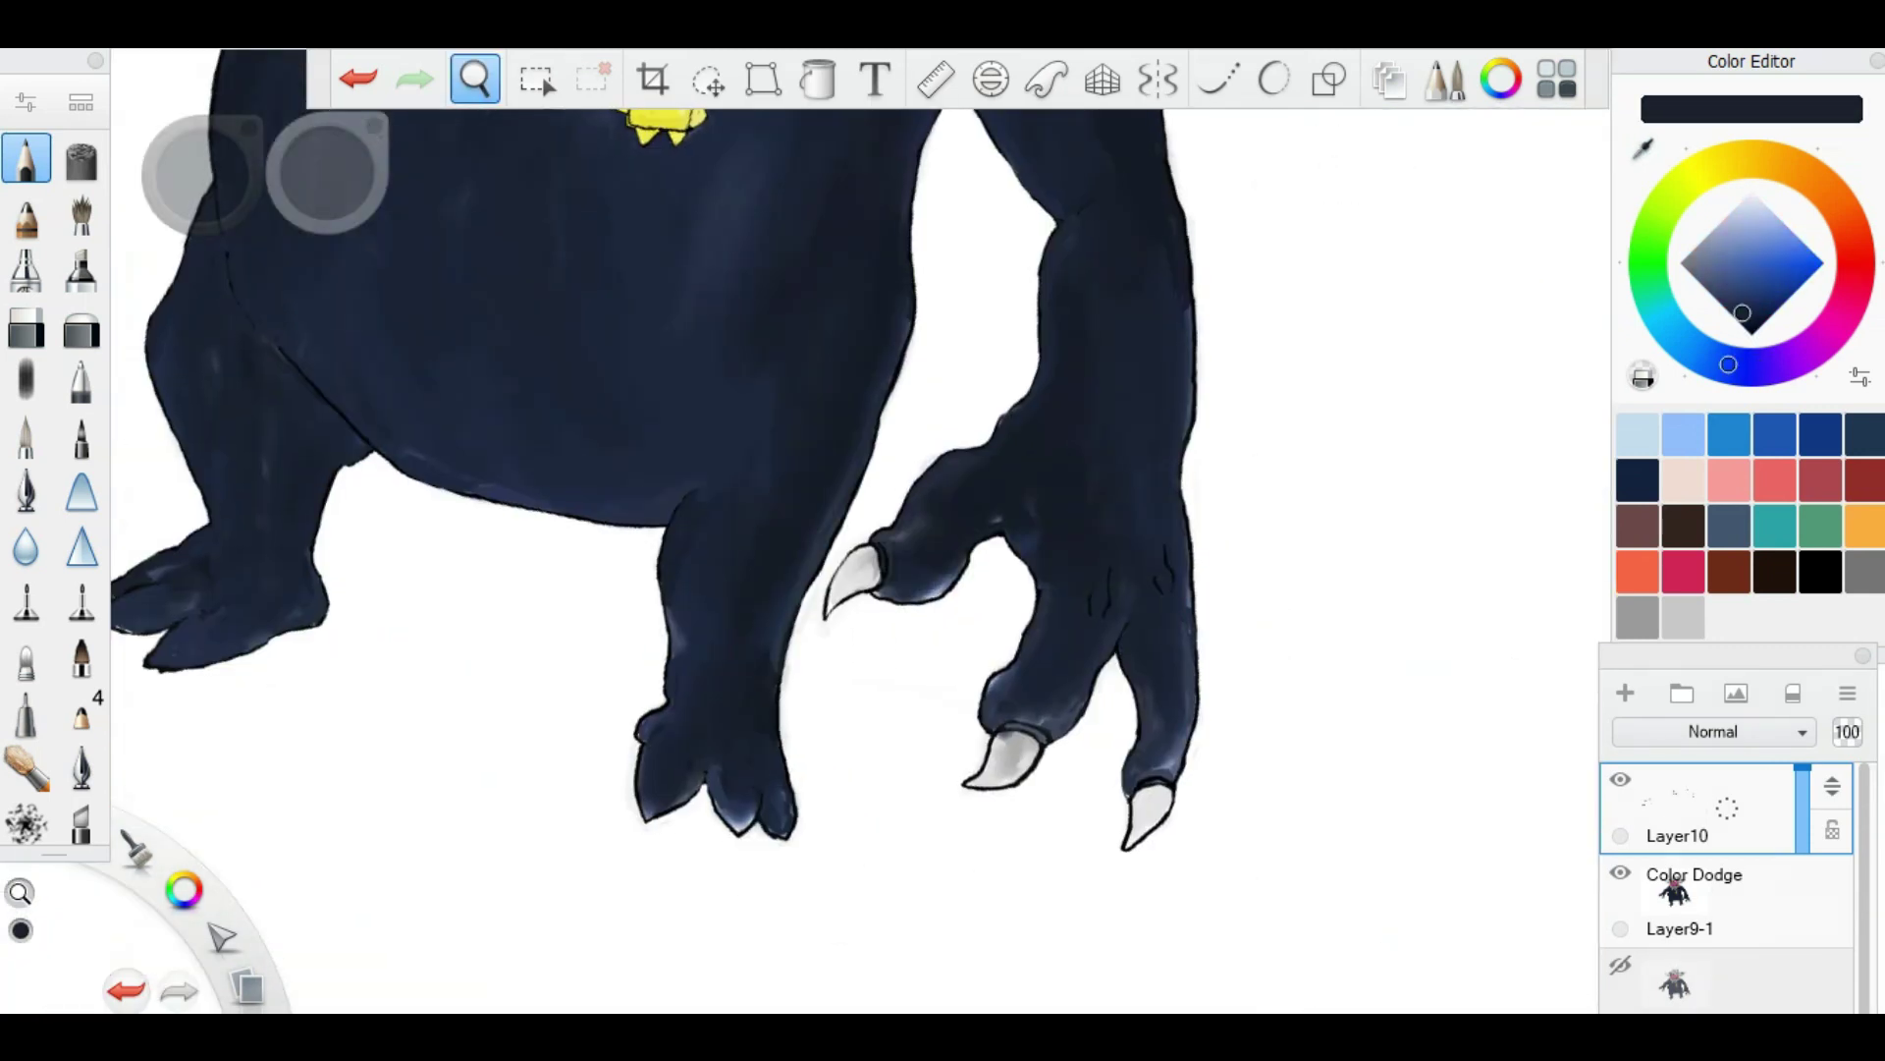
scroll(1026, 594, up, 4)
alt+click(1375, 491)
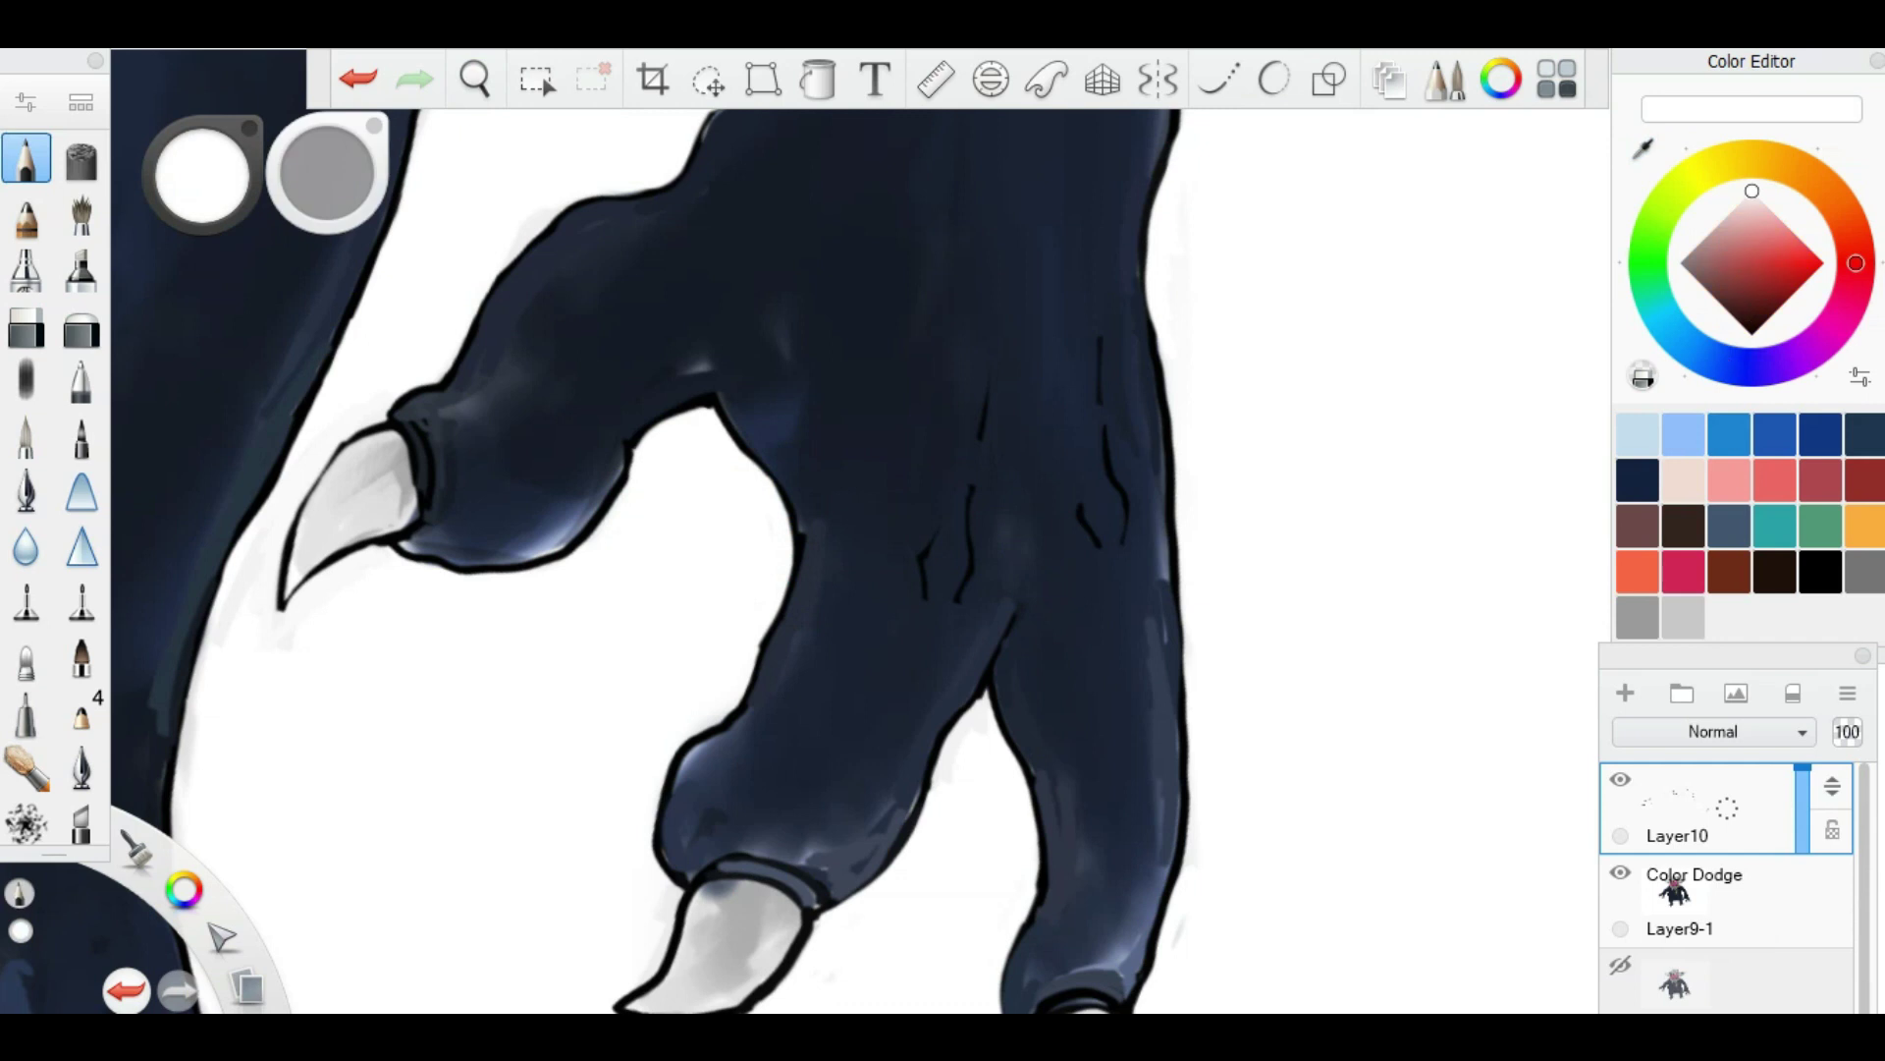
scroll(1026, 595, down, 4)
Step: Add a new layer and paint a rounded grey rock with light and dark shading and a black outline on the chest's side
key(ctrl+shift+n)
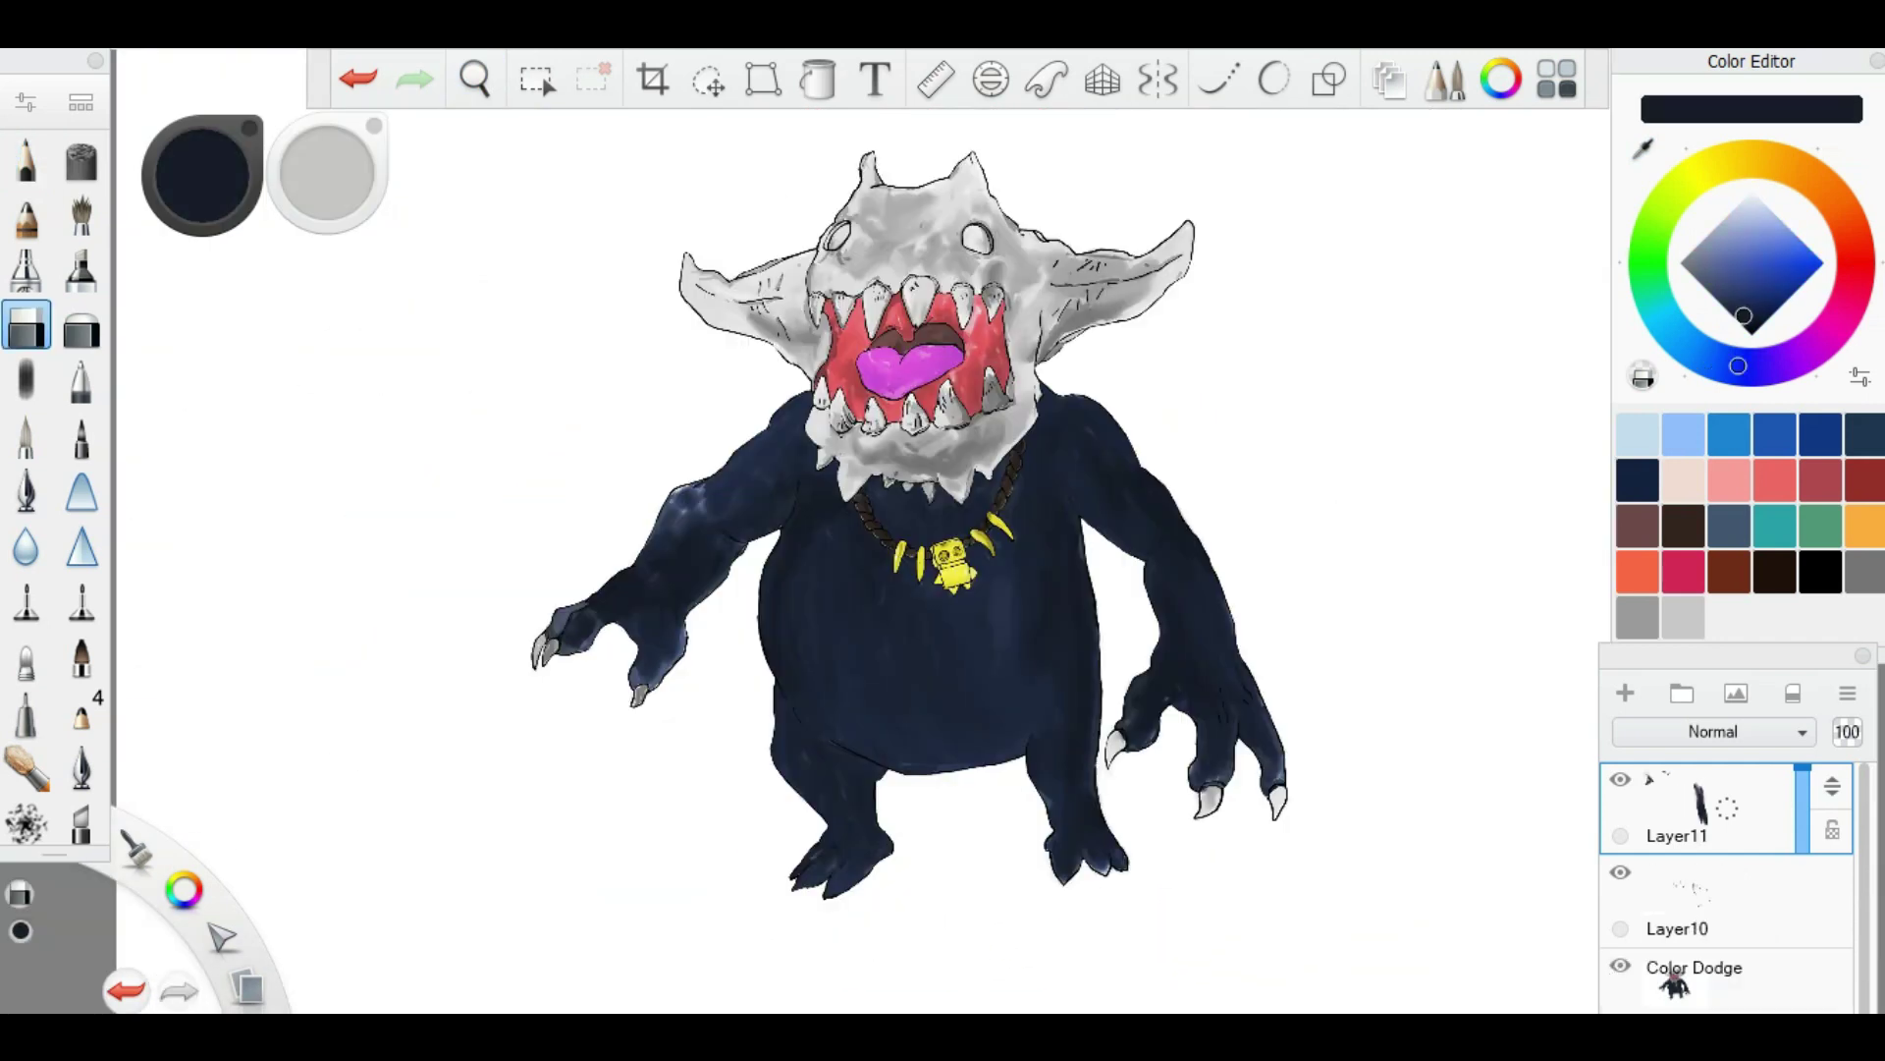
scroll(1026, 594, up, 4)
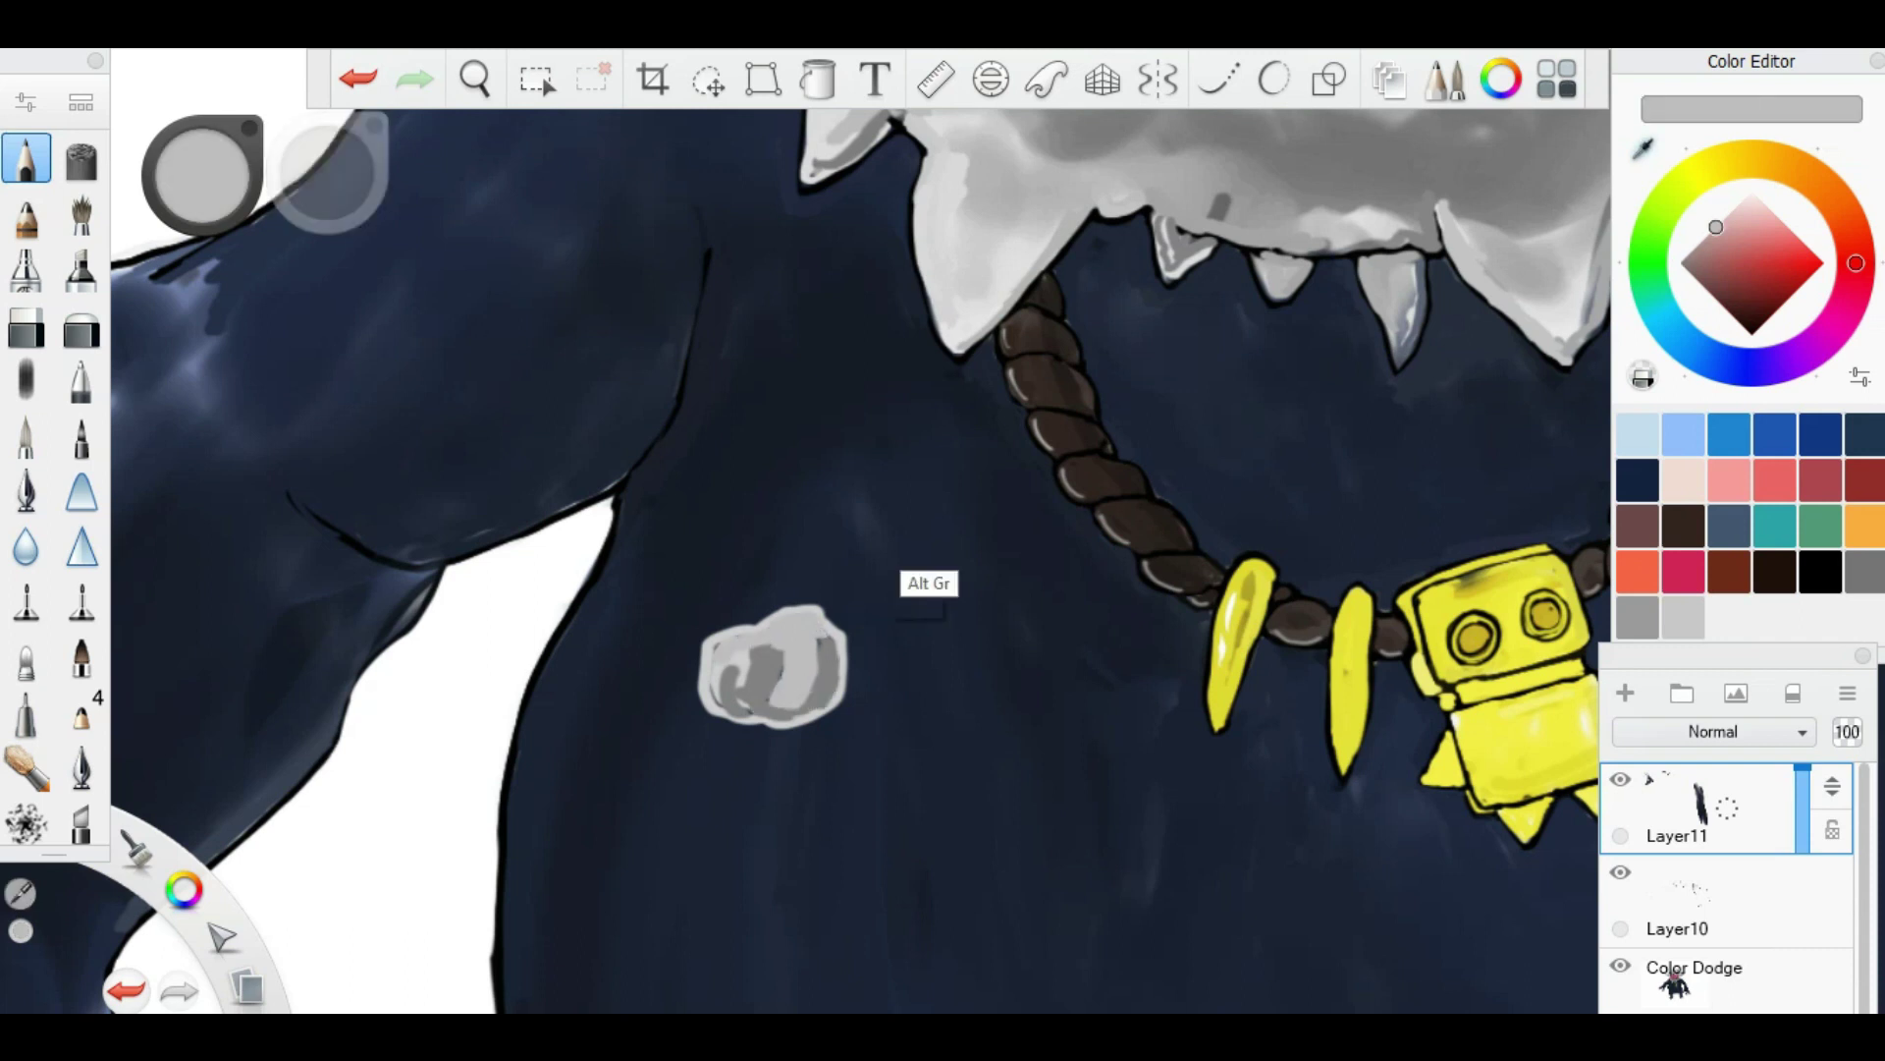
alt+click(1055, 285)
scroll(767, 587, up, 2)
alt+click(855, 658)
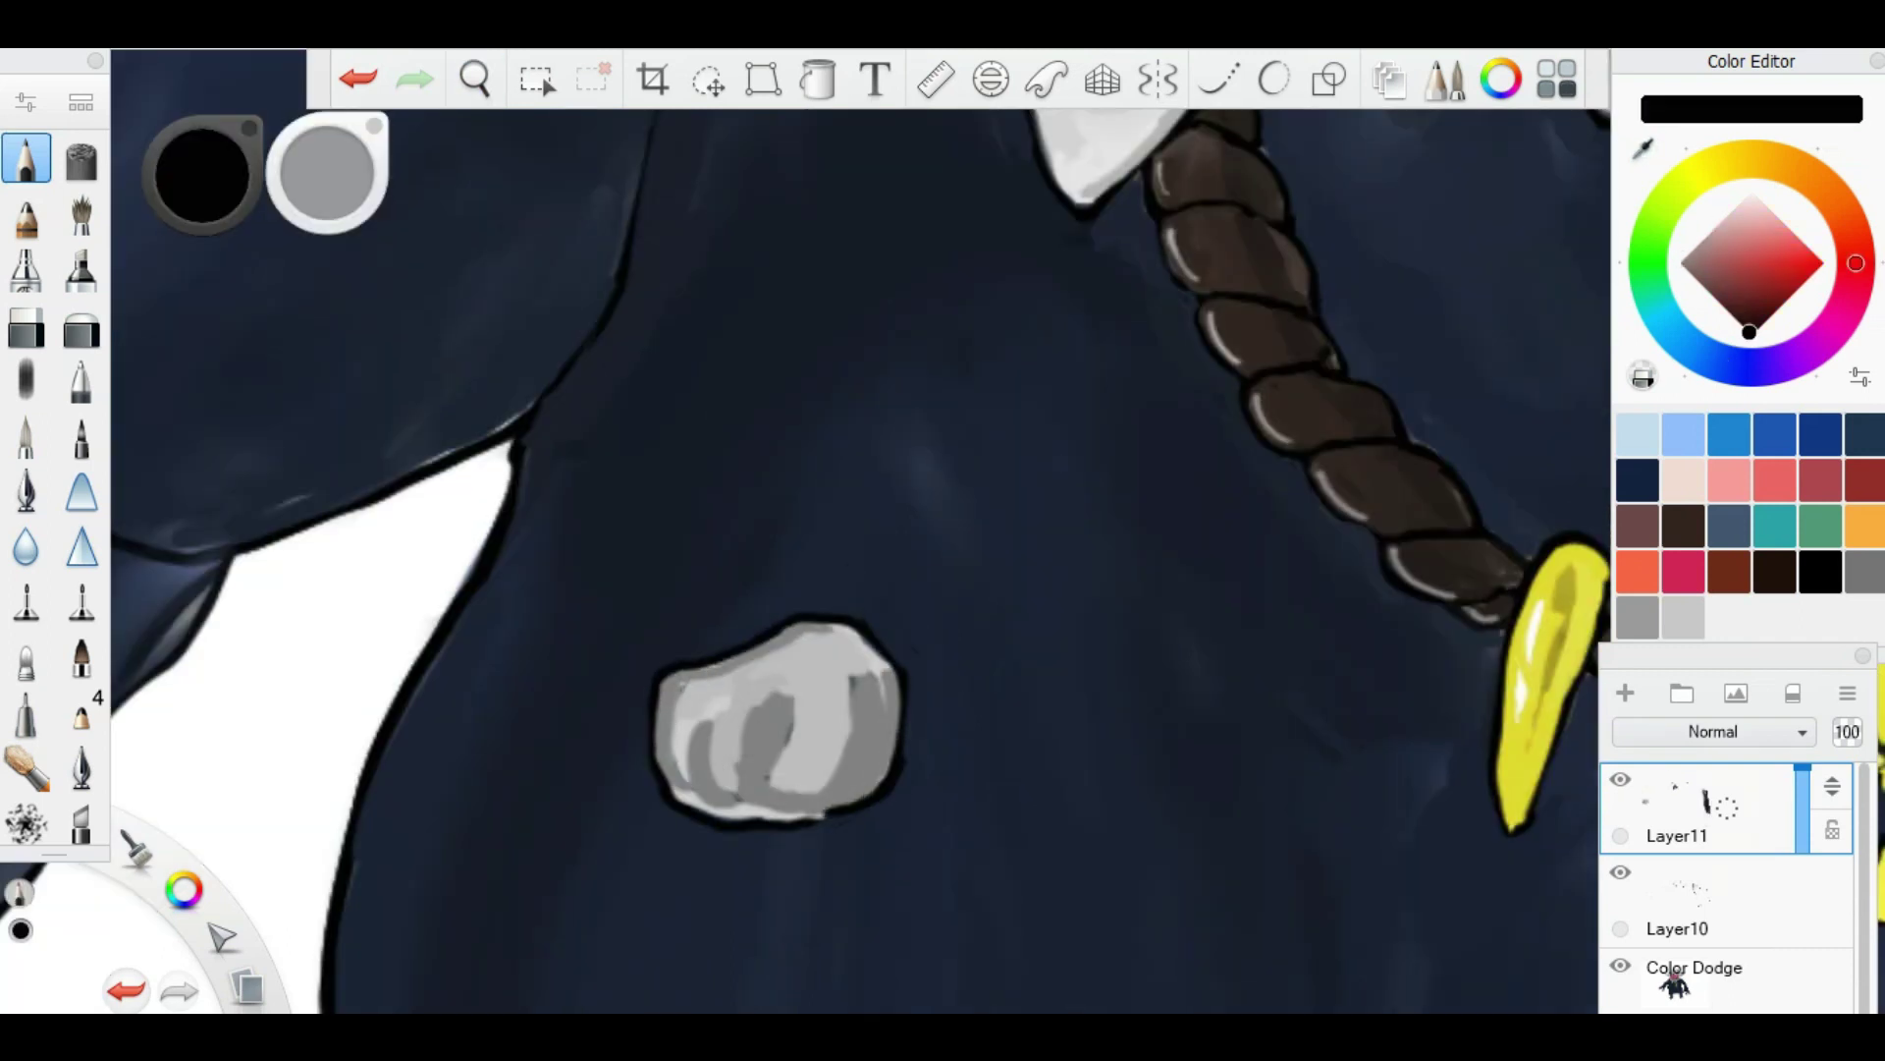
scroll(1010, 652, down, 2)
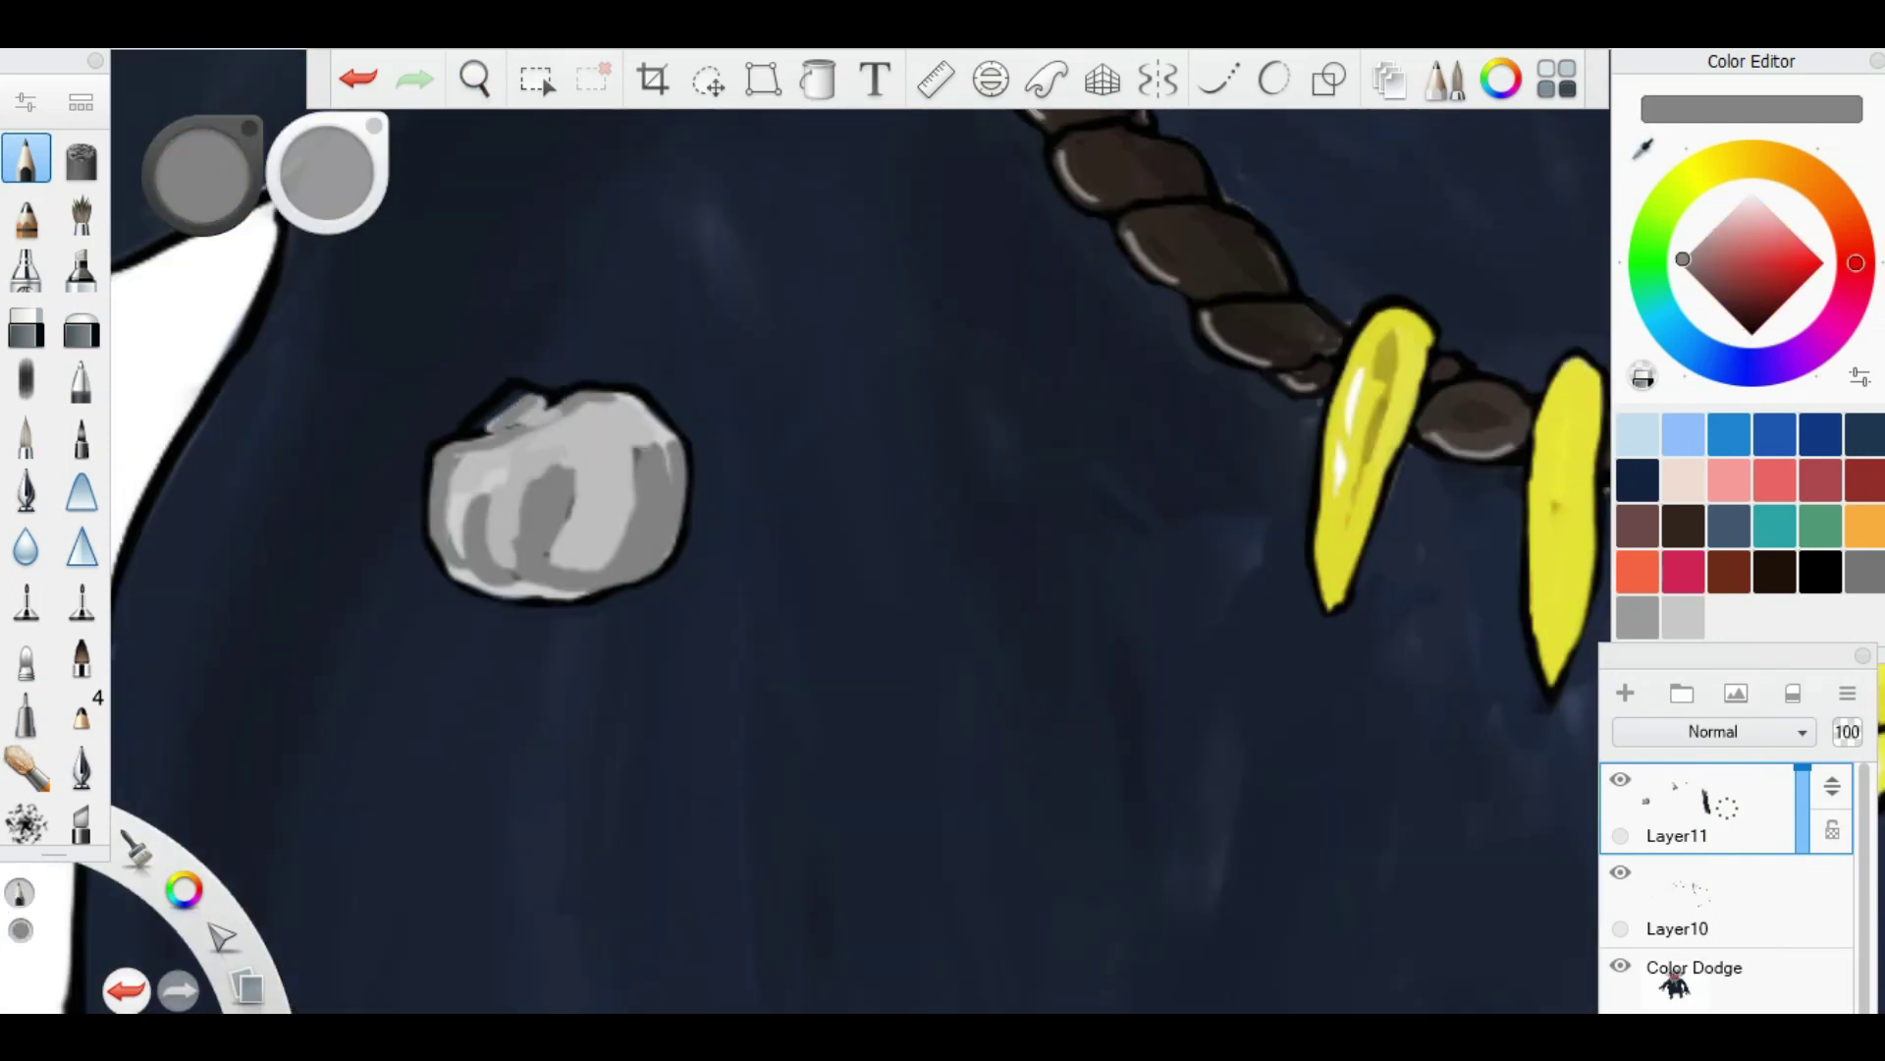
scroll(1010, 652, down, 3)
Step: Paint a small squarish grey rock with a darker shaded edge and black outline on the upper arm beside the necklace
scroll(736, 393, up, 3)
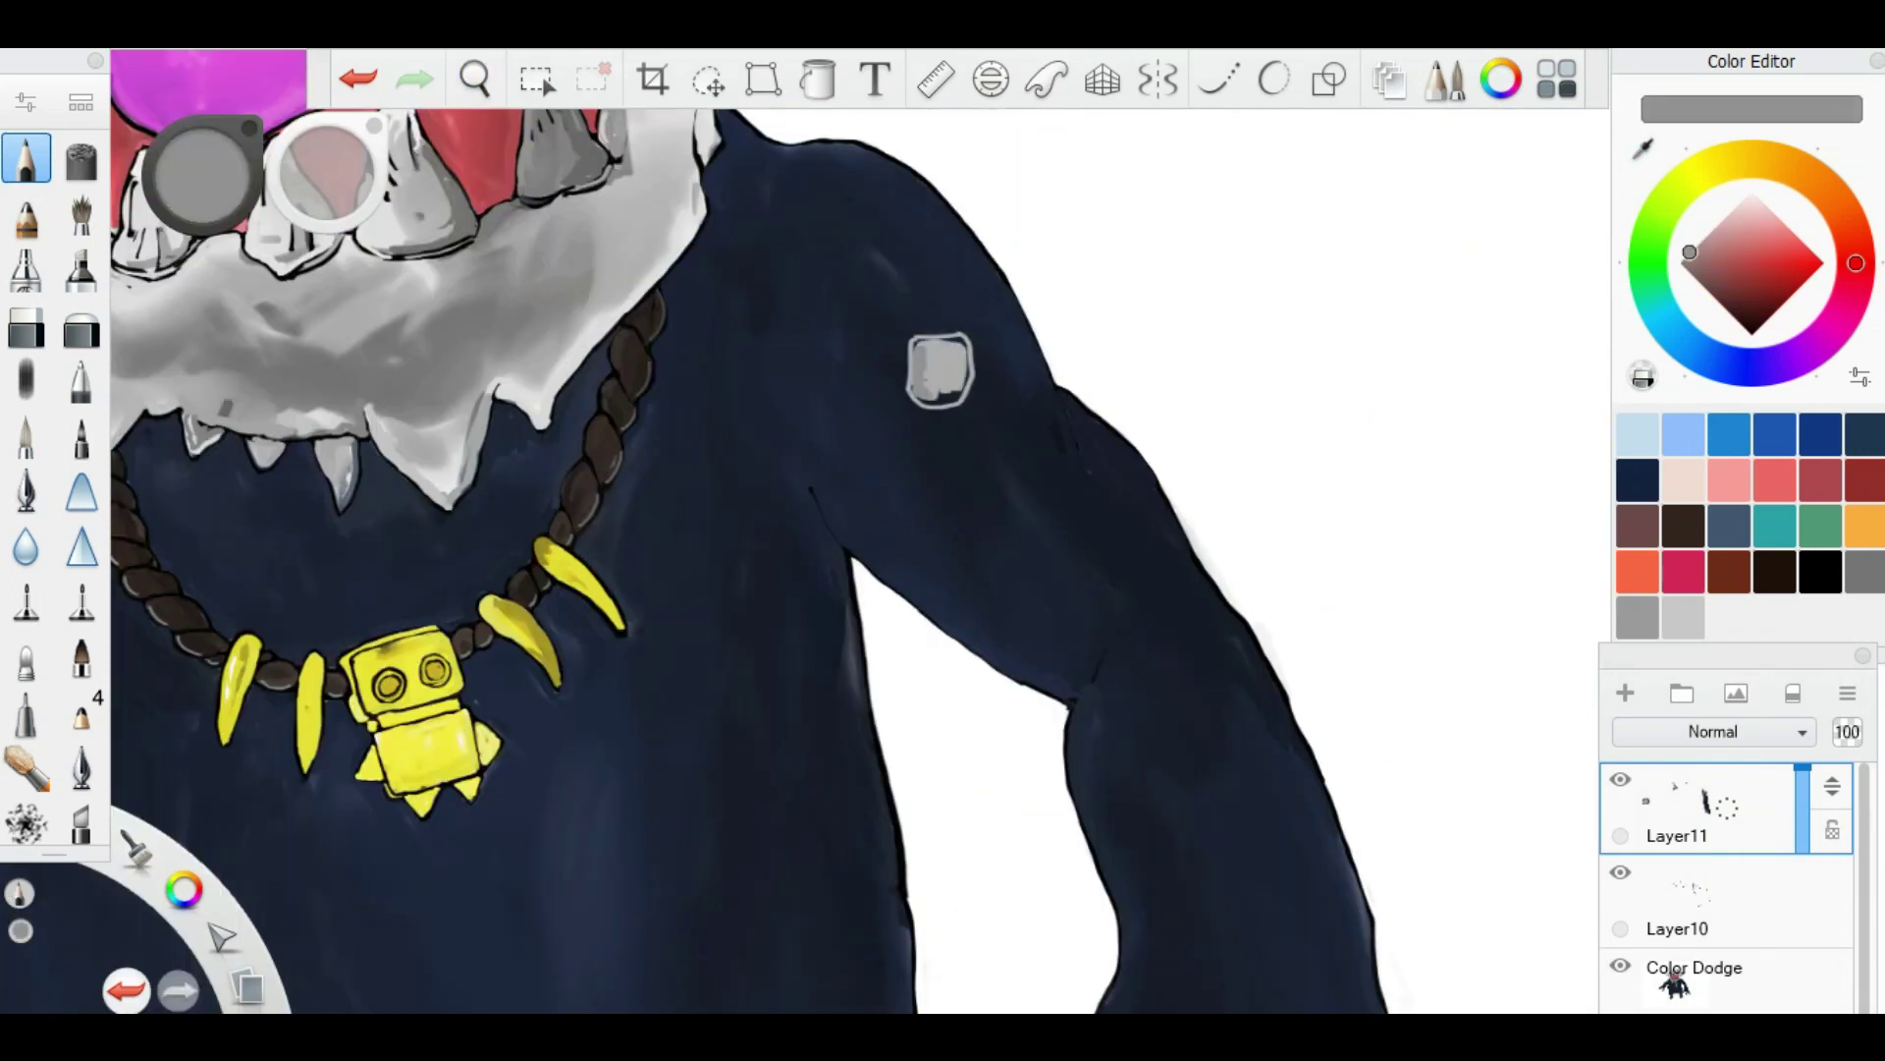
alt+click(943, 447)
scroll(958, 427, up, 3)
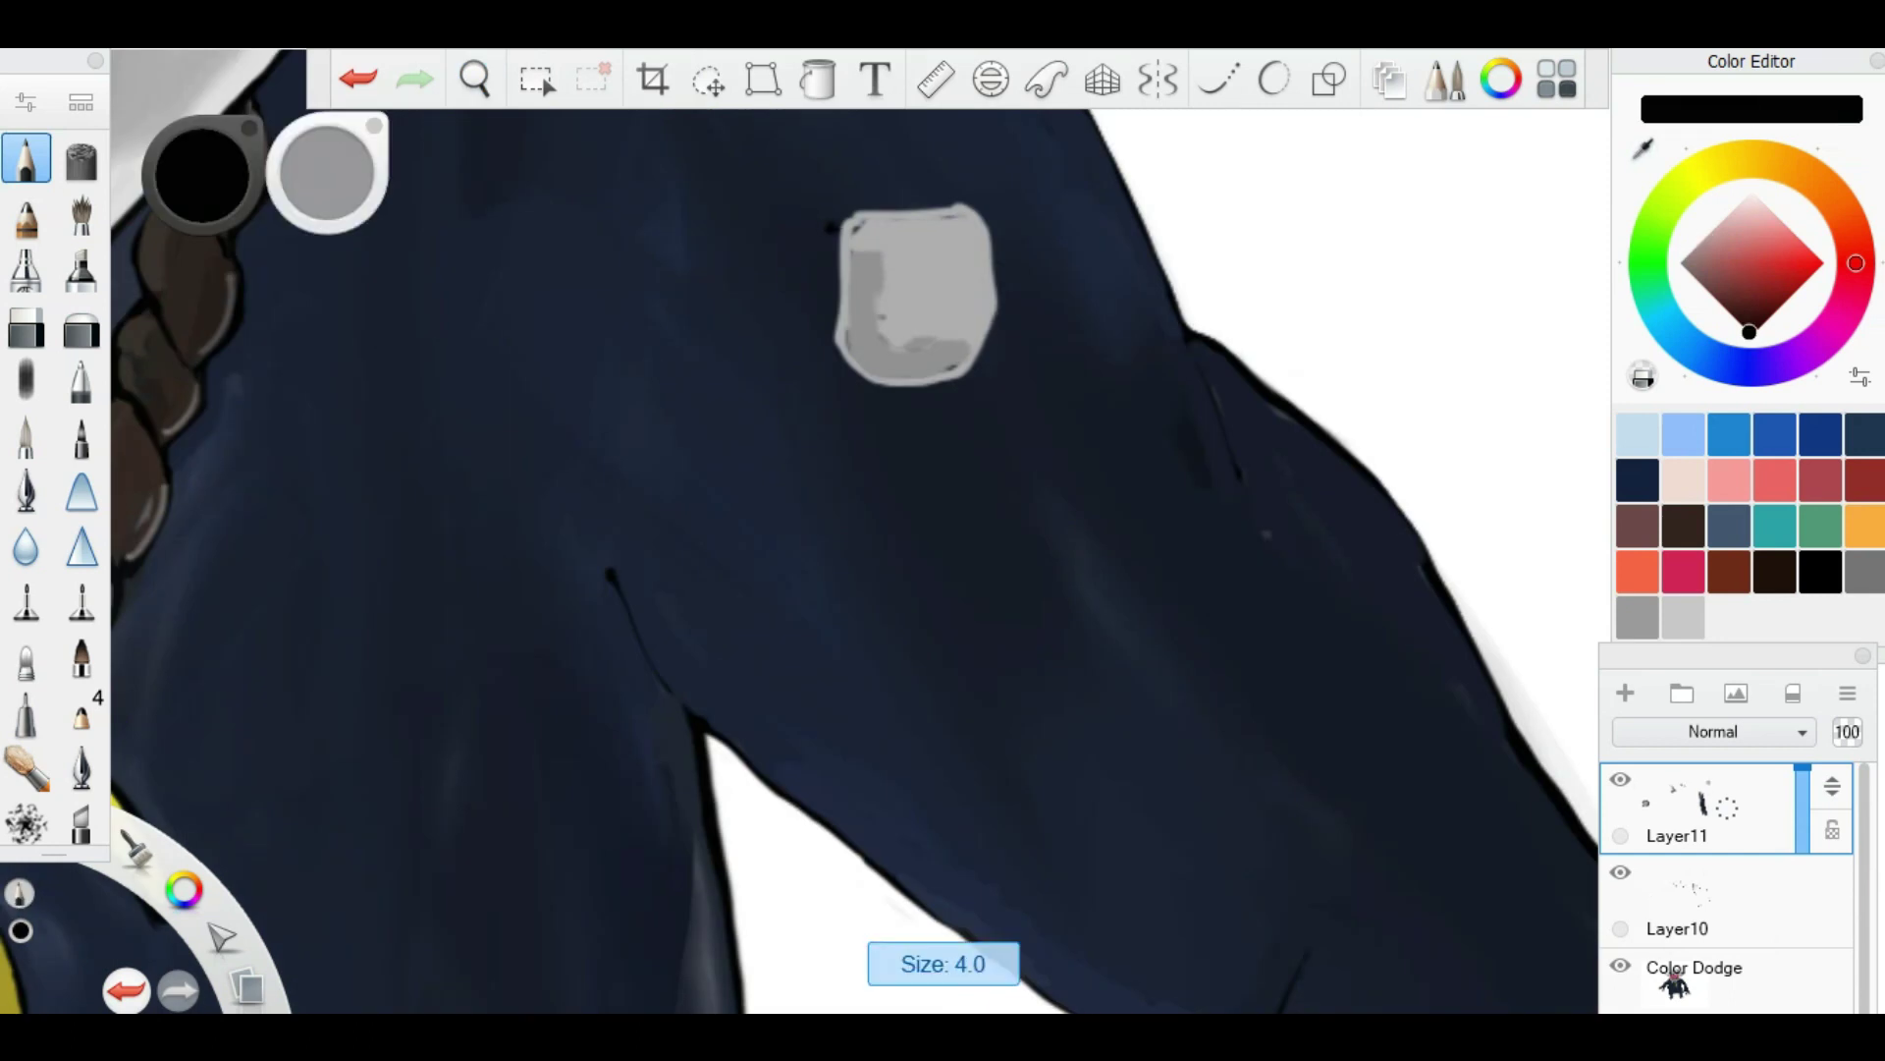
scroll(1114, 526, down, 4)
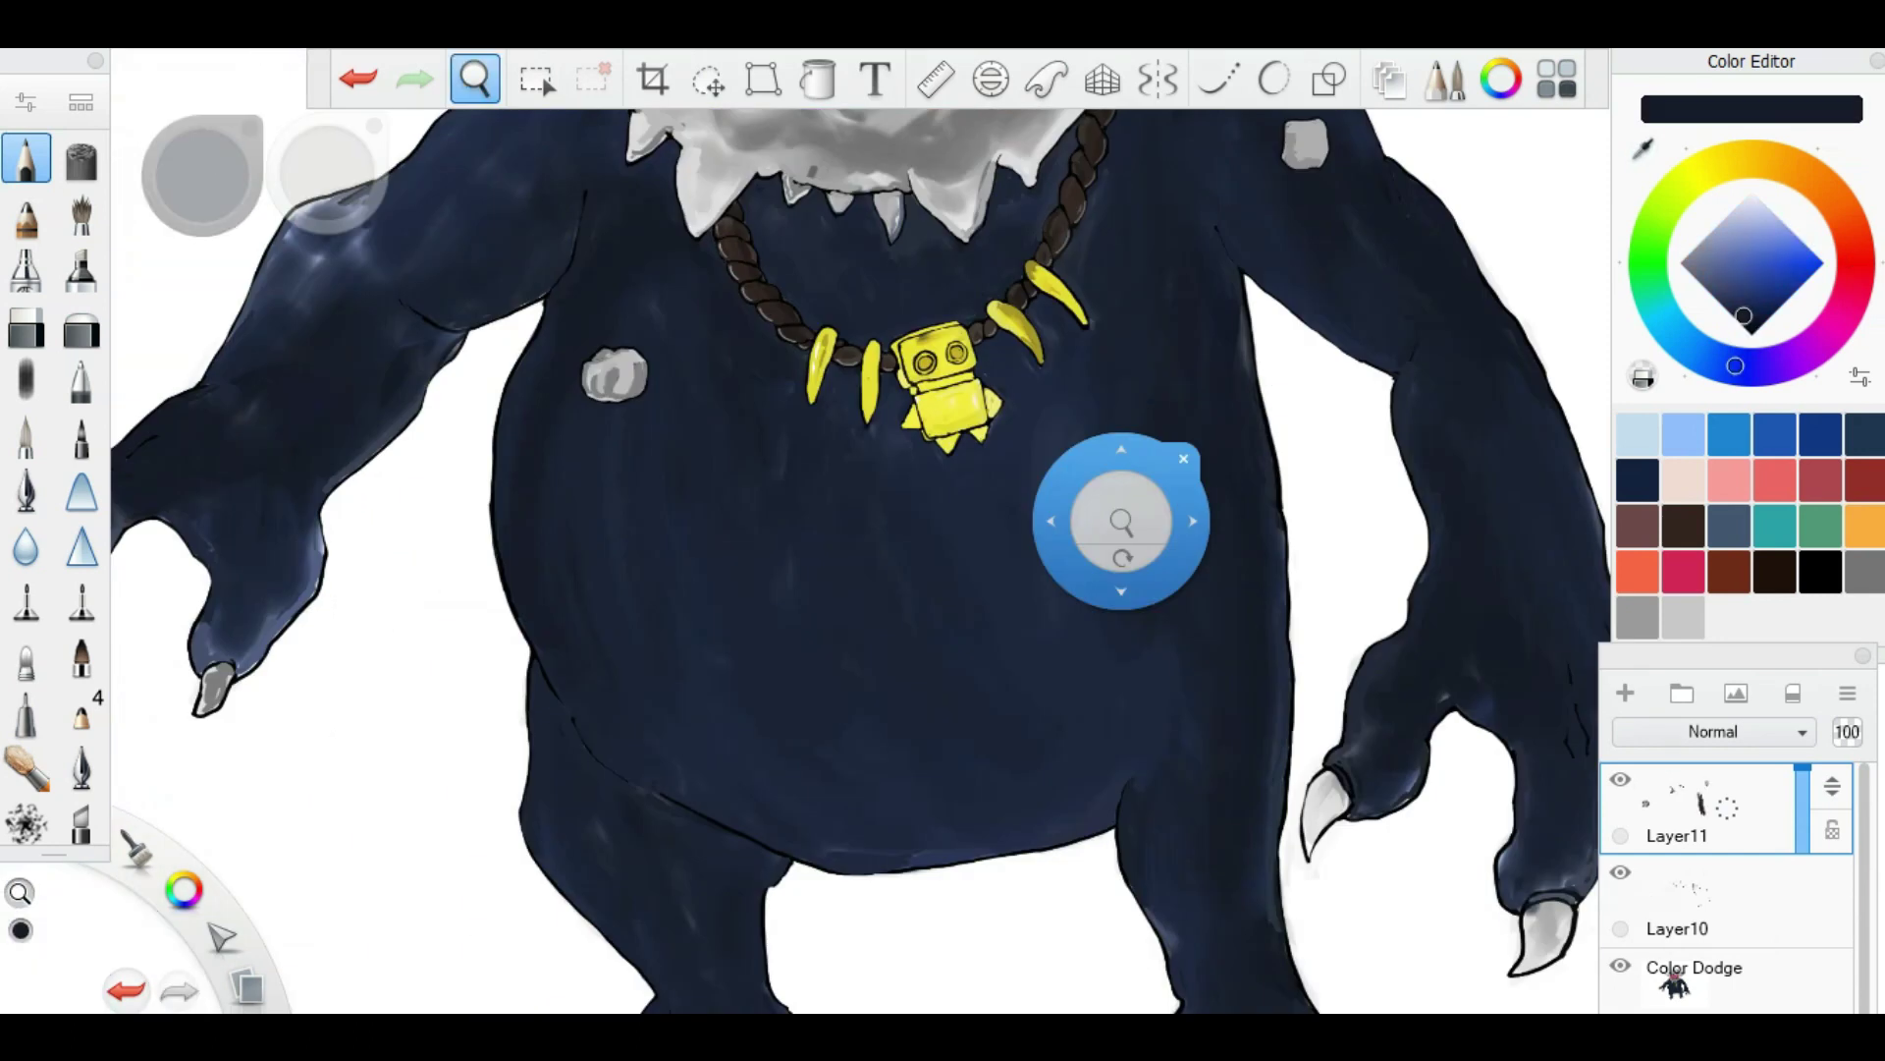
Step: Paint a black-outlined, blue-grey shaded rock on the opposite shoulder's outer edge
scroll(1022, 556, up, 4)
mouse_move(1007, 432)
mouse_down()
mouse_move(909, 511)
mouse_move(1011, 451)
mouse_move(865, 569)
mouse_up()
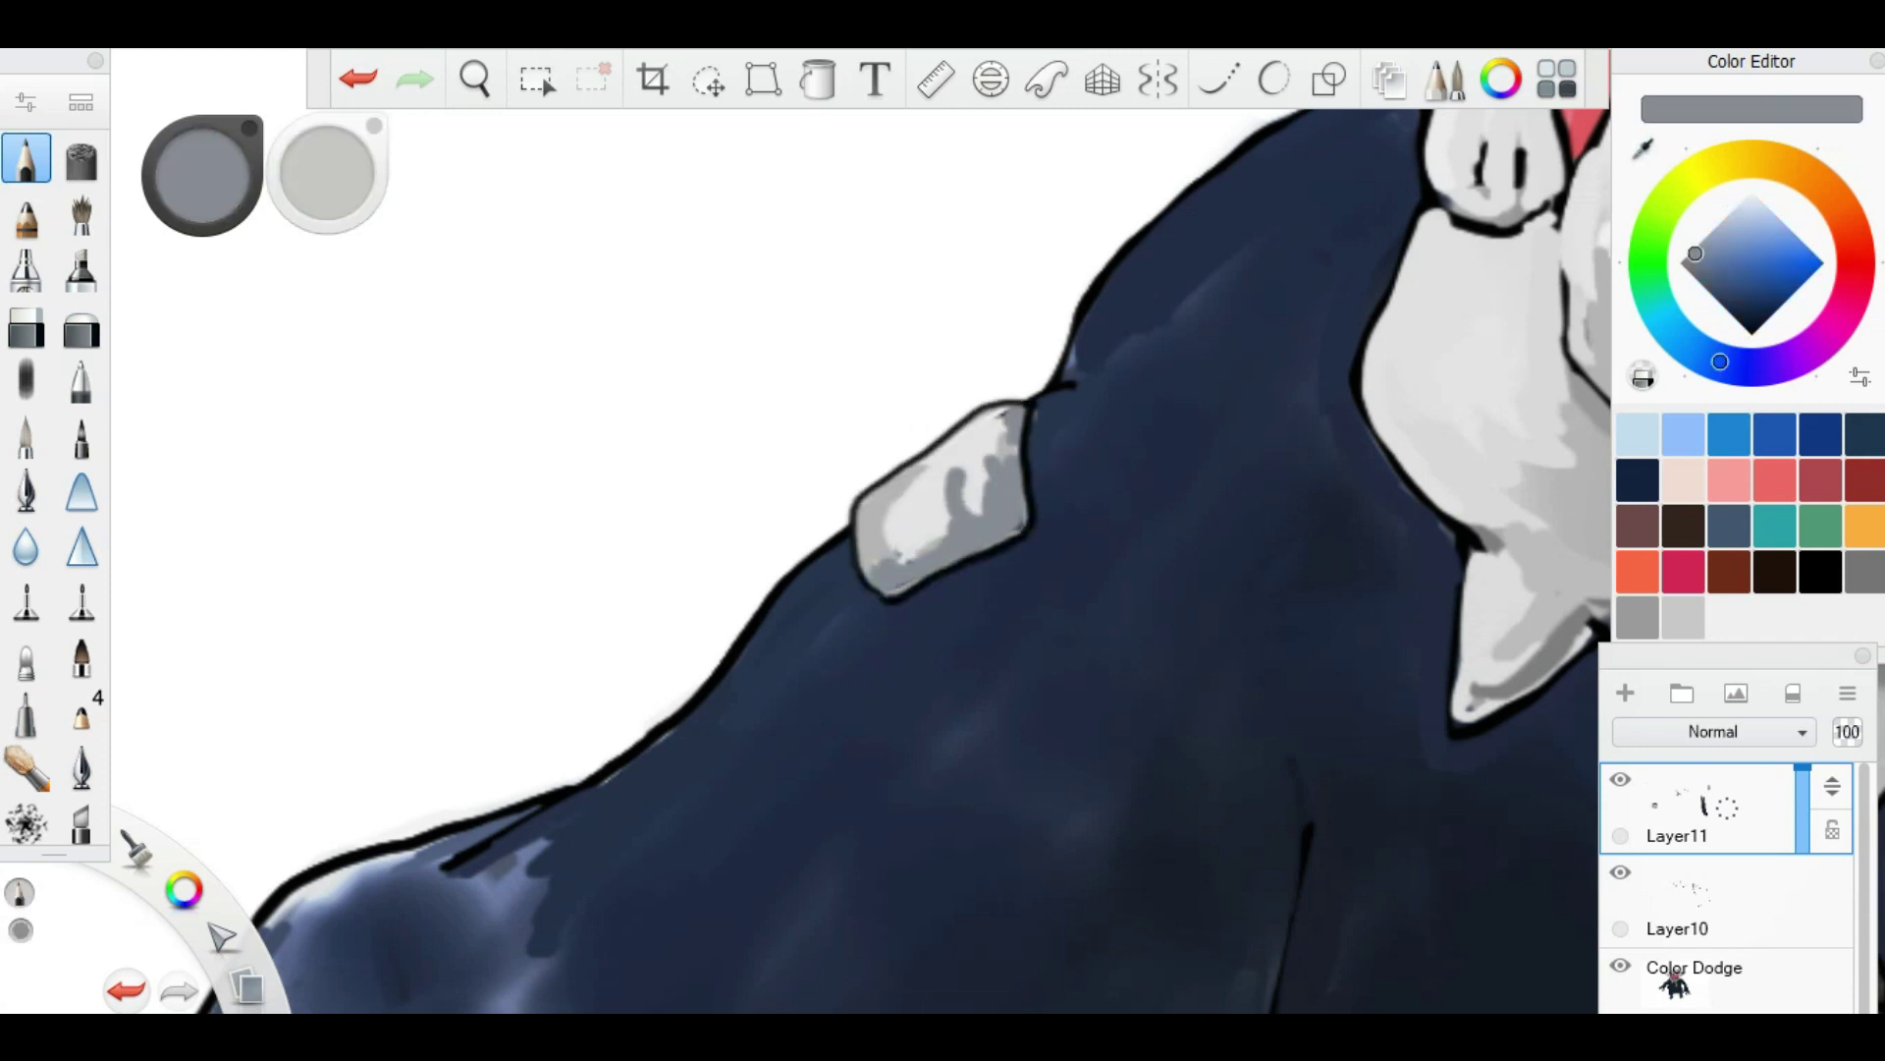
scroll(1072, 483, down, 4)
Step: Paint a round light-grey rock with mid-grey patches and a black outline on the torso's edge below the armpit
scroll(934, 526, up, 6)
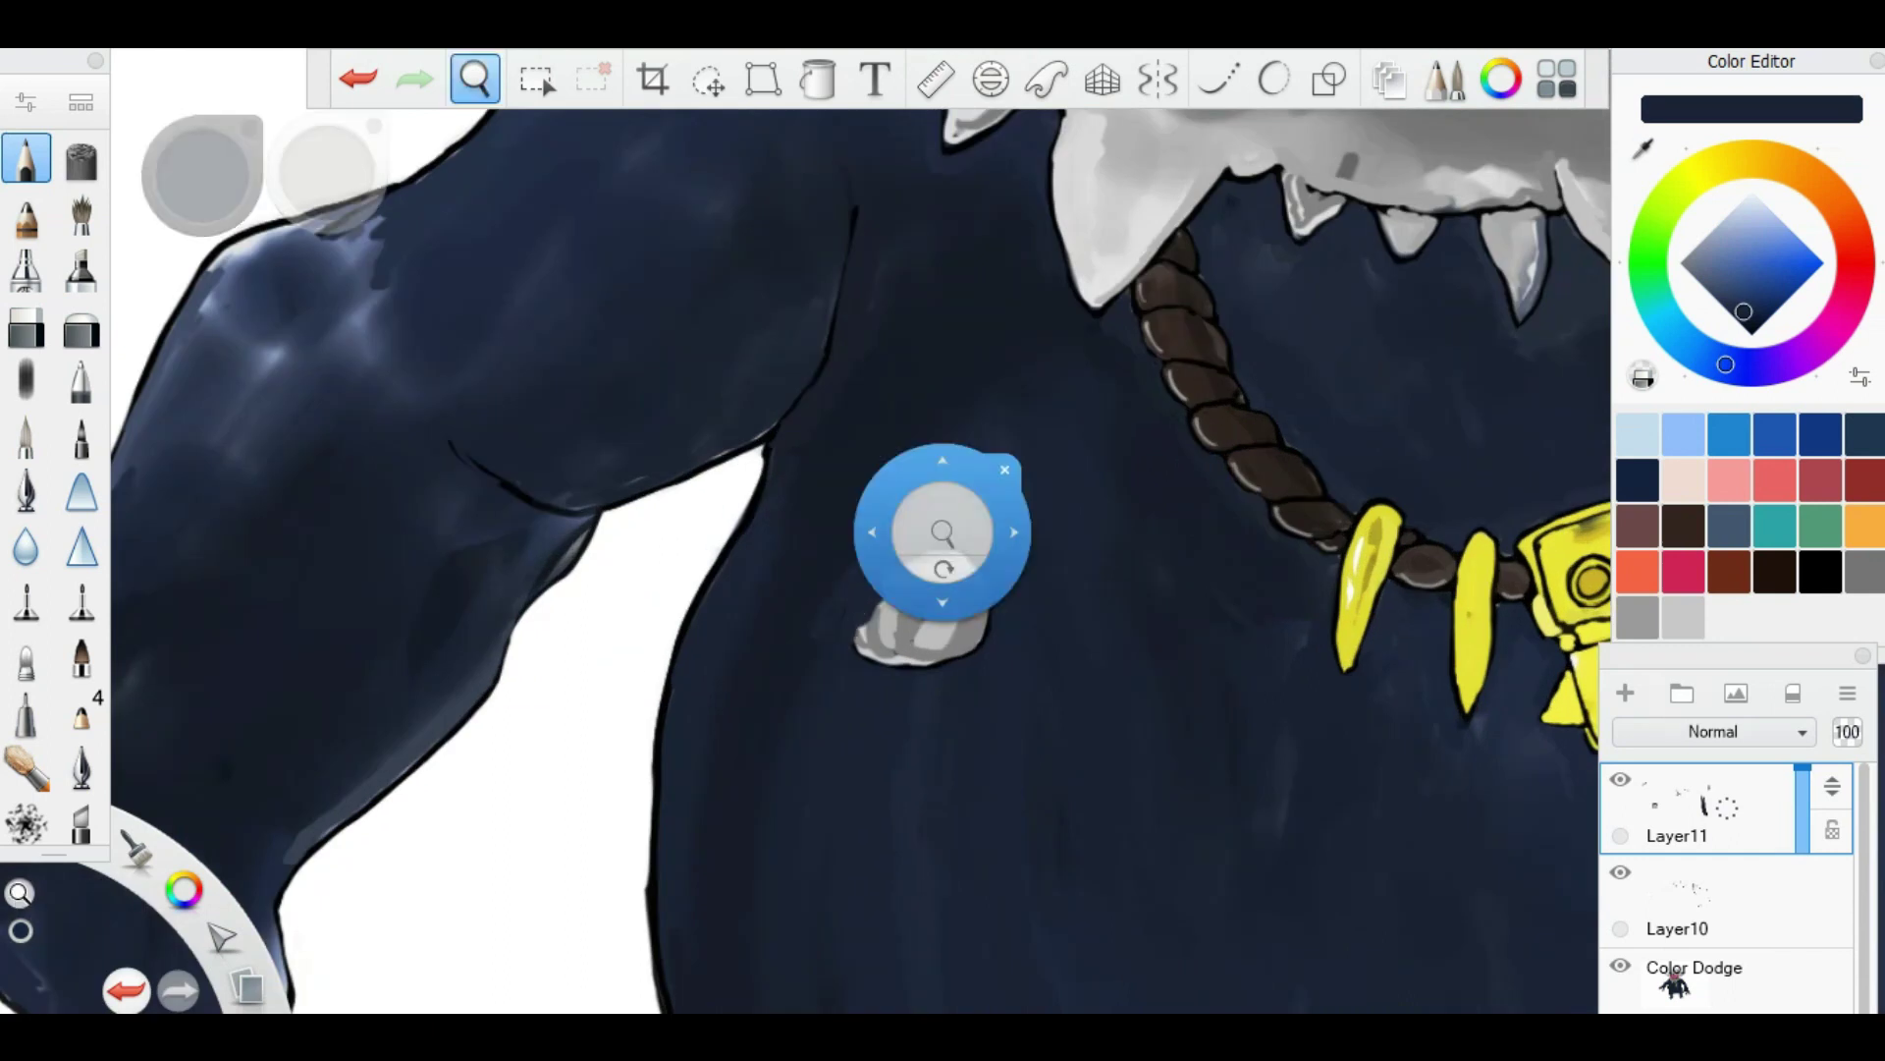
scroll(1021, 530, down, 5)
scroll(1168, 455, up, 6)
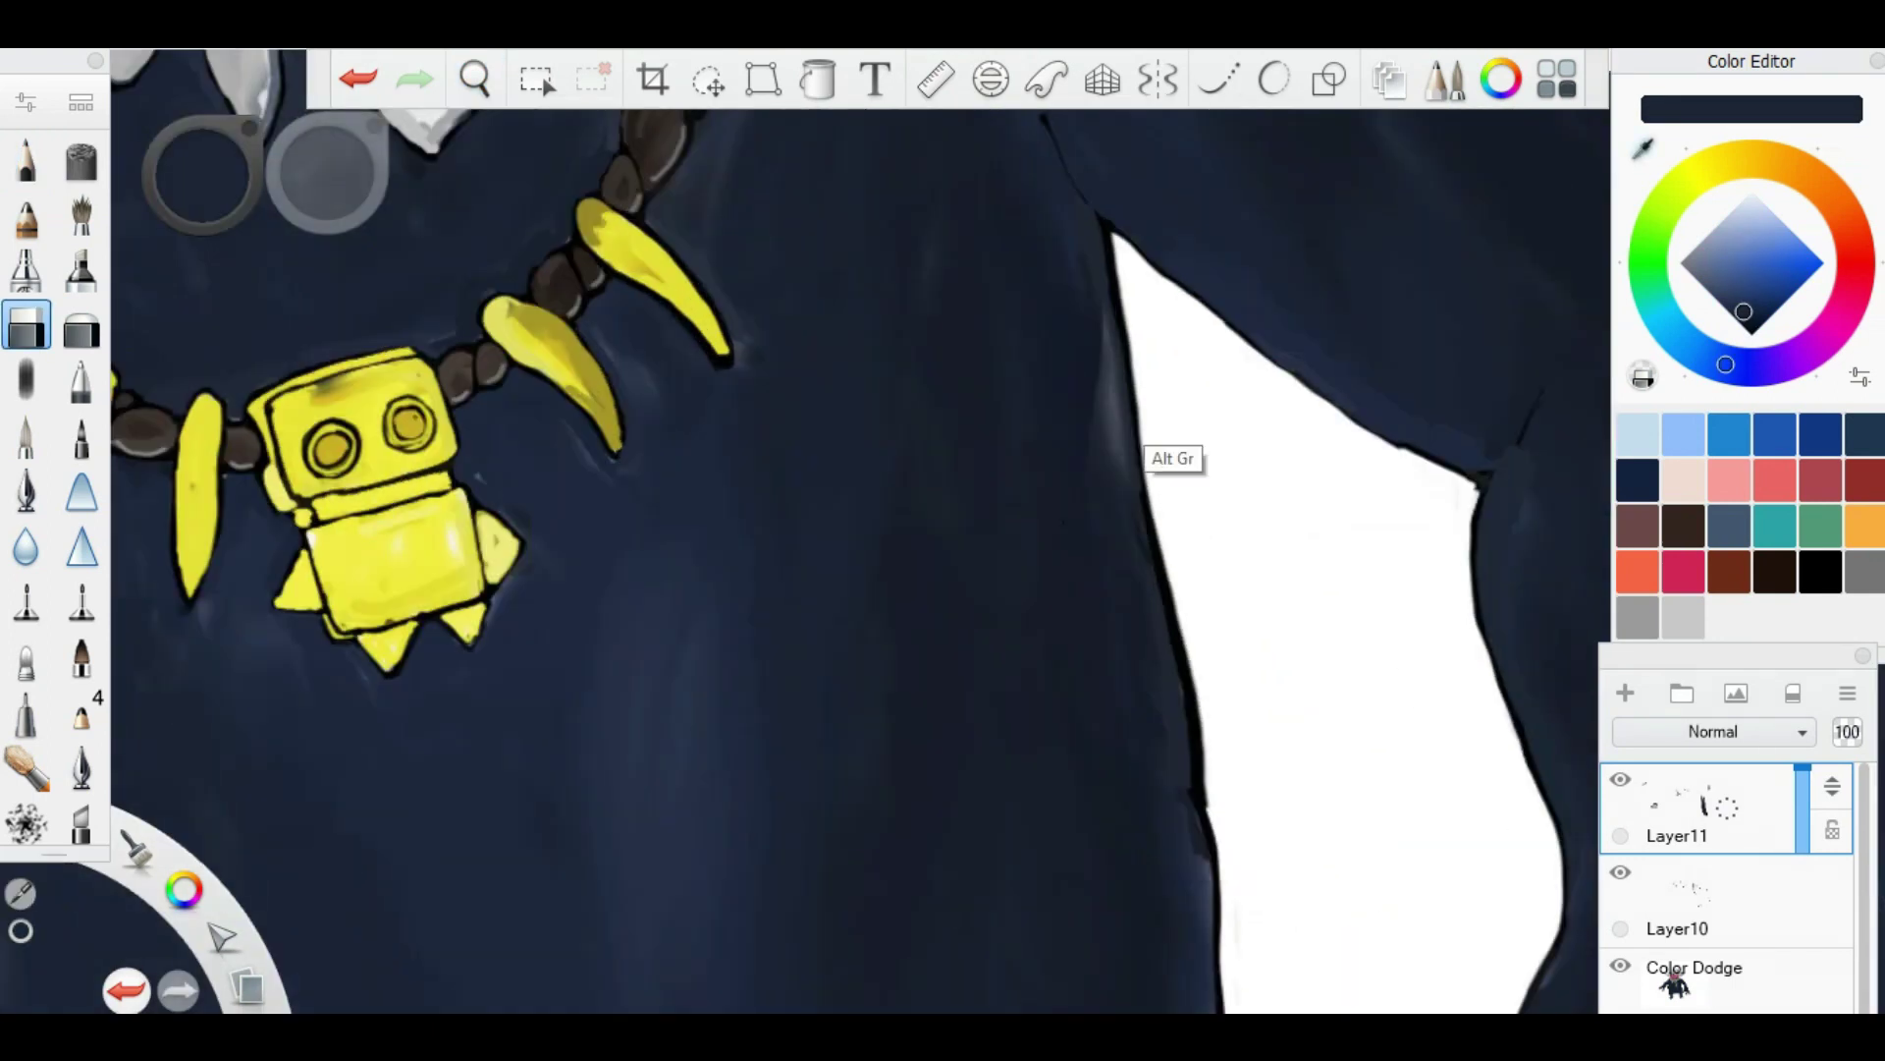
drag(1139, 708, 1208, 785)
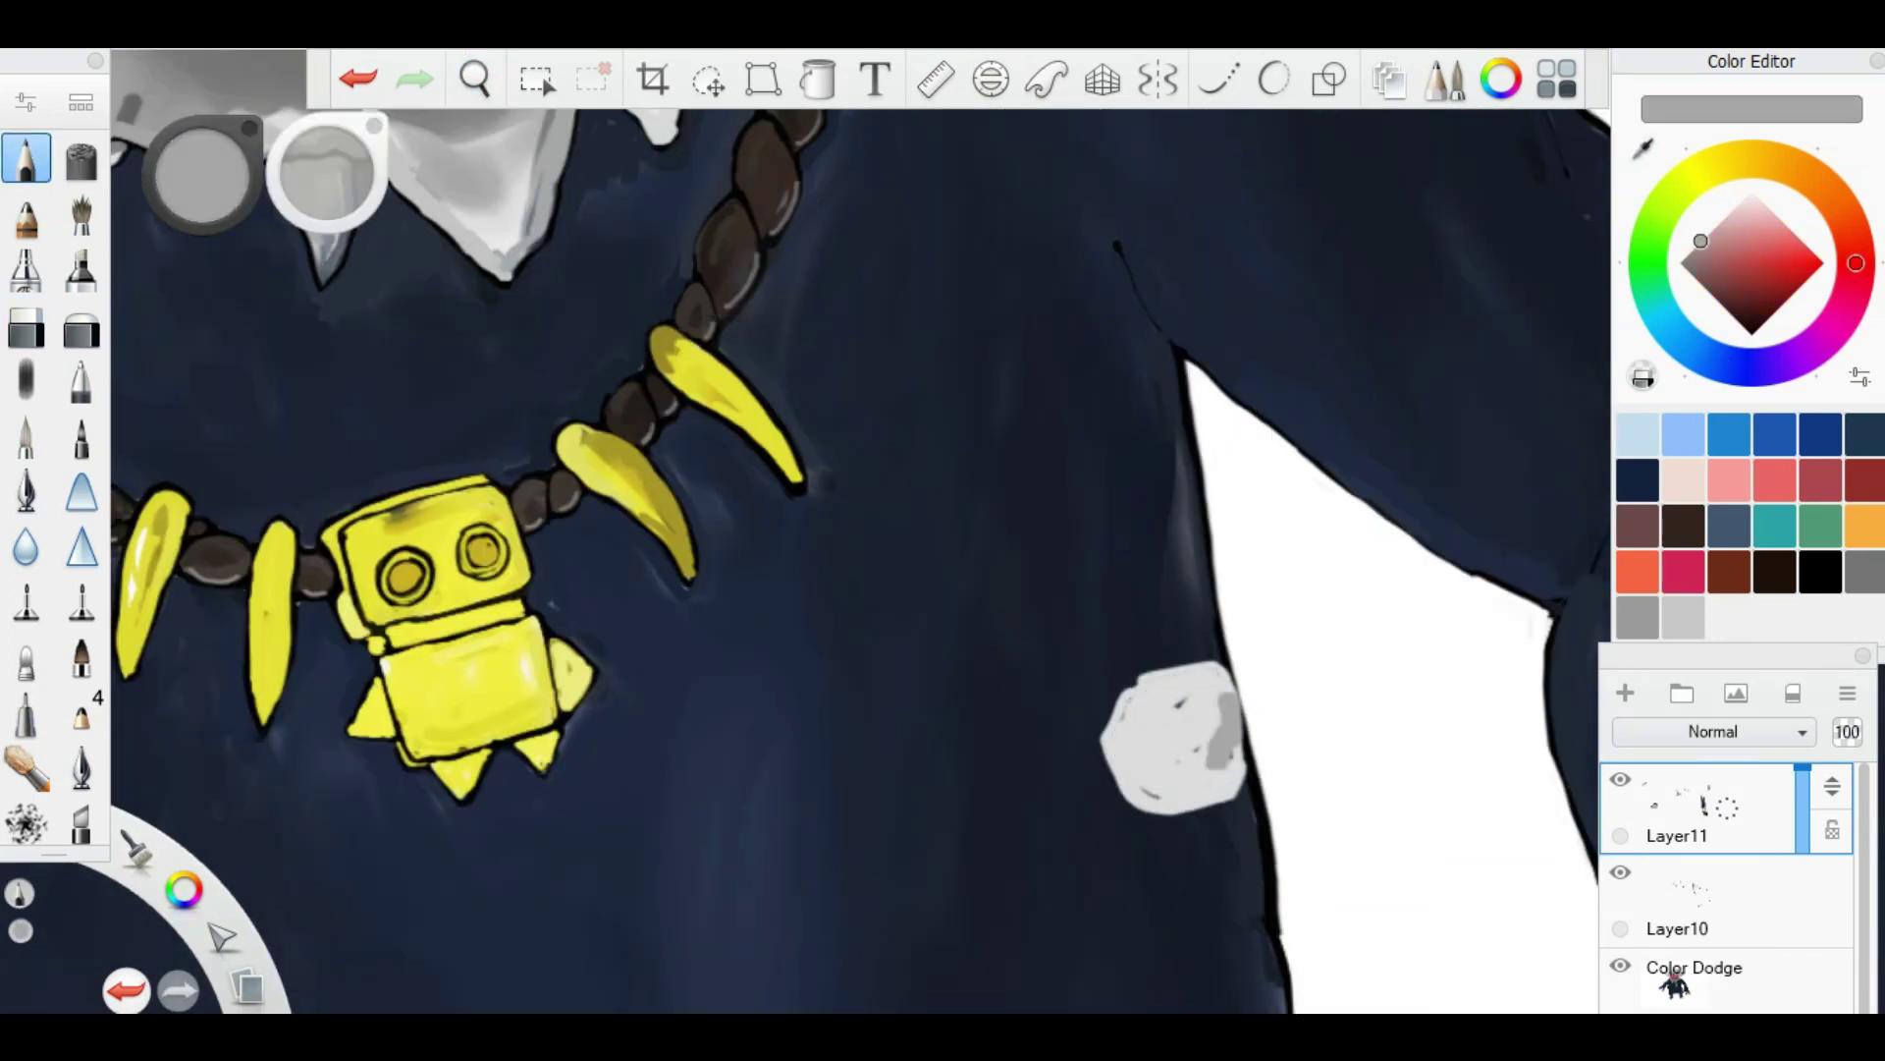
drag(1119, 697, 1213, 775)
scroll(855, 530, up, 2)
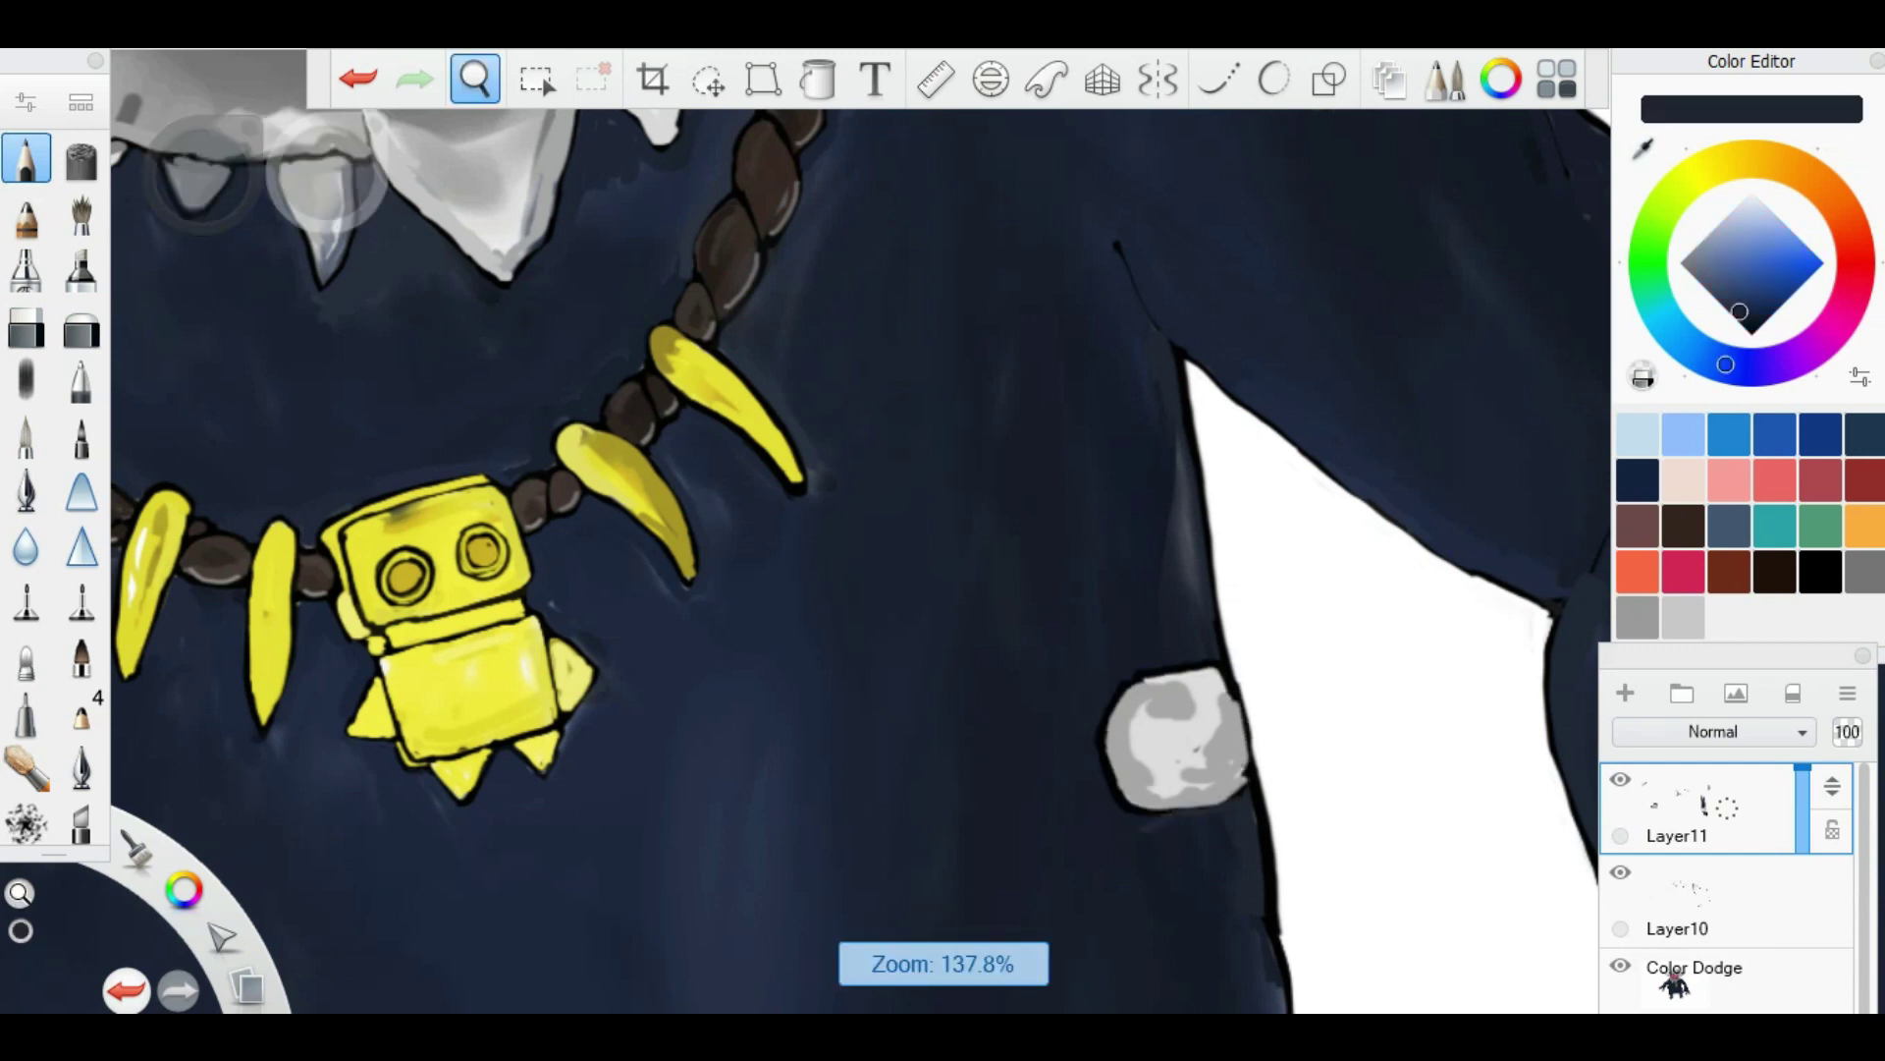
scroll(1119, 590, down, 4)
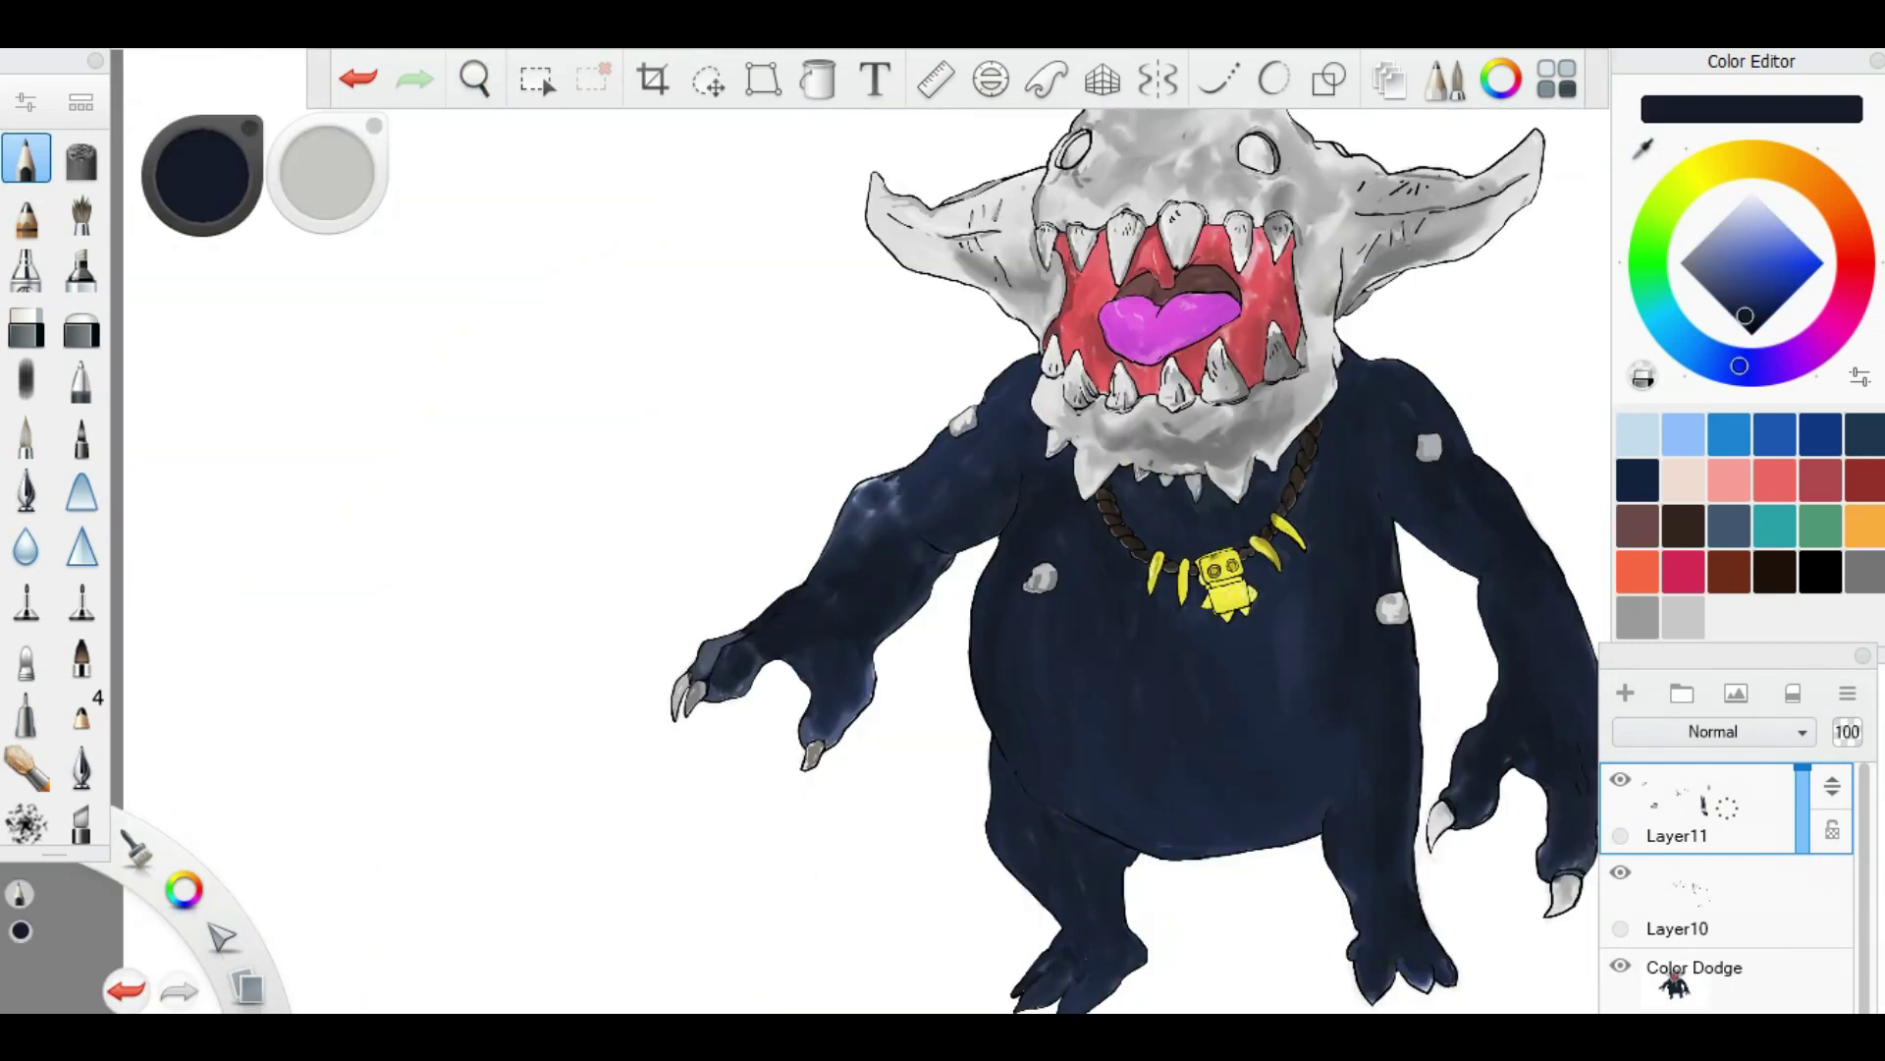
Step: Add small black-outlined grey fragments beside and below the squarish rock on the upper arm
scroll(1070, 589, up, 5)
scroll(955, 517, up, 2)
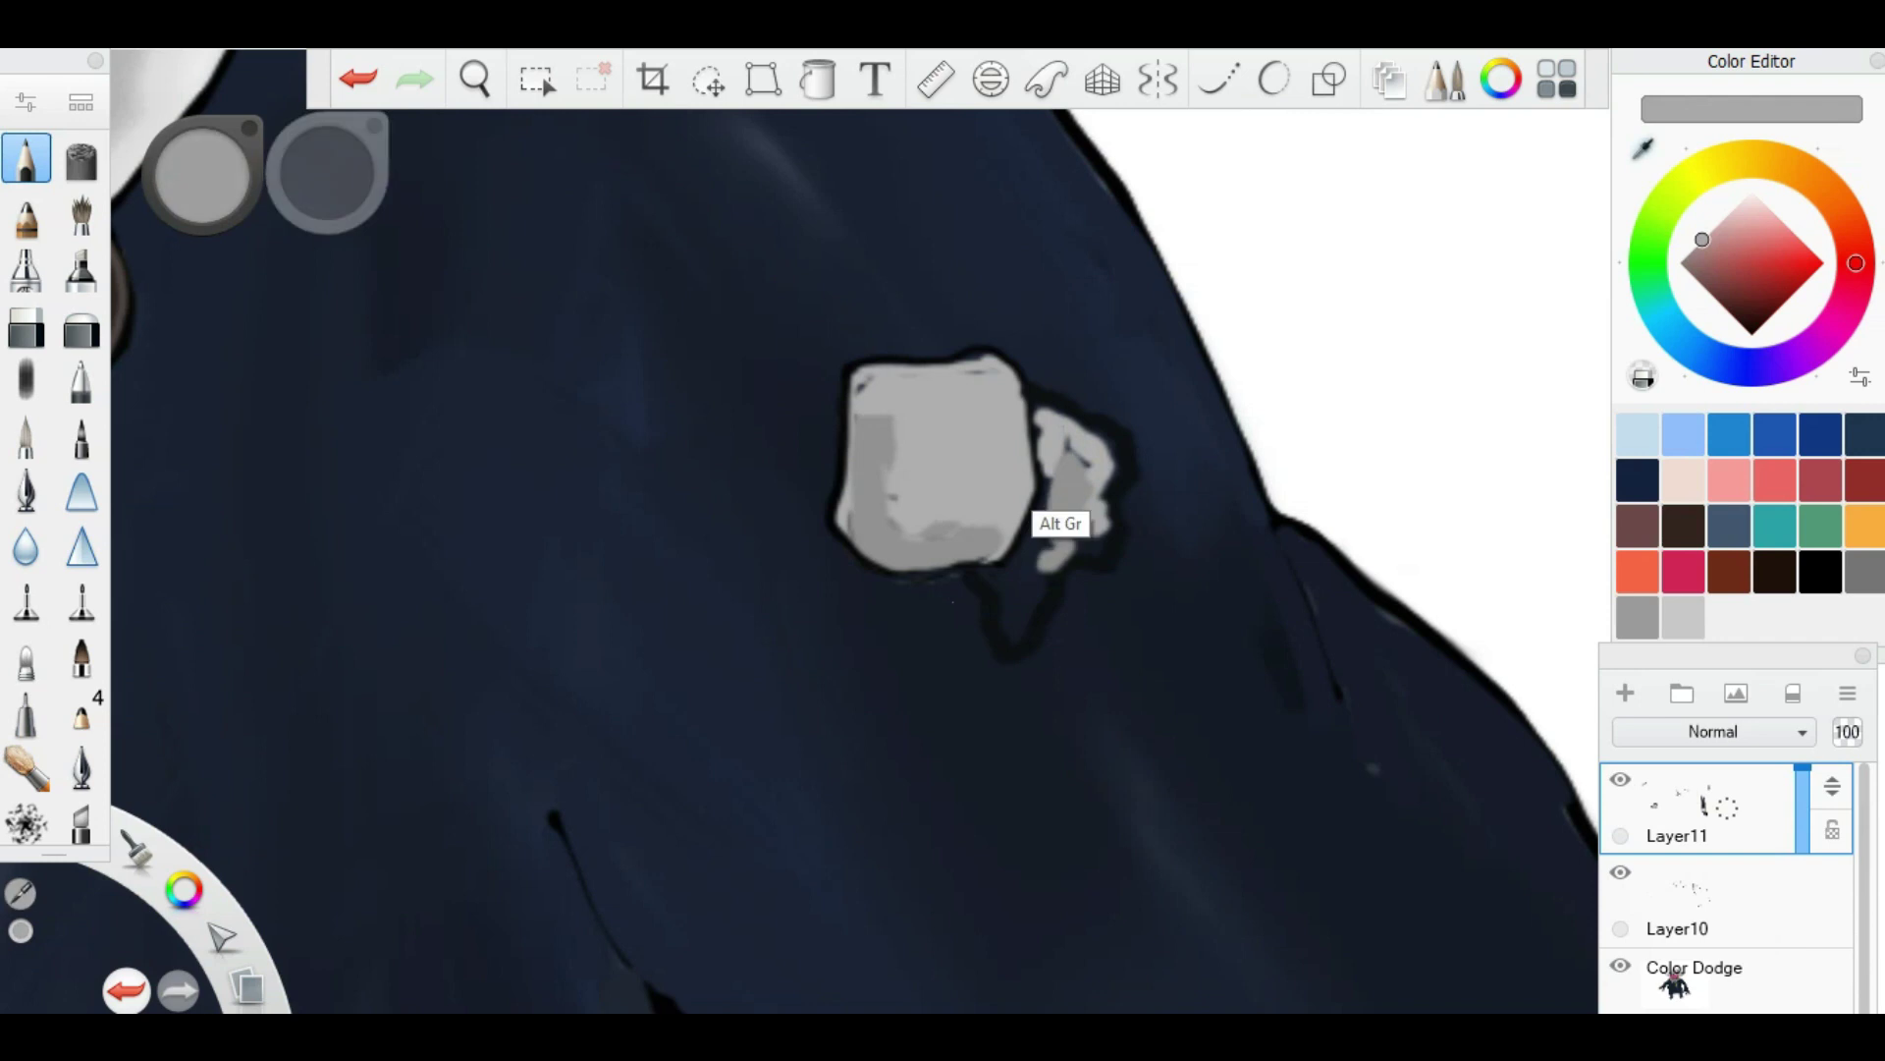
drag(1081, 472, 1011, 619)
scroll(942, 559, down, 4)
Step: Draw and fill two small grey lumps on top of the round rock at the torso's edge
scroll(943, 560, up, 5)
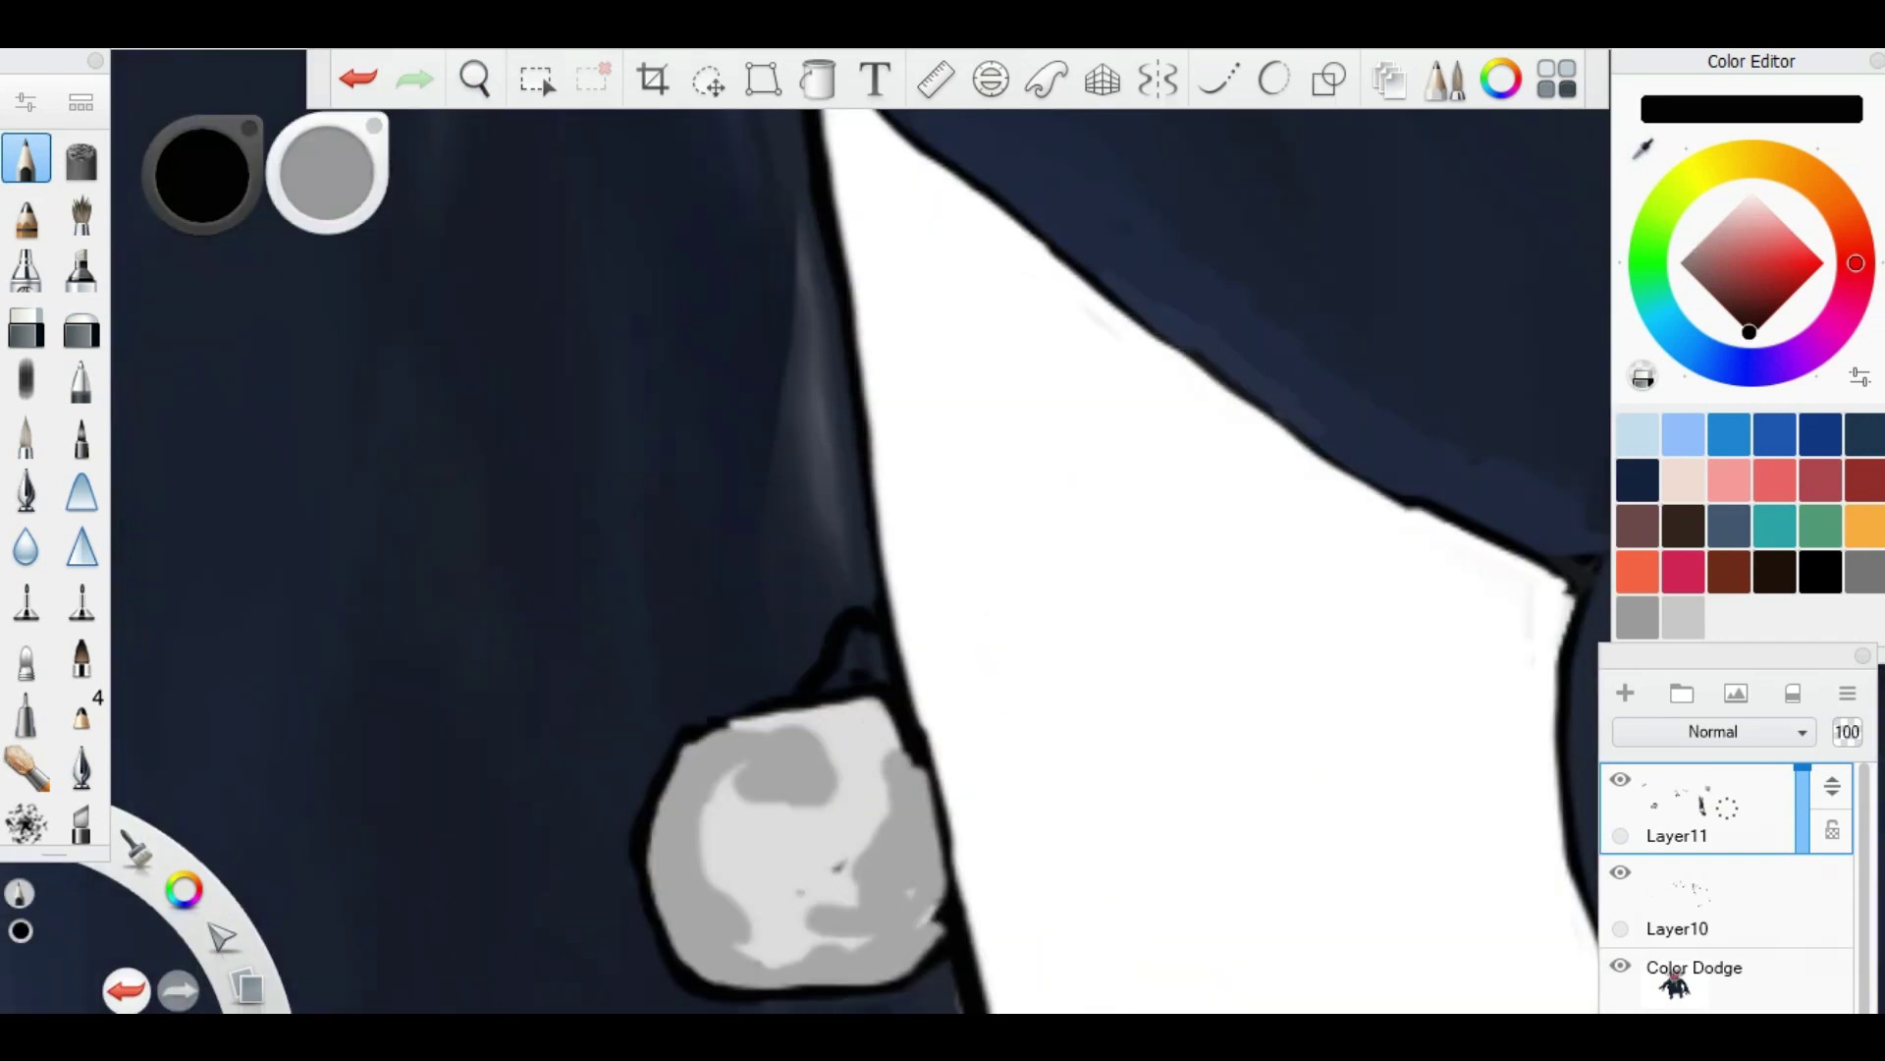
drag(761, 702, 682, 747)
scroll(856, 575, down, 2)
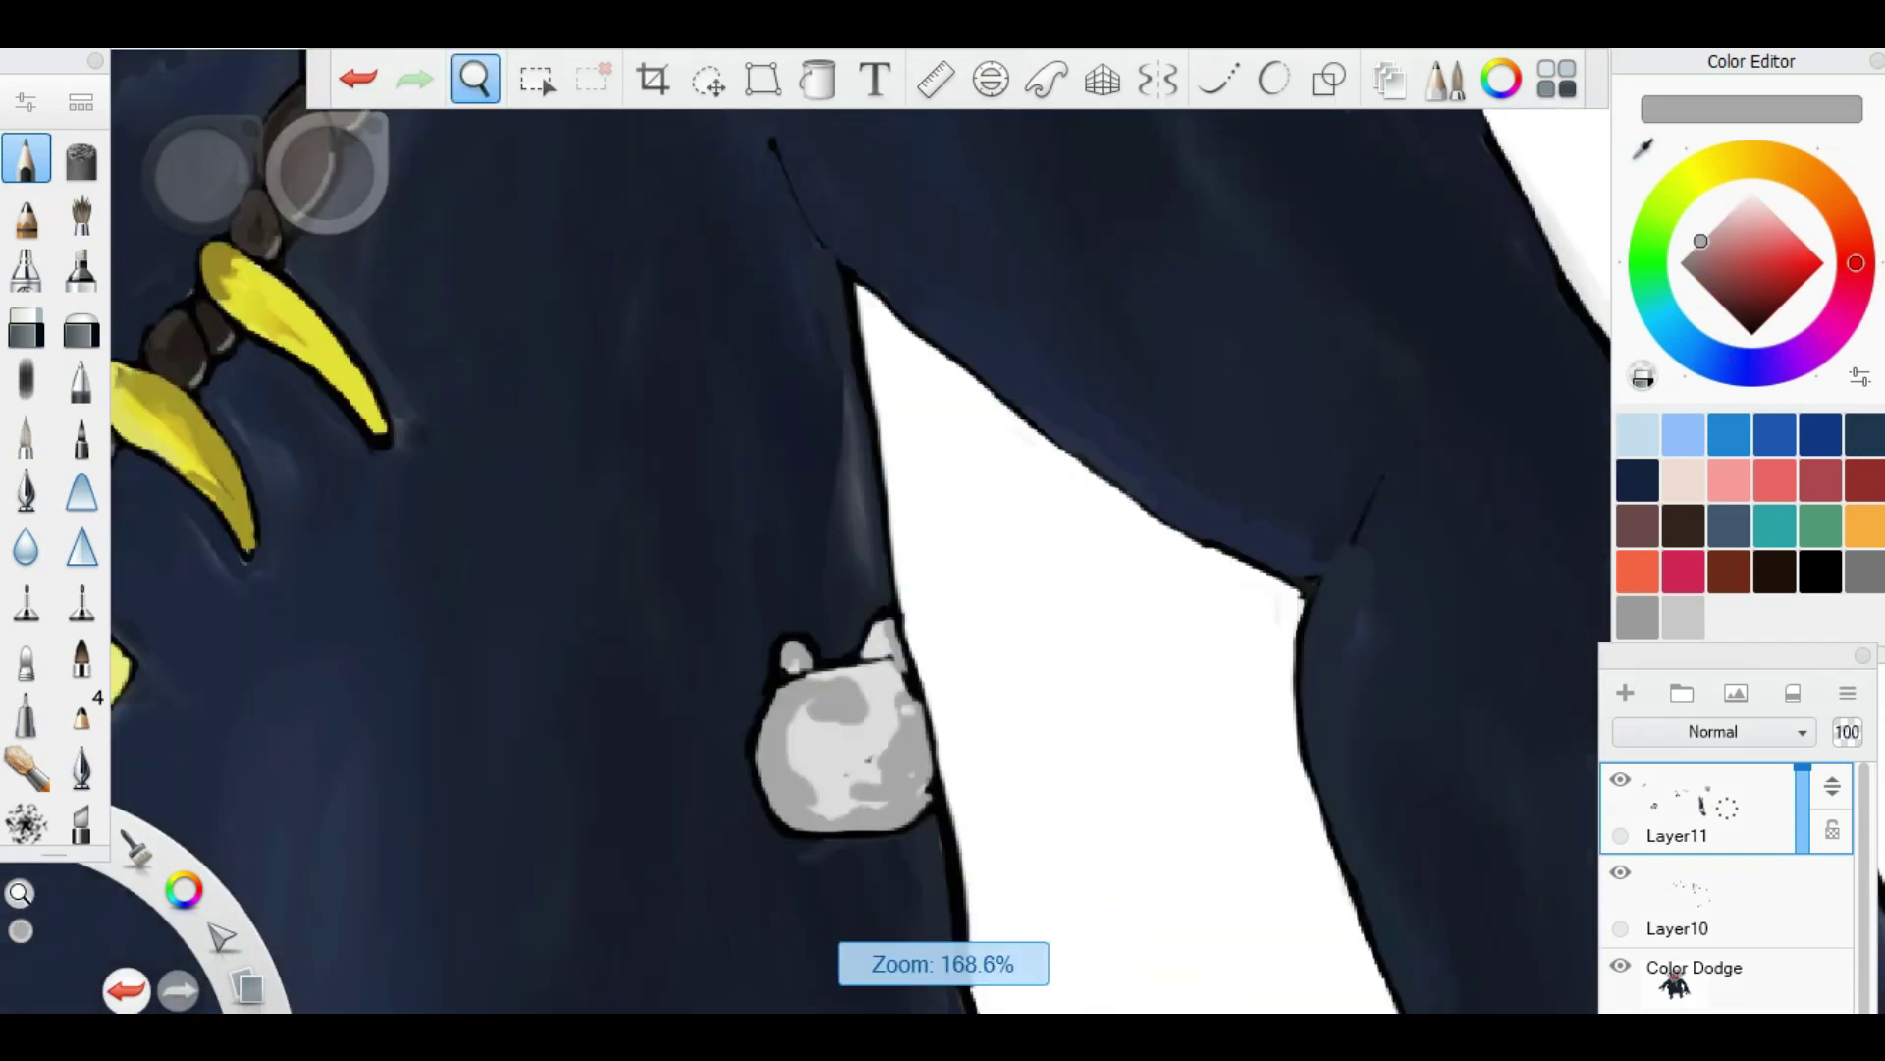
scroll(857, 575, up, 2)
Step: Add small grey fragments with black outlines around the rock on the chest's side
drag(874, 629, 736, 658)
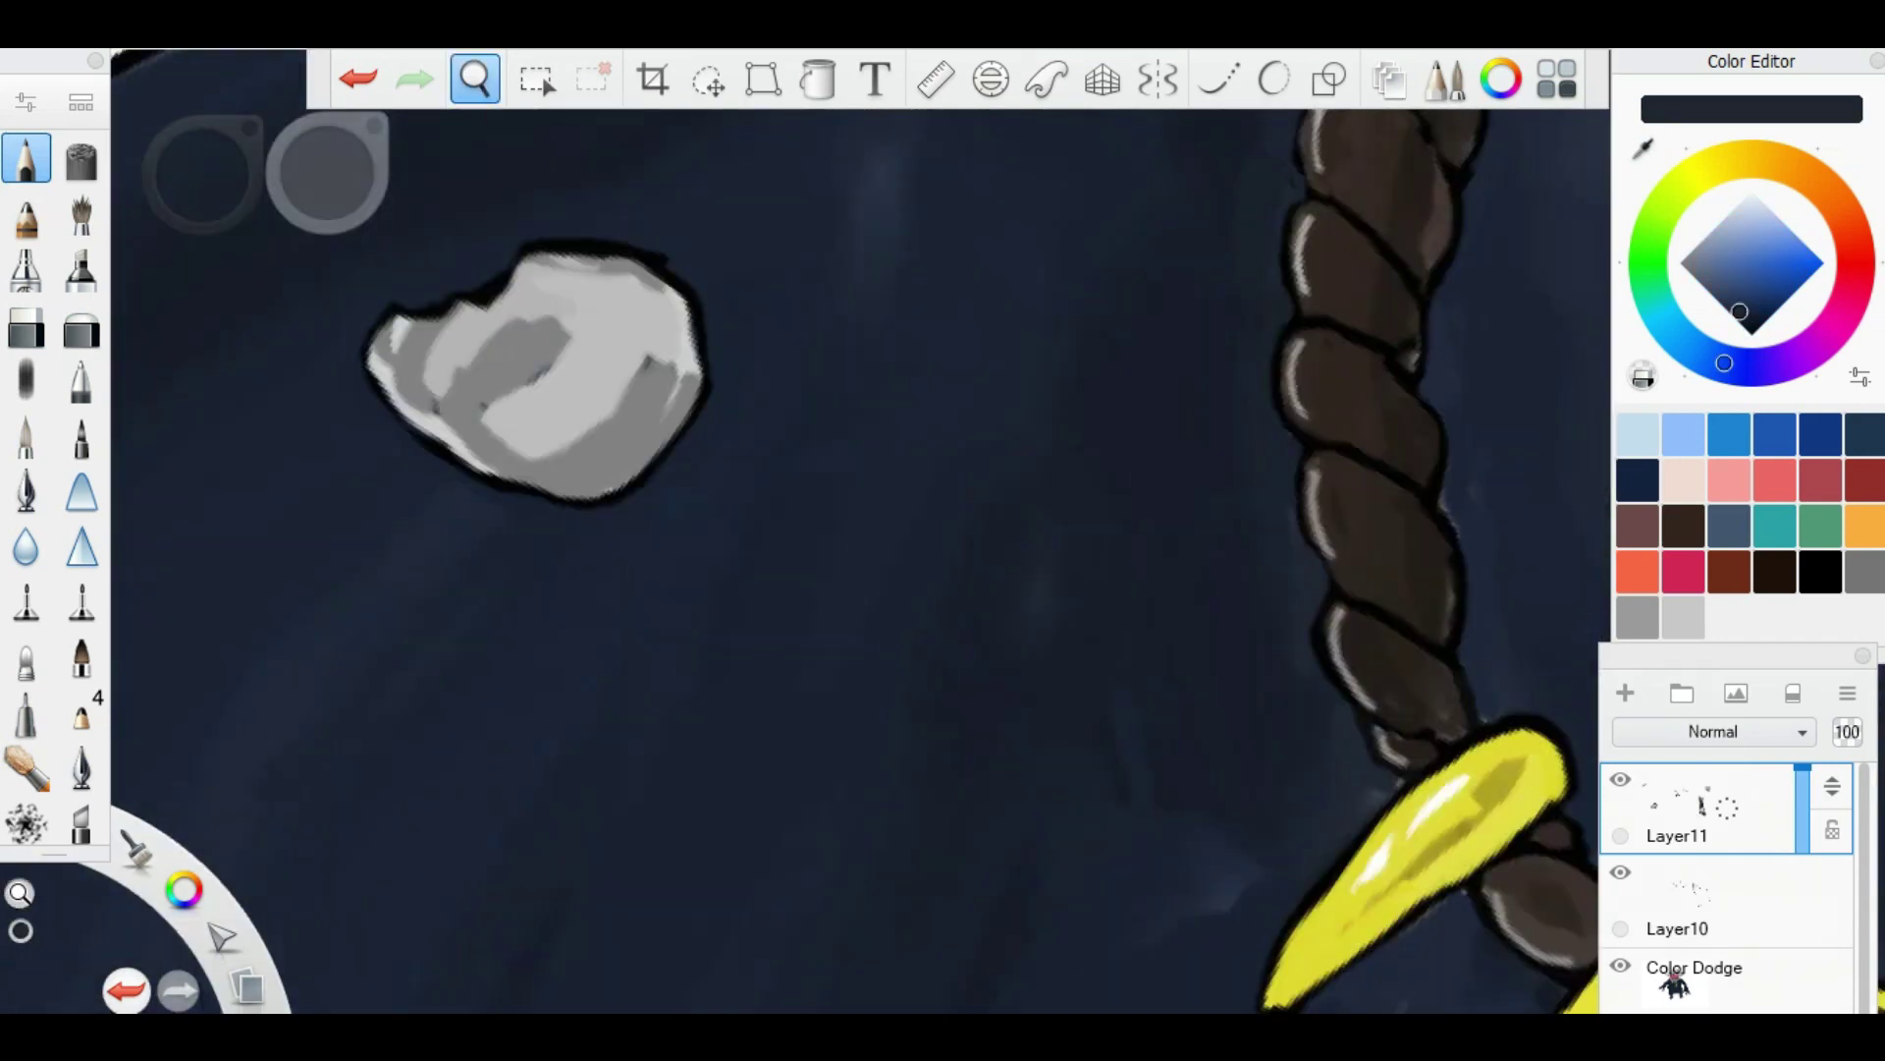
drag(905, 527, 842, 677)
mouse_move(737, 599)
mouse_down()
mouse_move(942, 688)
mouse_move(923, 658)
mouse_up()
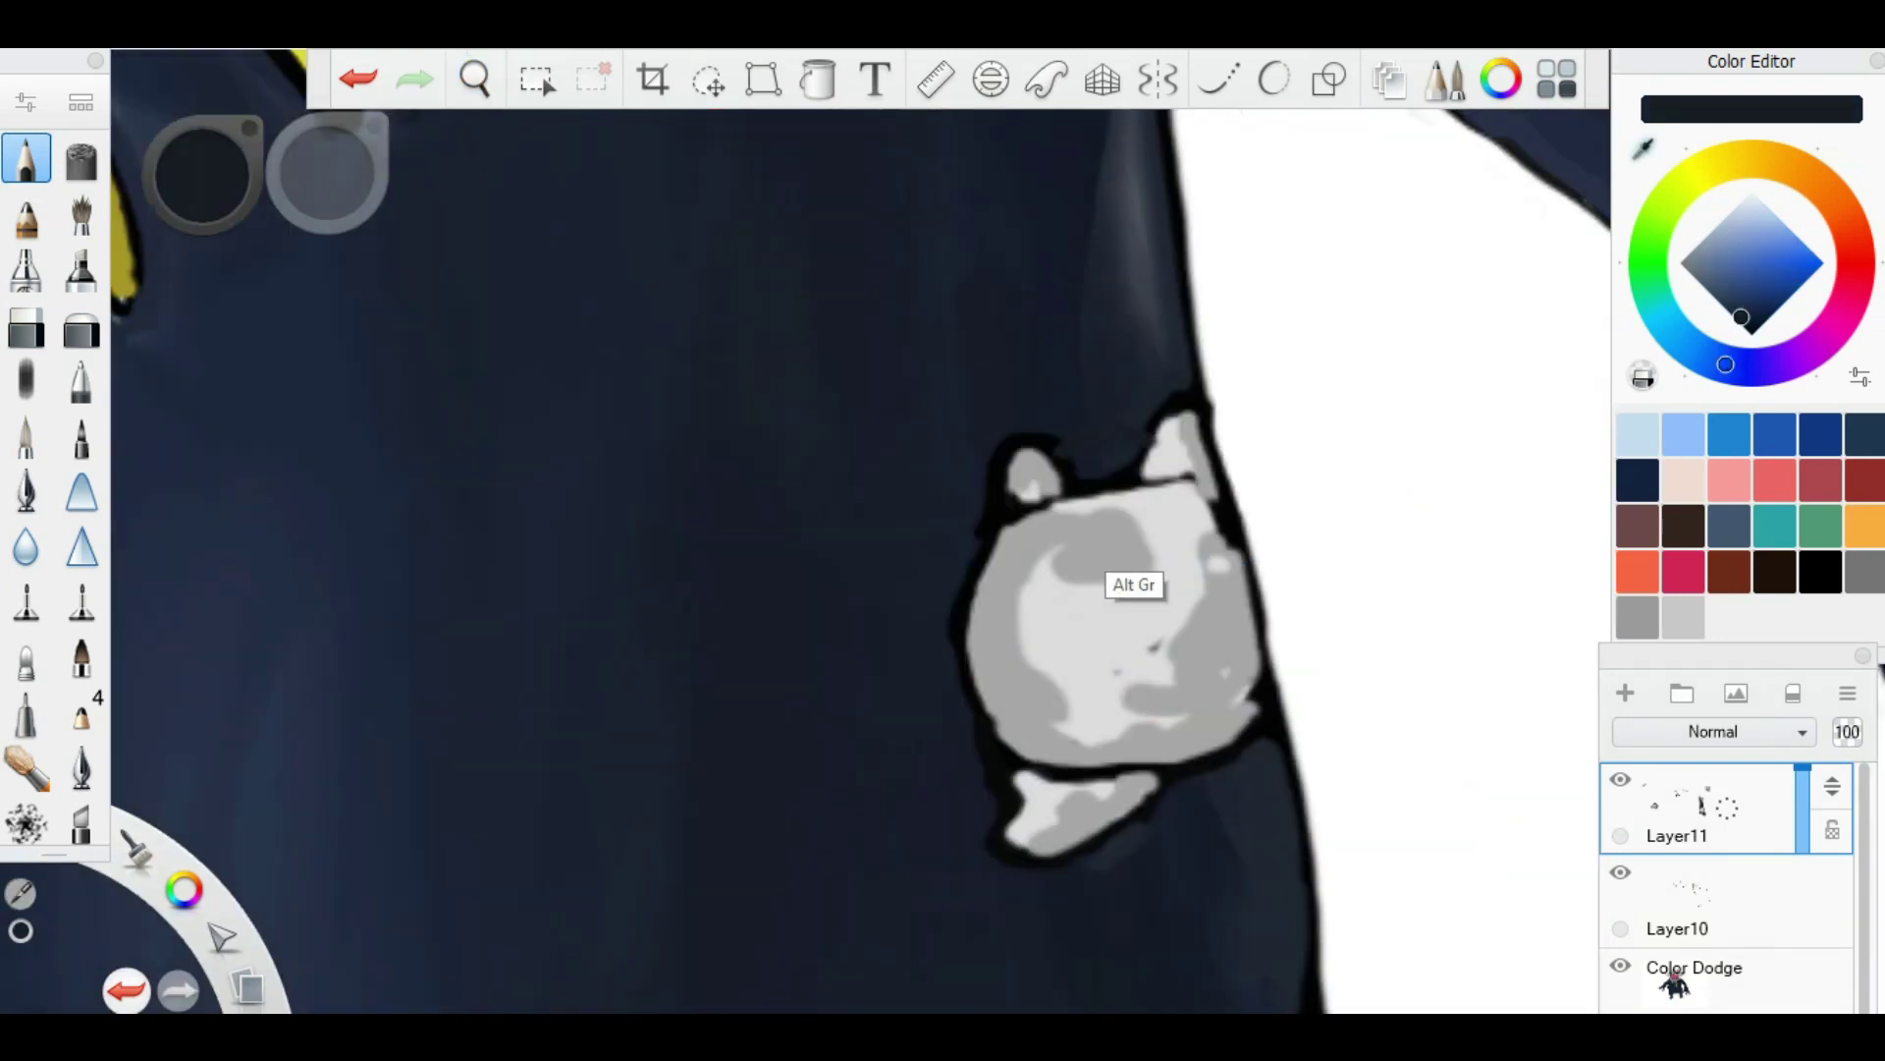
Step: Add another grey lump between the two small ones above the rock at the torso's edge
drag(1081, 432, 1169, 393)
drag(1090, 472, 1174, 403)
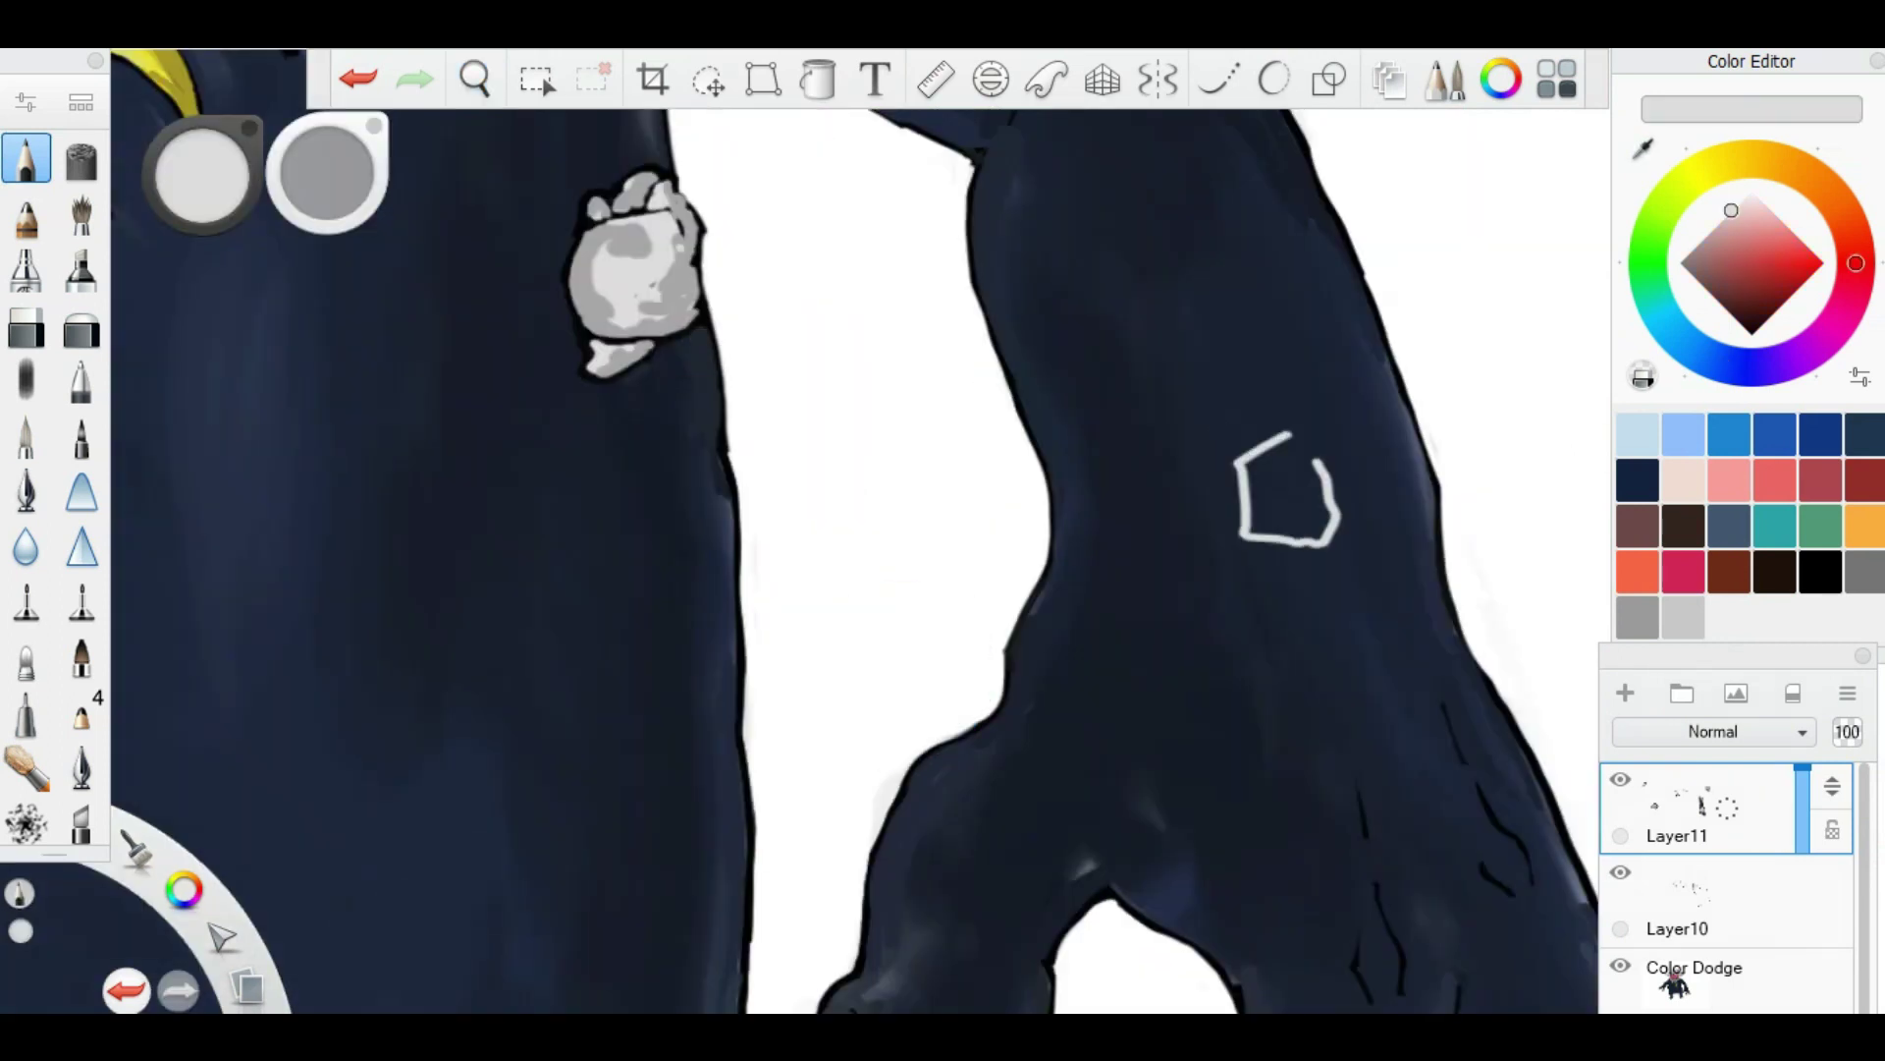
Step: Outline and fill a light-grey rock on the forearm above the large clawed hand, adding shading and small fragments
drag(1277, 535, 1218, 555)
mouse_move(1311, 496)
mouse_down()
mouse_move(1315, 528)
mouse_move(1262, 518)
mouse_up()
alt+click(1457, 476)
mouse_move(1306, 452)
mouse_down()
mouse_move(1277, 540)
mouse_move(1321, 535)
mouse_up()
drag(1247, 442, 1315, 471)
drag(1188, 716, 1187, 638)
Step: Add a small grey chip beside the shoulder rock and blend its surroundings with sampled colours
scroll(830, 633, up, 3)
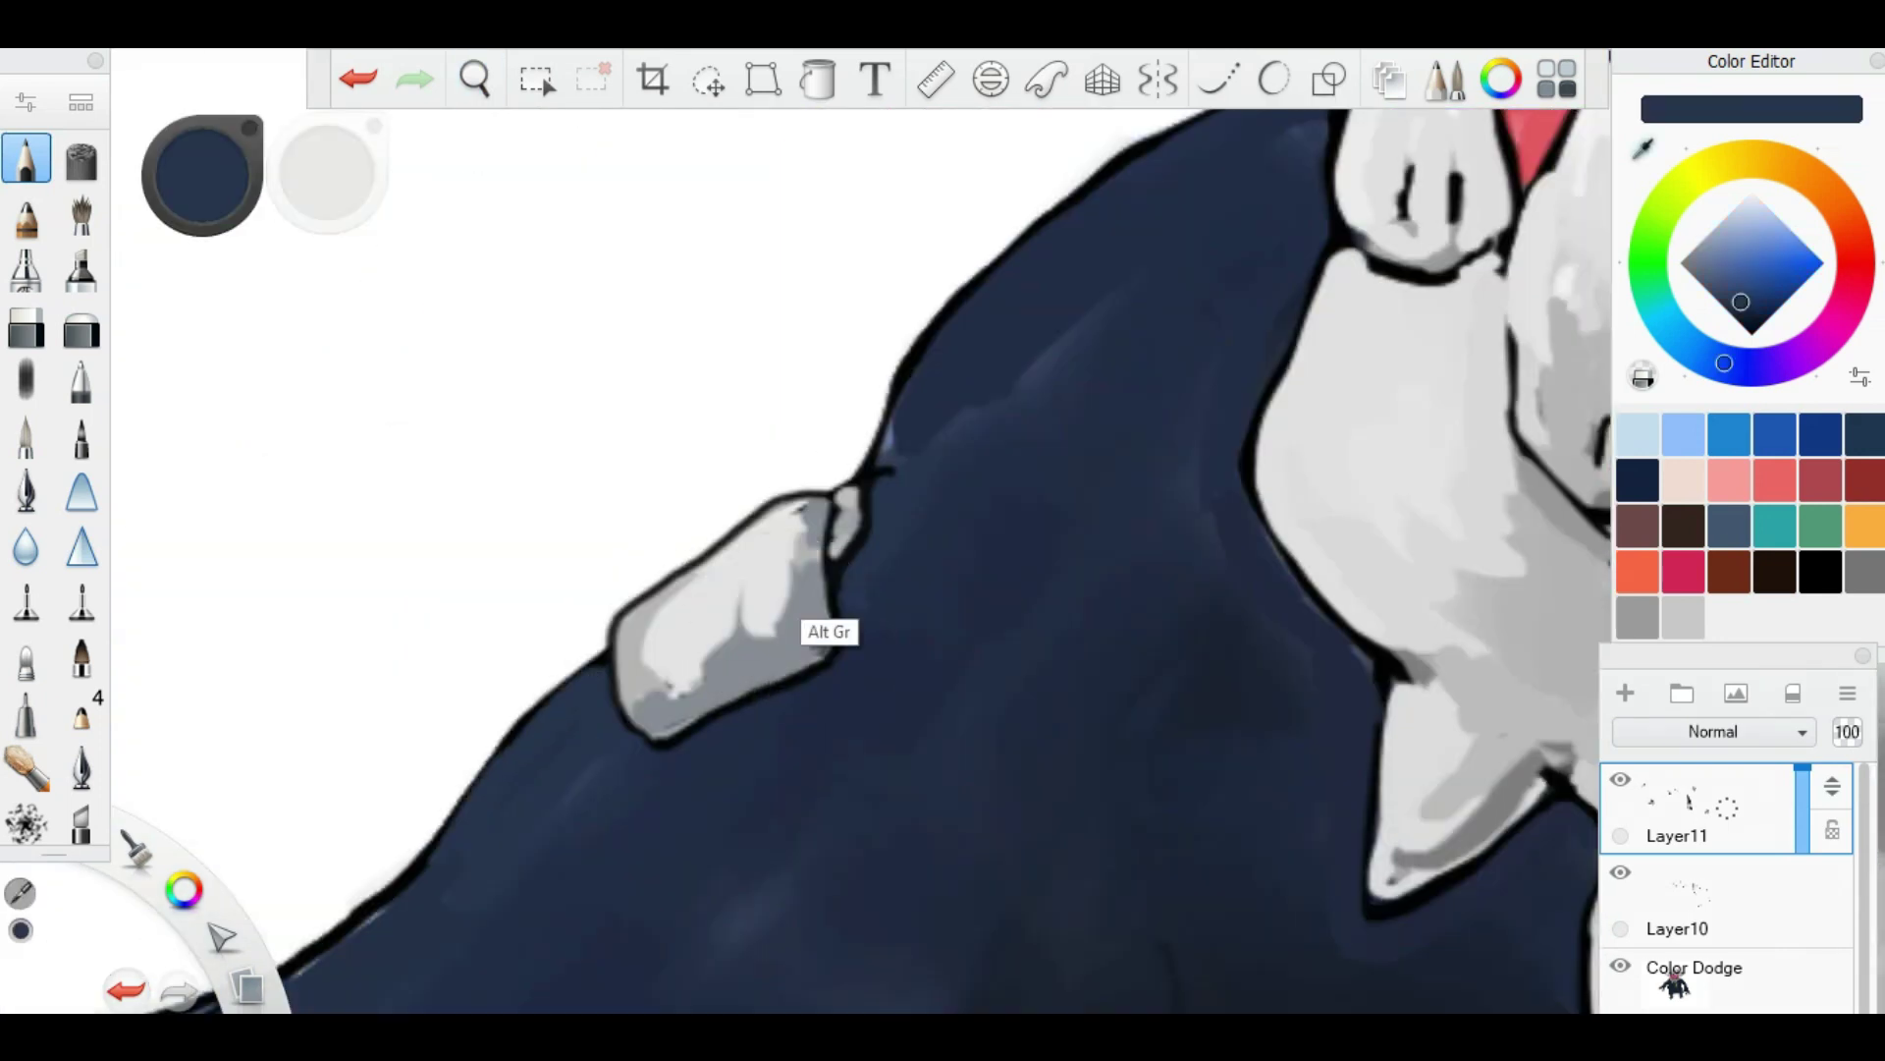
alt+click(830, 633)
alt+click(820, 629)
scroll(830, 633, down, 5)
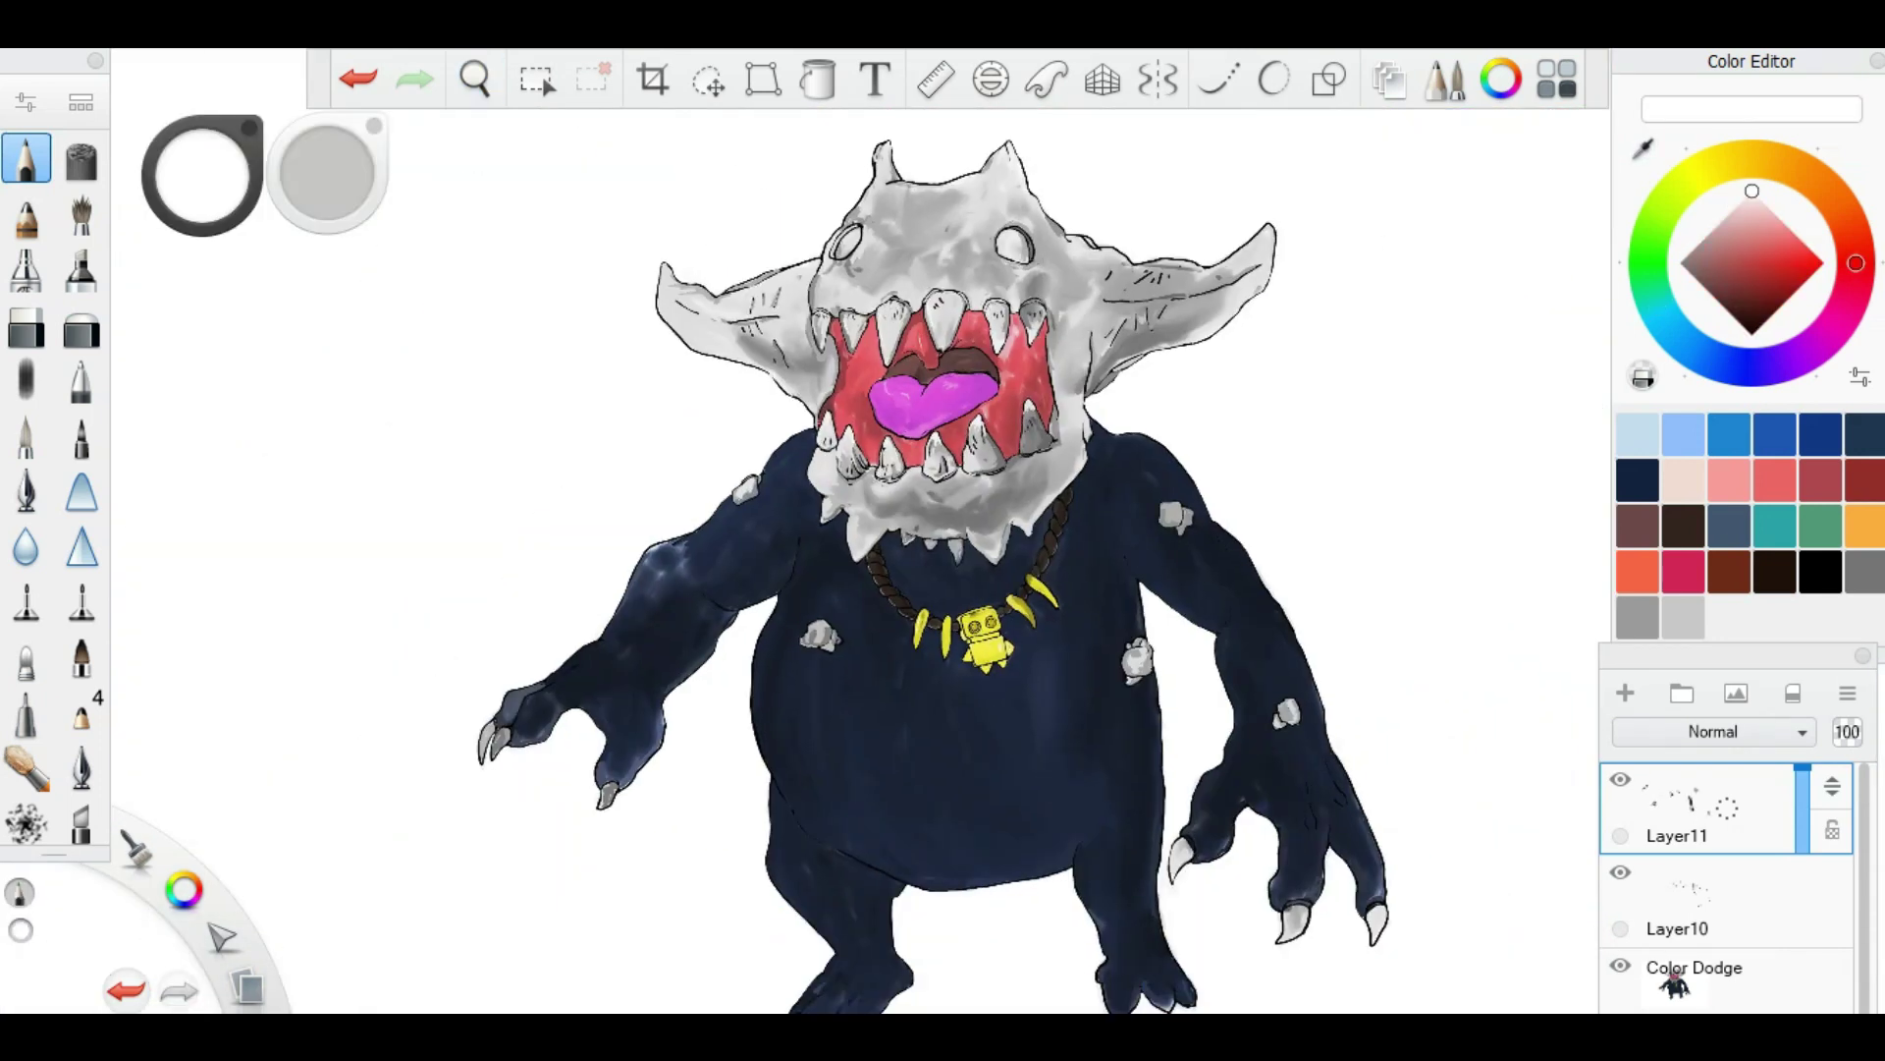
Step: Touch up the large hand's thumb claw with small grey shading marks near its base
scroll(1178, 864, up, 4)
alt+click(895, 601)
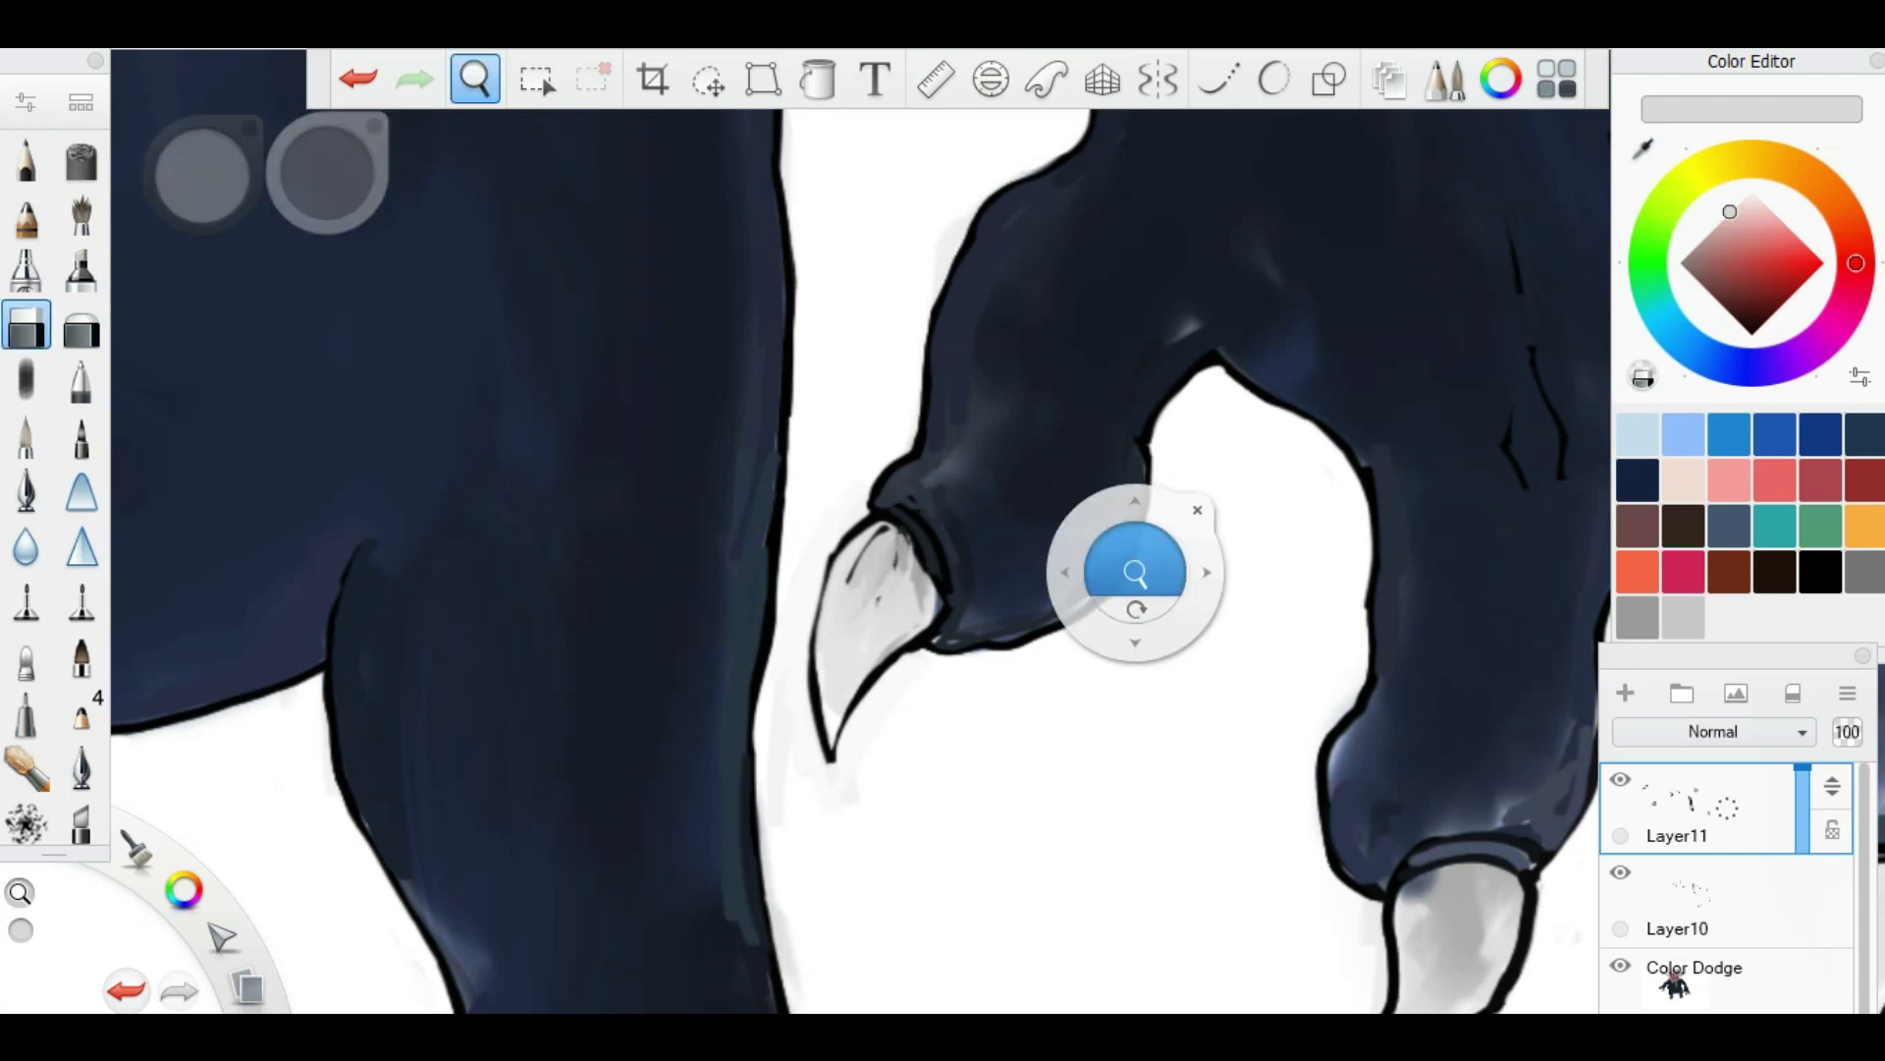
scroll(1127, 568, down, 5)
Step: Paint a small white-and-grey rock with a black outline on the other forearm's inner edge
scroll(1127, 567, up, 4)
scroll(722, 776, up, 2)
drag(707, 786, 731, 768)
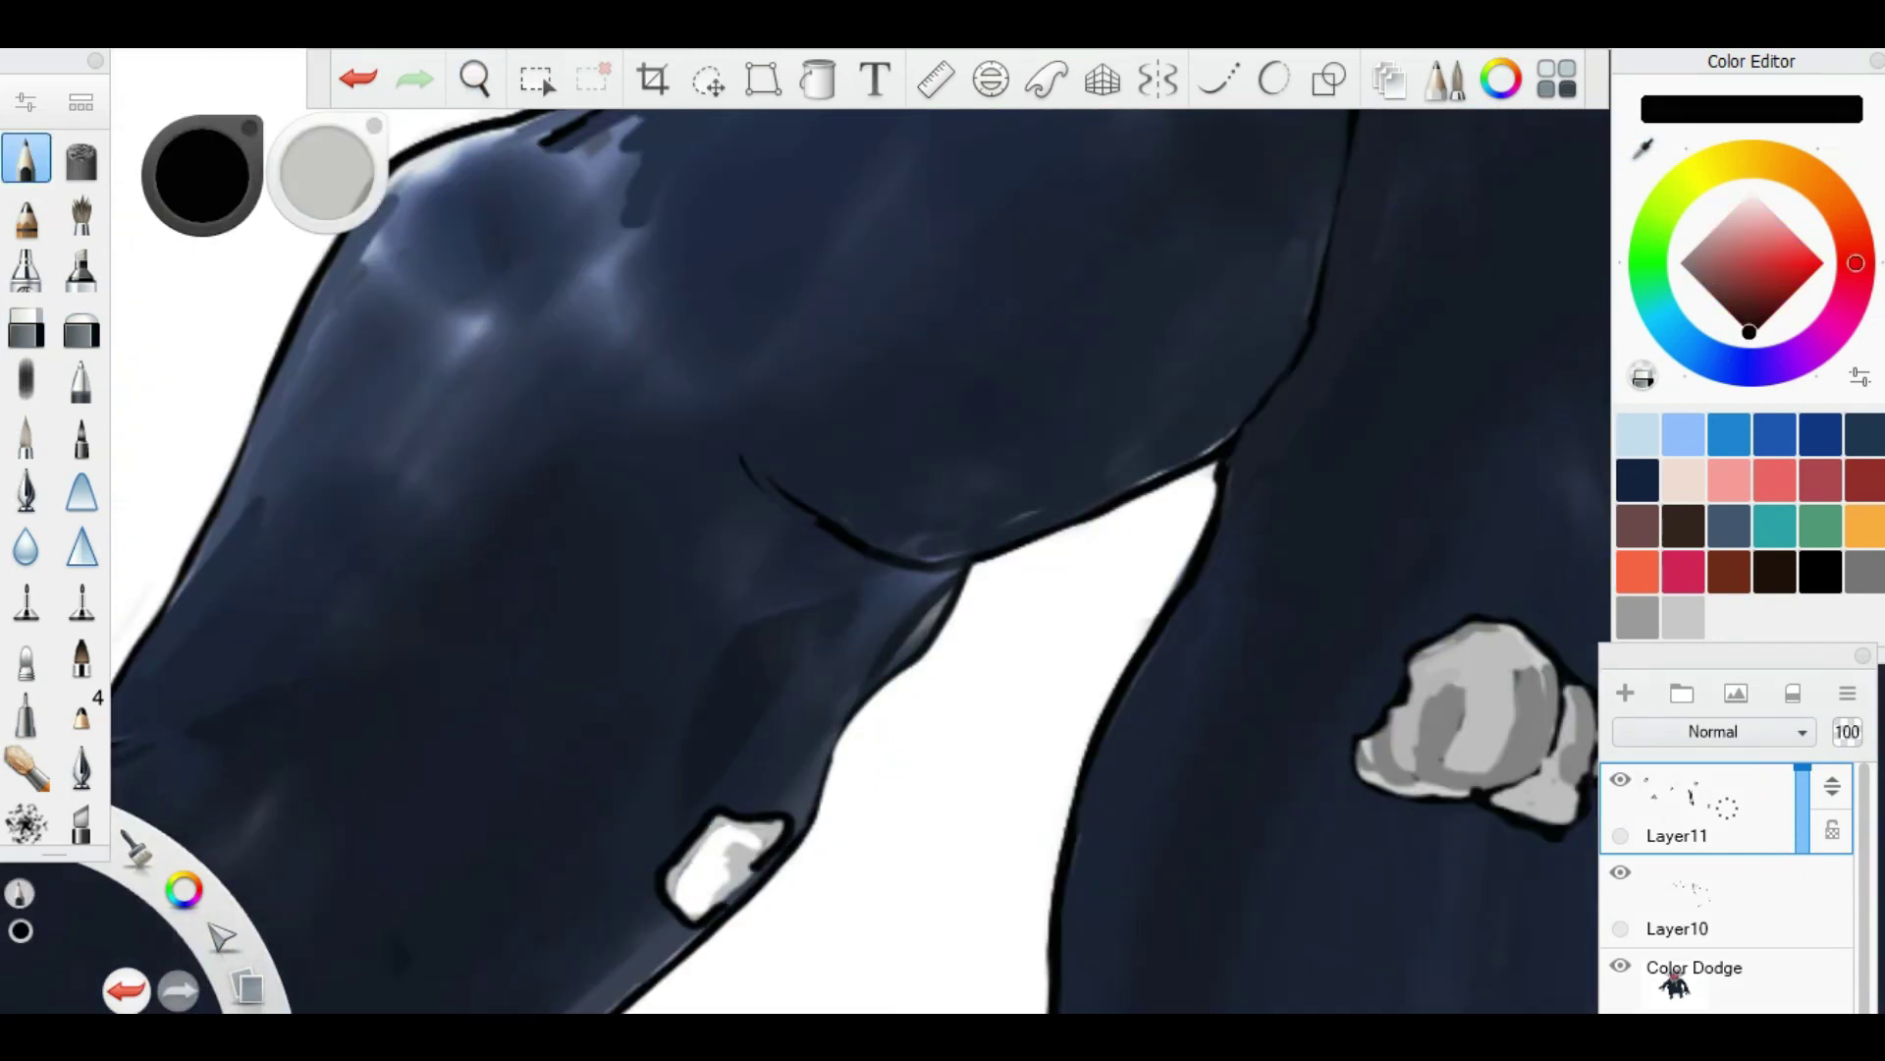
Step: Retouch around the rock at the torso's edge with dark blue and the necklace's pendant with sampled yellow
scroll(893, 674, down, 6)
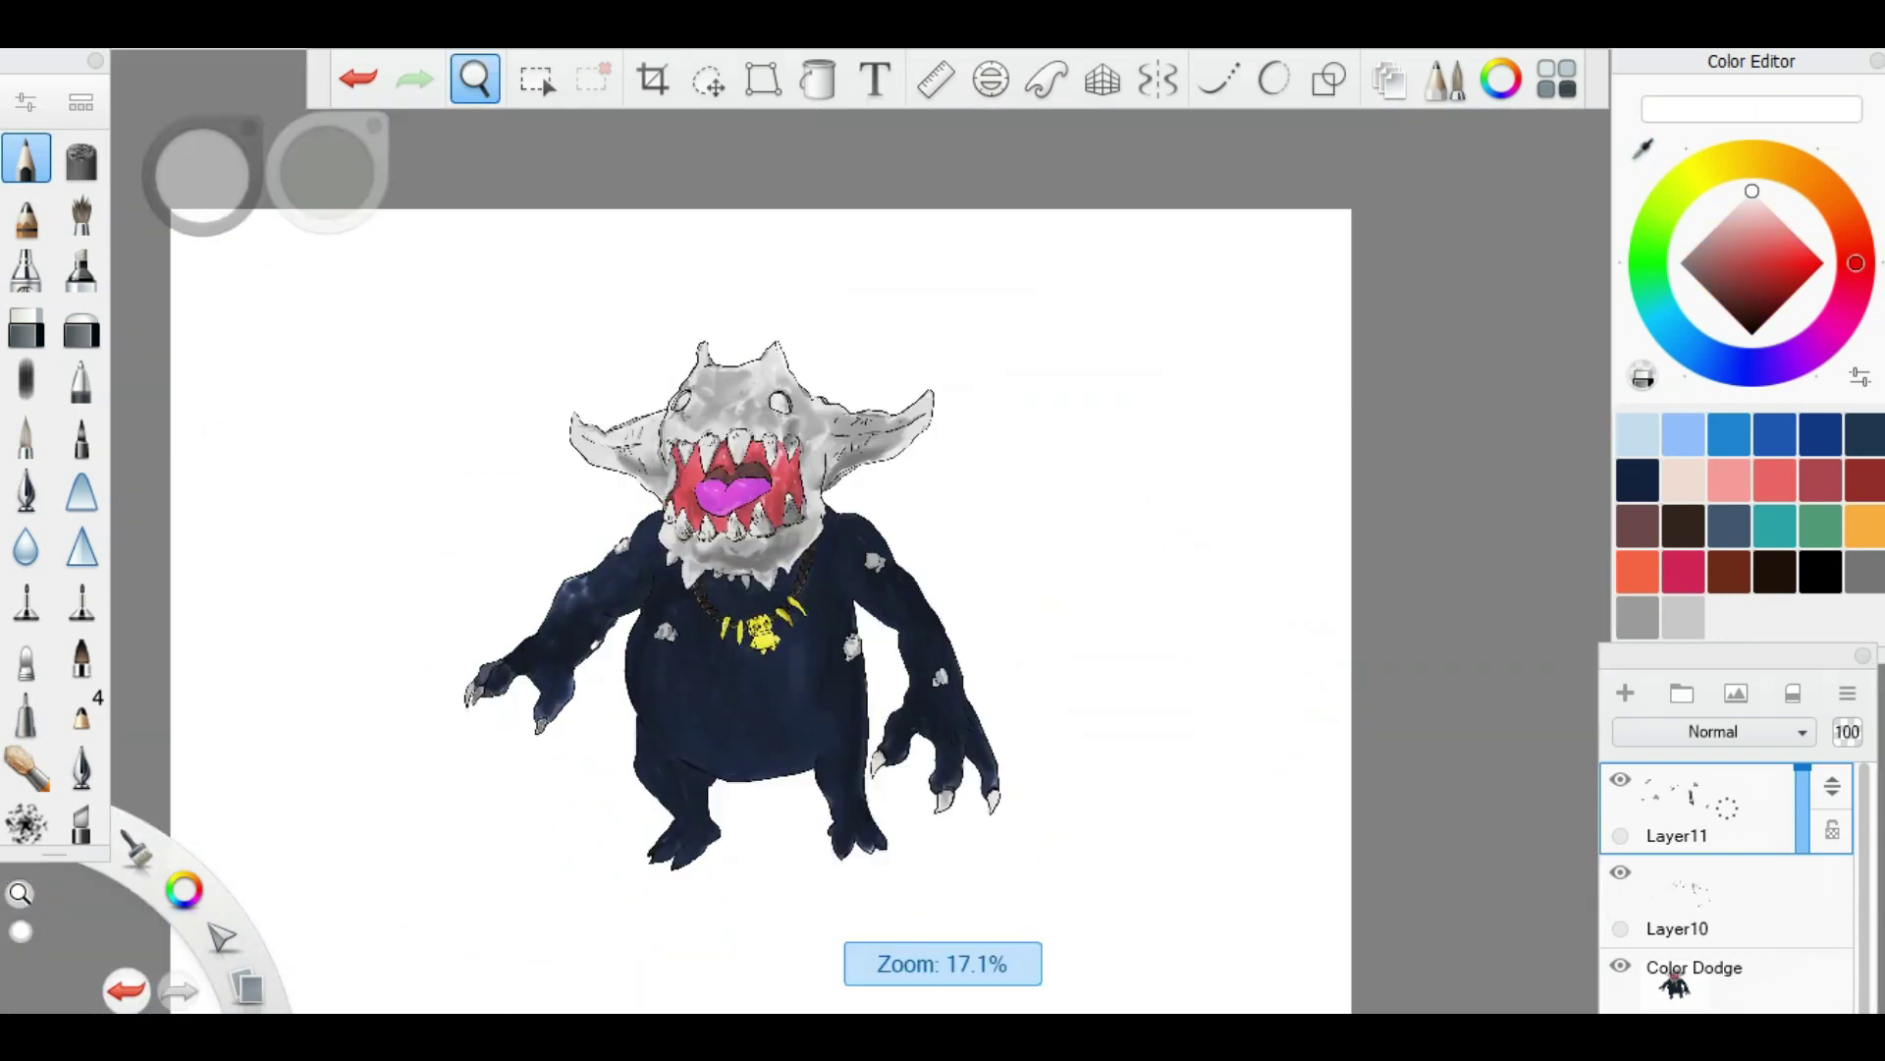
scroll(943, 687, up, 6)
scroll(1139, 648, down, 6)
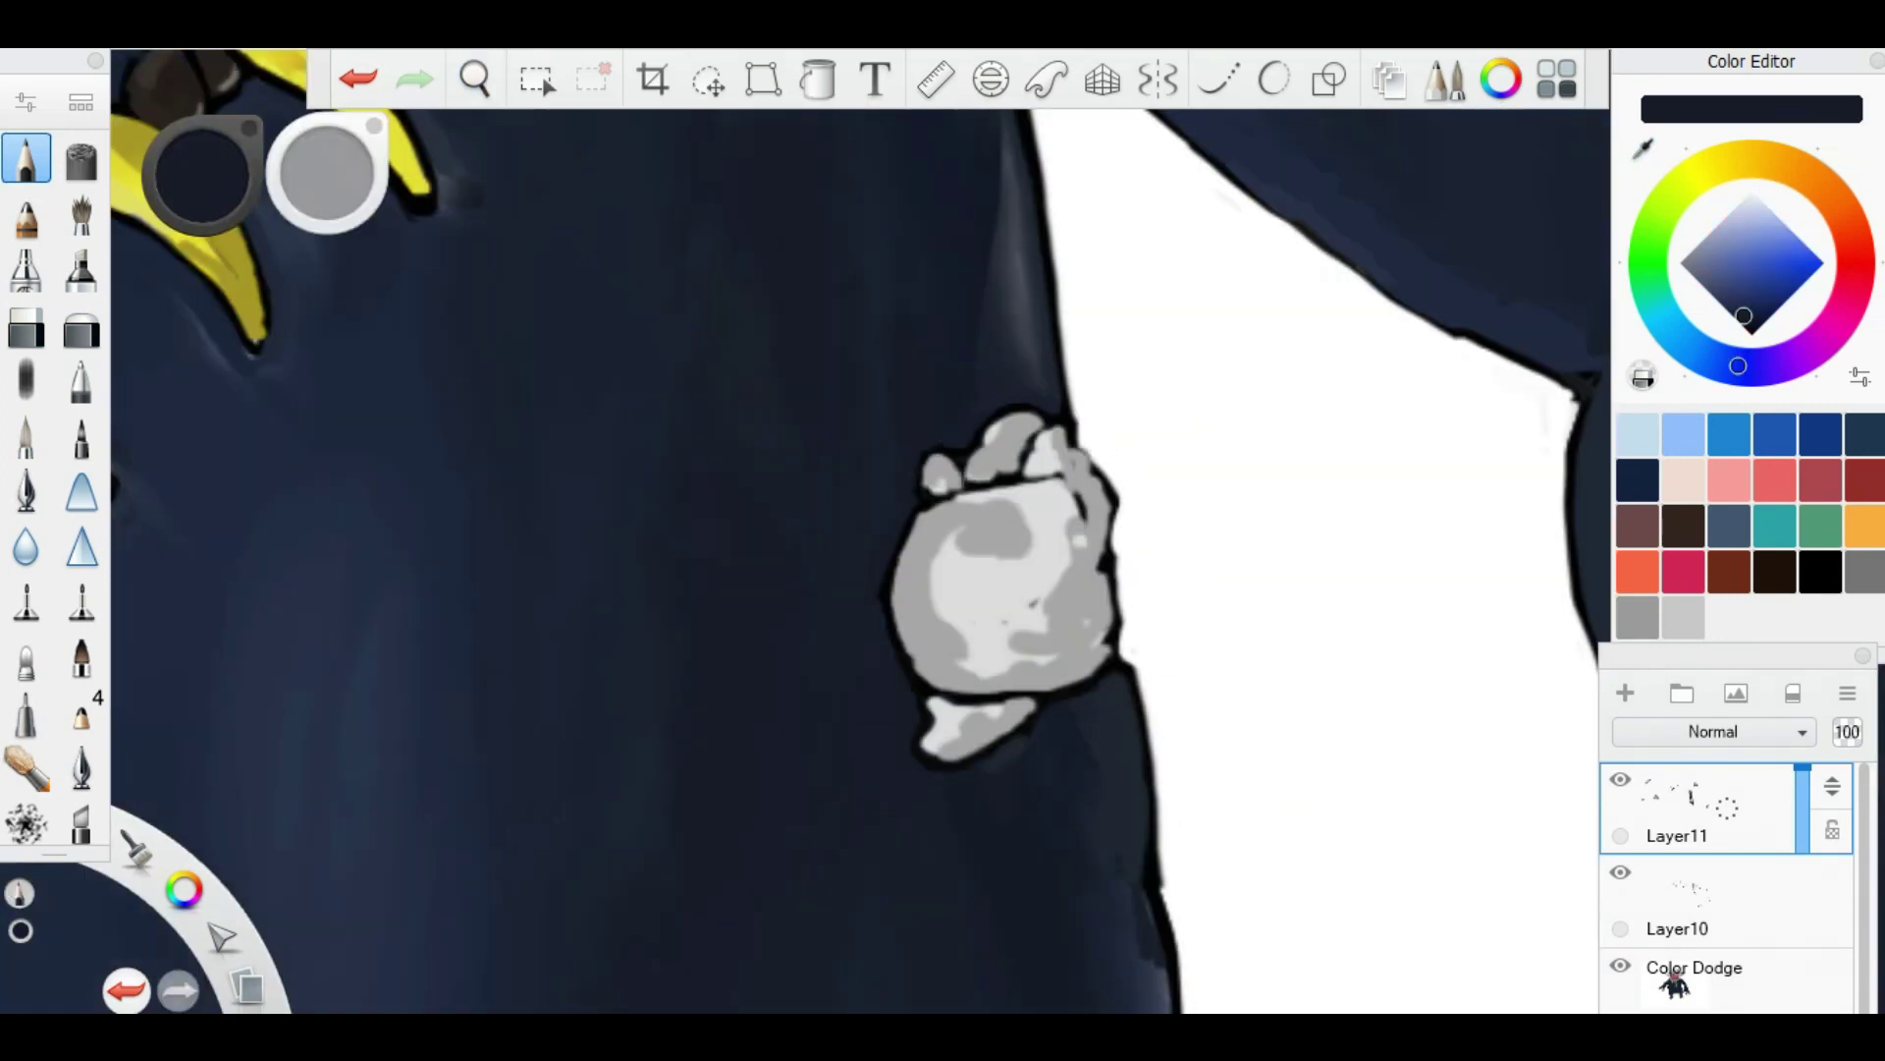
scroll(845, 535, up, 8)
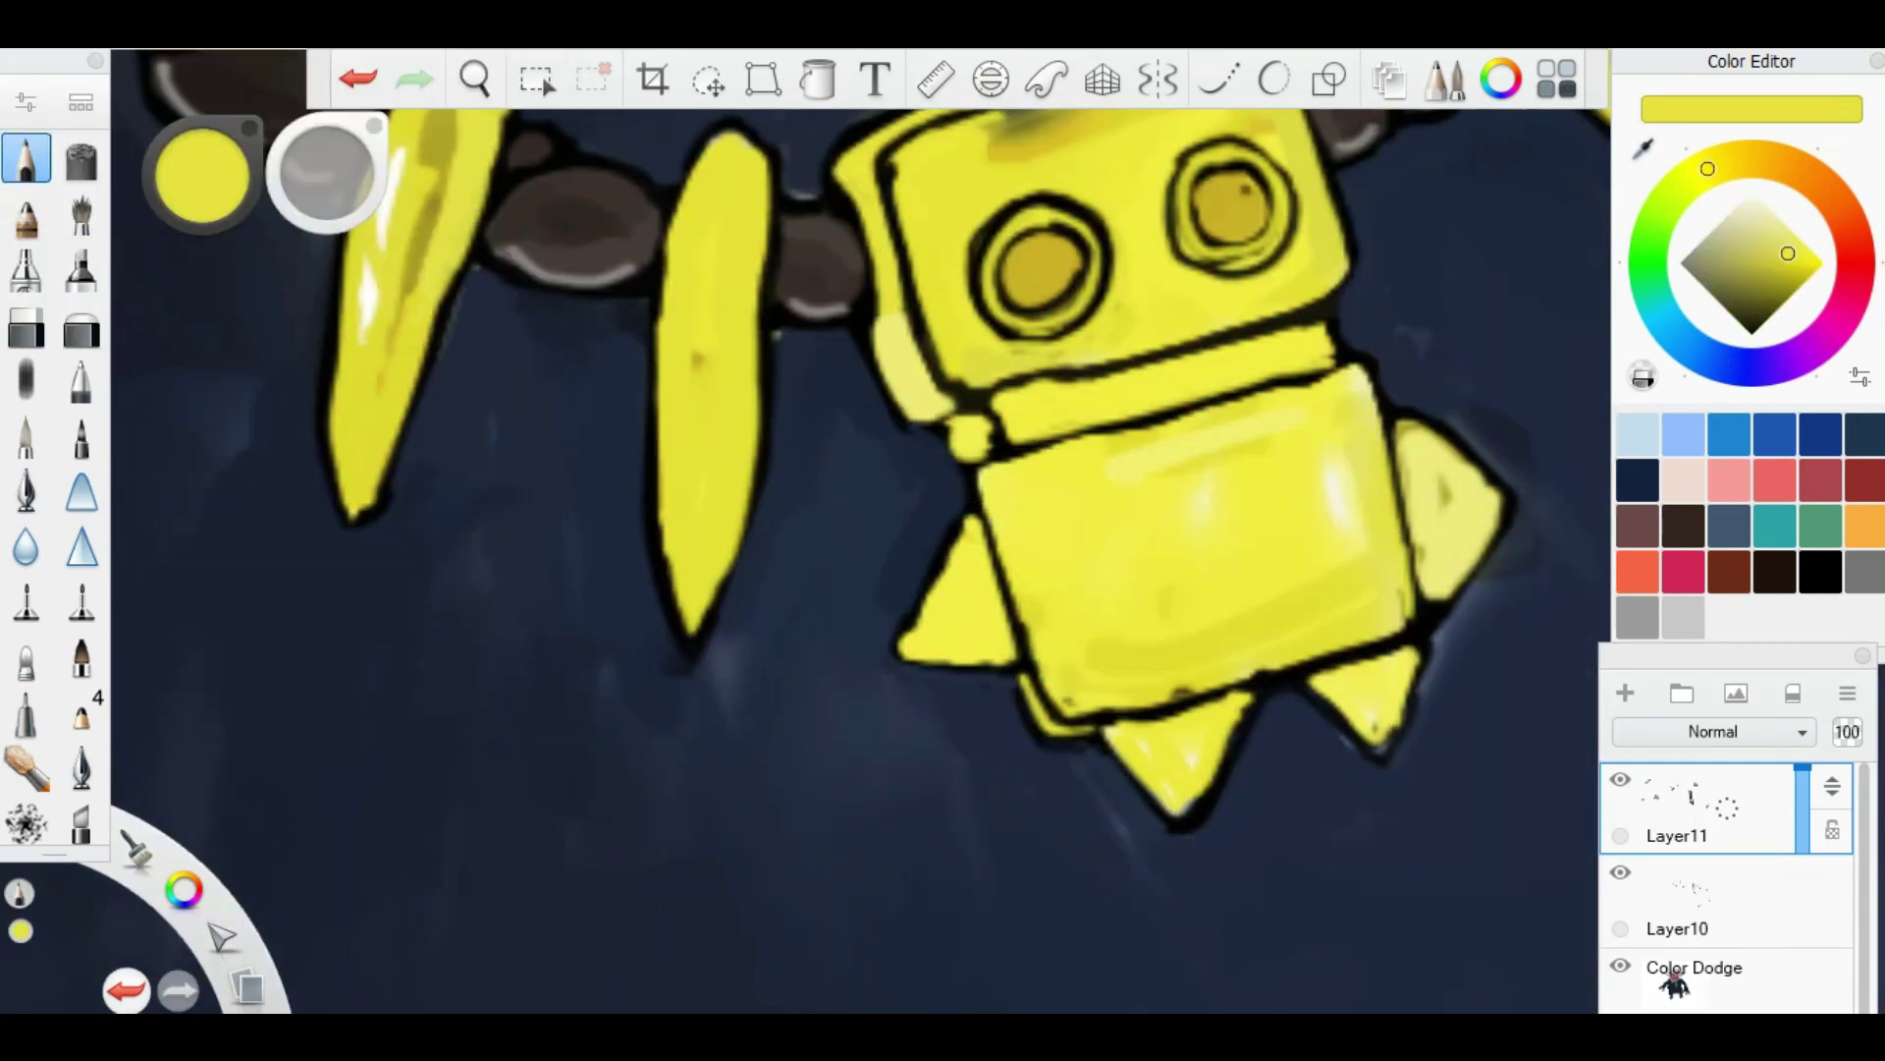
scroll(1095, 630, down, 5)
Step: Paint a small grey rock with white highlights on the lower leg's inner edge, with a light fragment above it
scroll(1095, 629, up, 4)
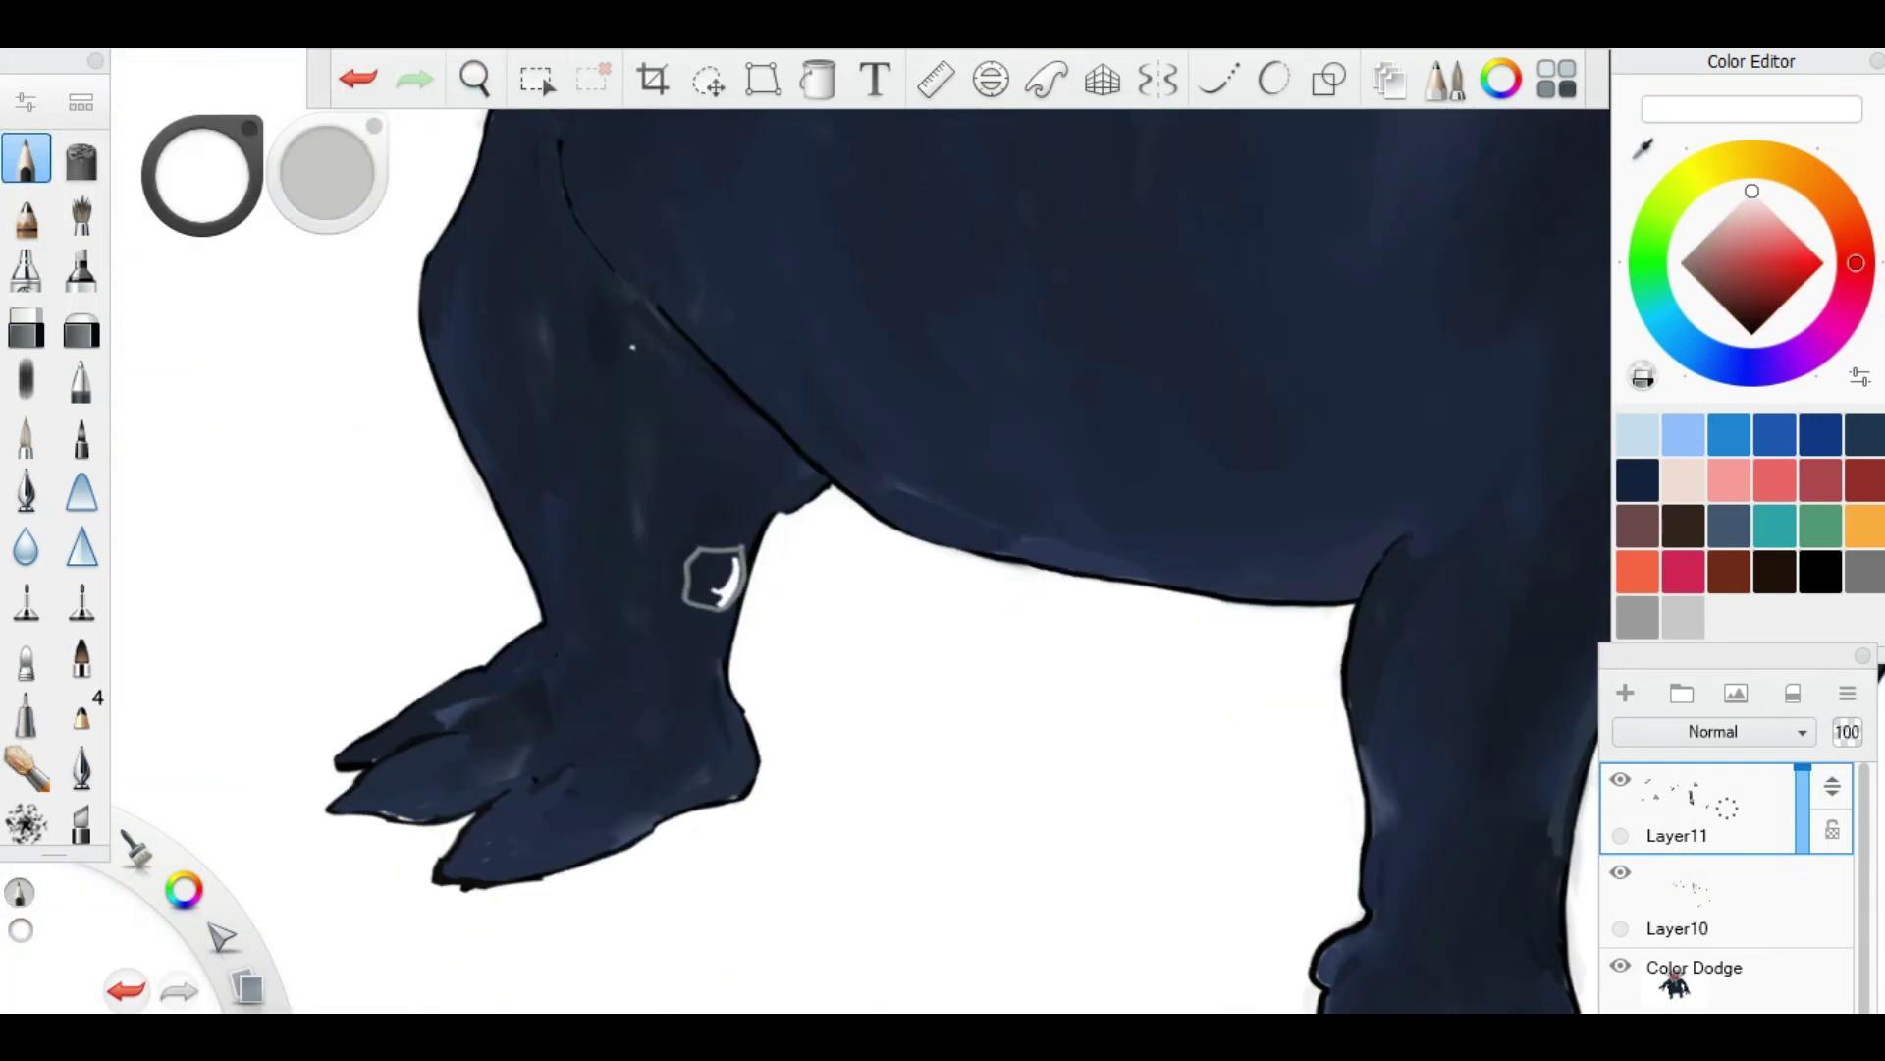
scroll(714, 578, up, 2)
drag(705, 565, 725, 599)
mouse_move(628, 550)
mouse_down()
mouse_move(688, 609)
mouse_move(678, 648)
mouse_up()
drag(743, 471, 711, 550)
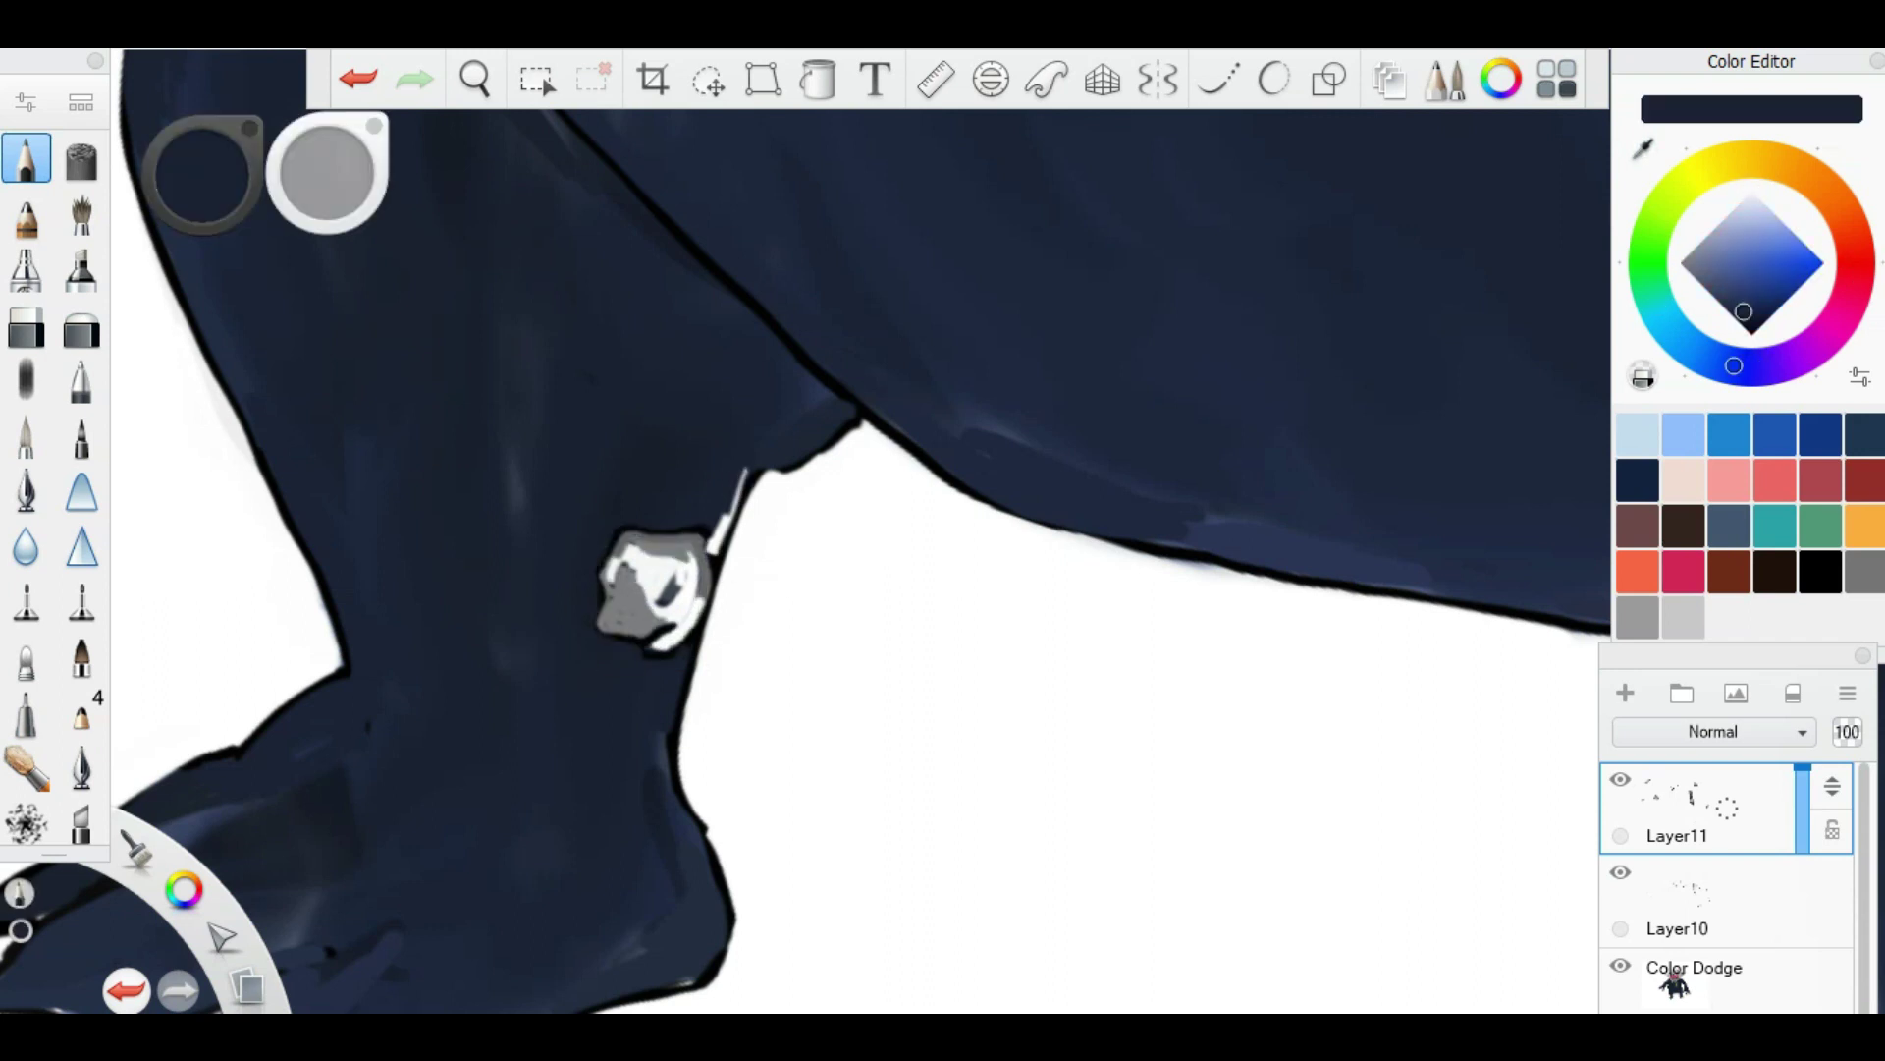
scroll(1115, 648, down, 5)
Step: Splatter dark blue and black texture over and around the monster on a new top layer, and lower its opacity to 38
mouse_move(687, 550)
mouse_down()
mouse_move(864, 245)
mouse_move(982, 491)
mouse_up()
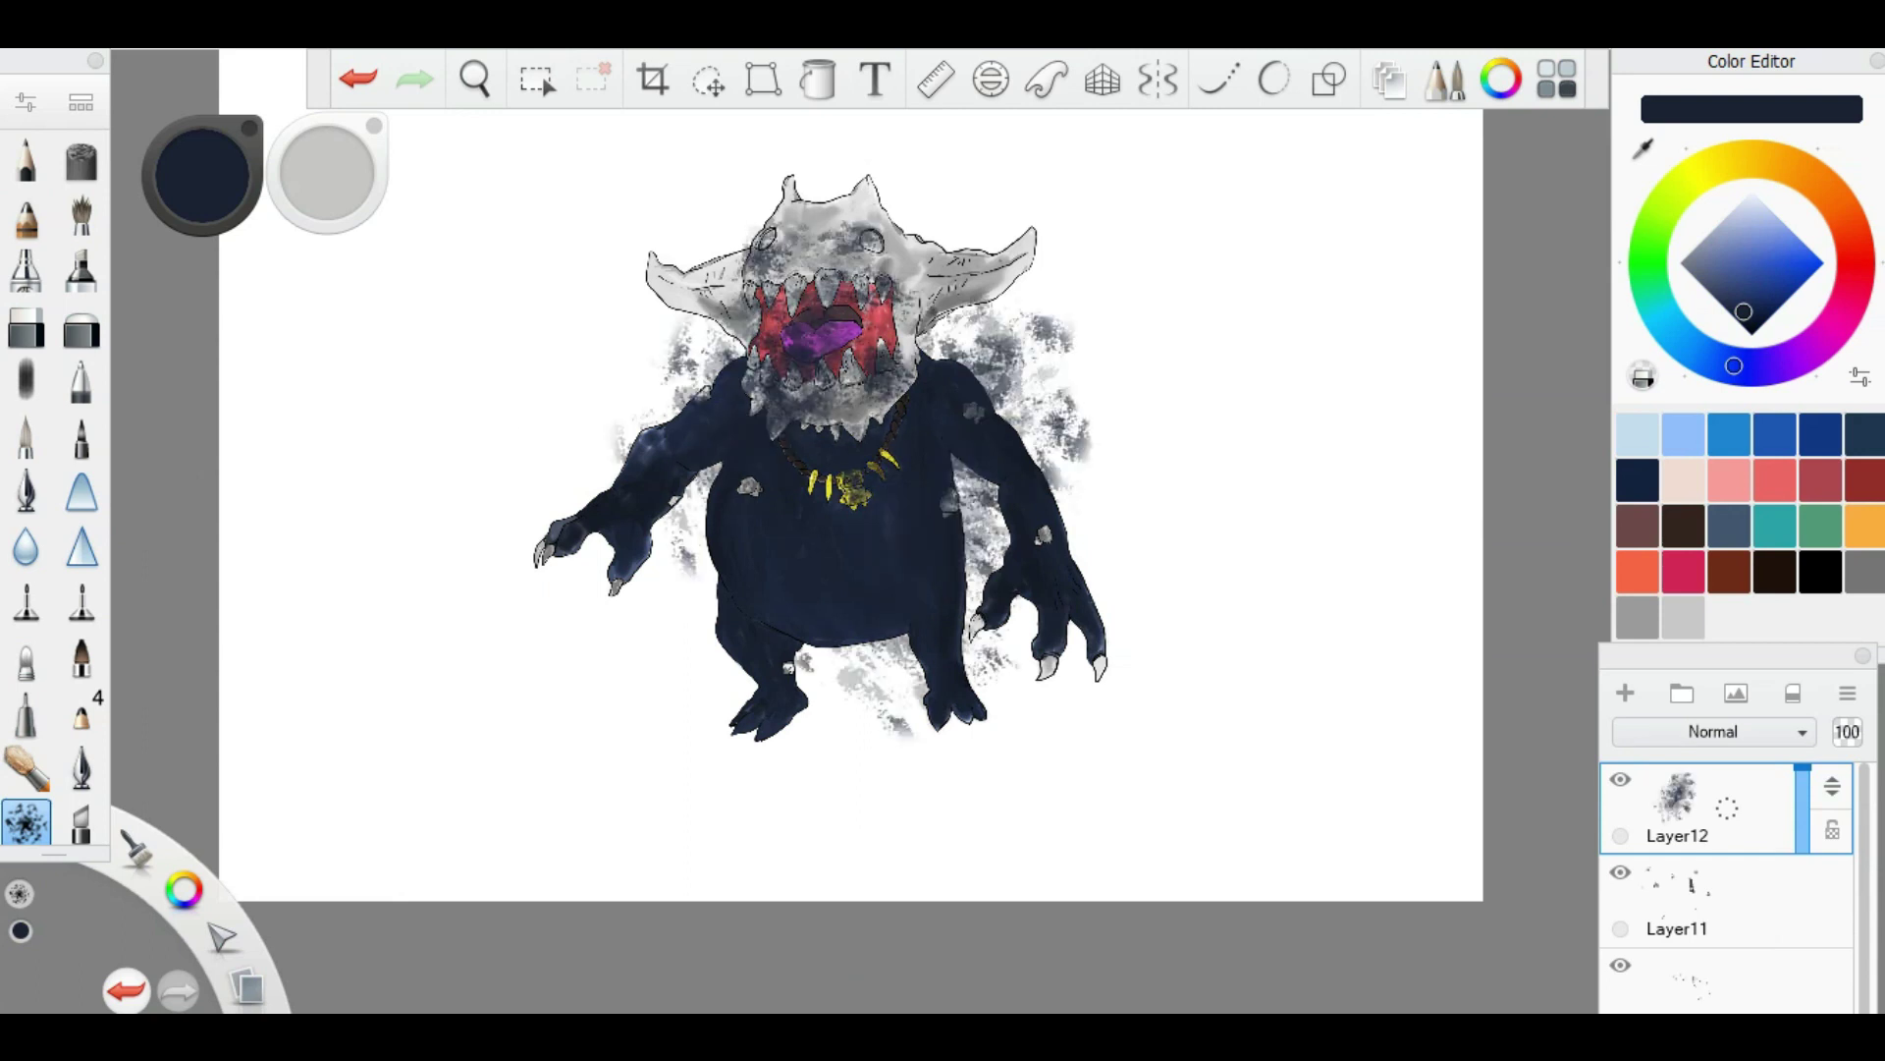
click(1820, 572)
drag(707, 196, 589, 590)
drag(933, 393, 1129, 687)
drag(589, 196, 1081, 246)
drag(1802, 771, 1802, 817)
scroll(1031, 408, up, 5)
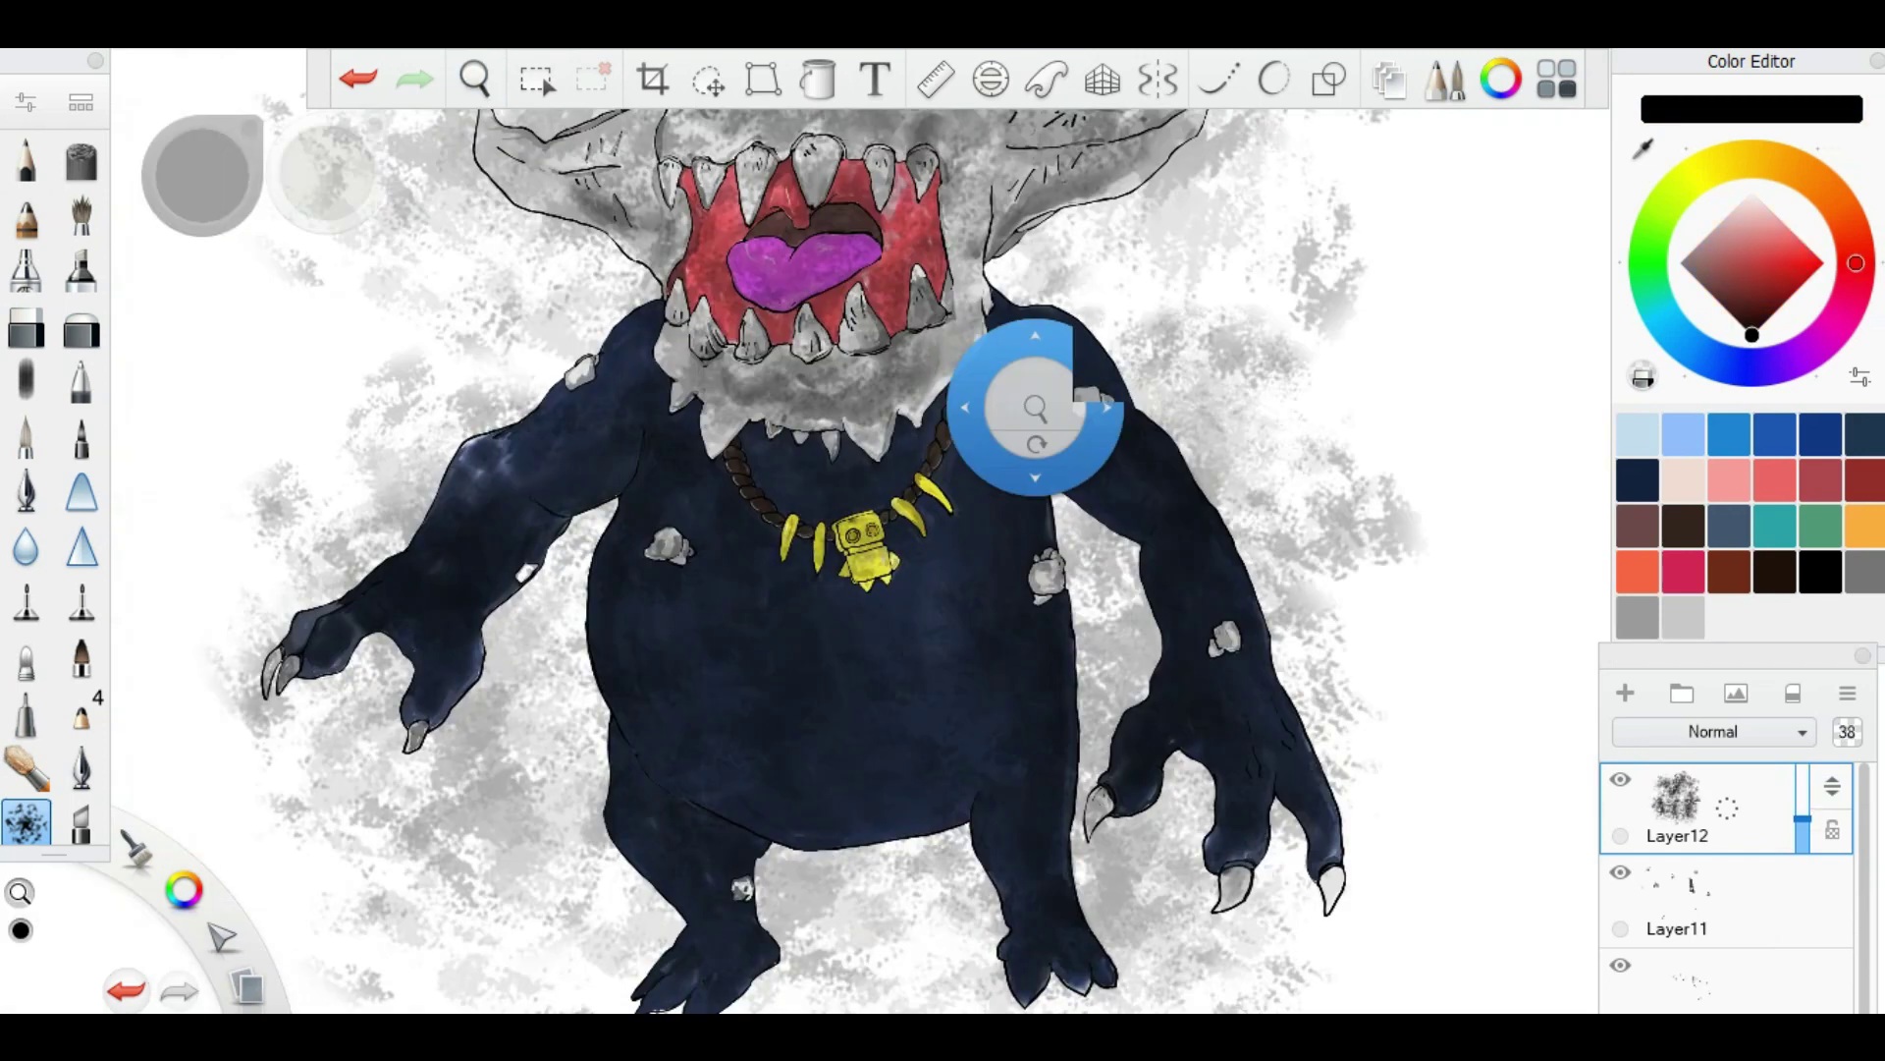
Step: Erase the splatter outside the monster around its head, near arm, lower body and legs with the hard eraser
click(26, 324)
drag(593, 305, 511, 354)
mouse_move(1095, 316)
mouse_down()
mouse_move(998, 304)
mouse_move(969, 392)
mouse_move(848, 249)
mouse_up()
drag(1130, 245, 1179, 688)
drag(589, 491, 972, 550)
drag(609, 412, 639, 629)
scroll(1081, 491, up, 3)
drag(668, 491, 845, 589)
mouse_move(943, 628)
mouse_down()
mouse_move(707, 715)
mouse_move(541, 599)
mouse_move(766, 845)
mouse_up()
drag(982, 442, 847, 250)
drag(913, 589, 1031, 688)
Step: Erase the remaining splatter between the torso and the far arm and outside that arm, resizing the eraser around 40
key(bracketleft)
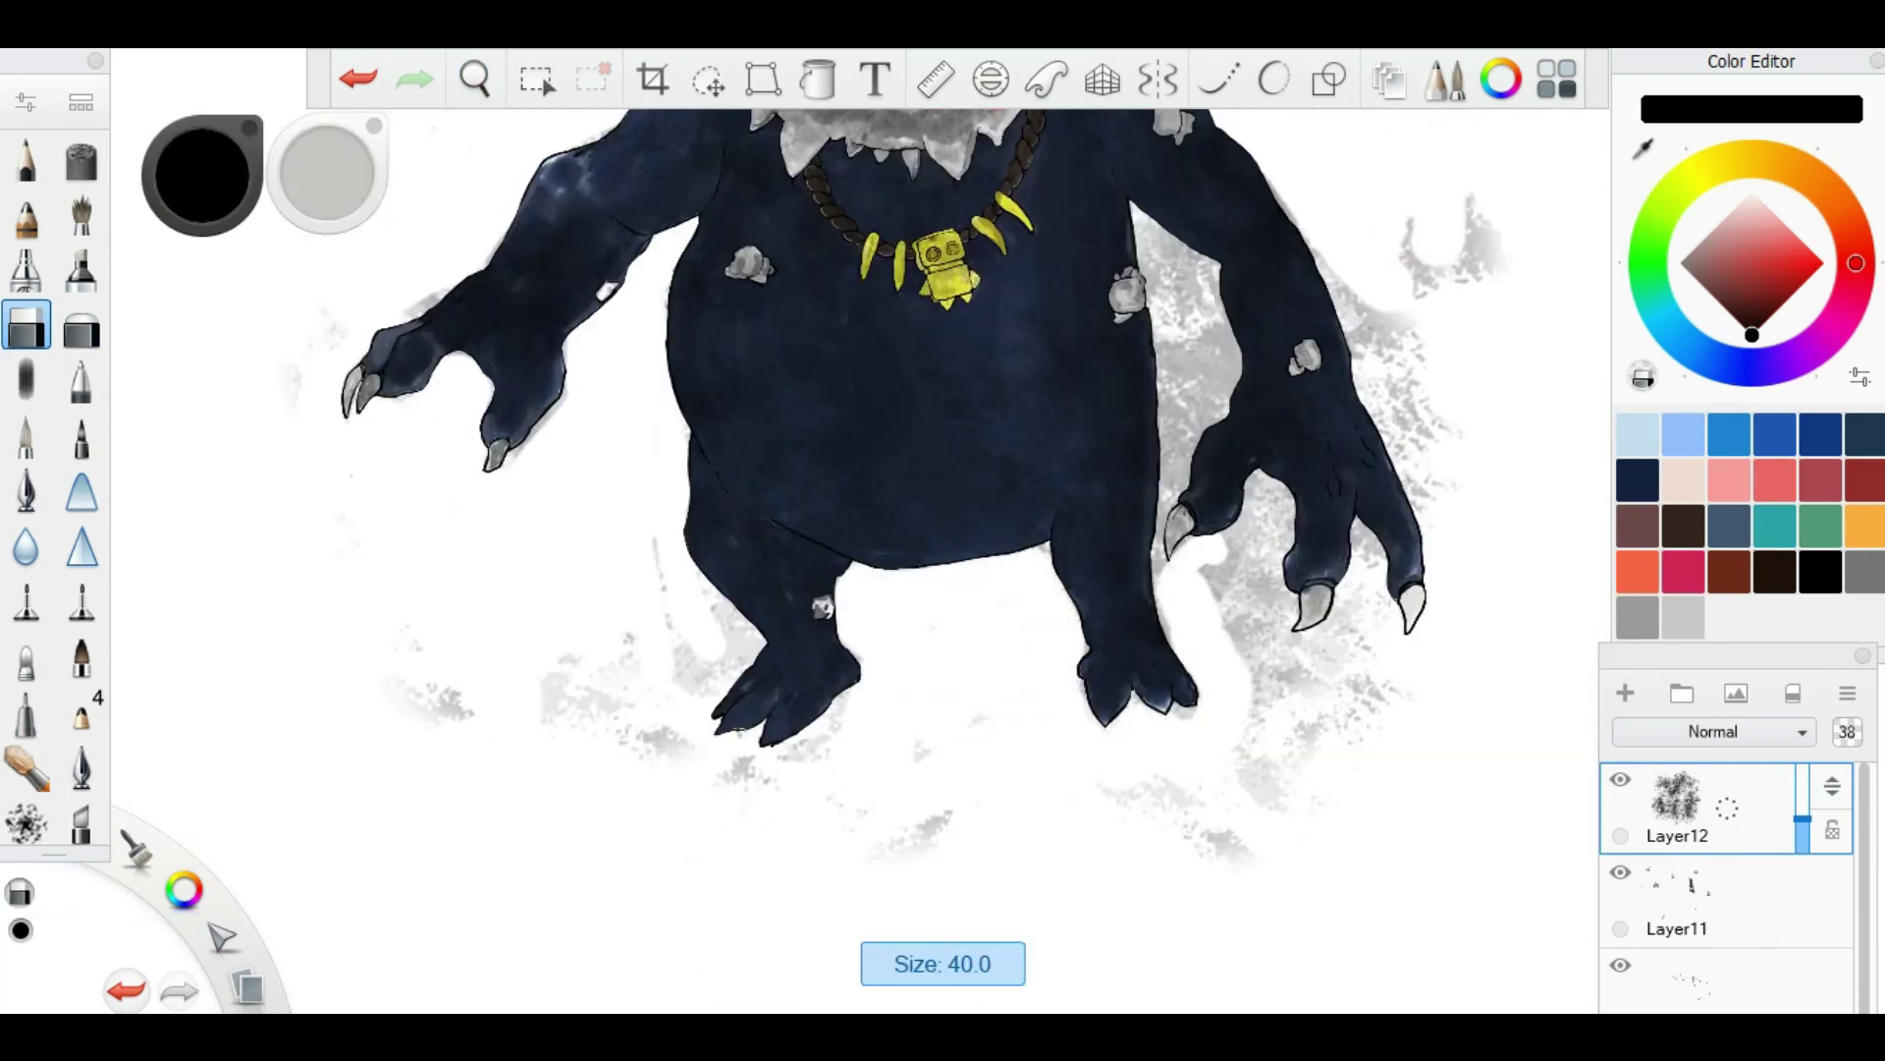
drag(1178, 550, 1227, 687)
key(bracketright)
drag(1179, 294, 1189, 471)
drag(1424, 216, 1414, 491)
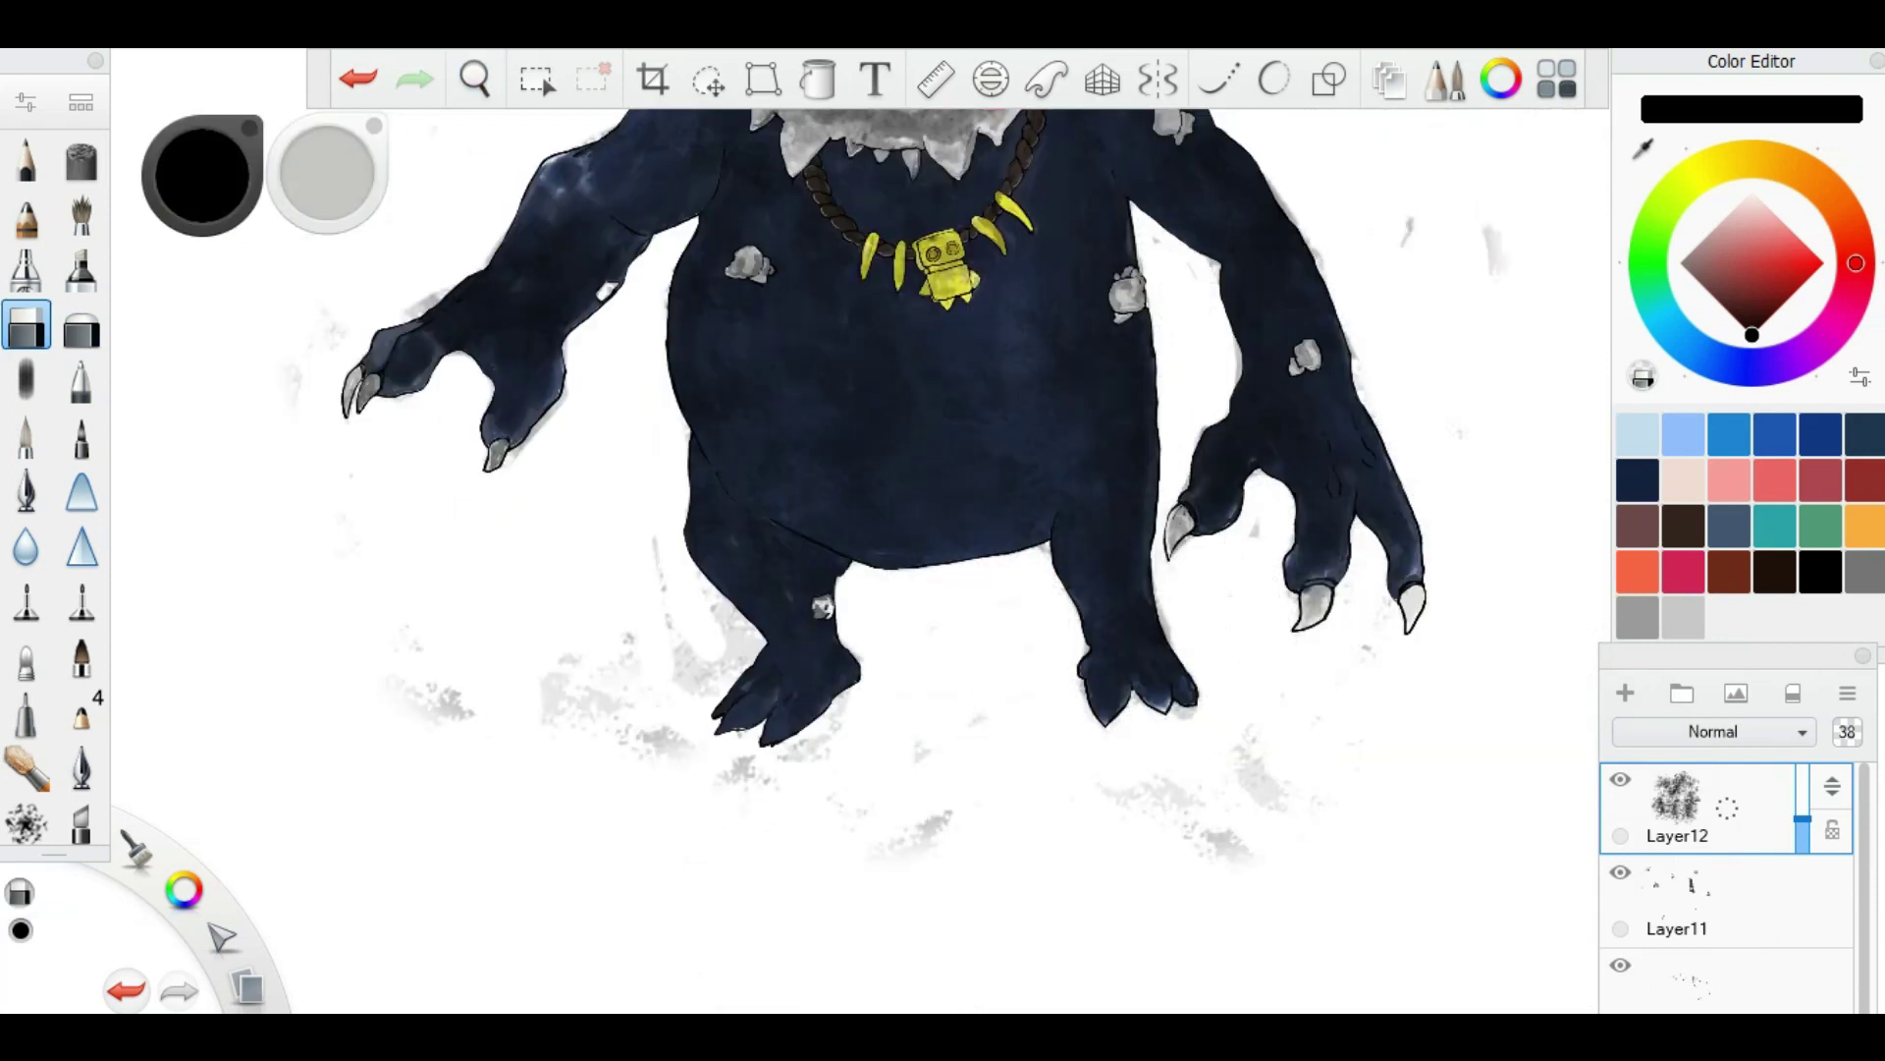
key(Home)
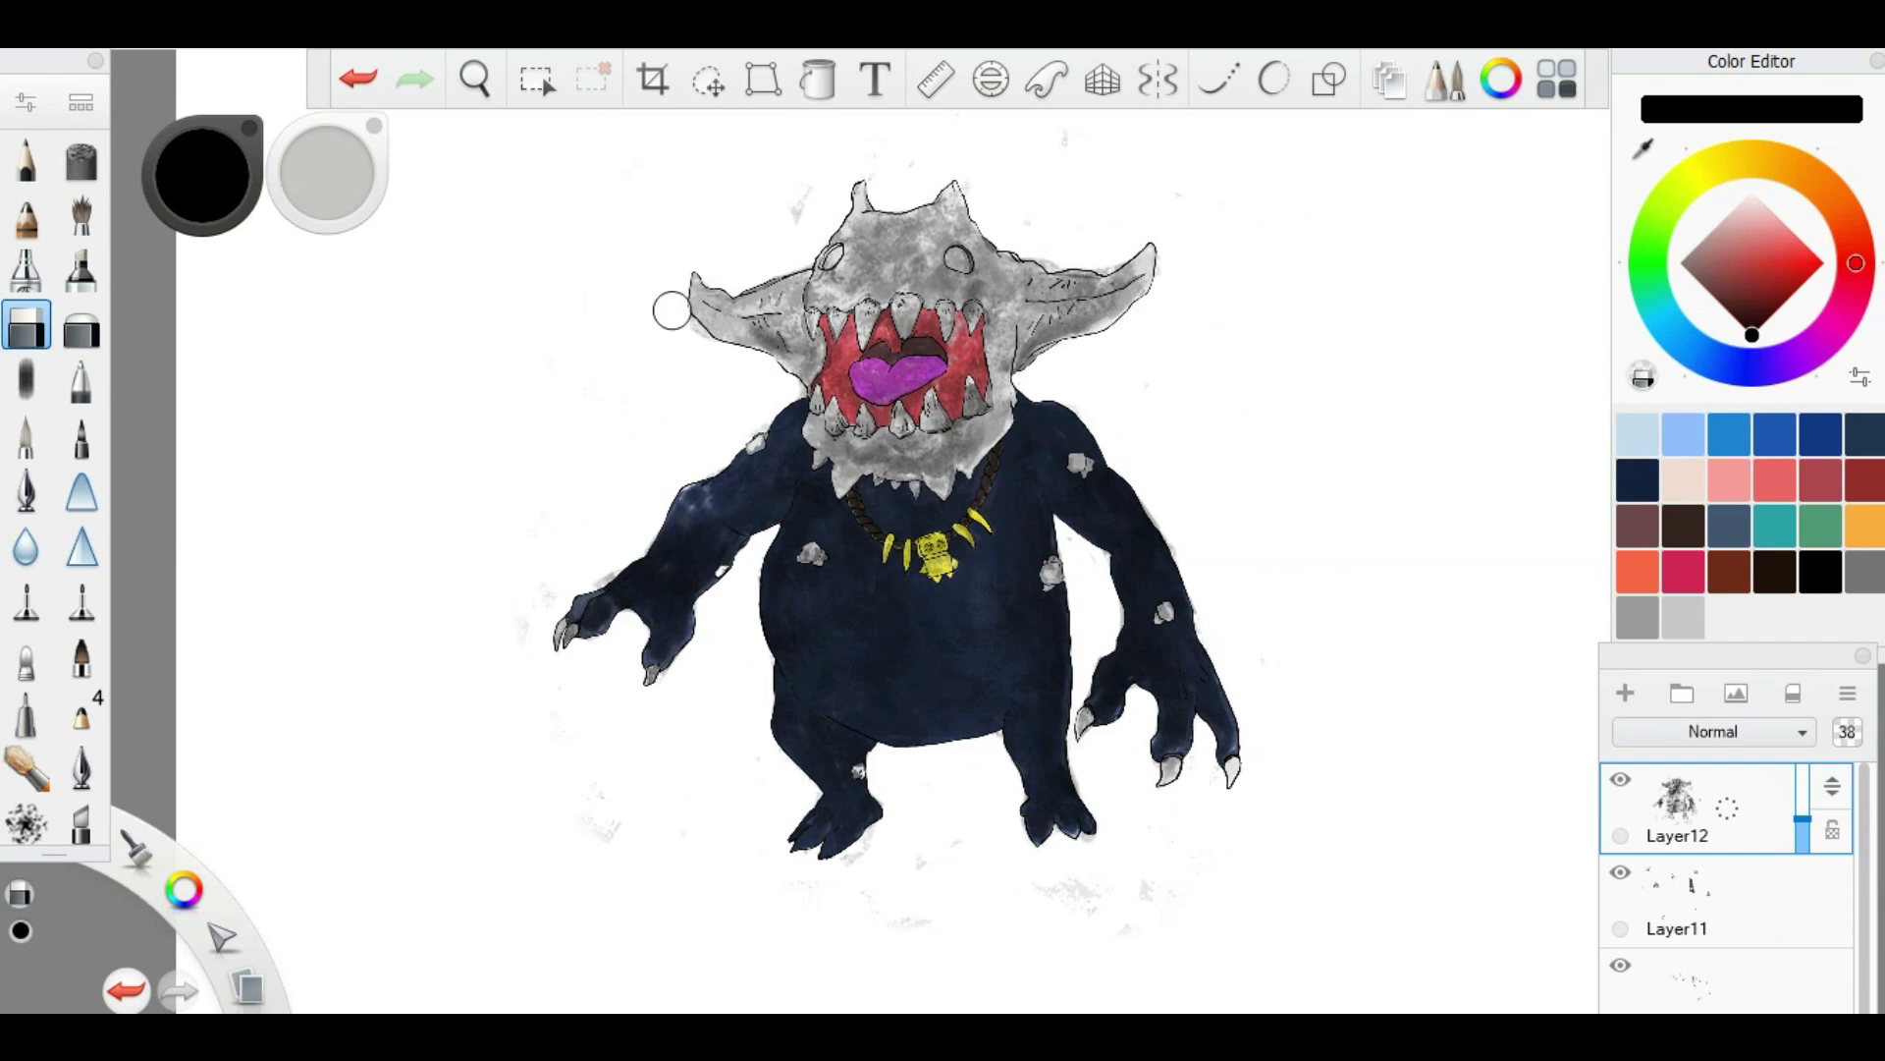
Step: Paint both eyes saturated red on a new top layer set to Glow blending
key(space)
drag(799, 674, 1364, 402)
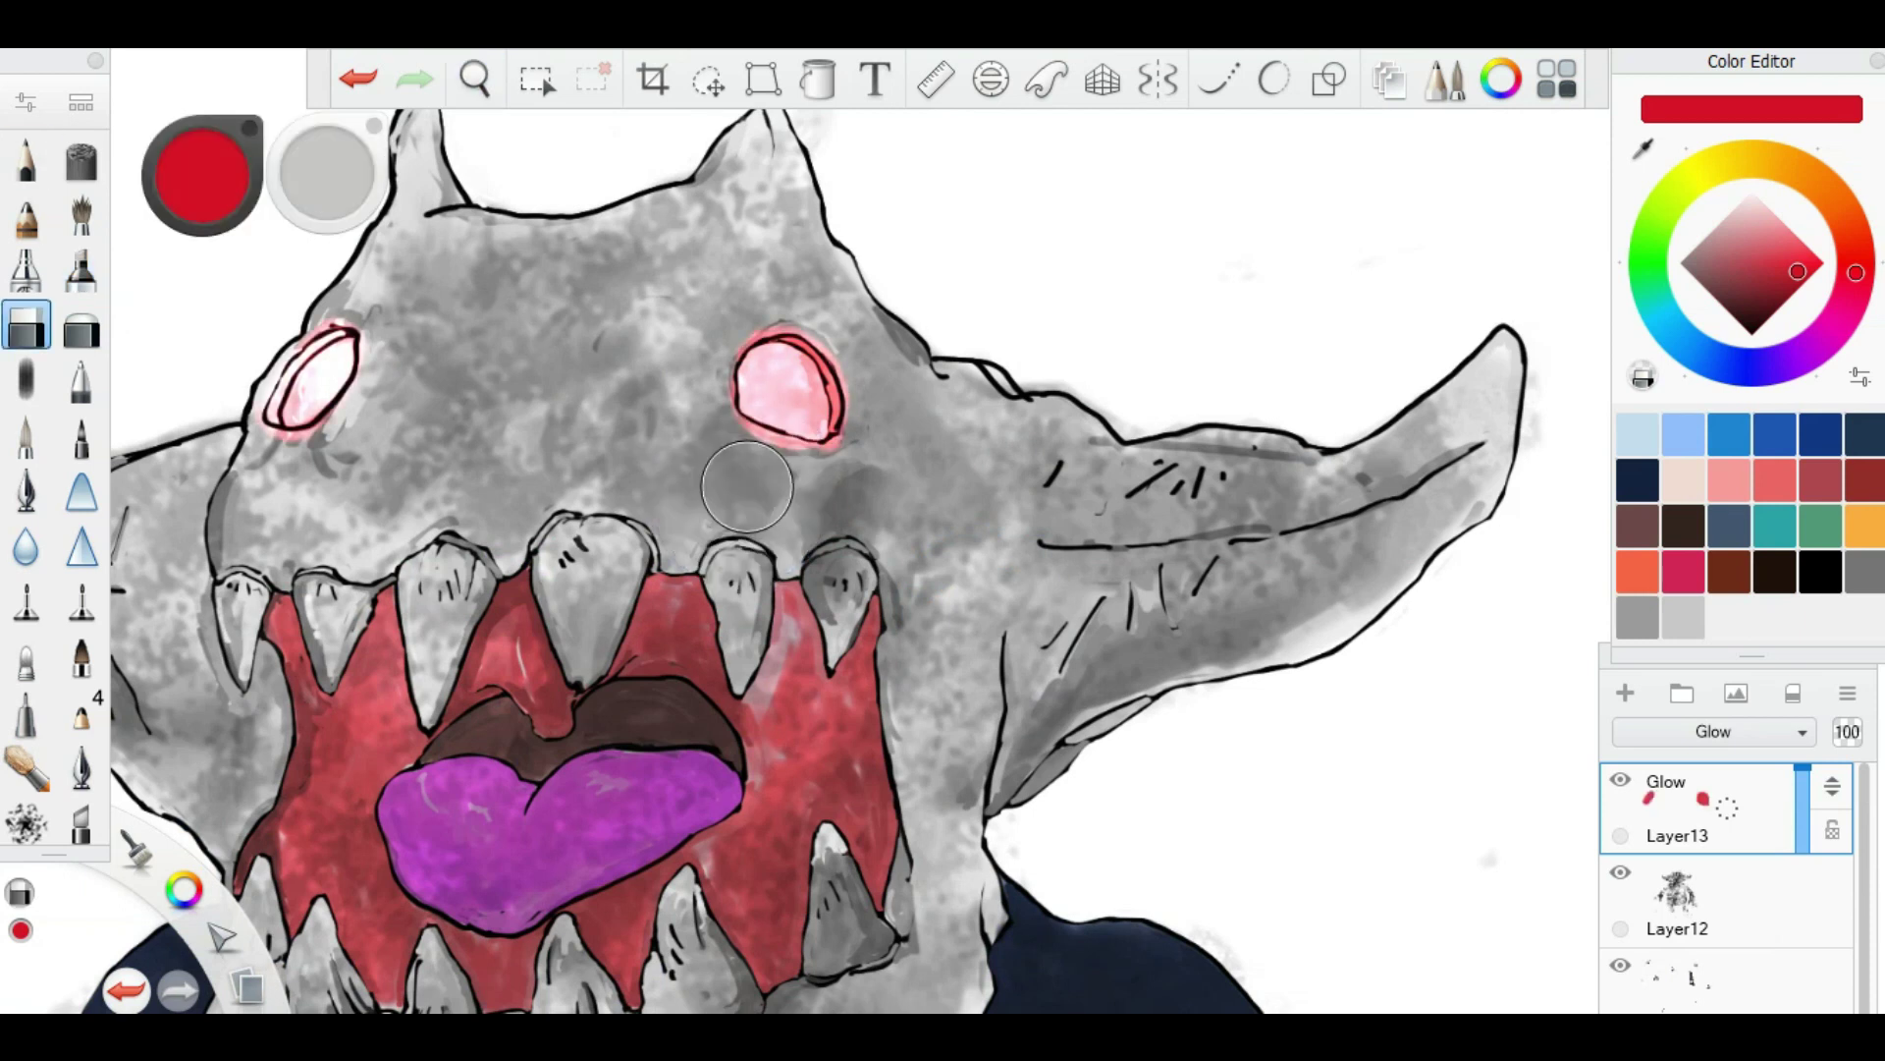
scroll(746, 486, up, 5)
alt+click(749, 391)
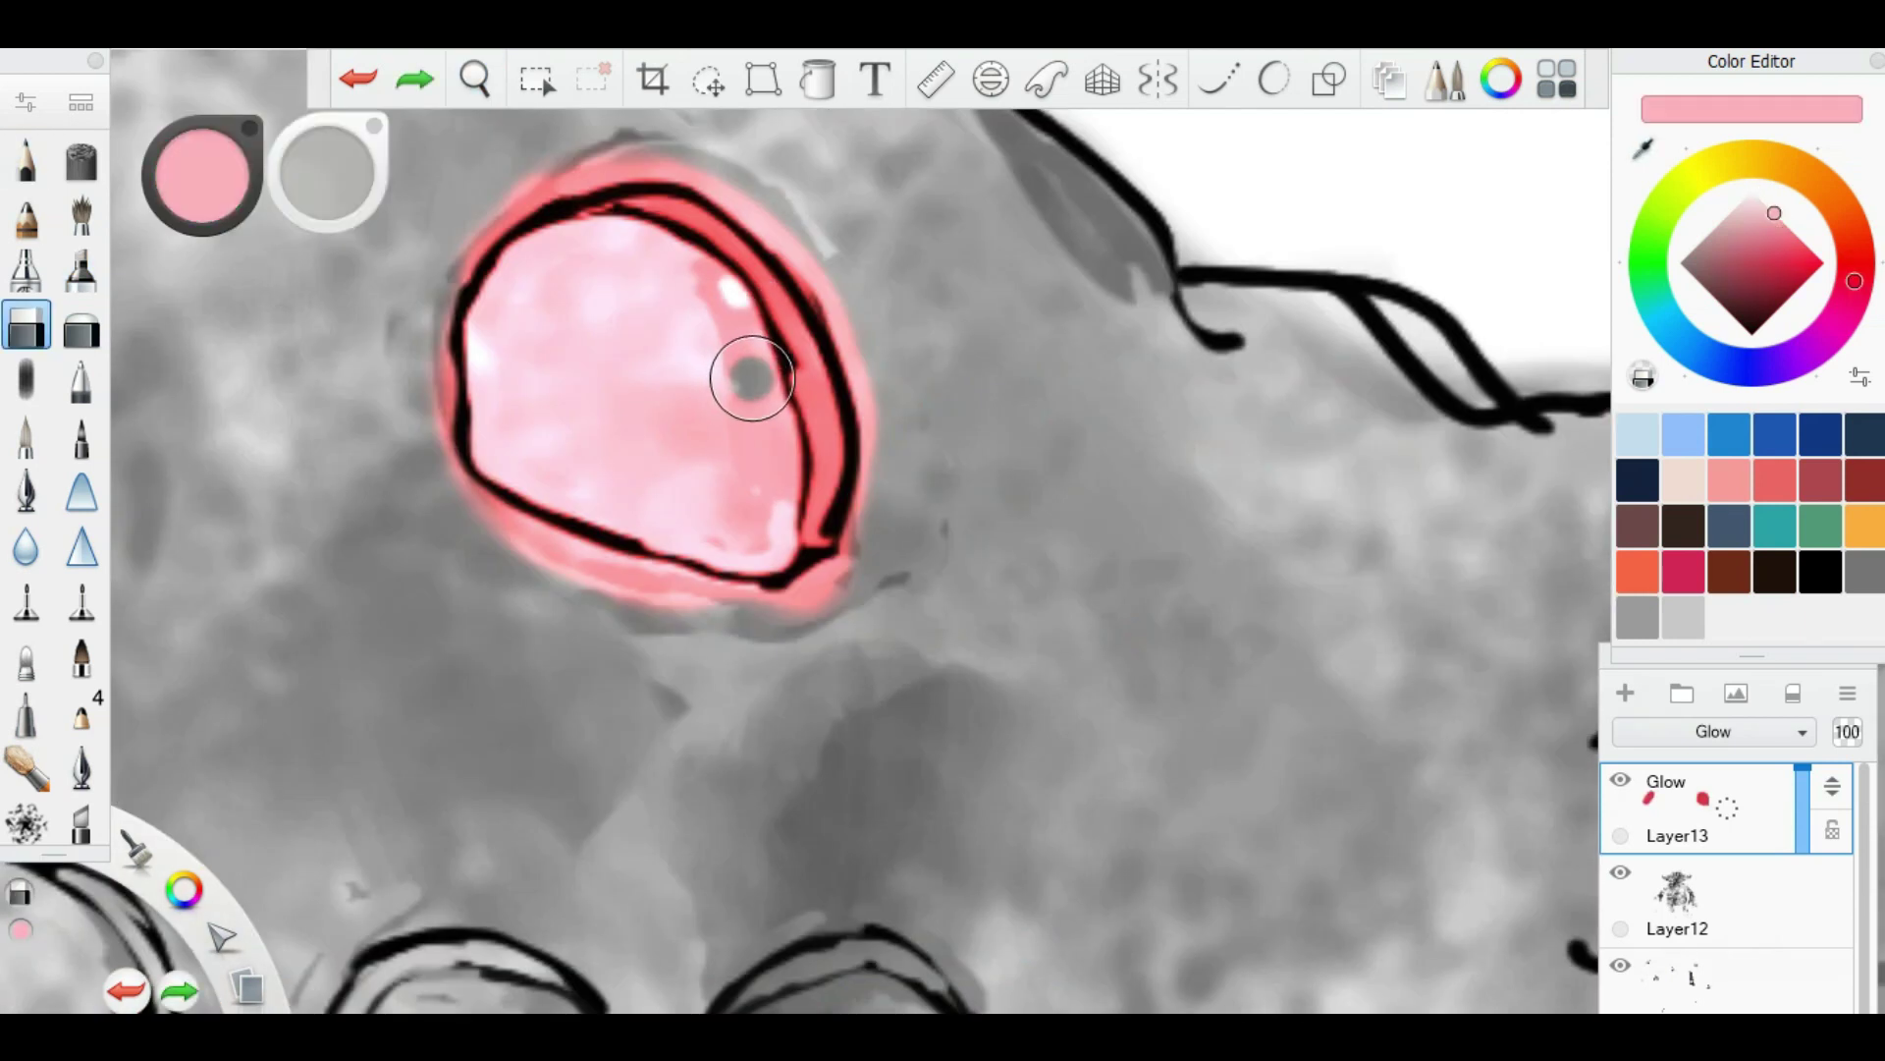
Step: Trim the outer edge of the rounder eye's glow with sampled grey and pink pencil strokes on a new Normal top layer
key(ctrl+shift+n)
alt+click(541, 282)
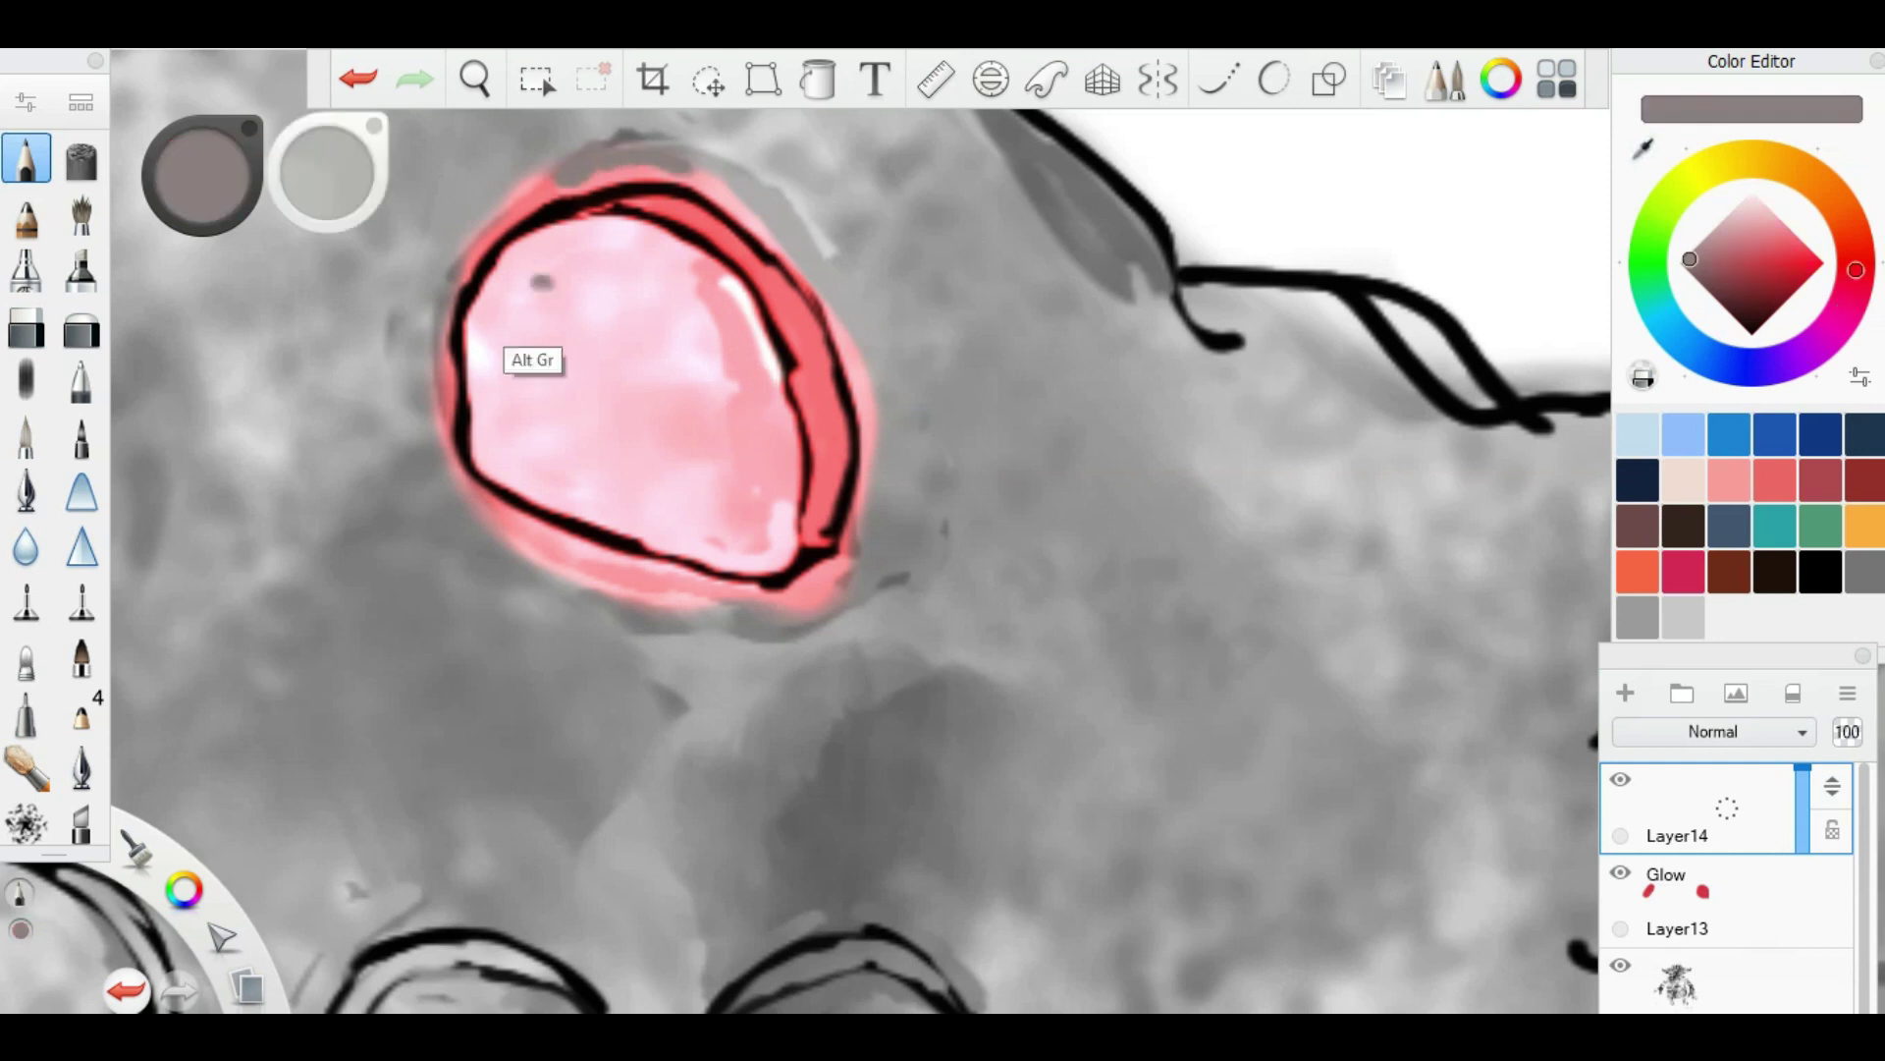
mouse_move(854, 550)
mouse_down()
mouse_move(830, 294)
mouse_move(503, 291)
mouse_up()
alt+click(602, 252)
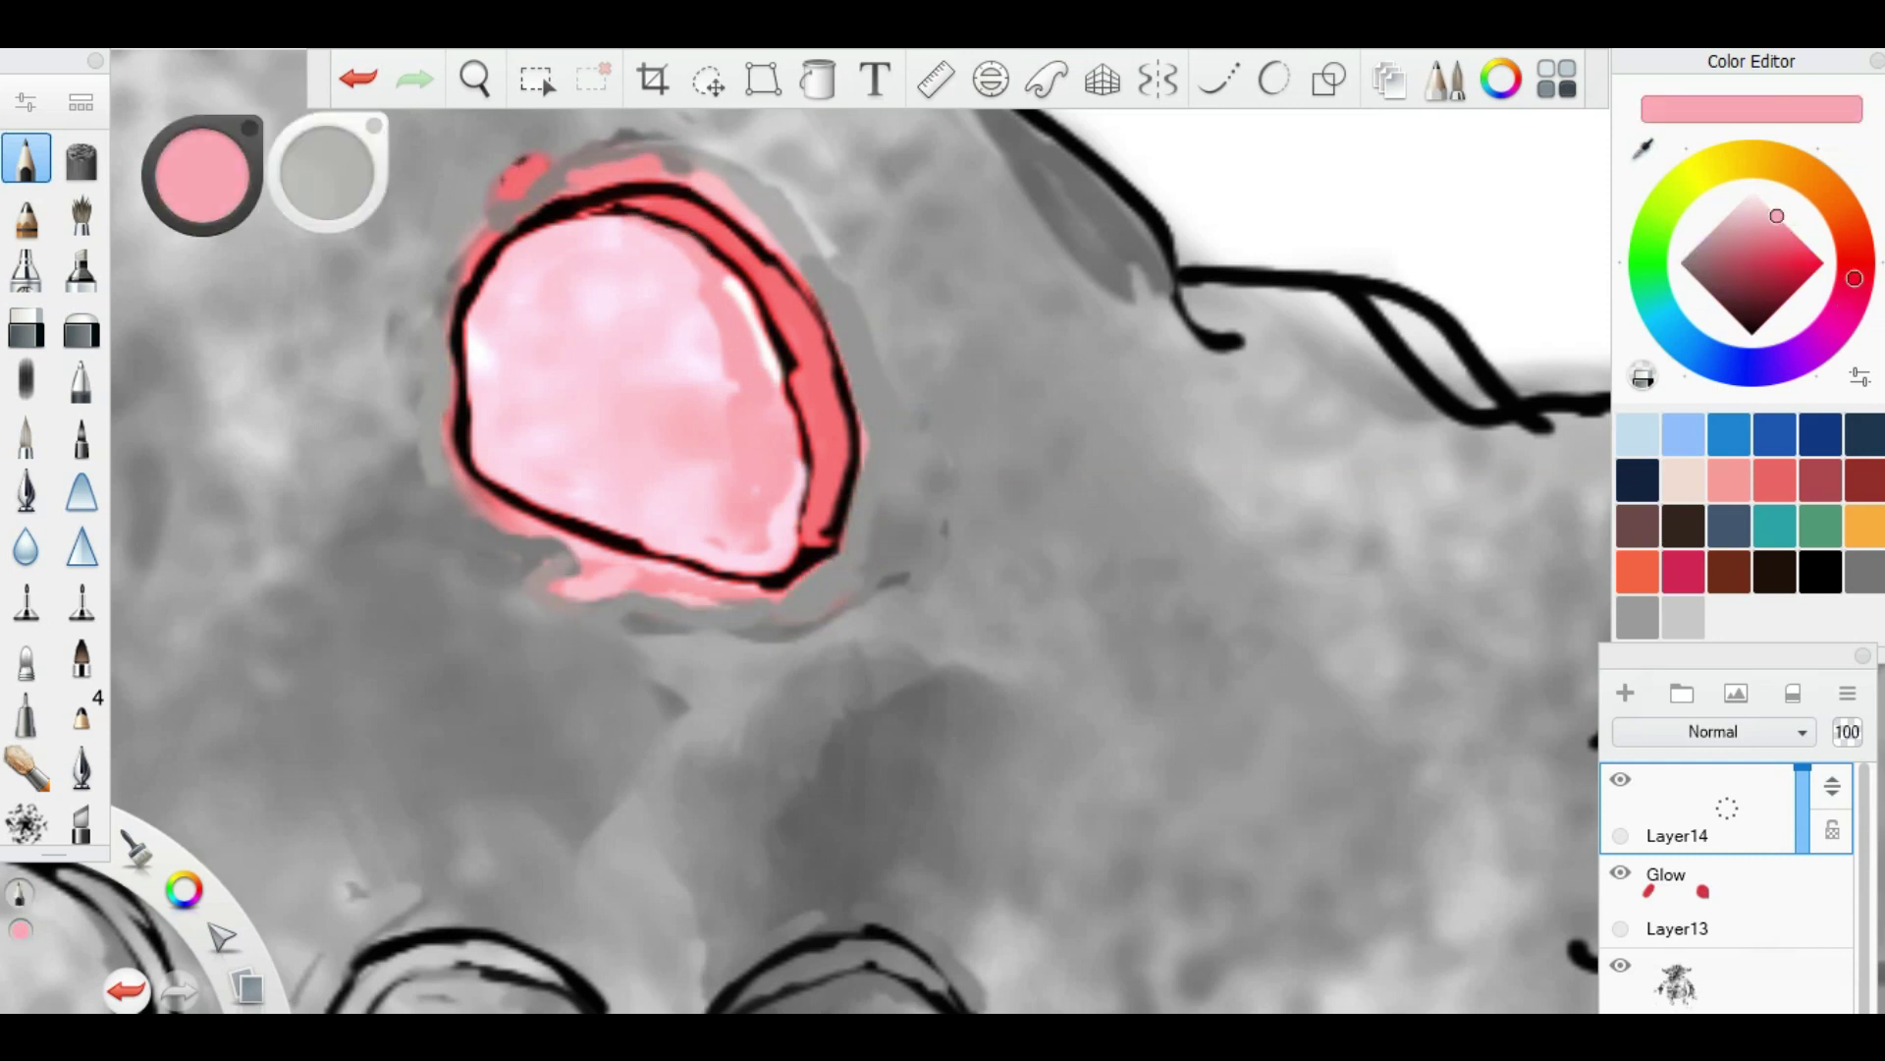
Step: Retouch the narrow eye at the head's edge with white pencil strokes inside its outline
key(space)
drag(863, 433, 785, 491)
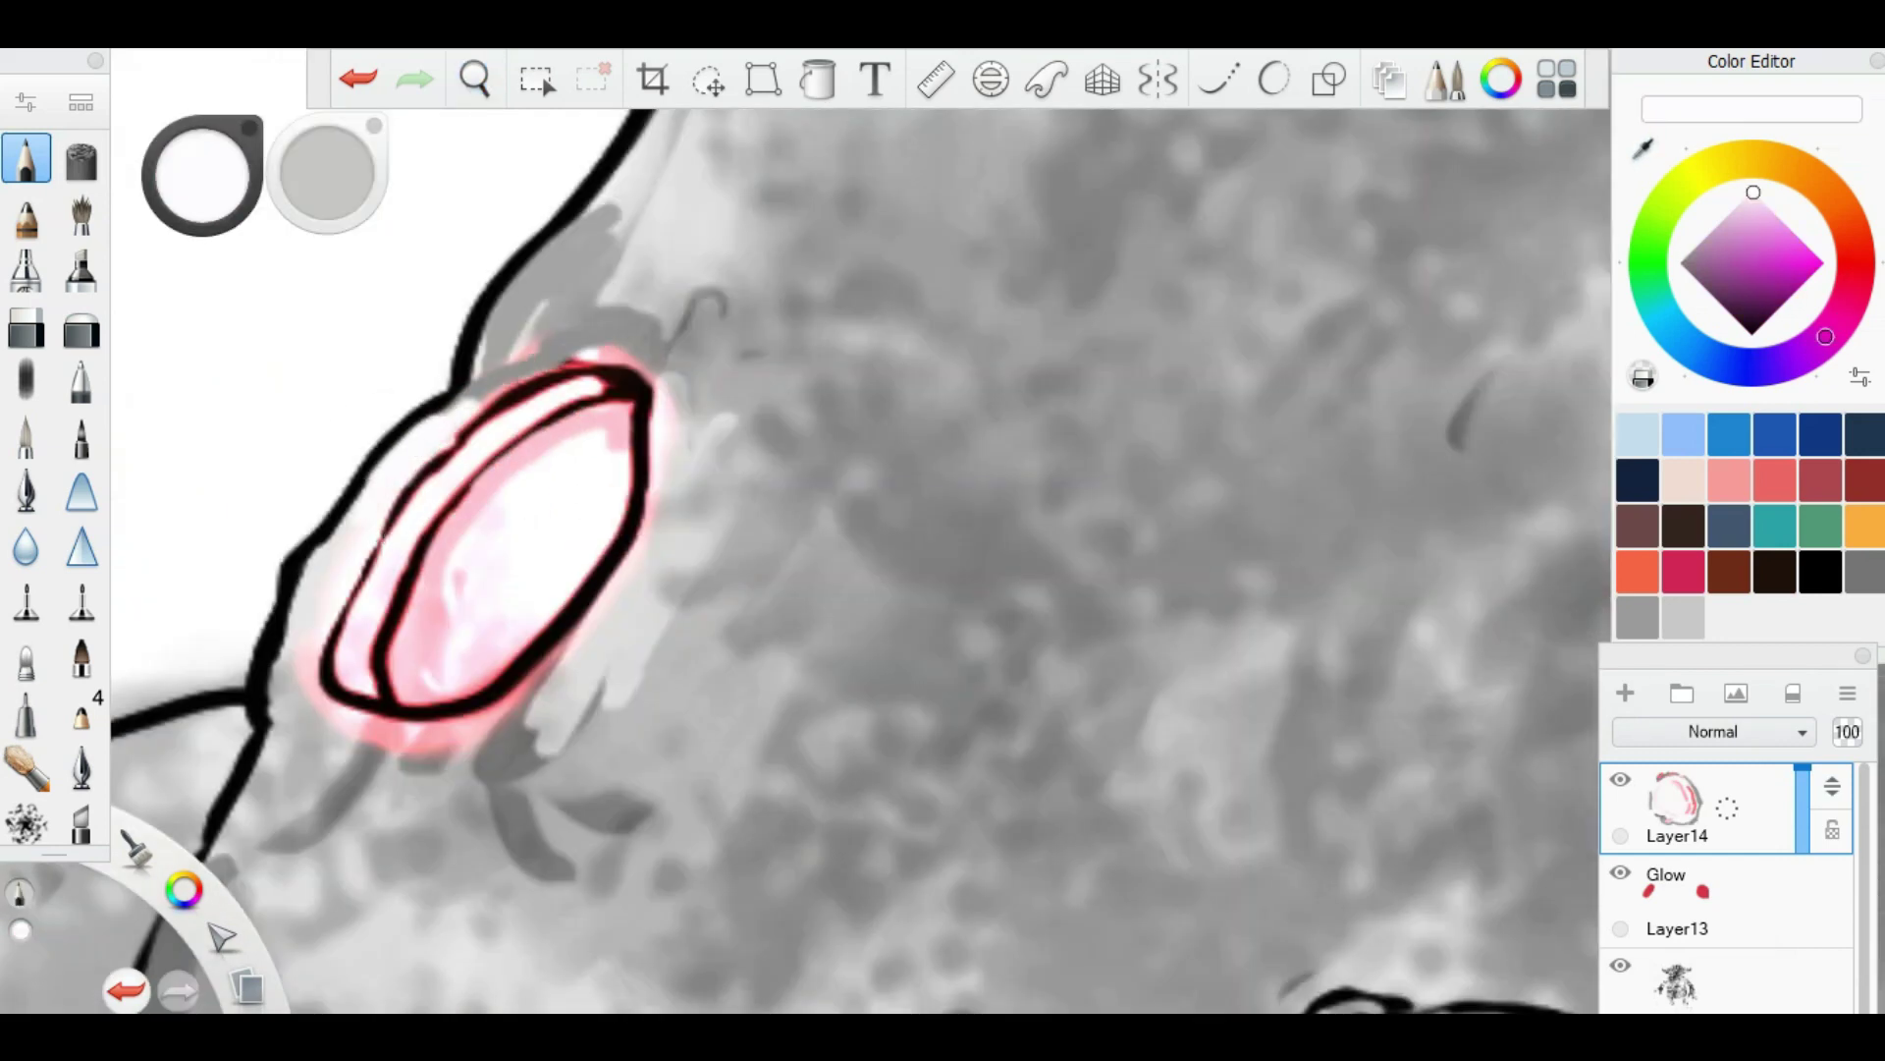
drag(481, 535, 992, 408)
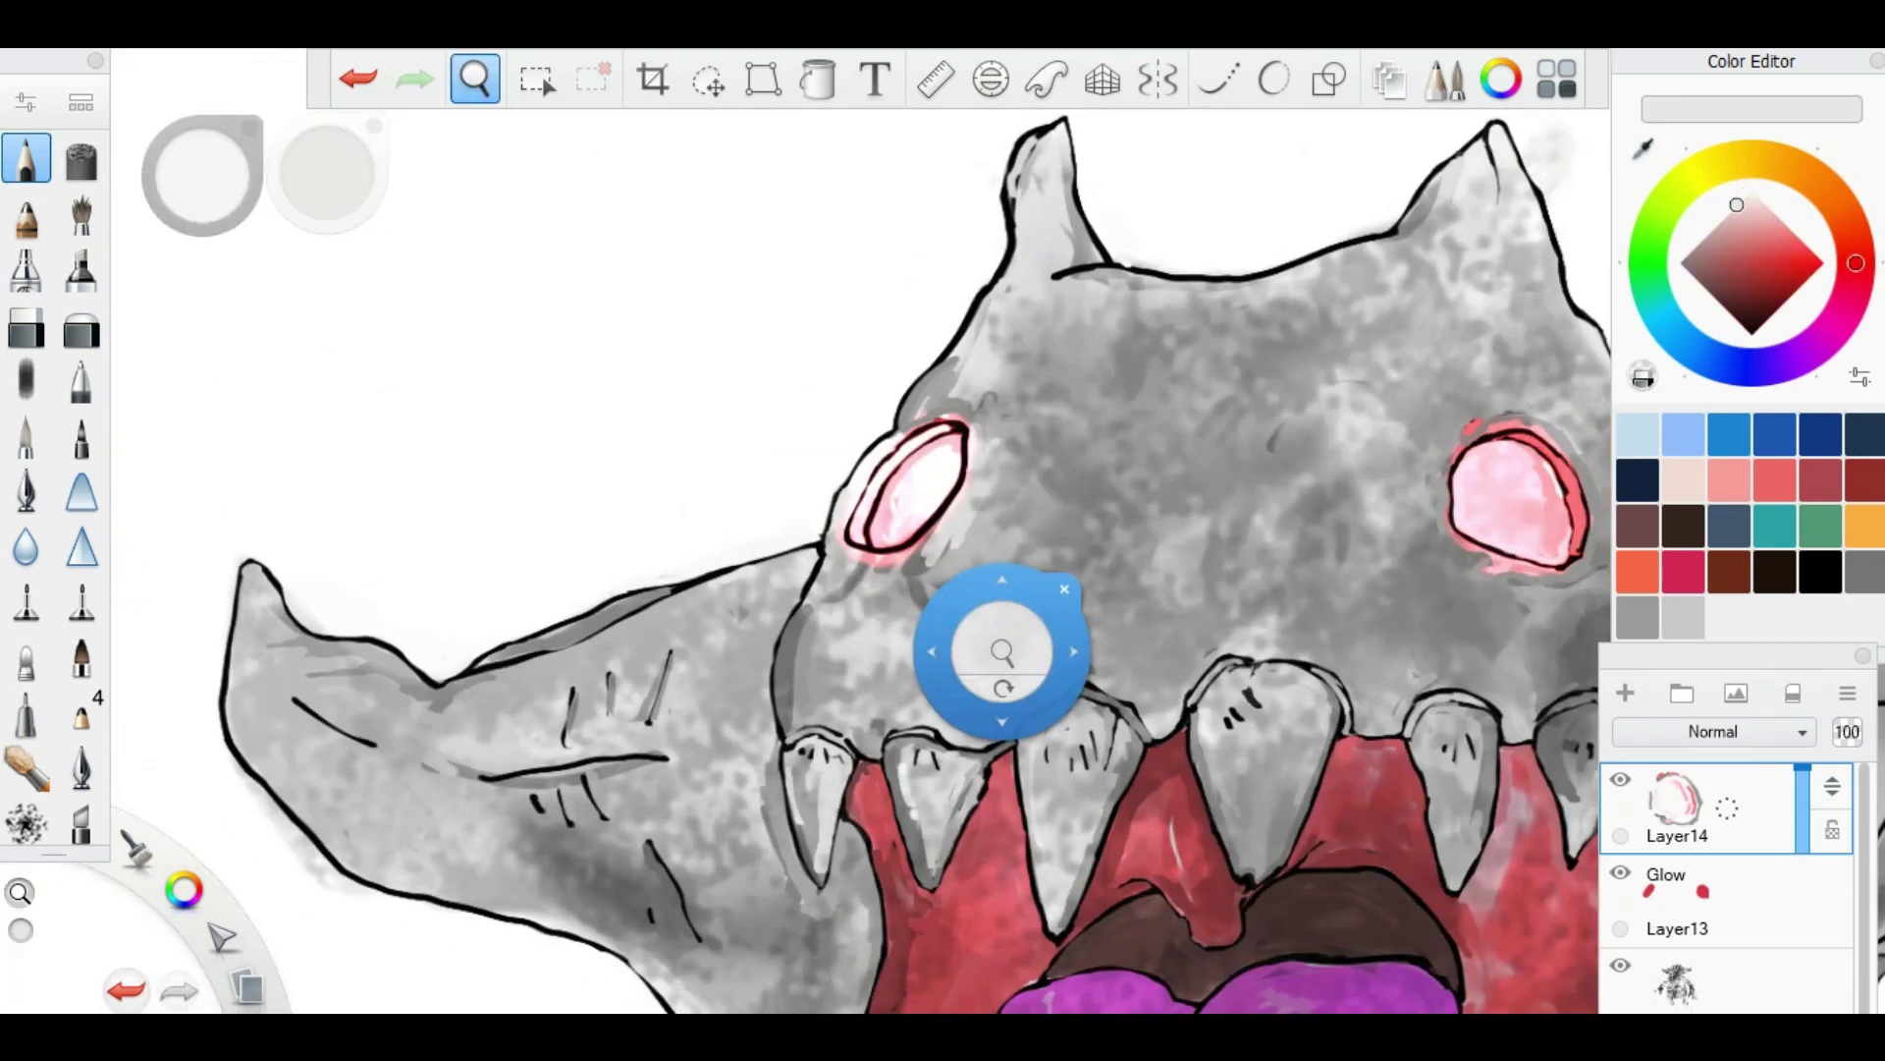